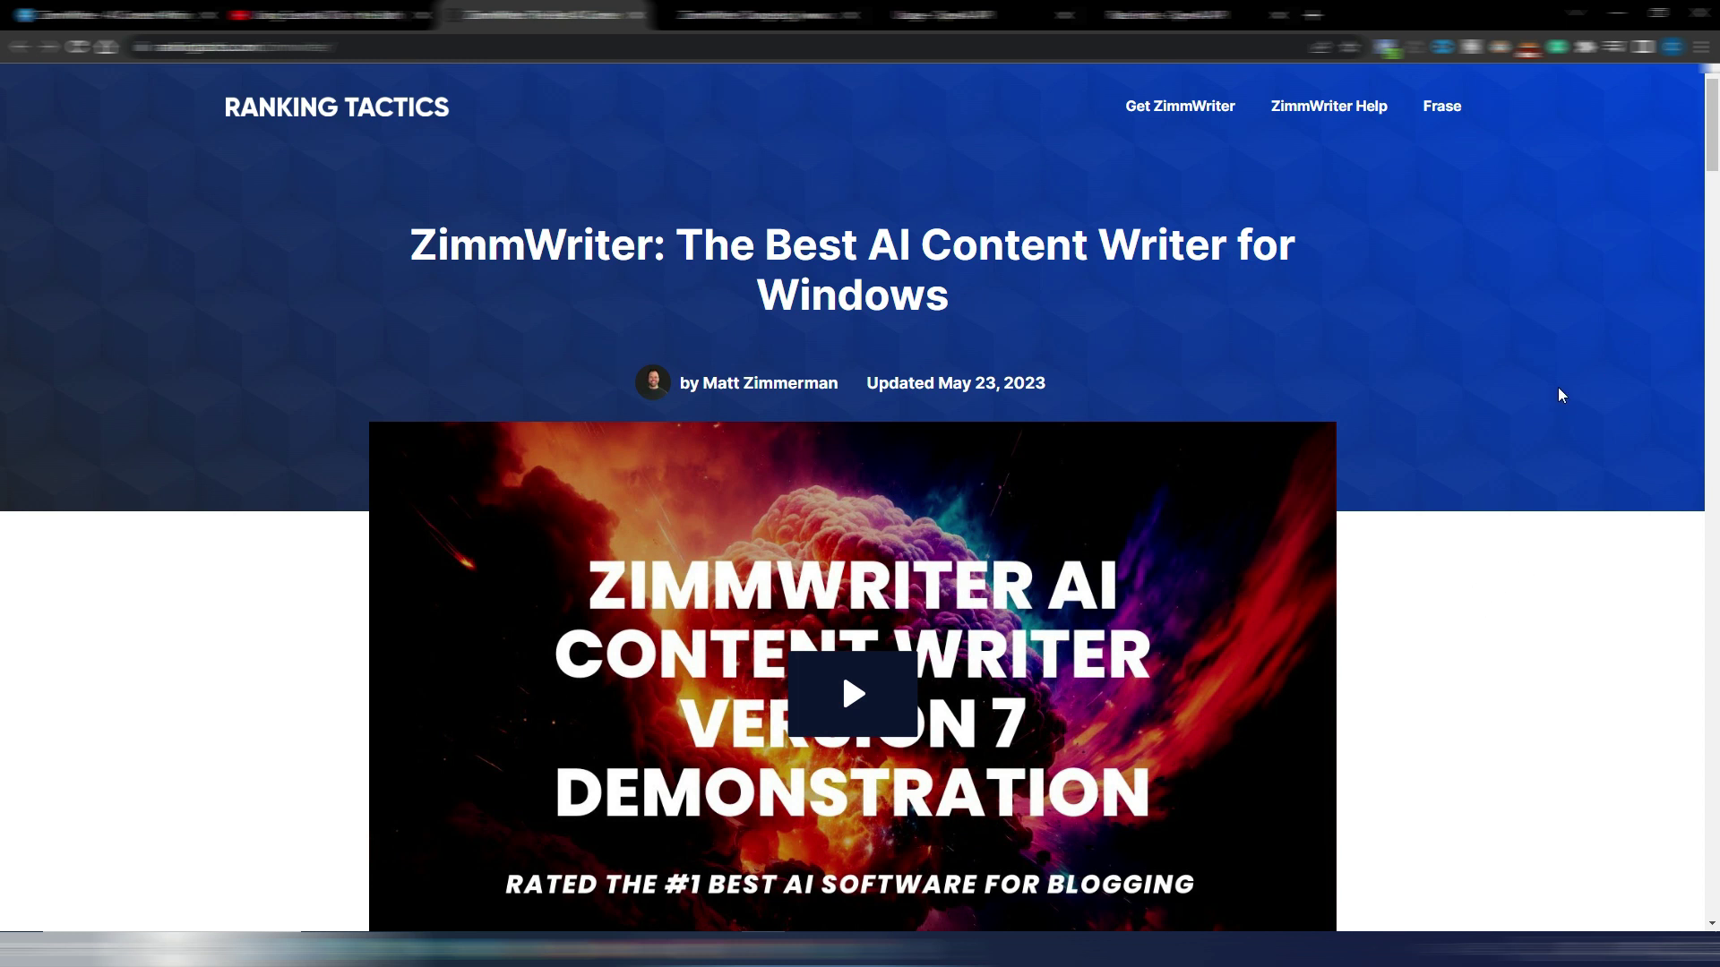
# - Cycle through the Changelog, product, Facebook group and pricing tabs, ending on the Changelog
pyautogui.hotkey('ctrl', 'Tab')
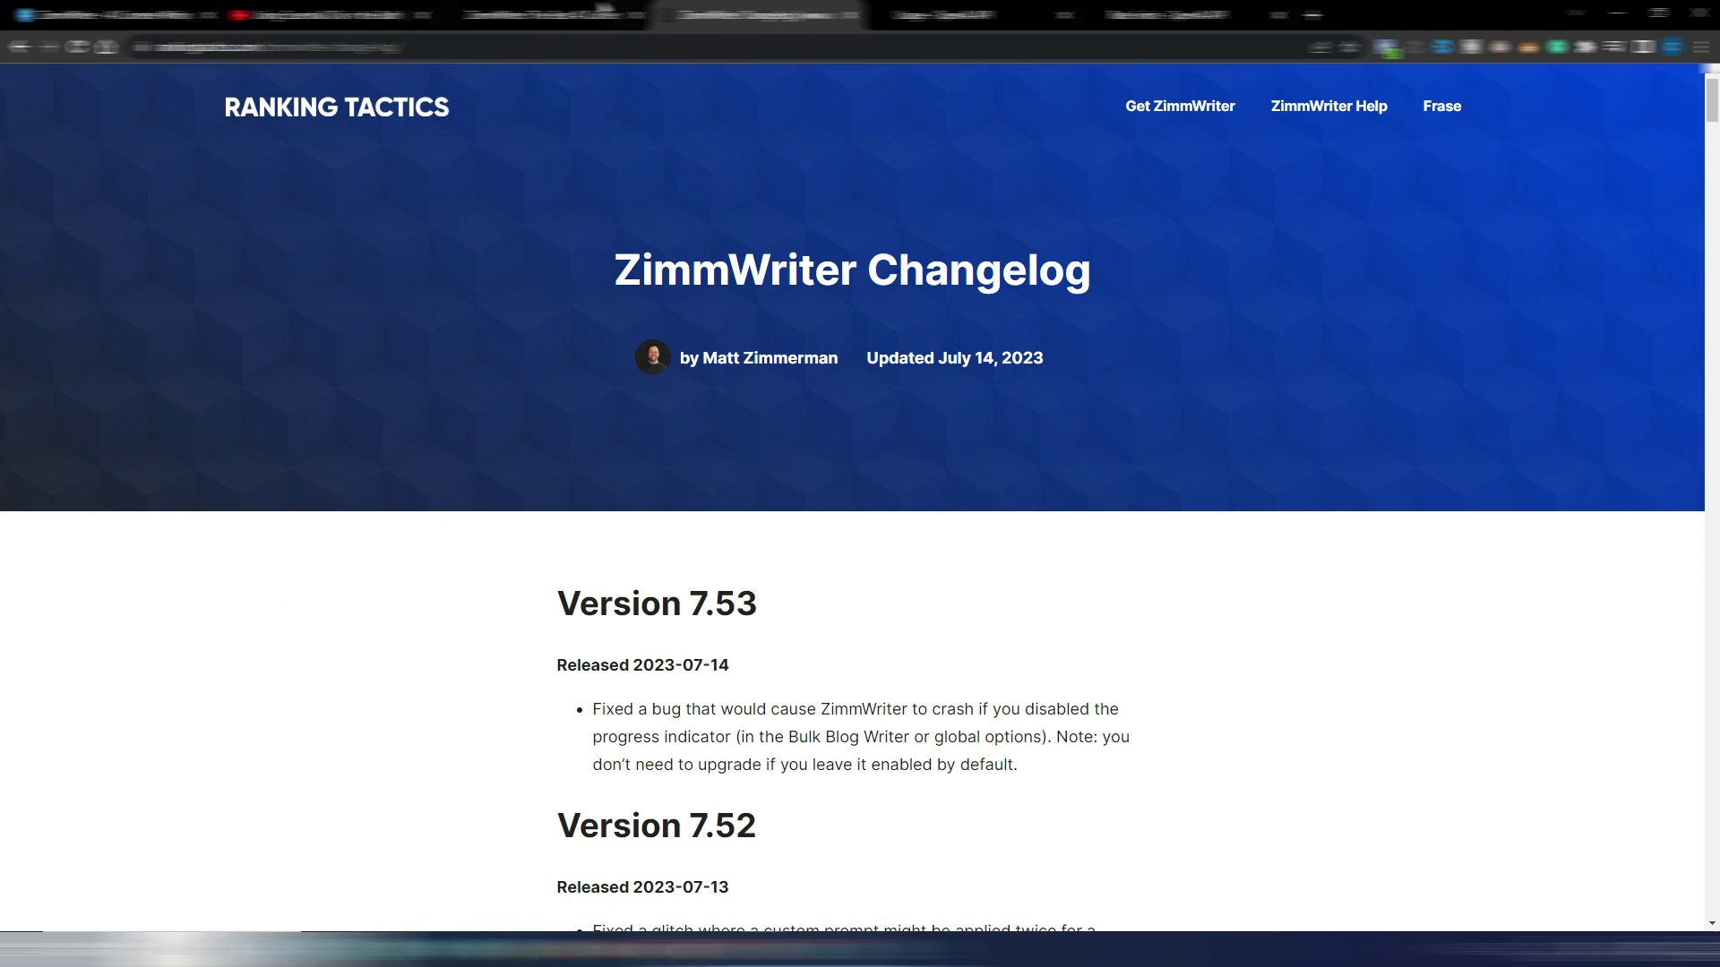
pyautogui.hotkey('ctrl', 'shift', 'Tab')
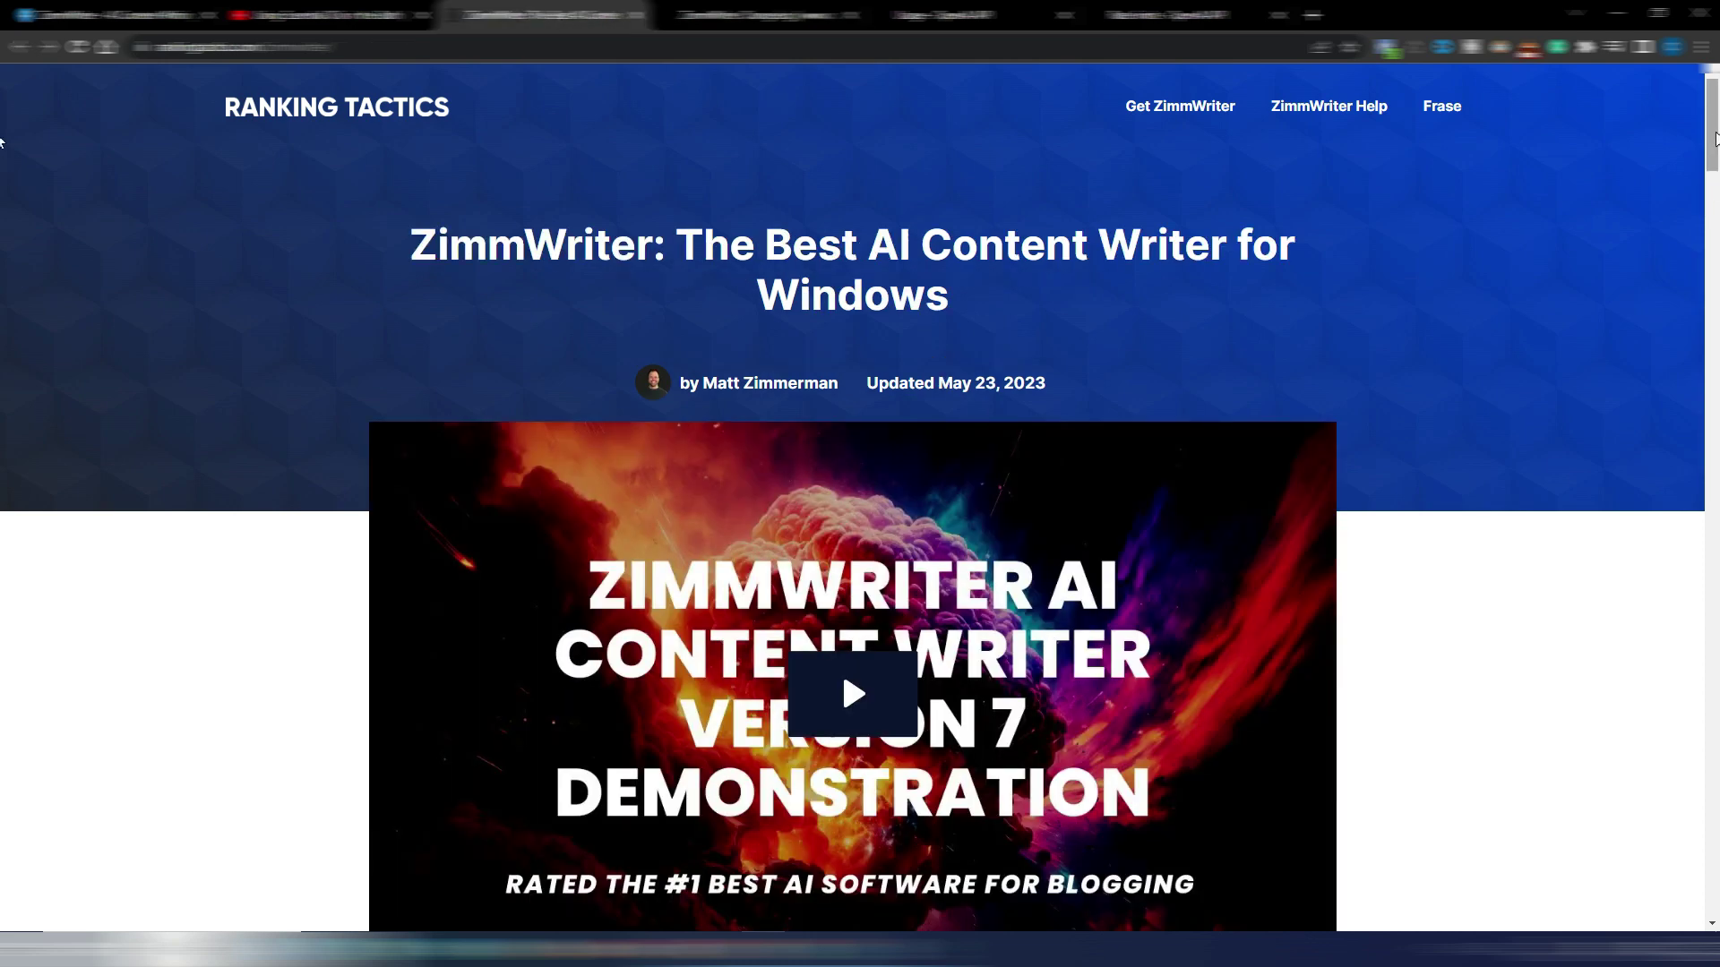
pyautogui.moveTo(1714, 125); pyautogui.dragTo(1684, 709)
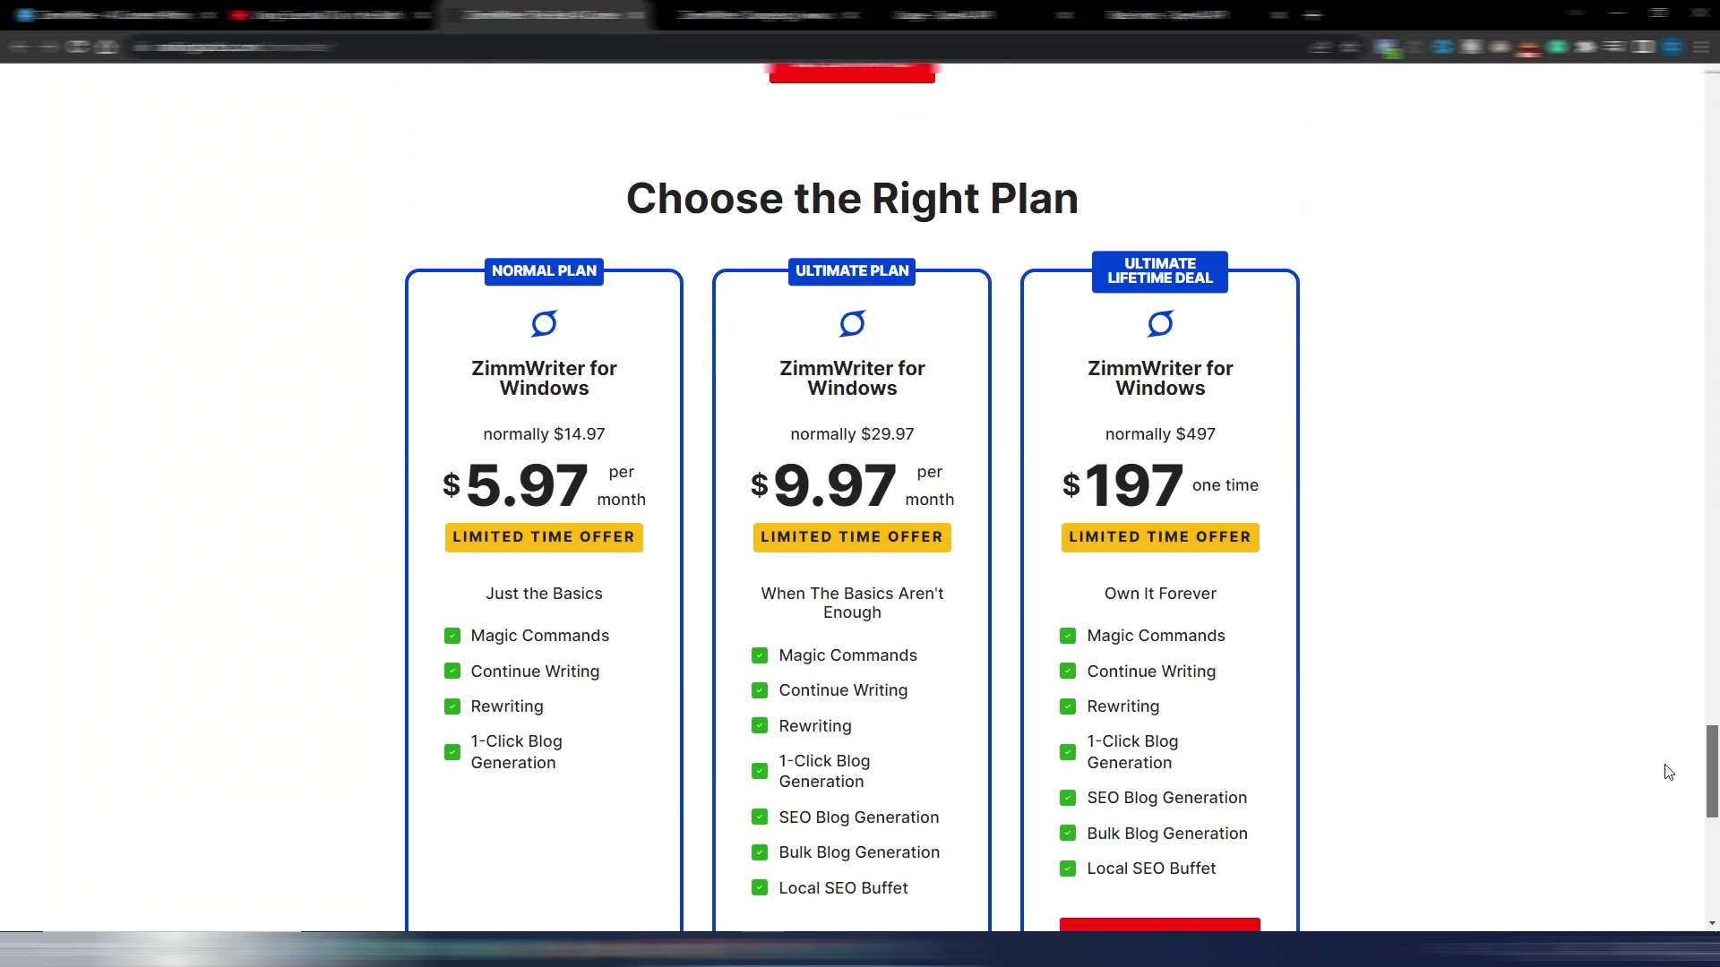
pyautogui.moveTo(1684, 710); pyautogui.dragTo(1633, 748)
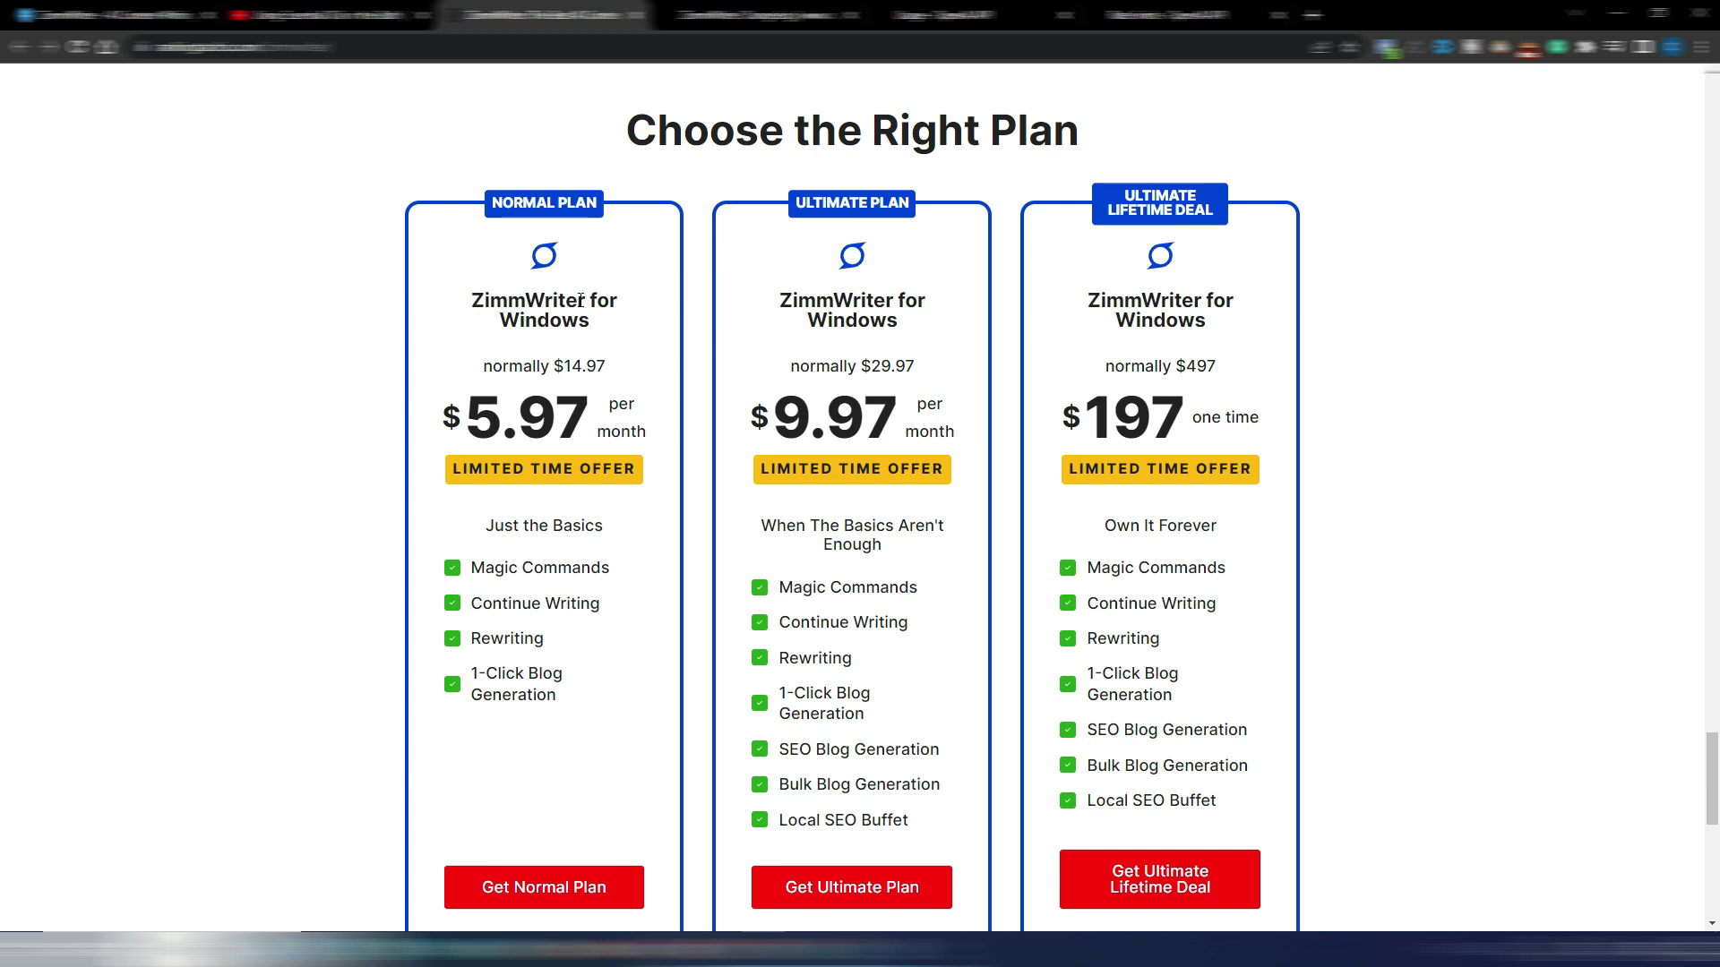
pyautogui.click(107, 15)
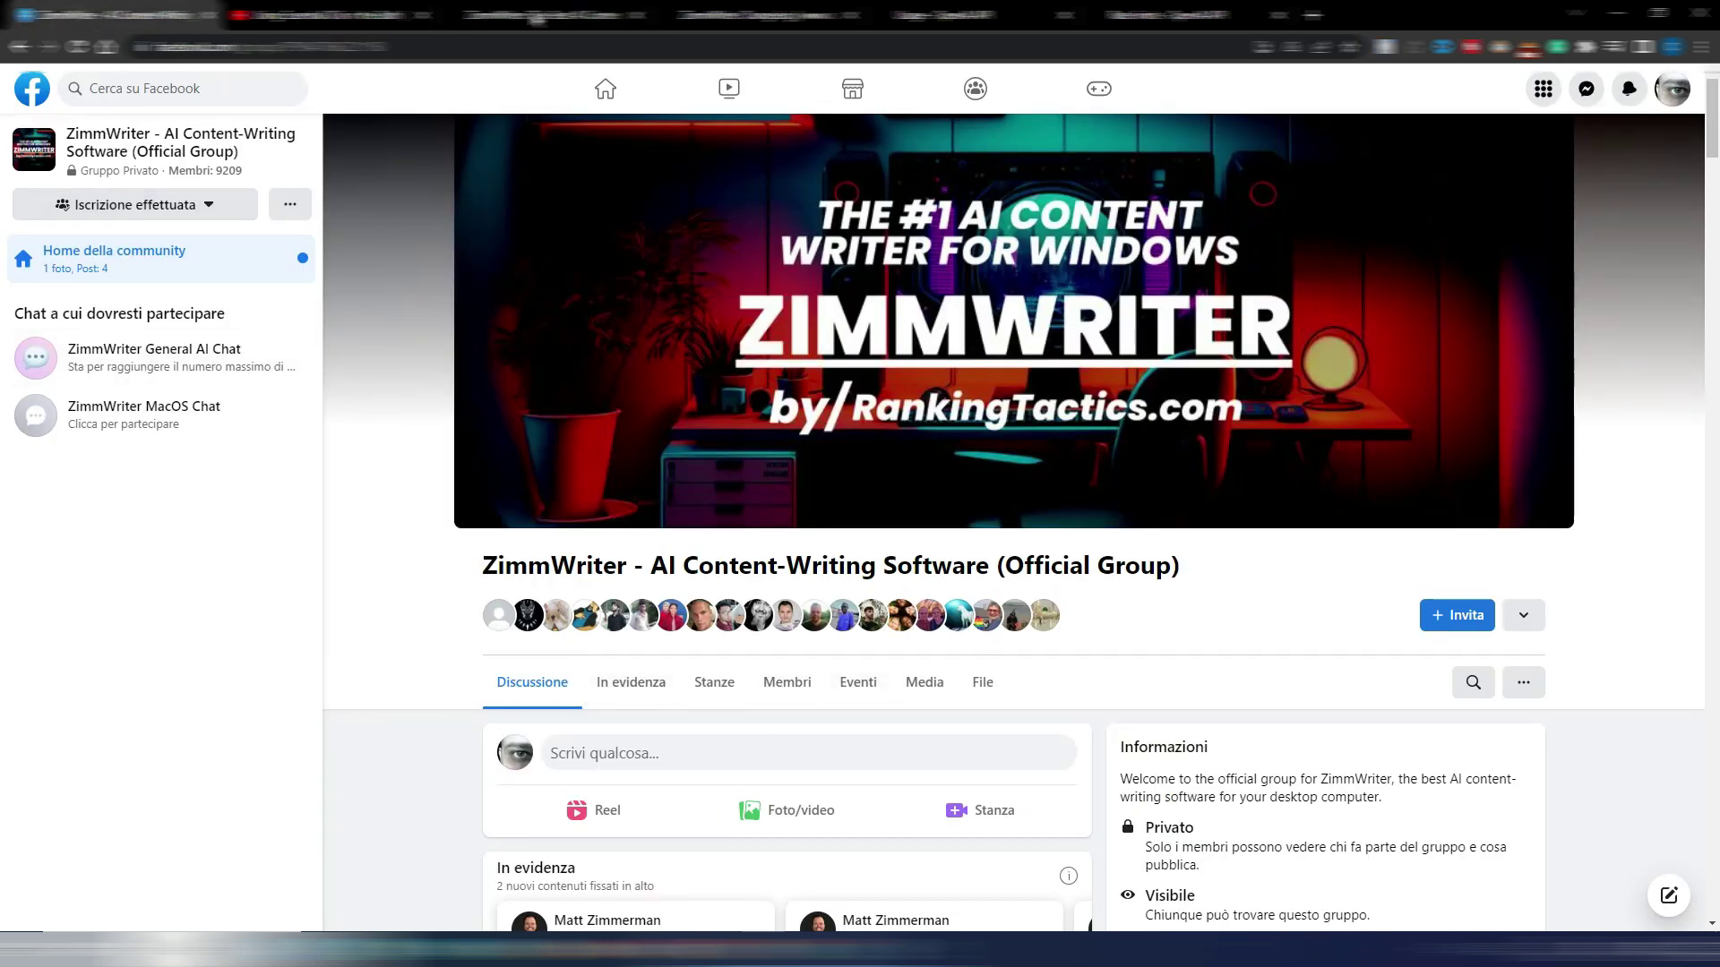
pyautogui.click(767, 15)
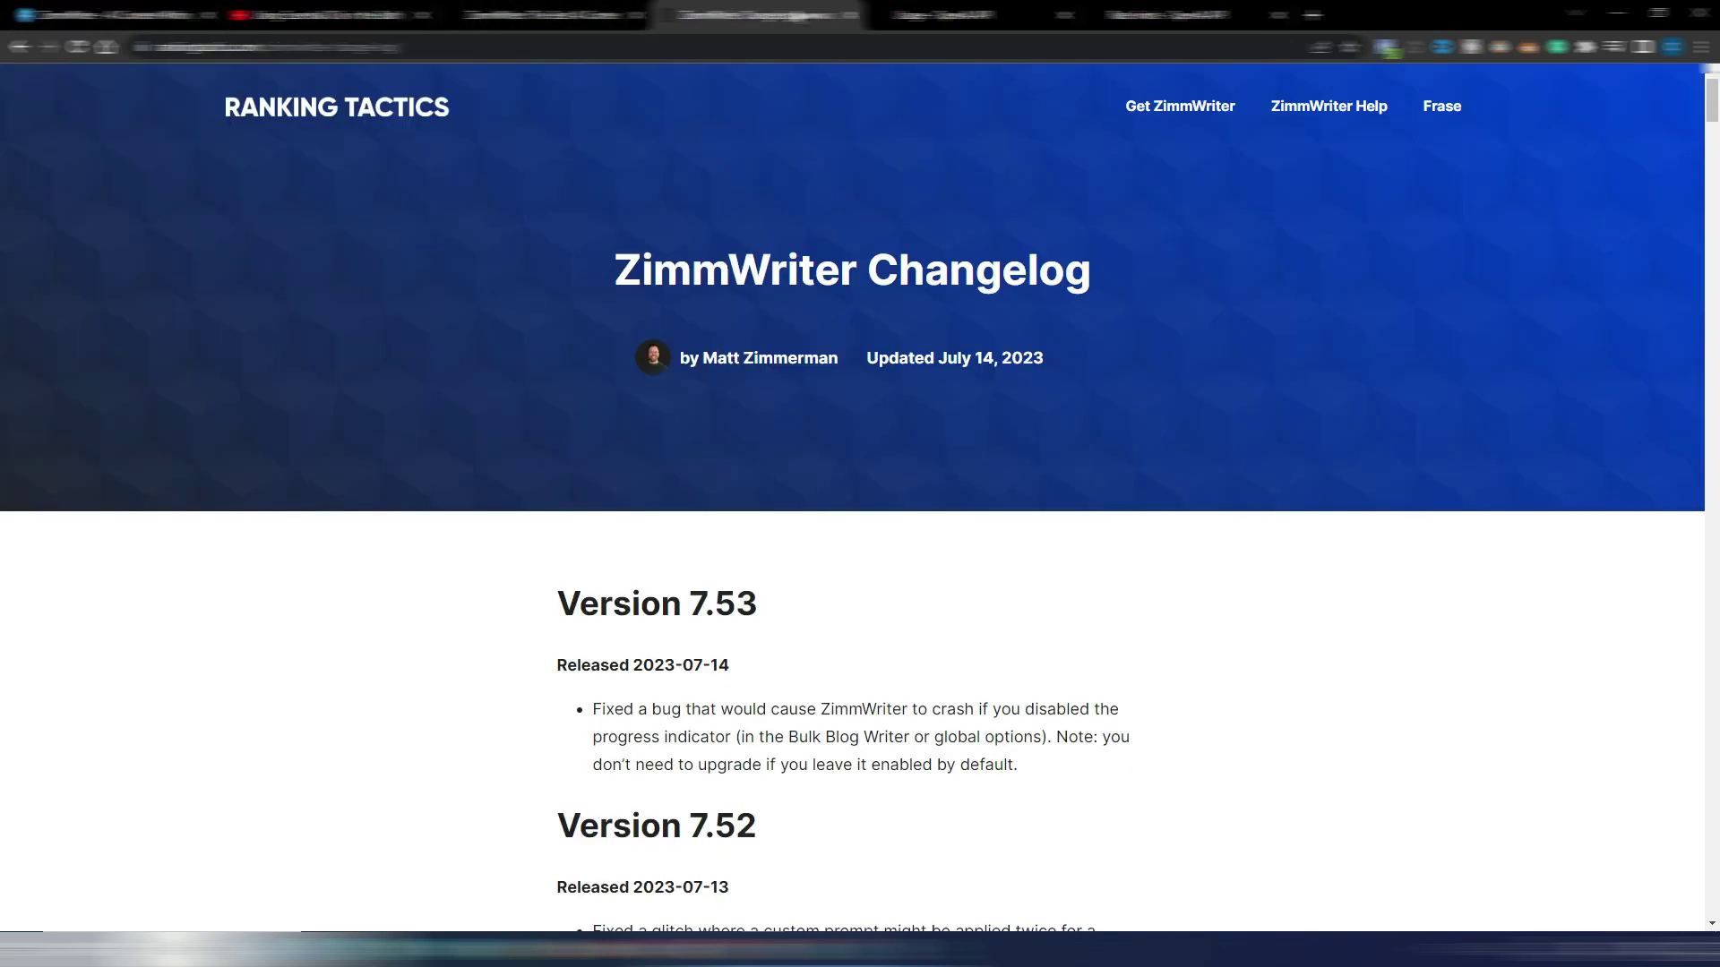
pyautogui.click(537, 15)
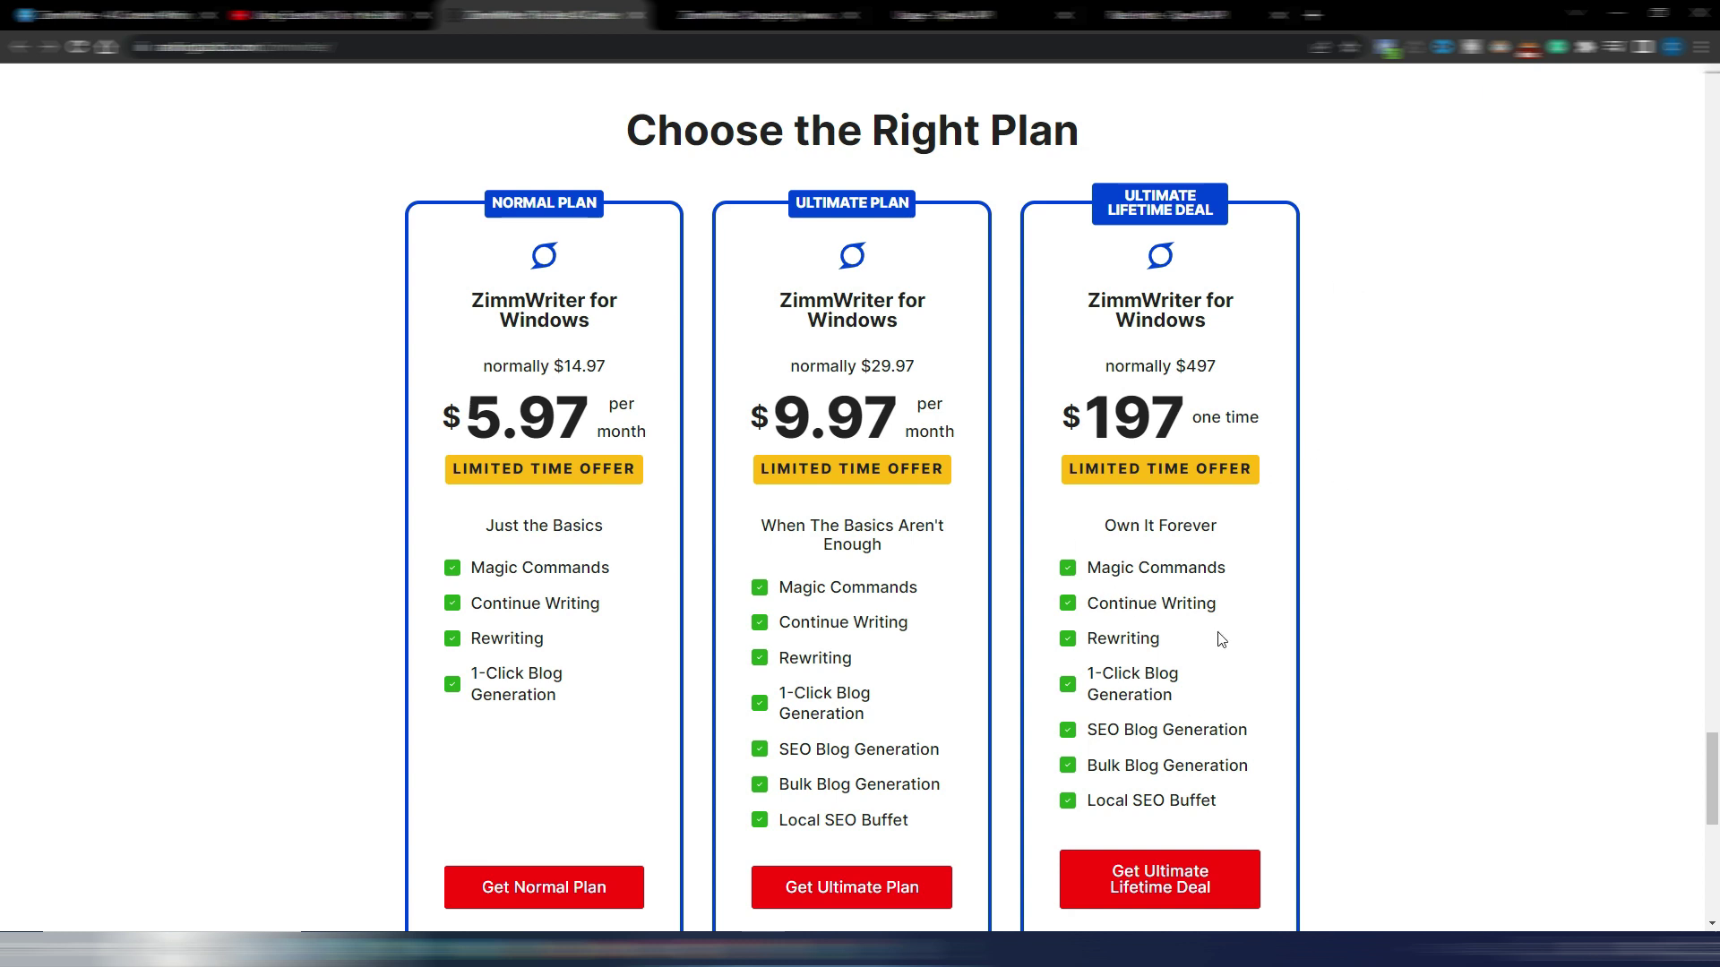
pyautogui.hotkey('ctrl', 'Tab')
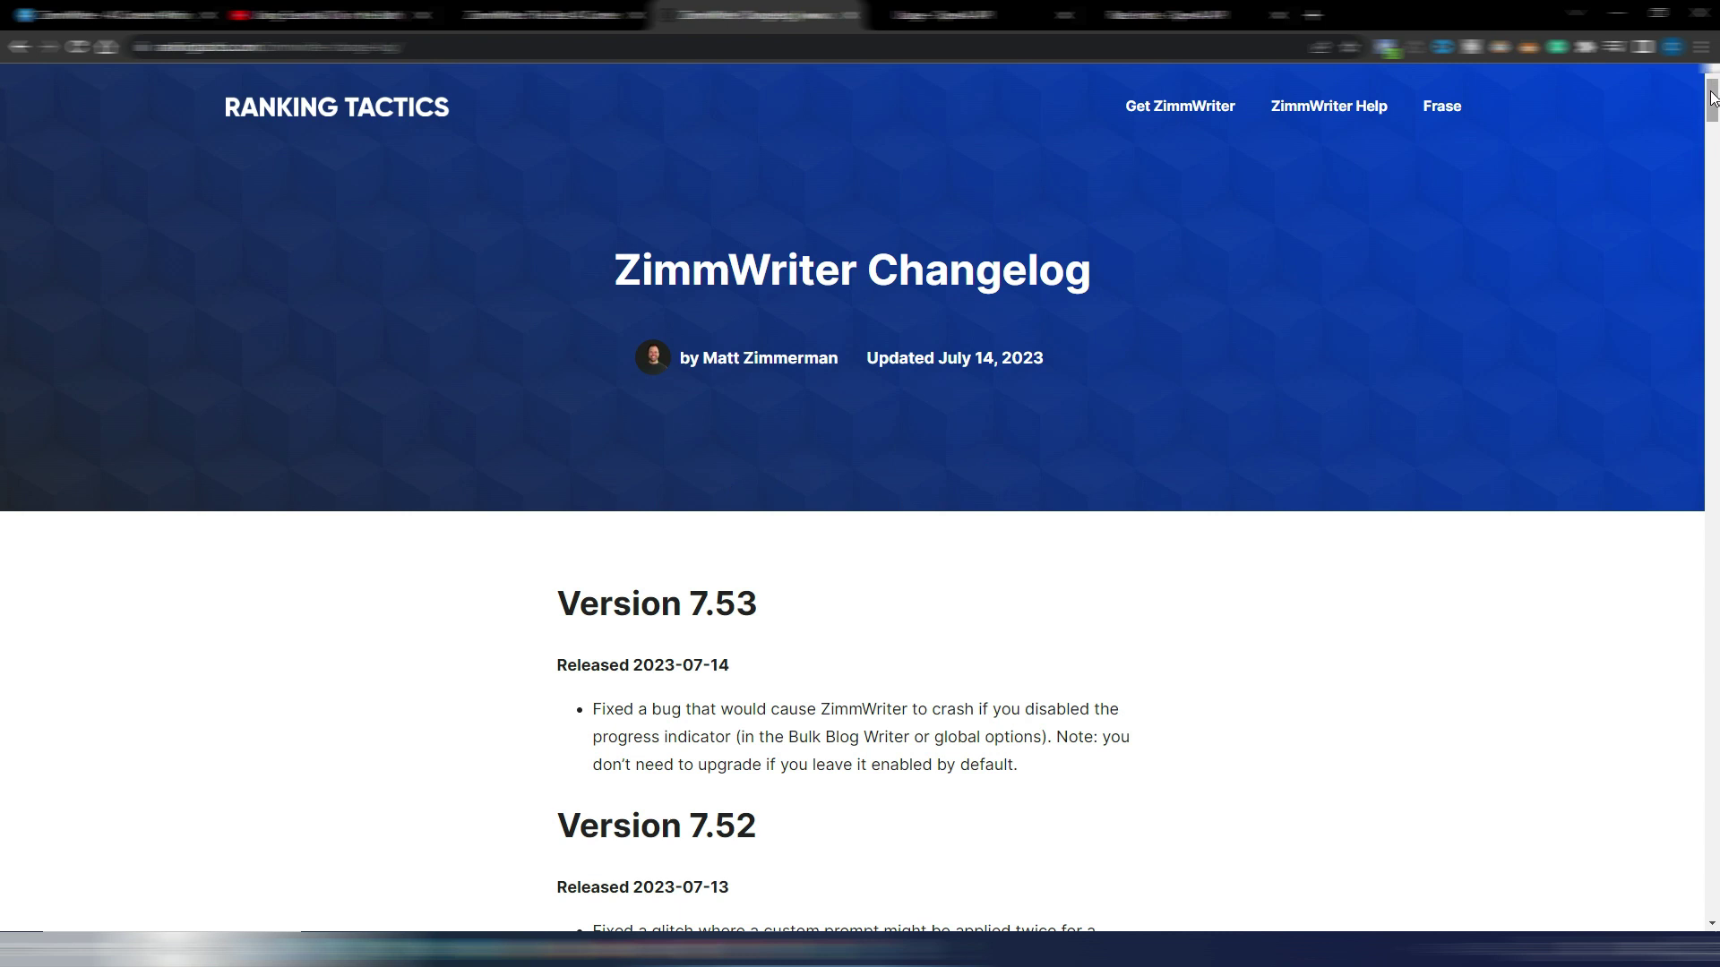
pyautogui.moveTo(1712, 89); pyautogui.dragTo(1713, 124)
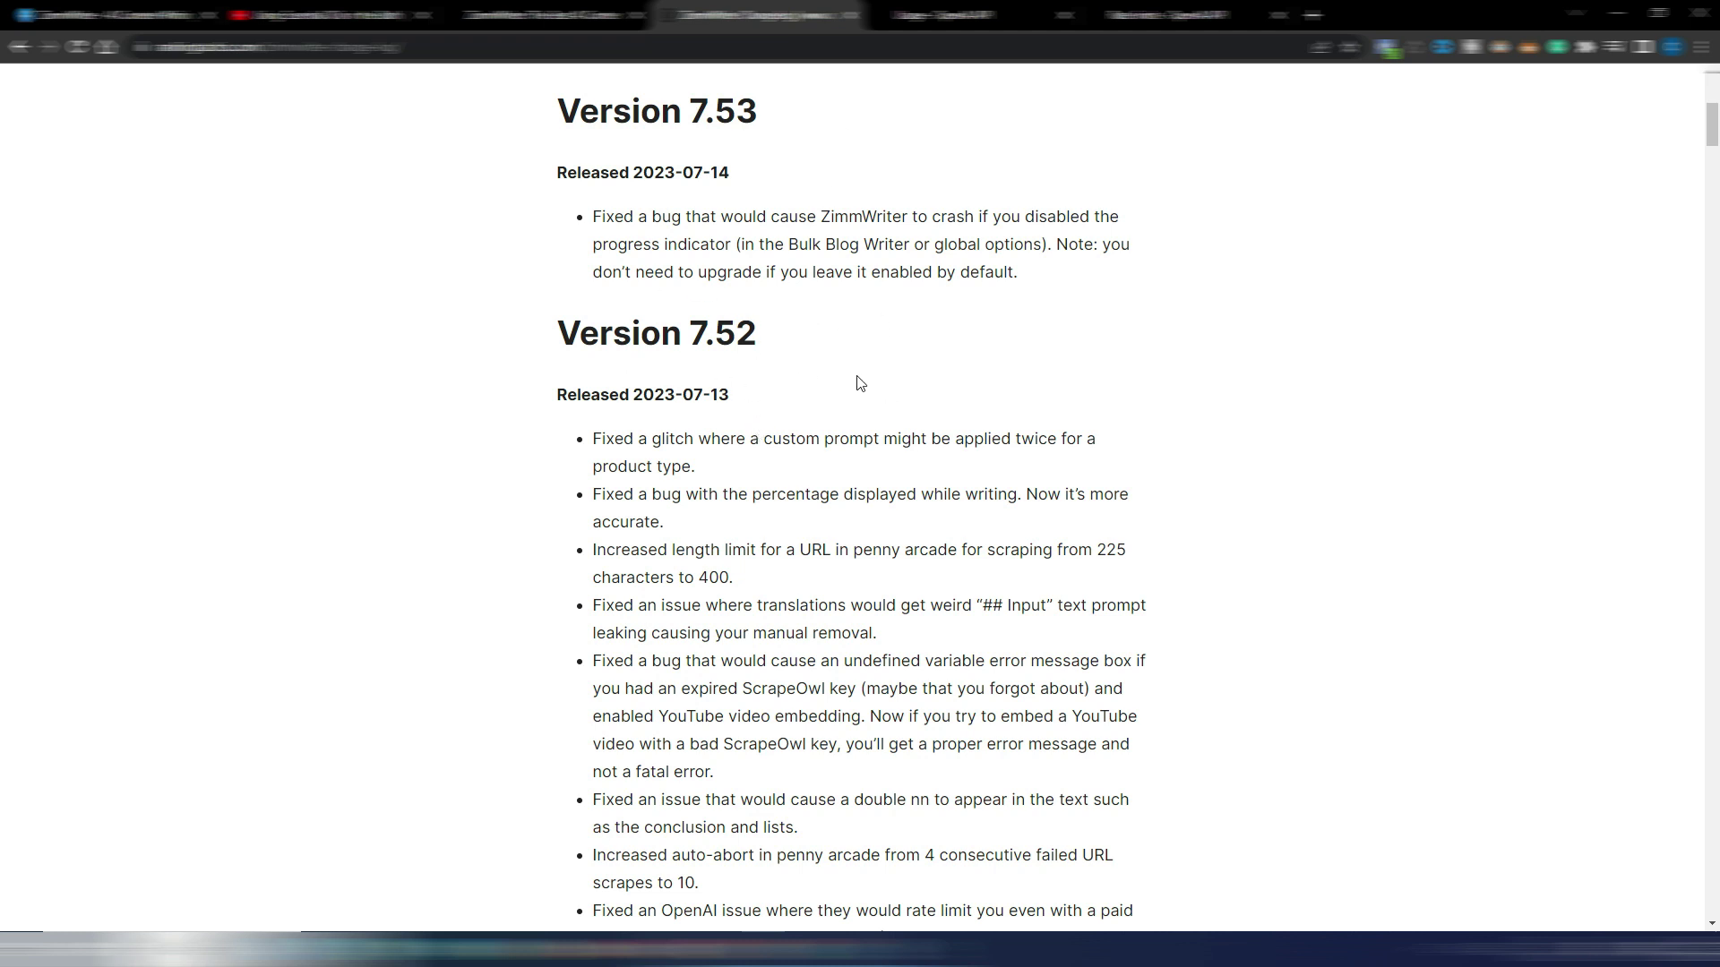
pyautogui.scroll(-1, 856, 381)
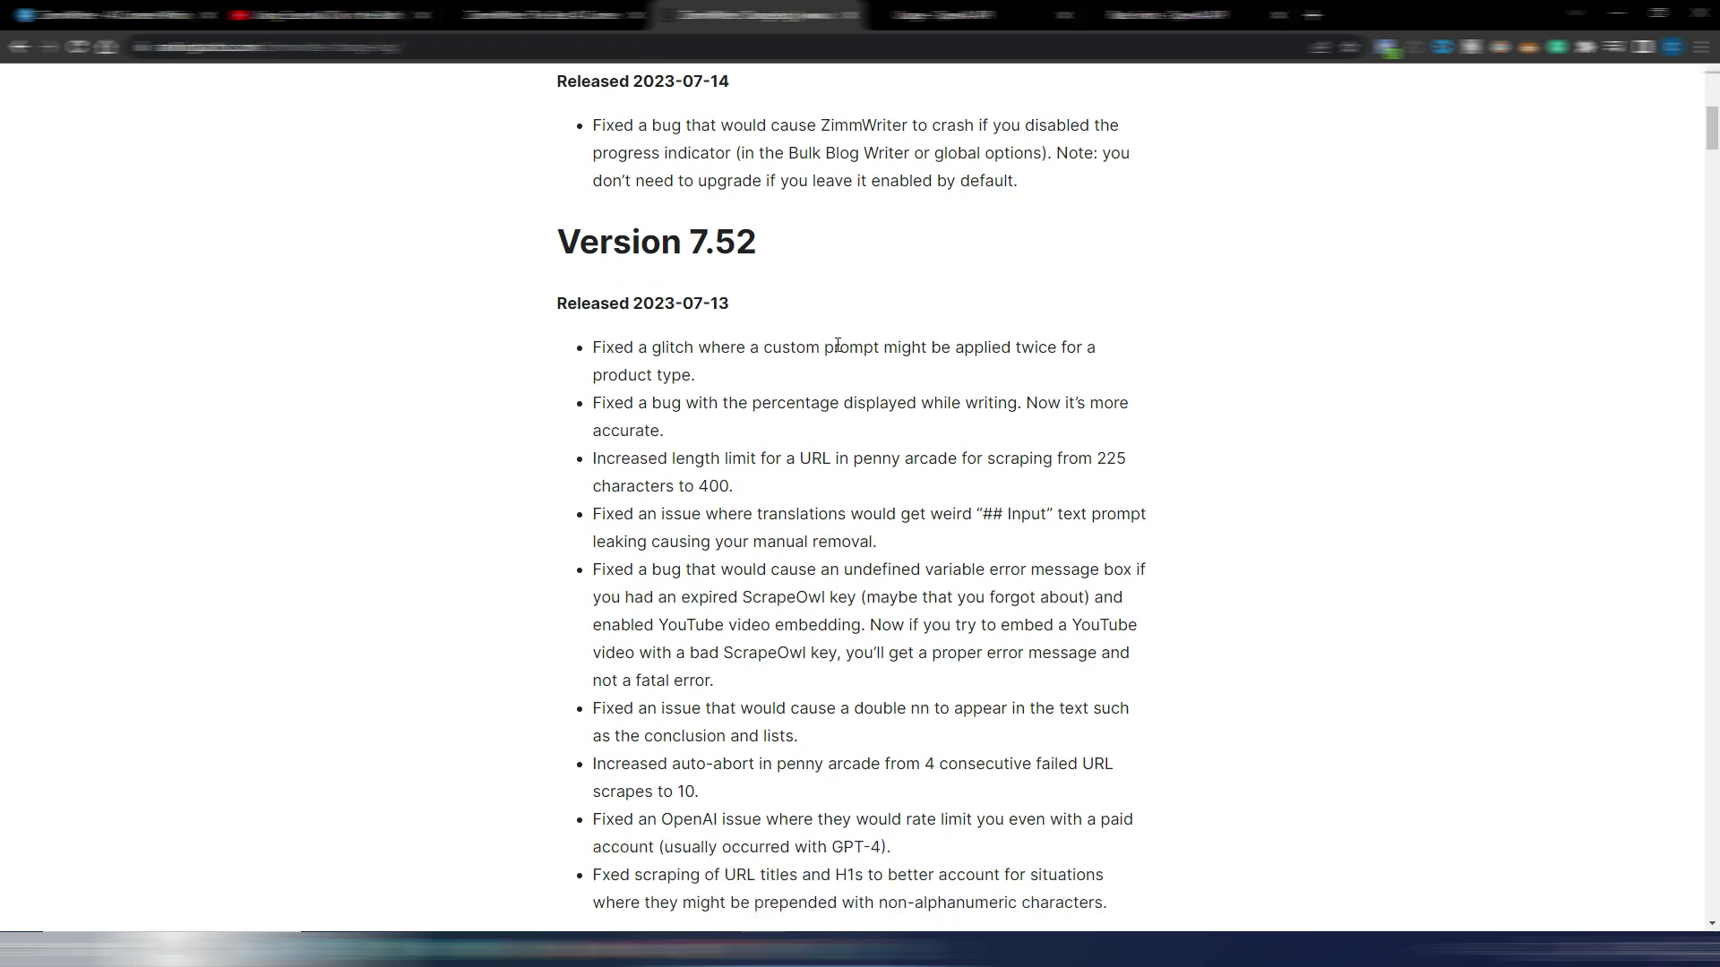
pyautogui.scroll(-2, 837, 346)
pyautogui.scroll(-1, 838, 345)
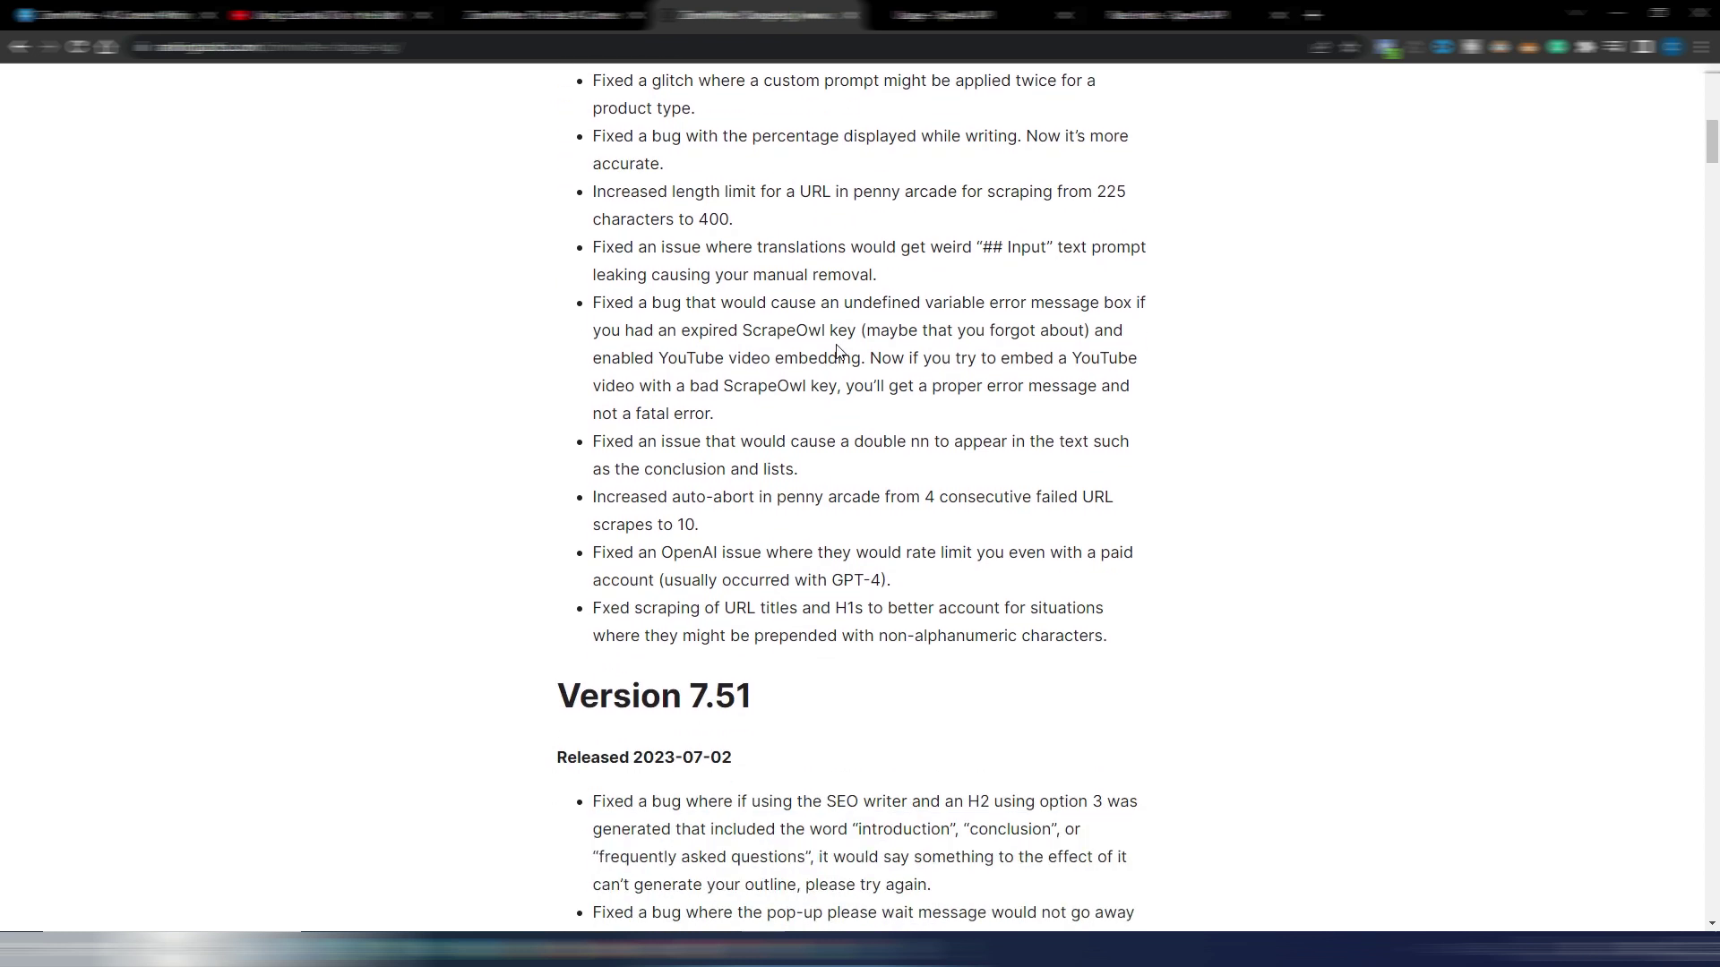
pyautogui.scroll(-1, 838, 349)
pyautogui.scroll(-3, 837, 350)
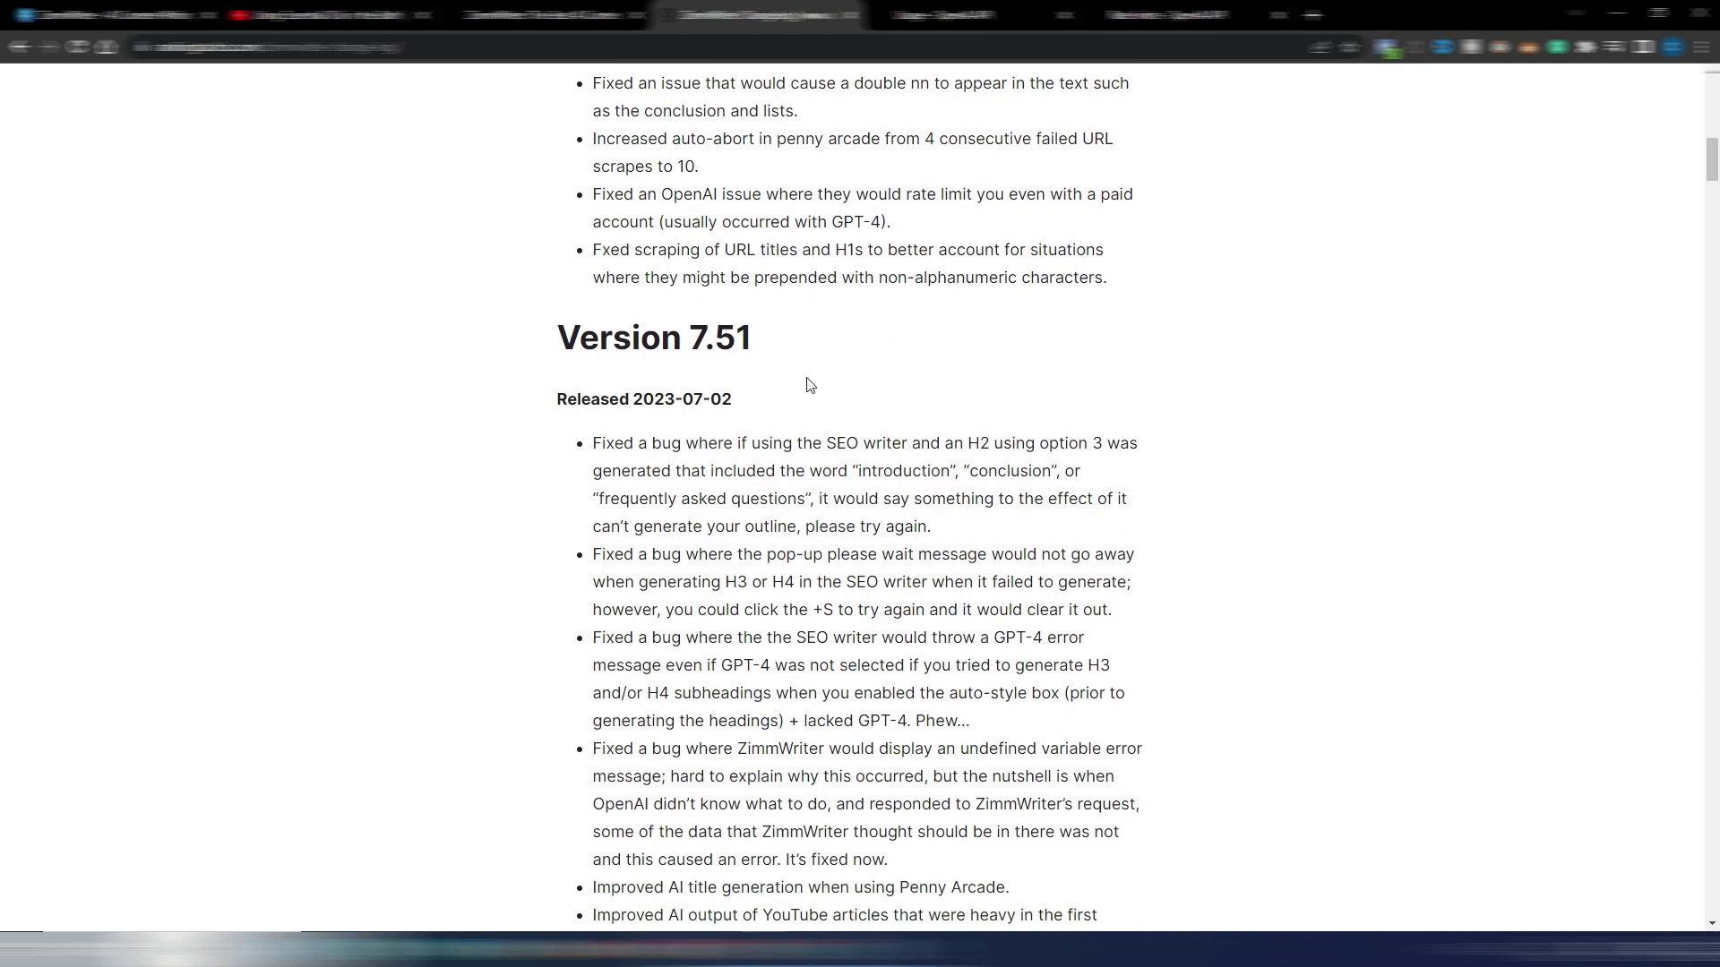
pyautogui.scroll(-1, 806, 386)
pyautogui.scroll(-1, 1043, 587)
pyautogui.scroll(-3, 1097, 508)
pyautogui.scroll(-2, 1097, 510)
pyautogui.scroll(-2, 1098, 509)
pyautogui.scroll(-1, 1098, 509)
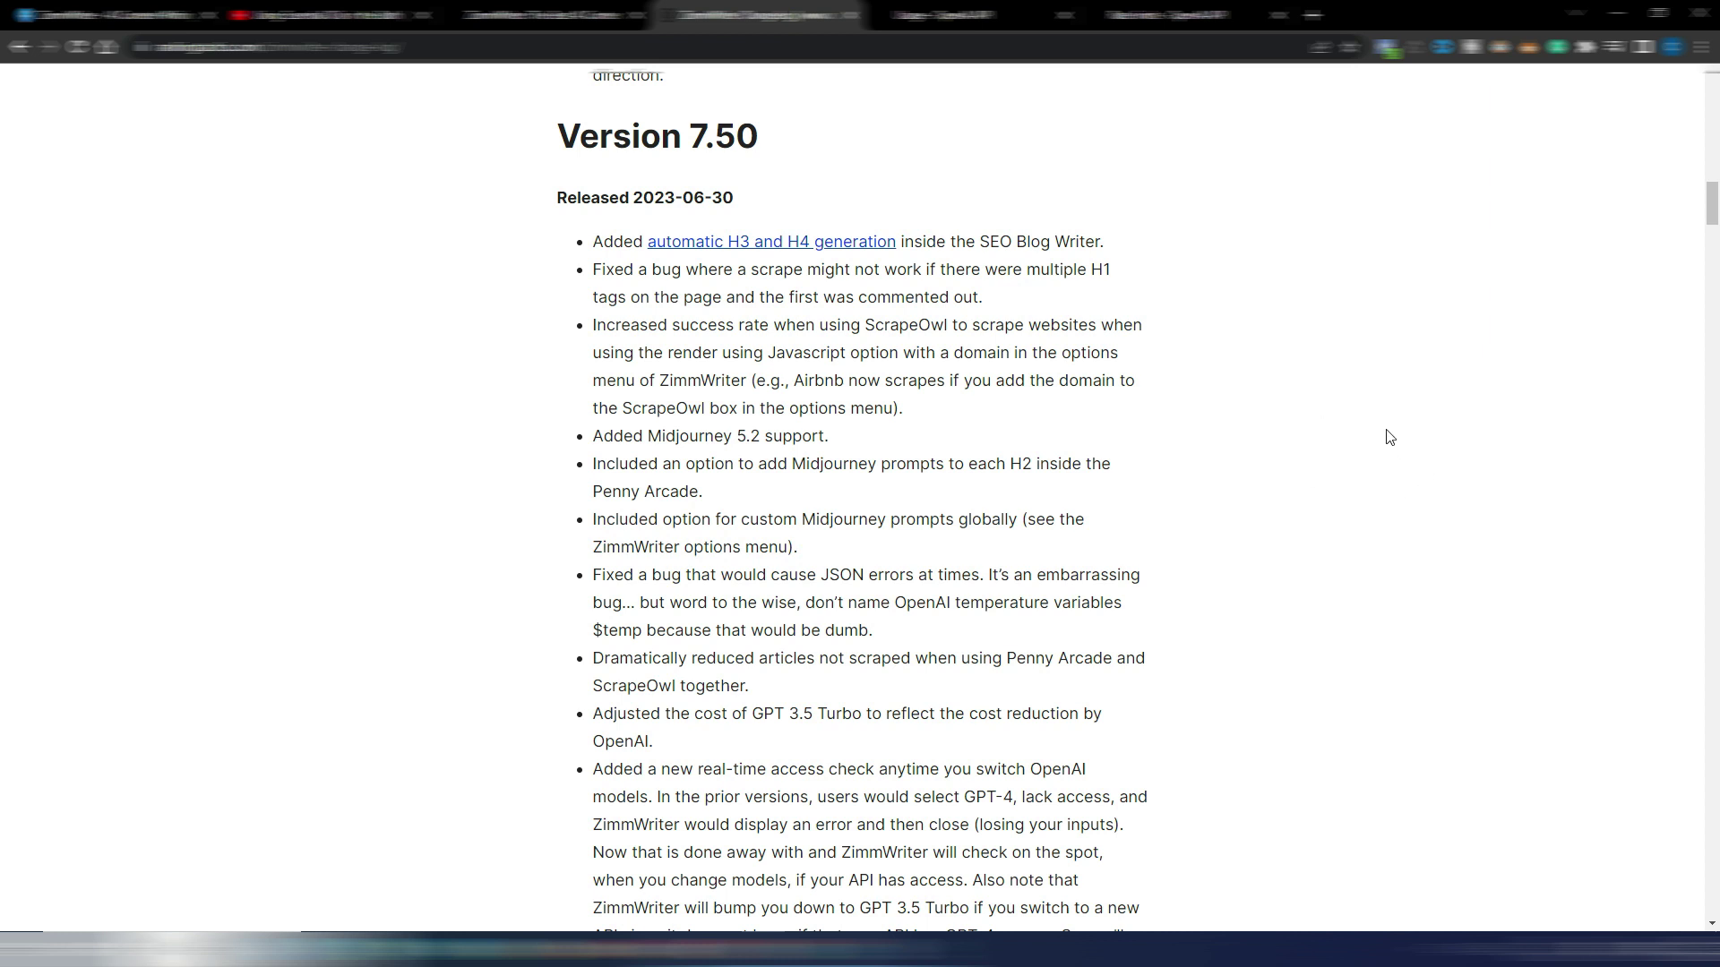
pyautogui.scroll(-2, 1389, 437)
pyautogui.scroll(-3, 1388, 436)
pyautogui.scroll(-2, 1388, 437)
pyautogui.scroll(-2, 1388, 437)
pyautogui.scroll(1, 1389, 437)
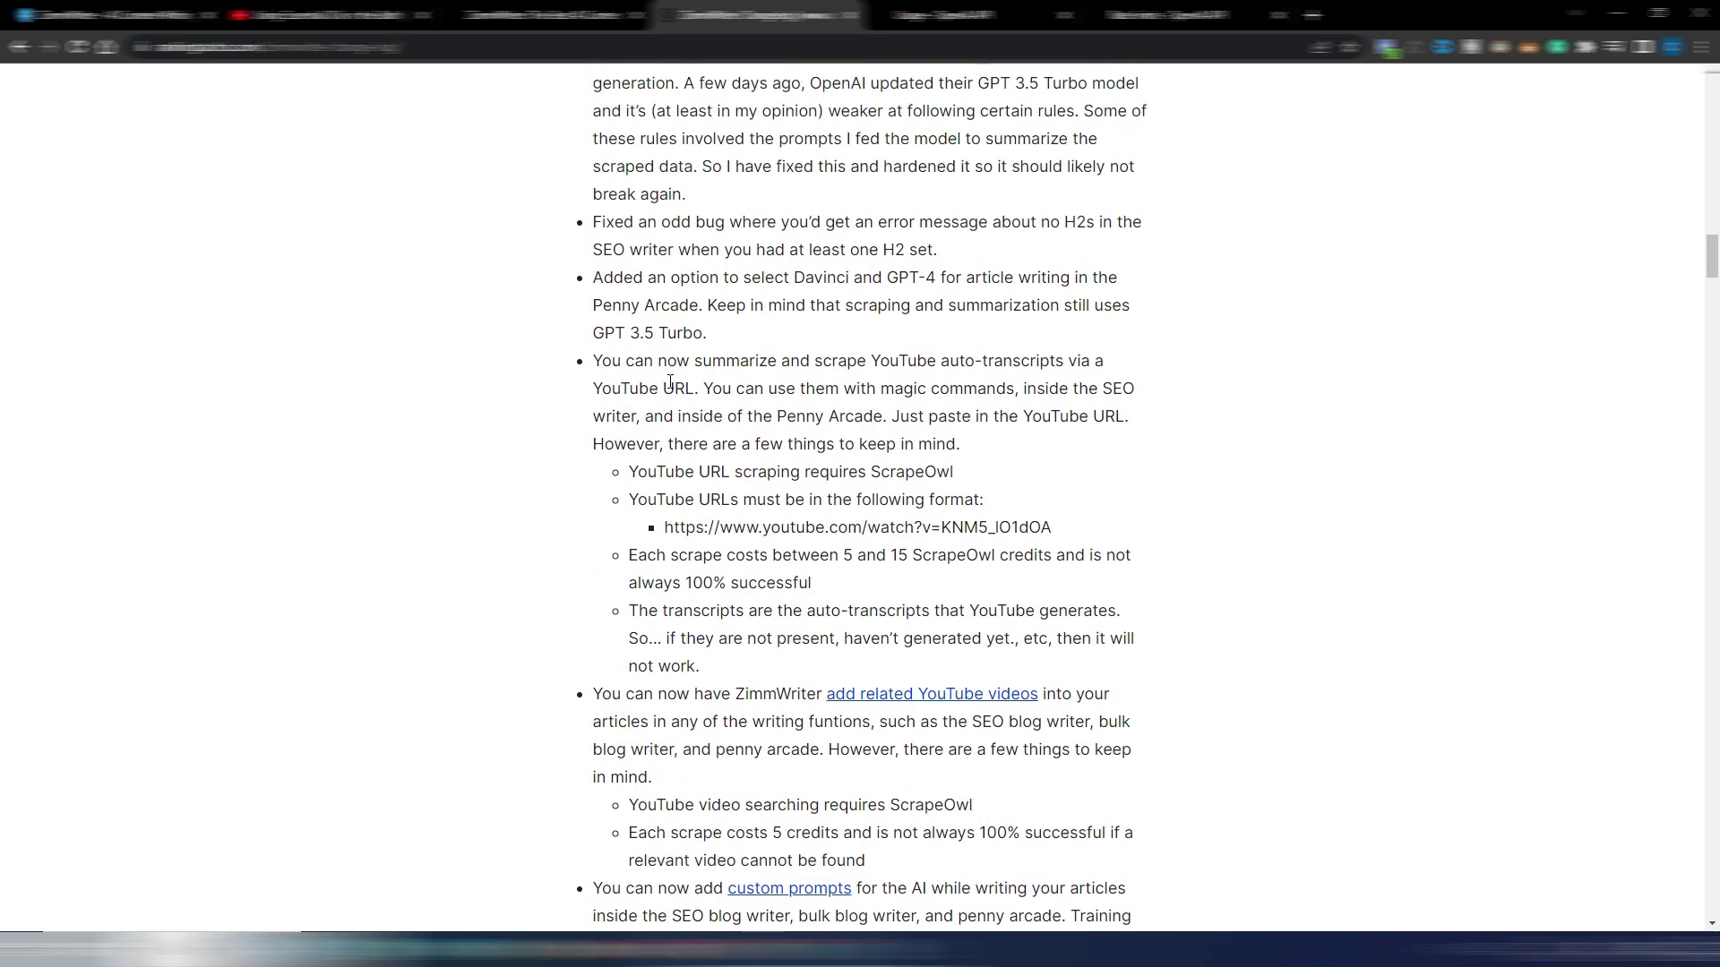
pyautogui.moveTo(600, 360)
pyautogui.mouseDown()
pyautogui.moveTo(1008, 353)
pyautogui.moveTo(1102, 373)
pyautogui.moveTo(699, 399)
pyautogui.mouseUp()
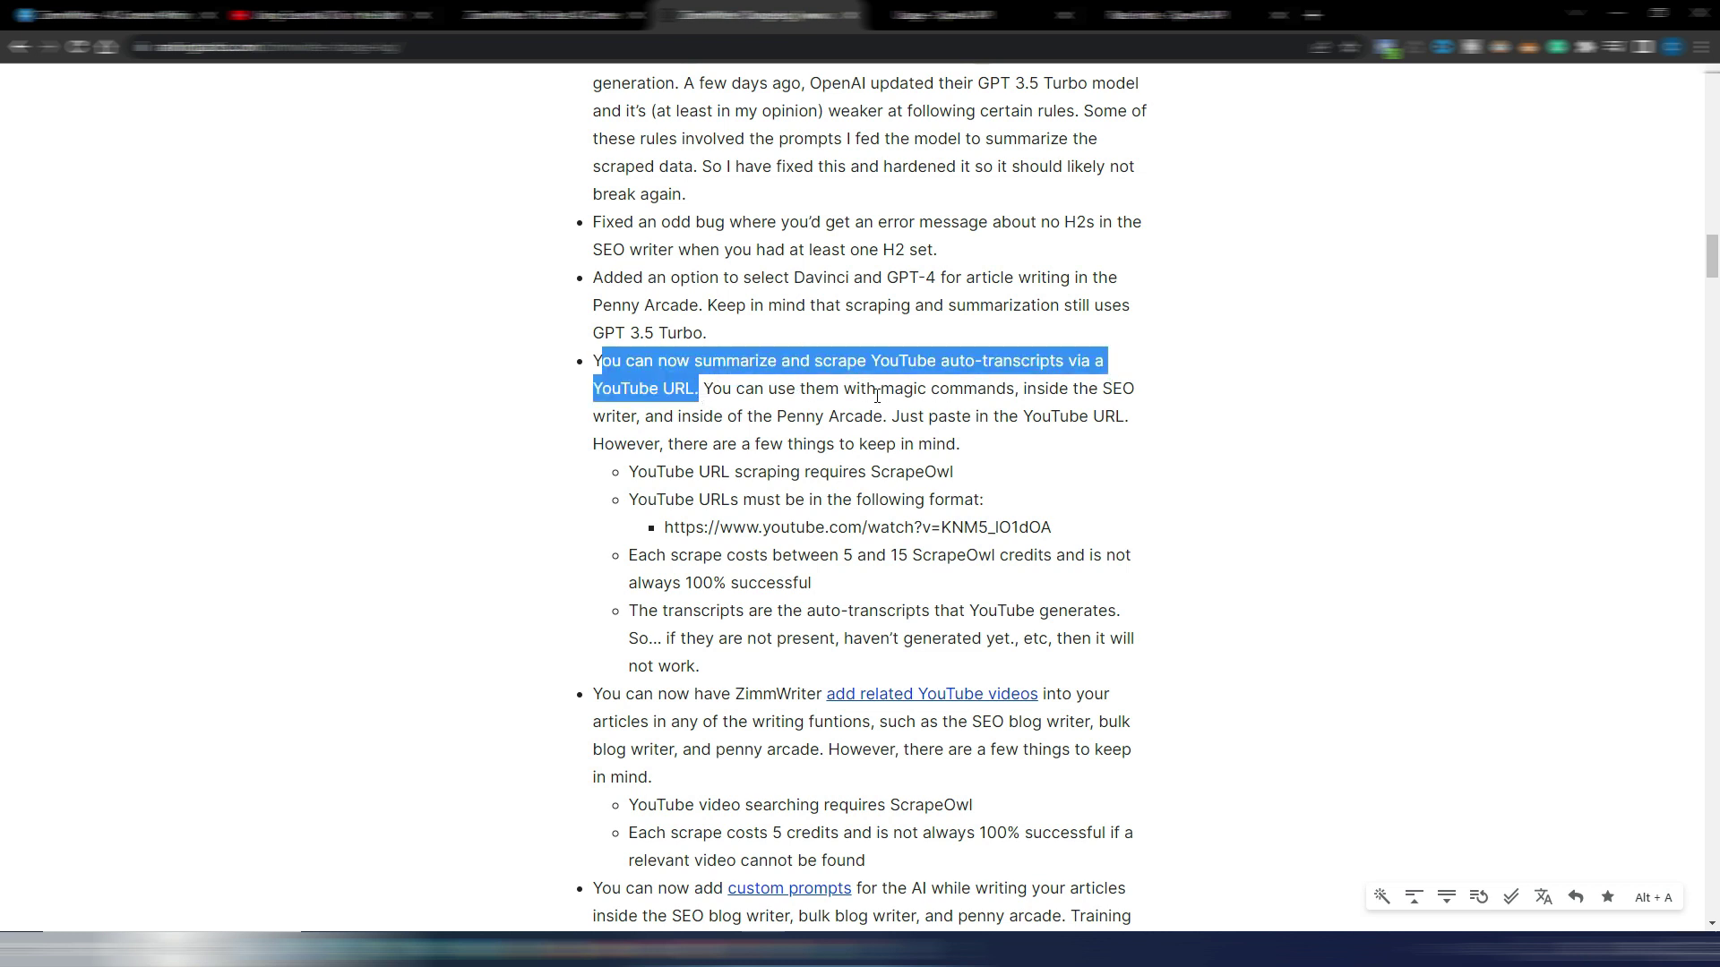
pyautogui.click(896, 395)
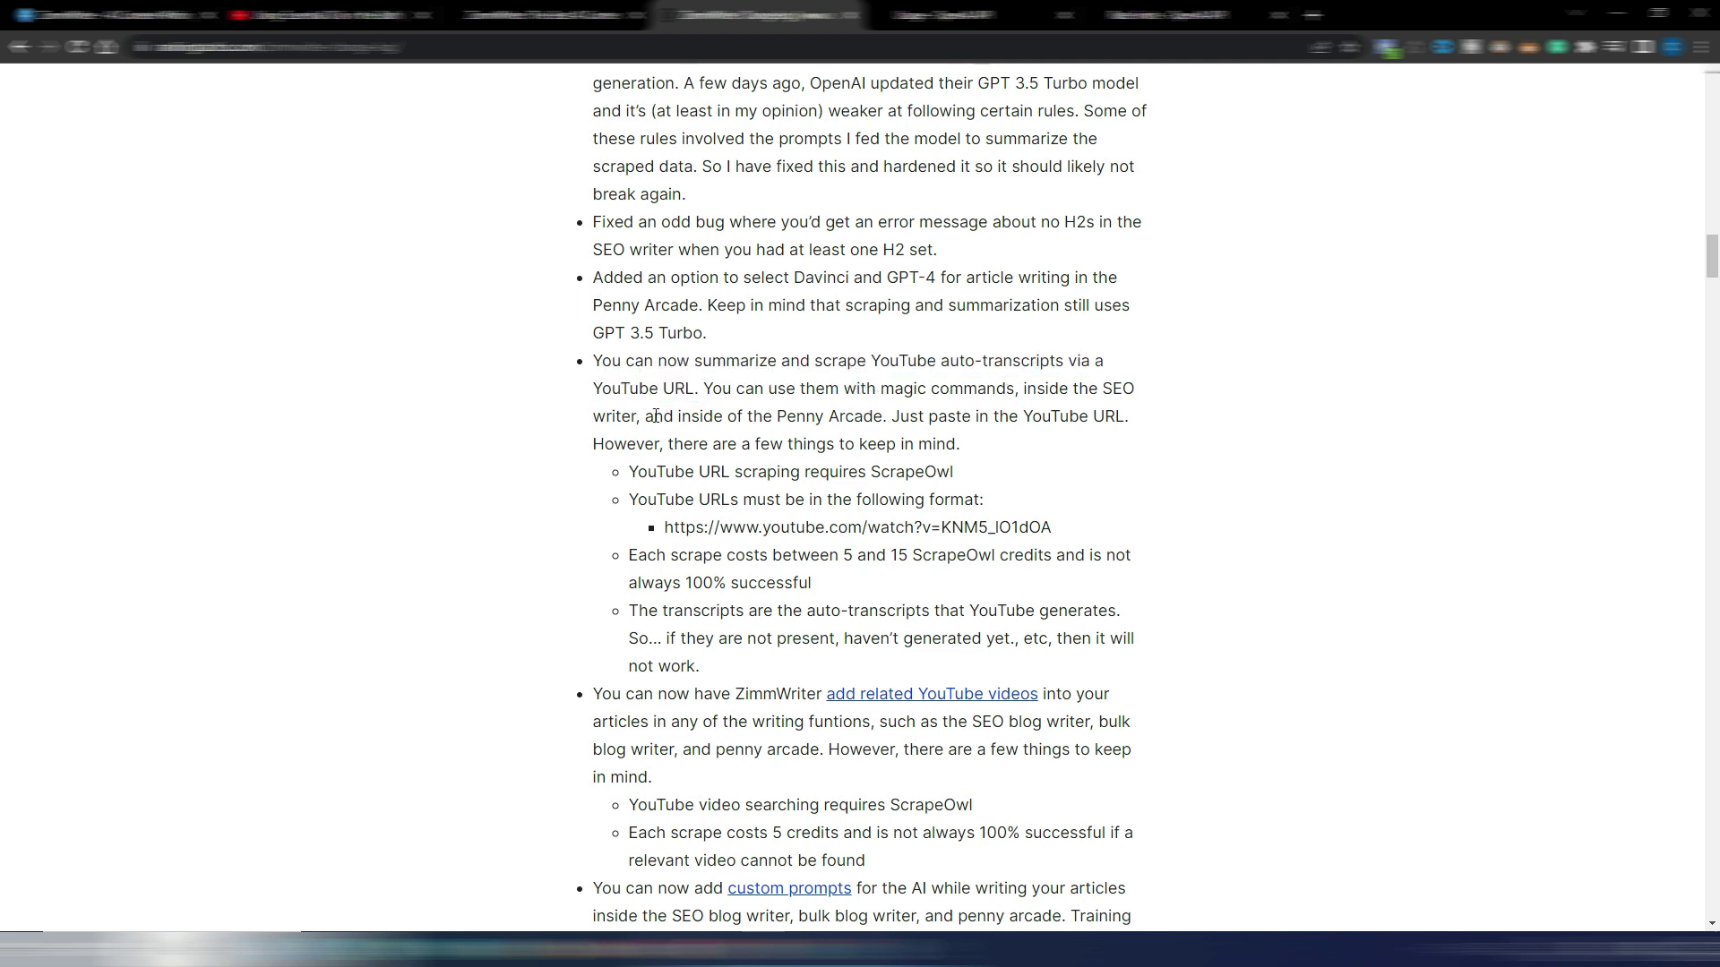
pyautogui.moveTo(777, 417); pyautogui.dragTo(885, 417)
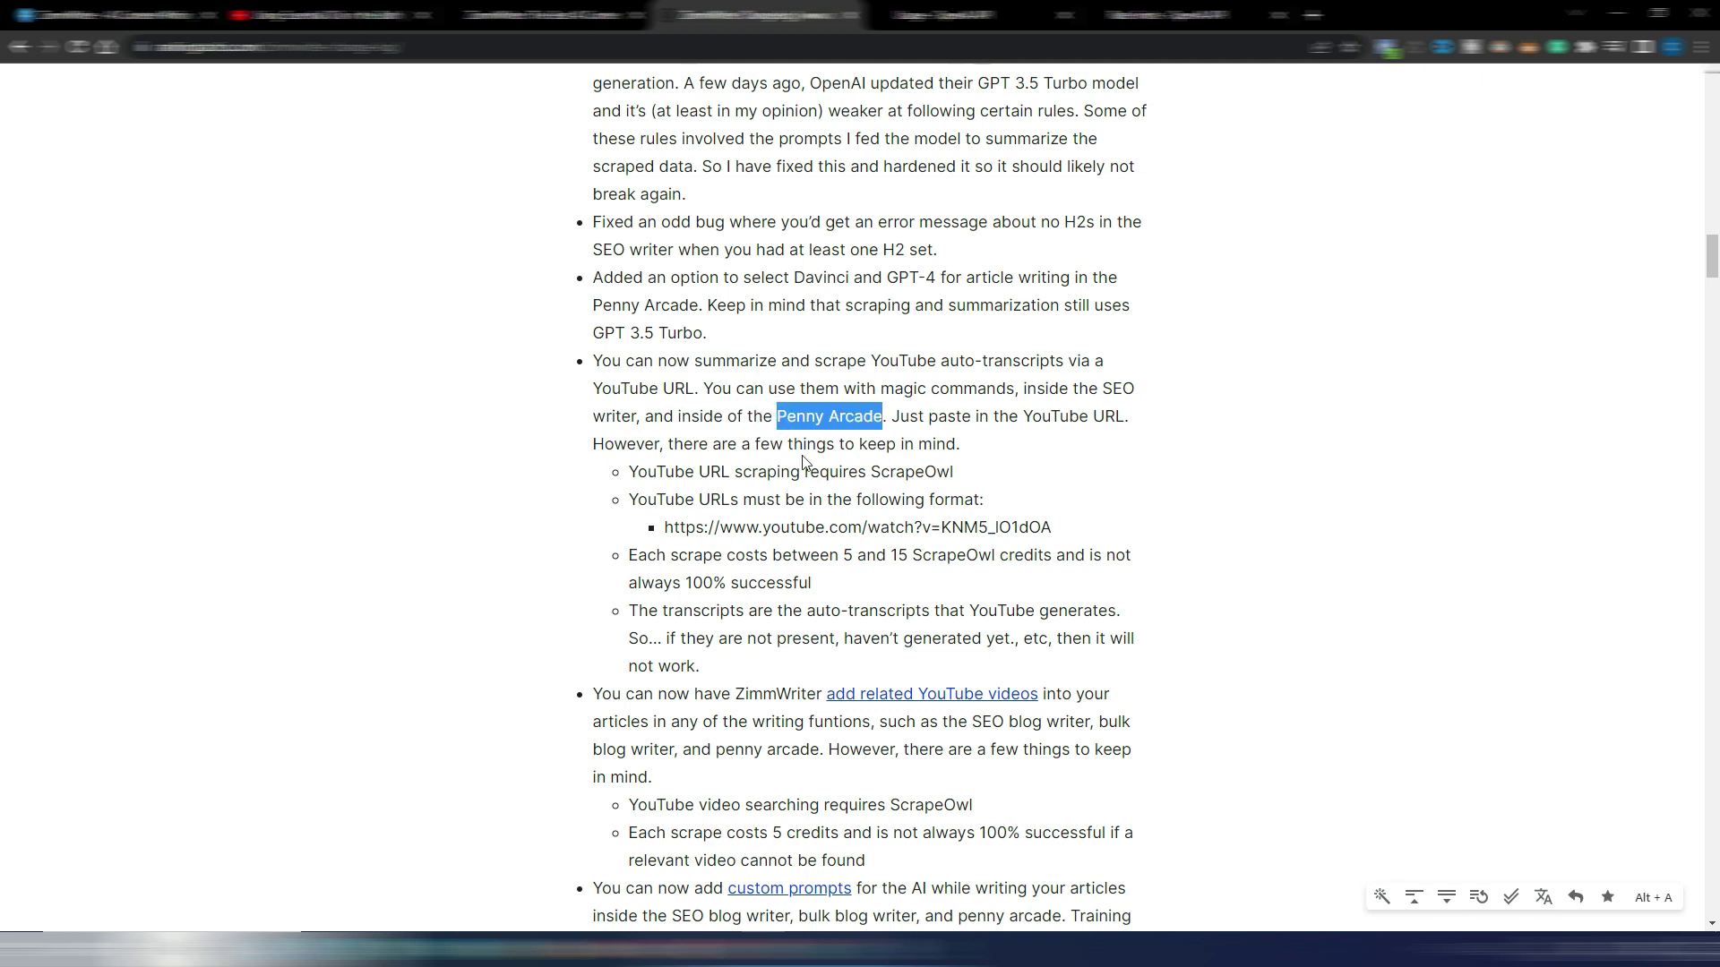
pyautogui.click(834, 416)
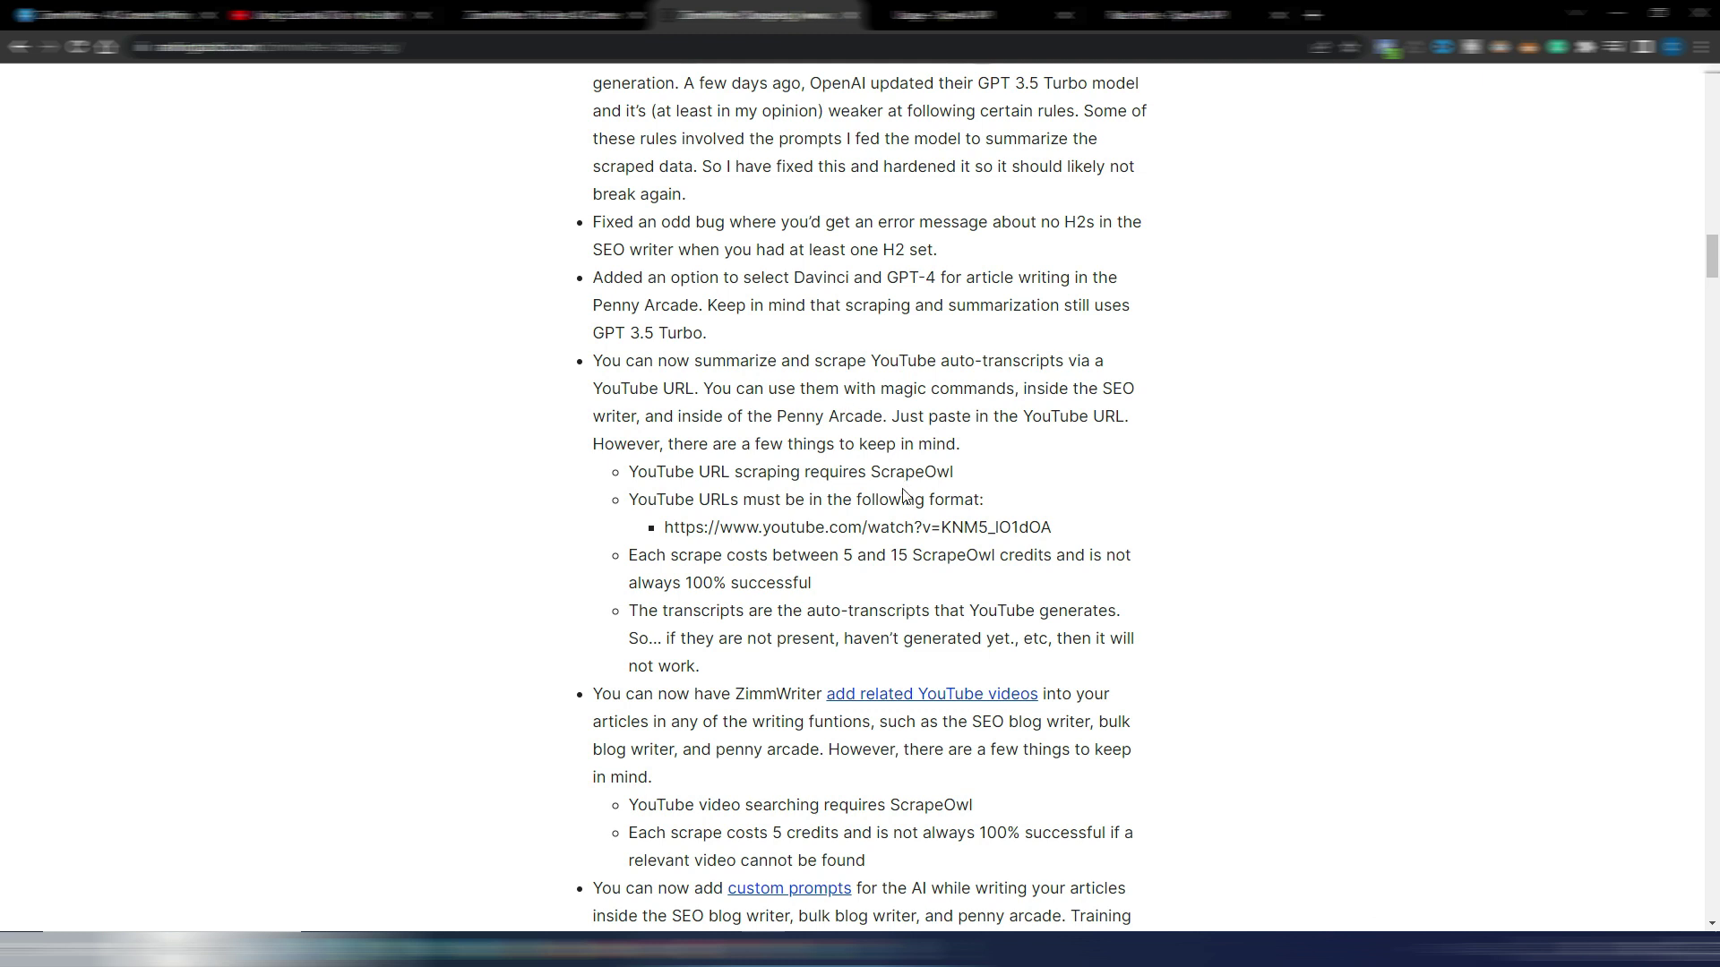
pyautogui.scroll(-2, 900, 496)
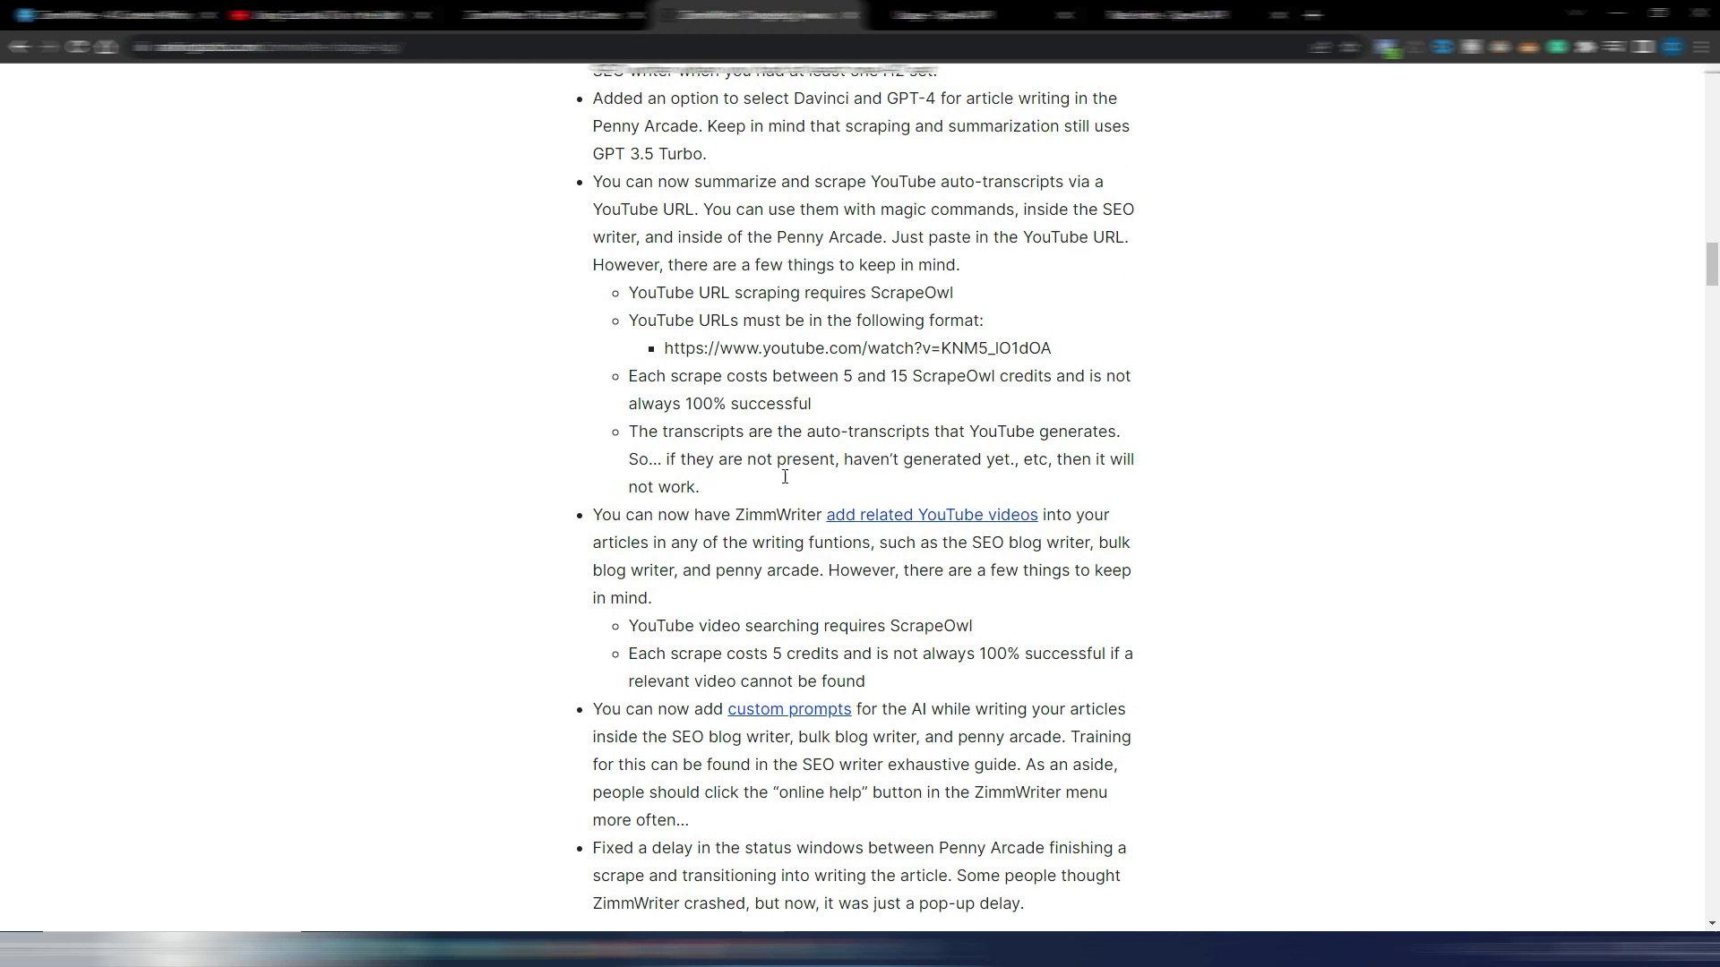
pyautogui.moveTo(596, 515); pyautogui.dragTo(797, 515)
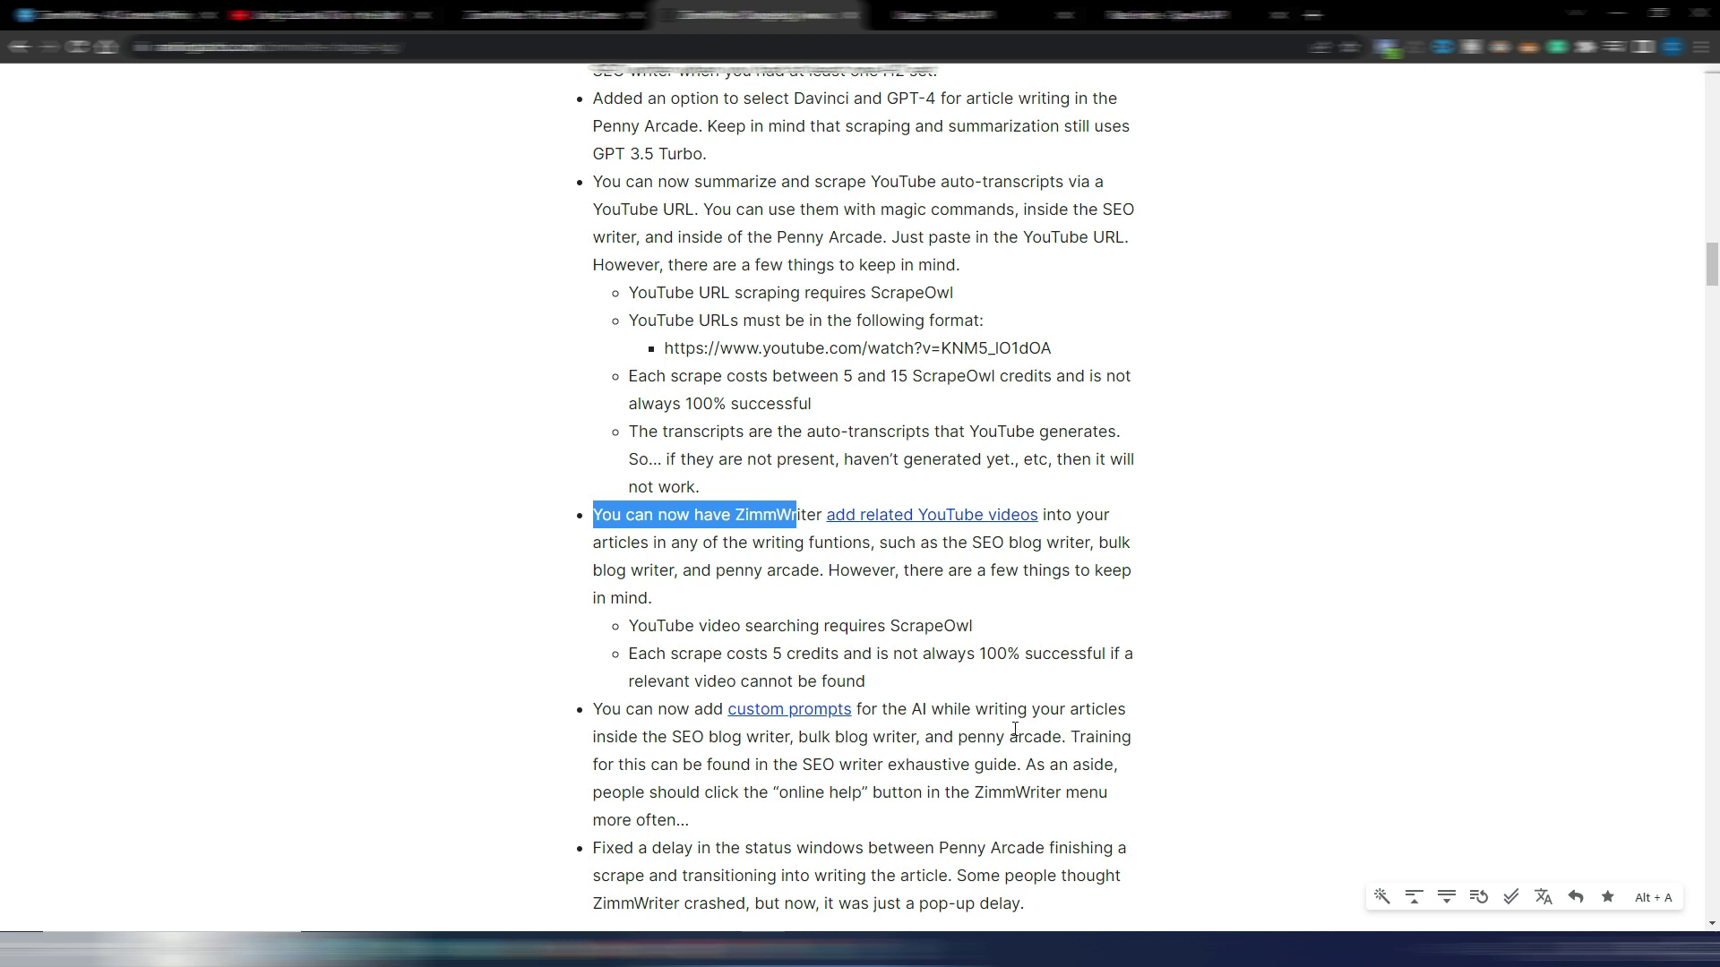
pyautogui.click(917, 647)
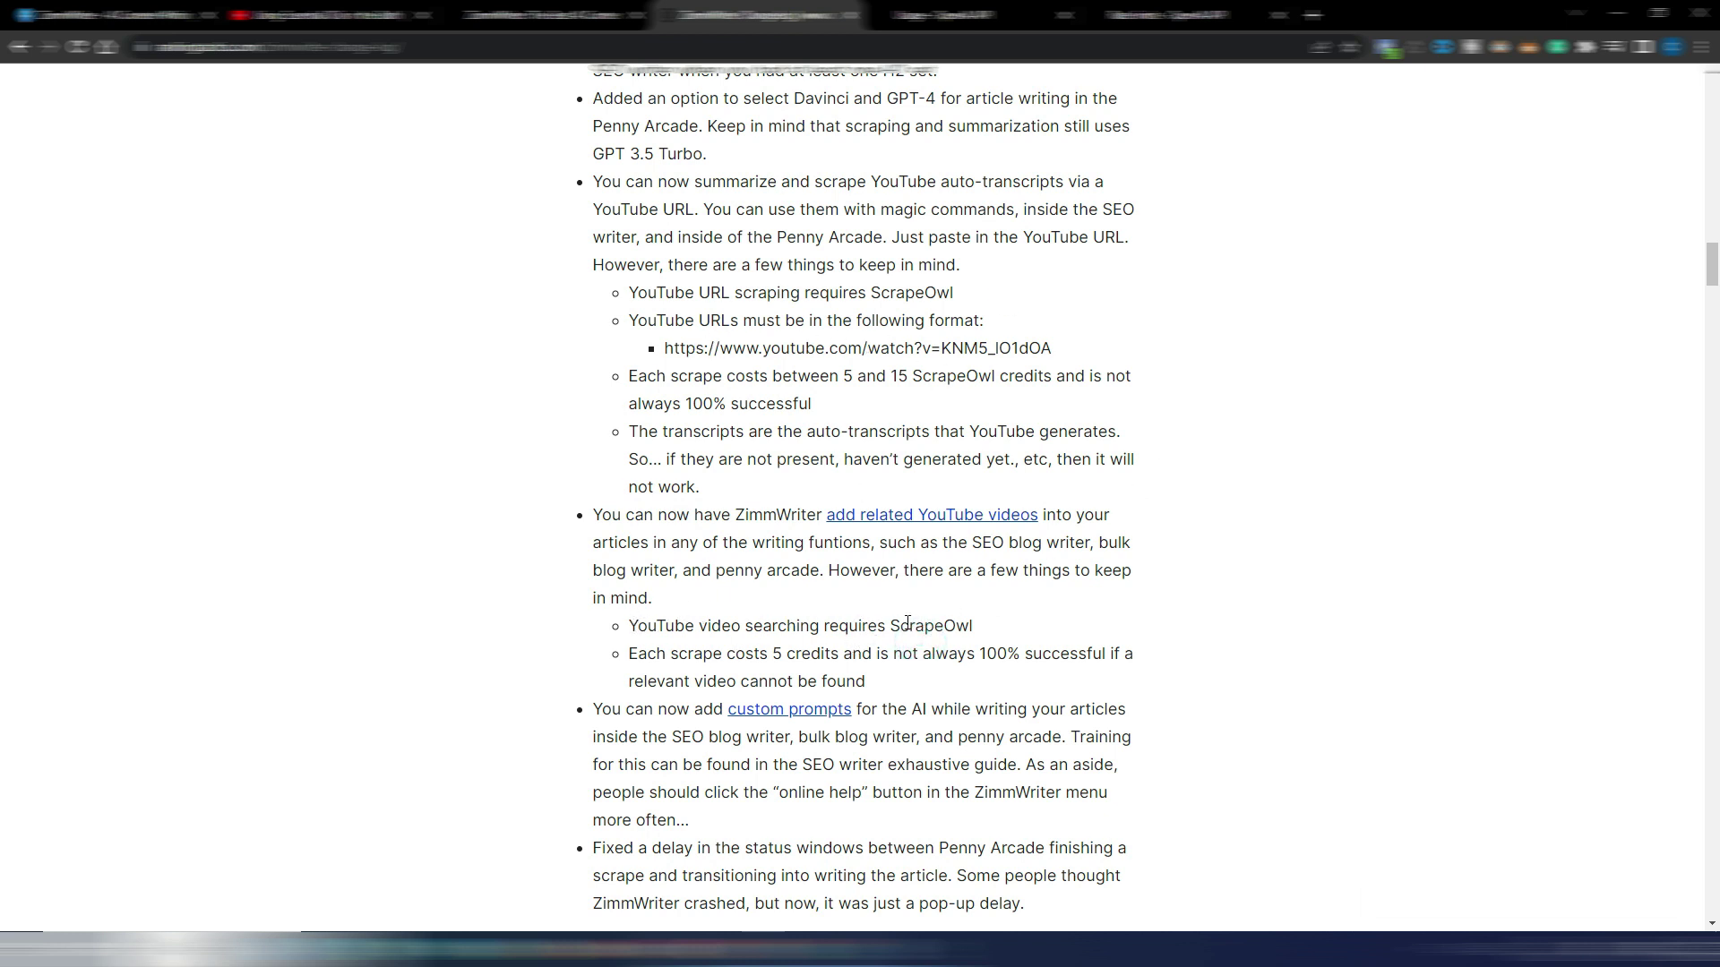
pyautogui.moveTo(887, 625); pyautogui.dragTo(990, 626)
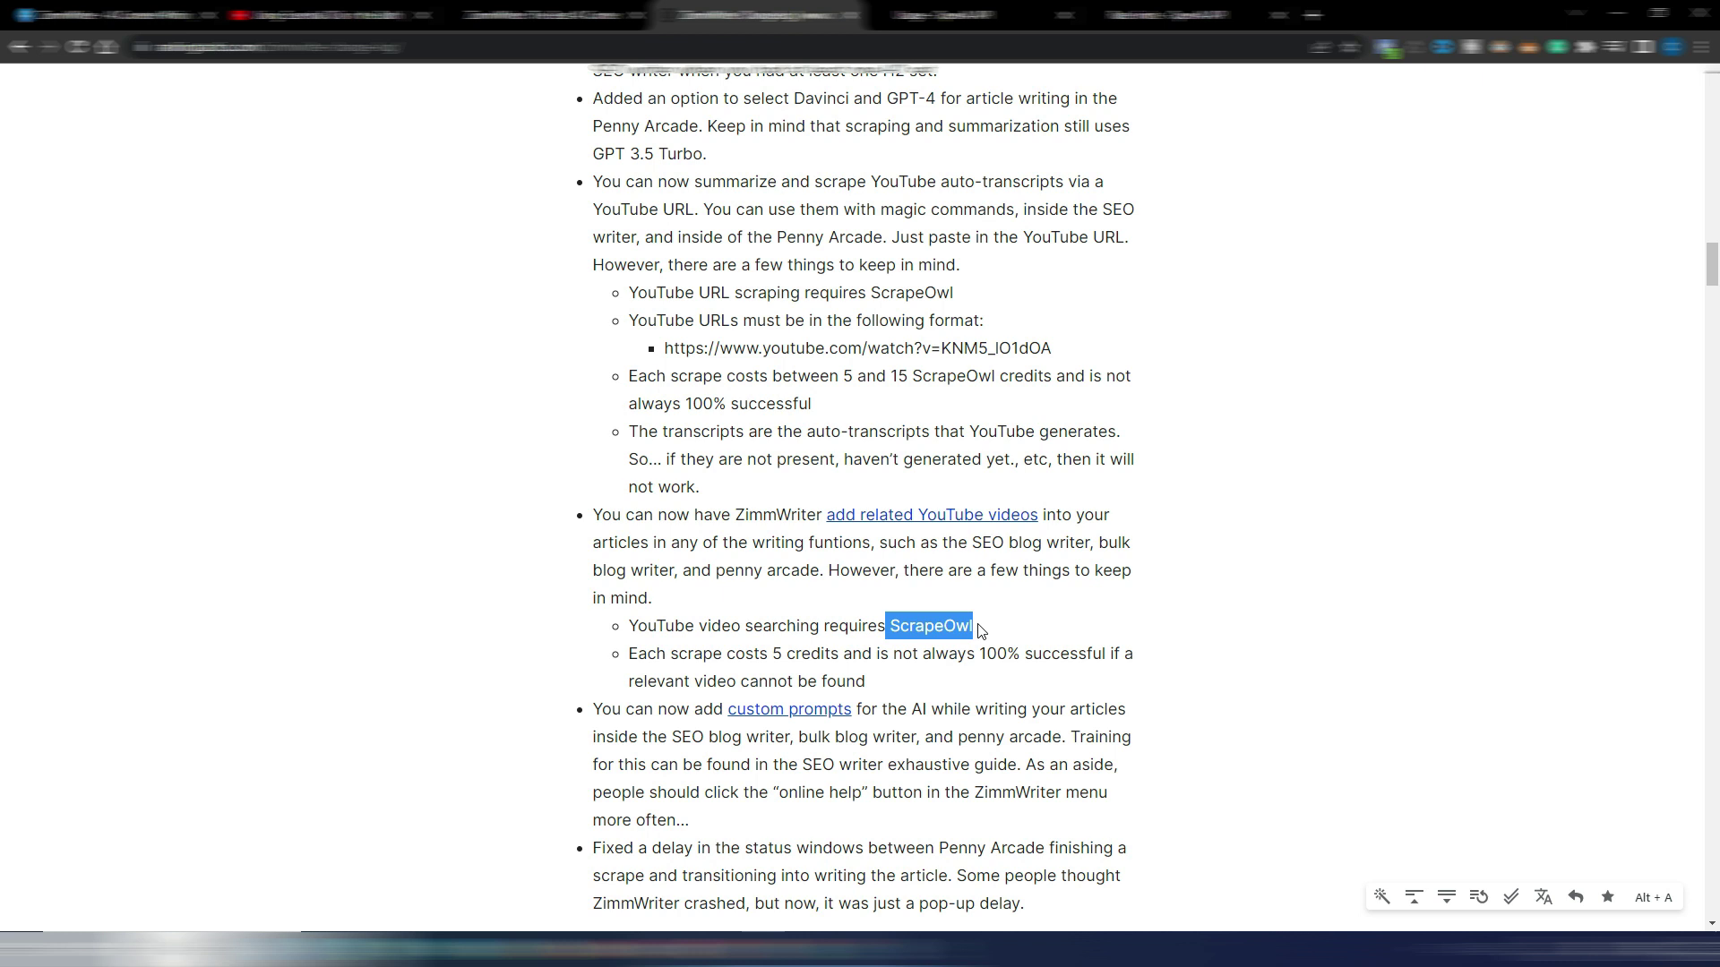
pyautogui.click(833, 628)
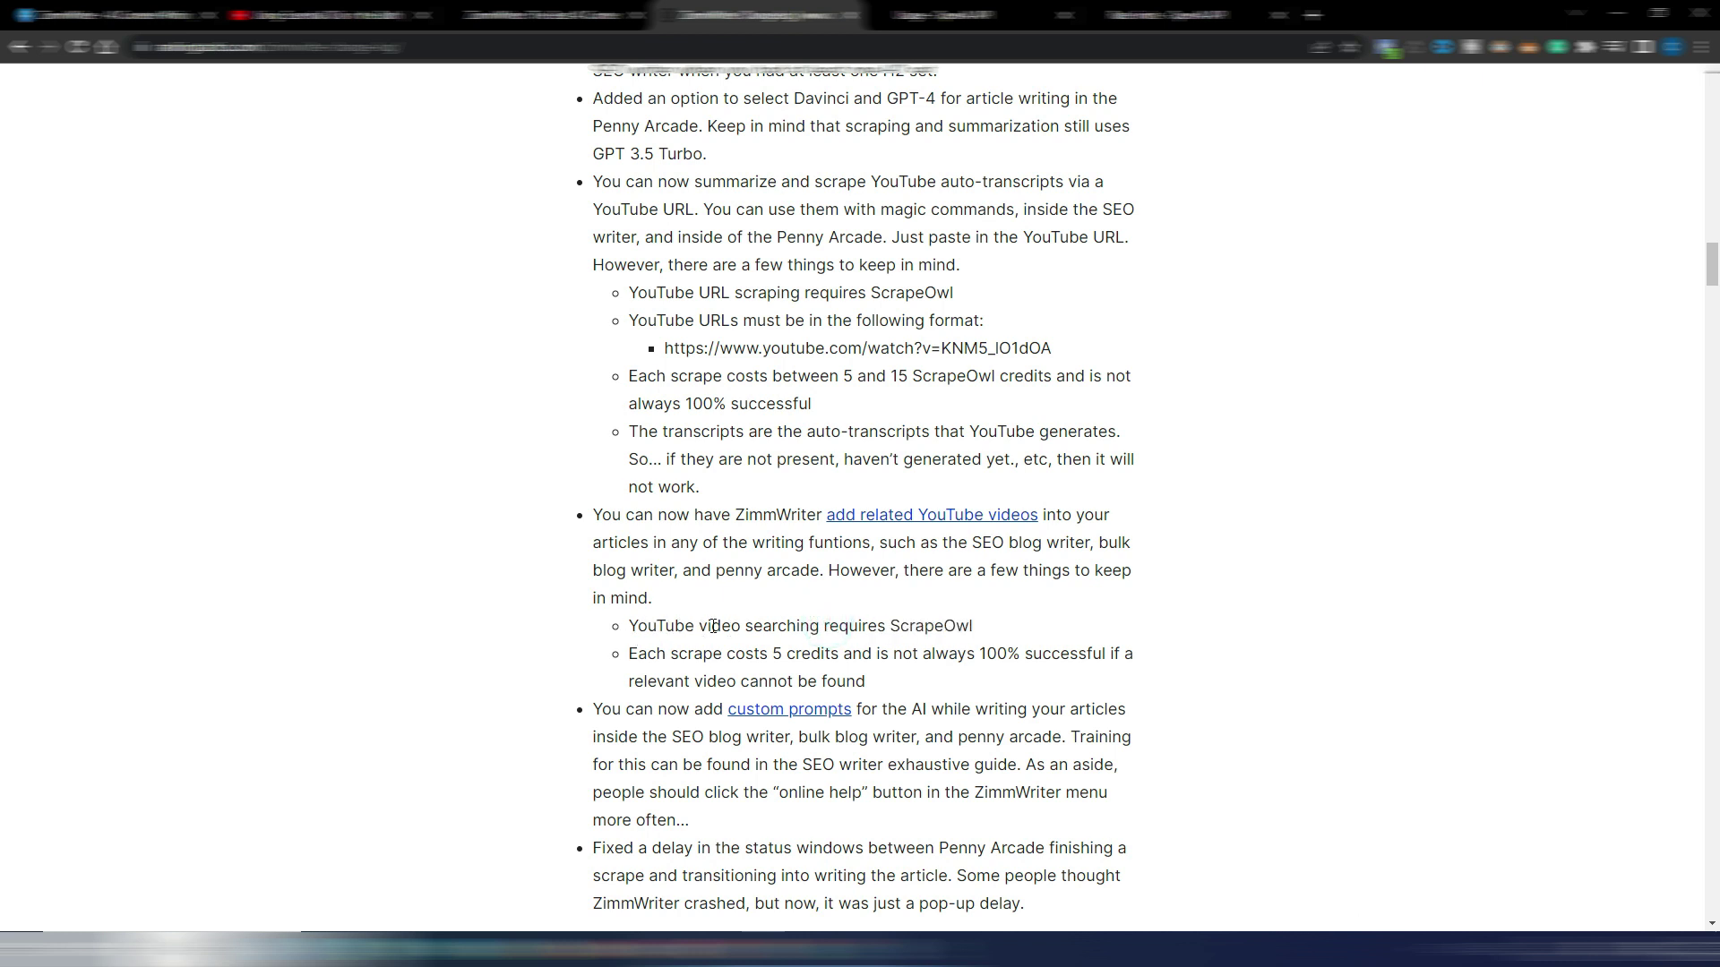
pyautogui.scroll(1, 1043, 646)
pyautogui.scroll(2, 1114, 596)
pyautogui.scroll(1, 1118, 603)
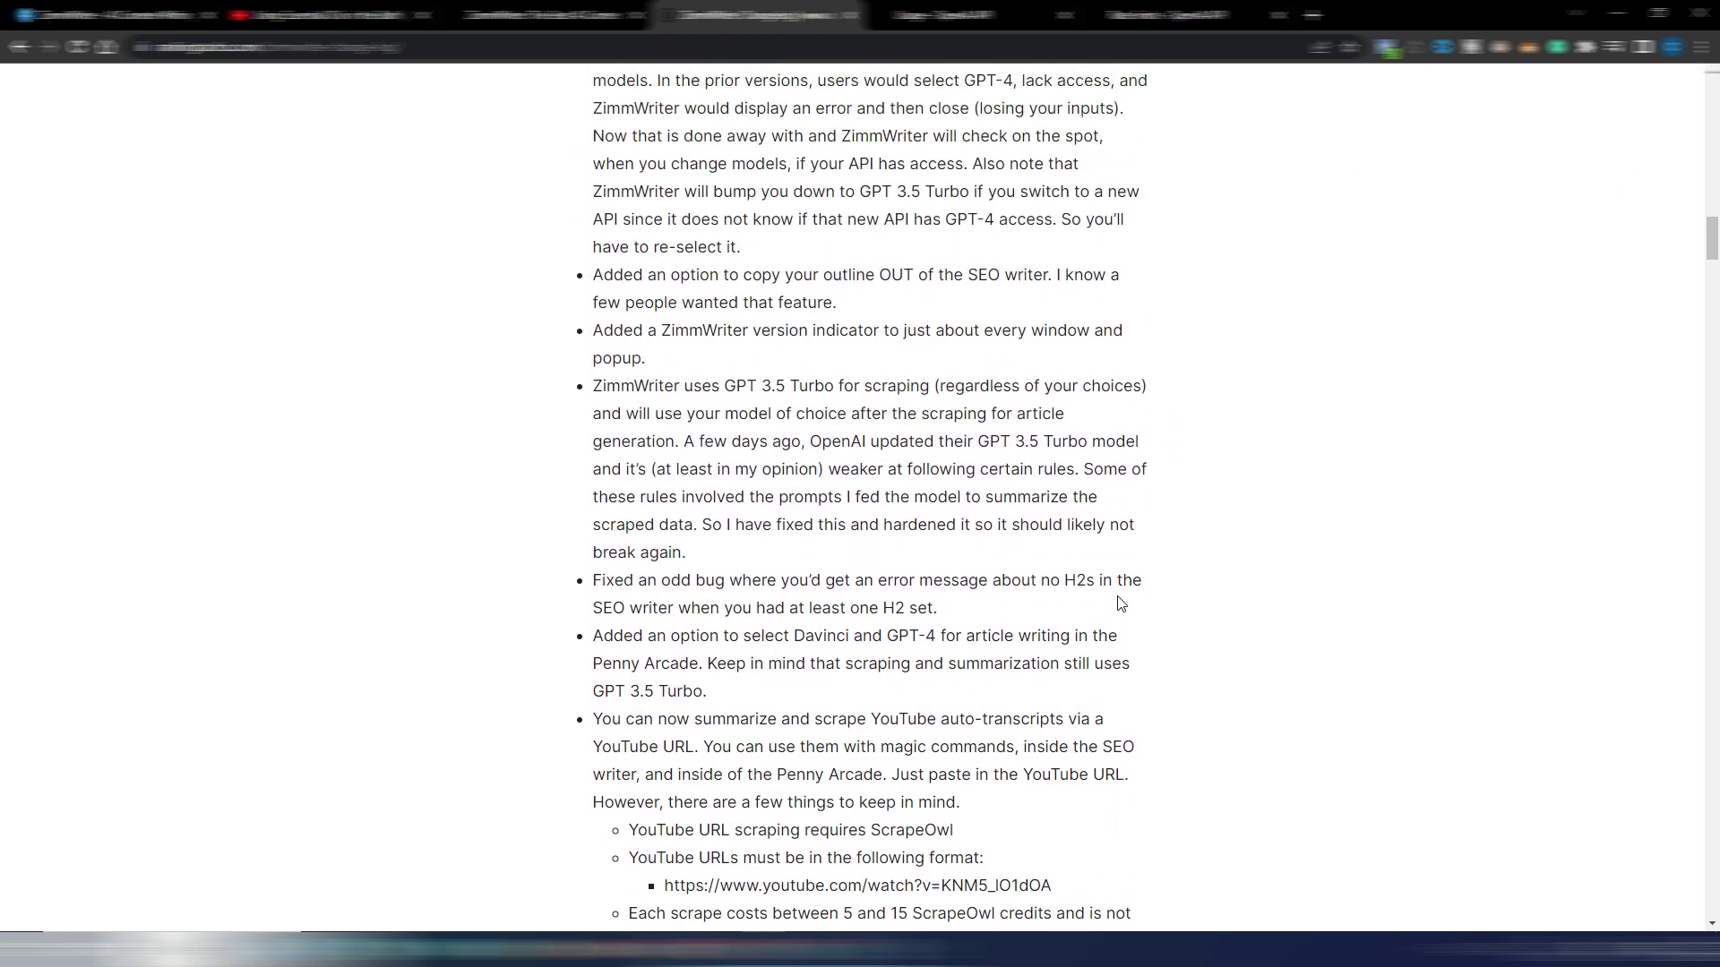
pyautogui.scroll(5, 1118, 604)
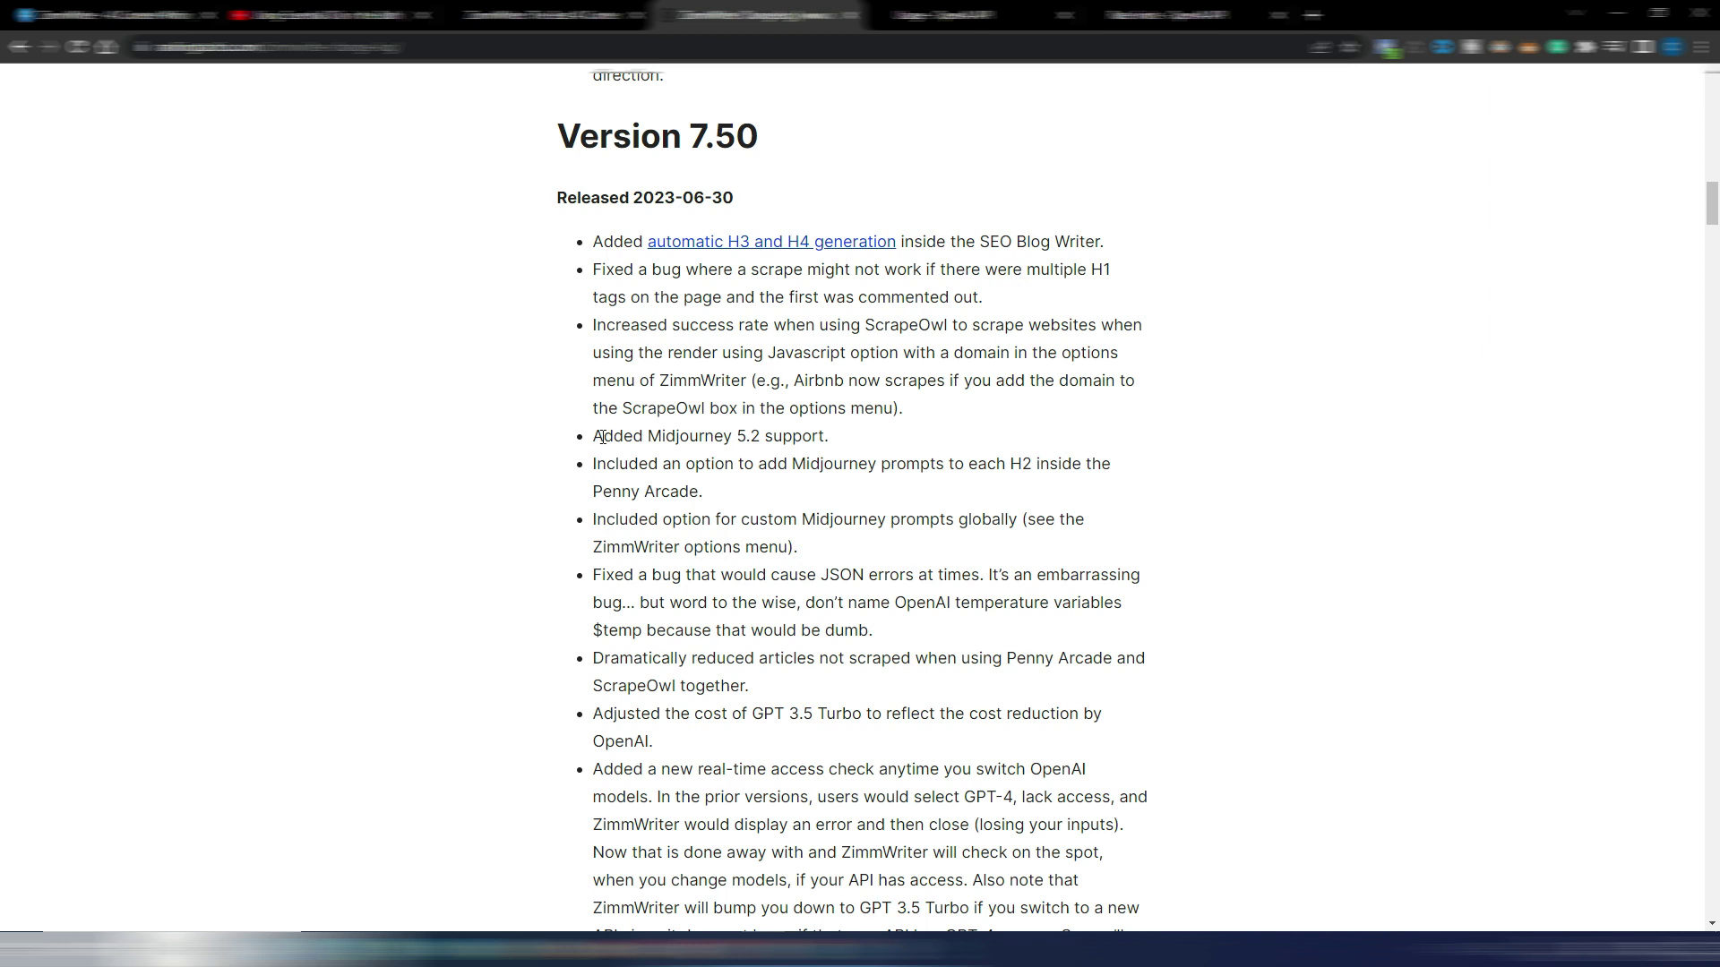
# - Highlight, then clear, the Midjourney 5.2 support note under Version 7.50
pyautogui.moveTo(603, 437); pyautogui.dragTo(826, 437)
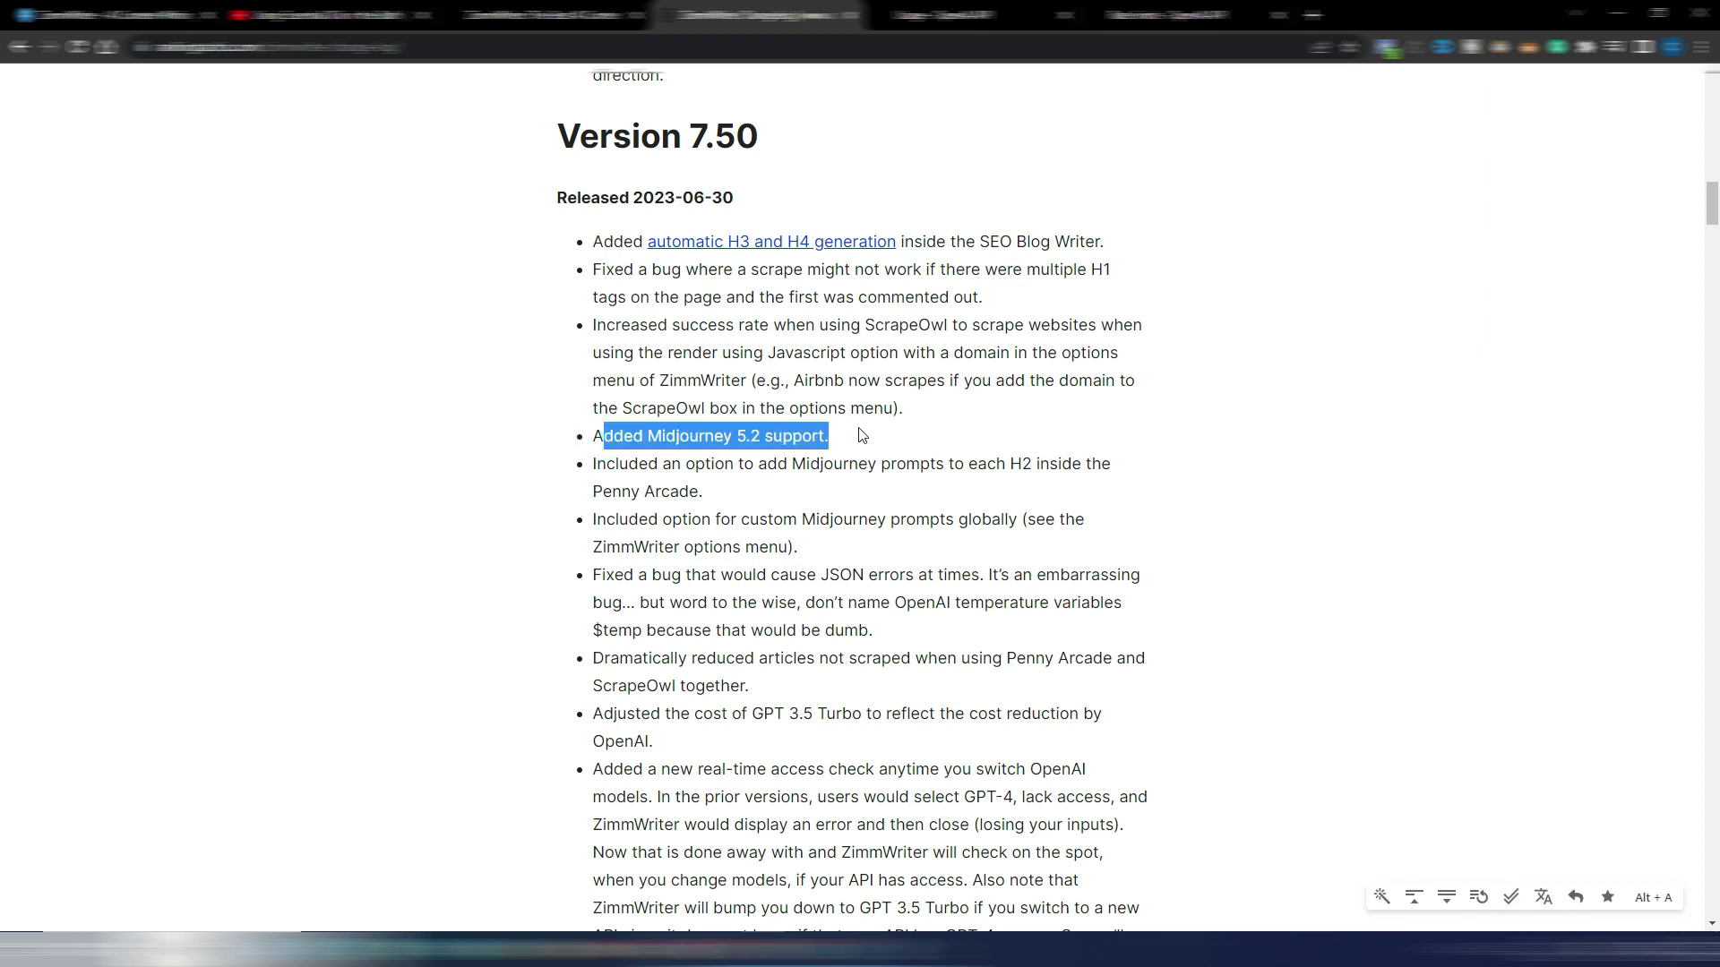
pyautogui.click(818, 595)
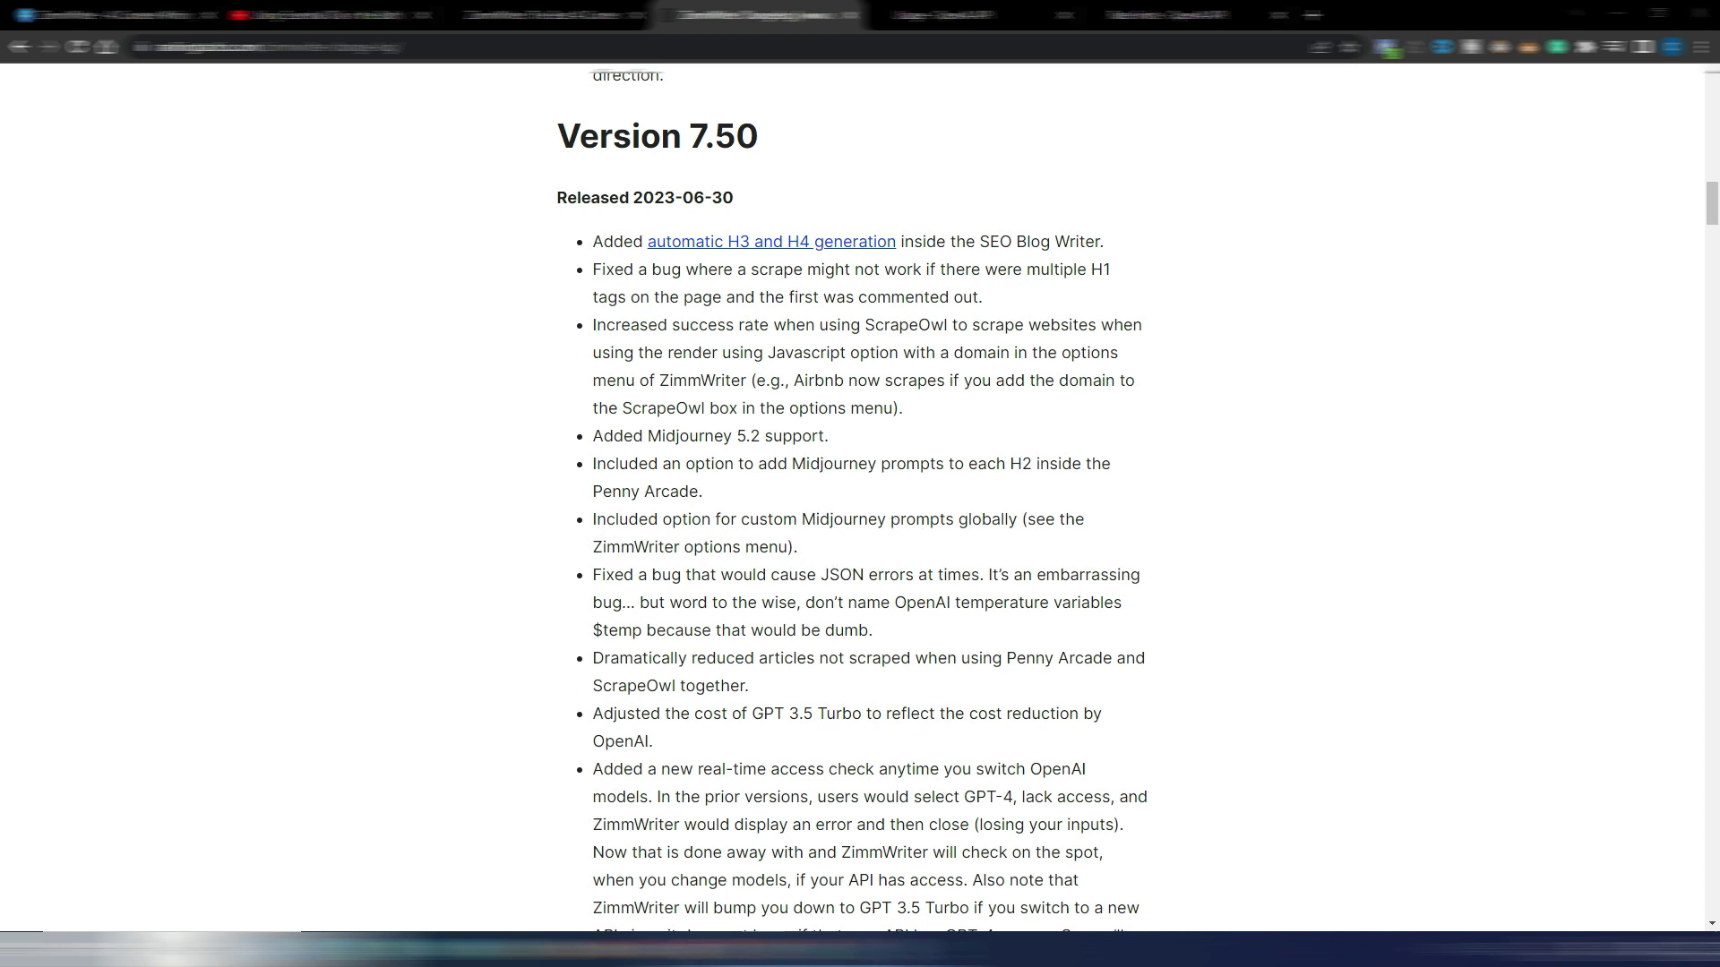
# - View and close the Set Midjourney Prompt settings in ZimmWriter's Options Menu
pyautogui.click(1200, 718)
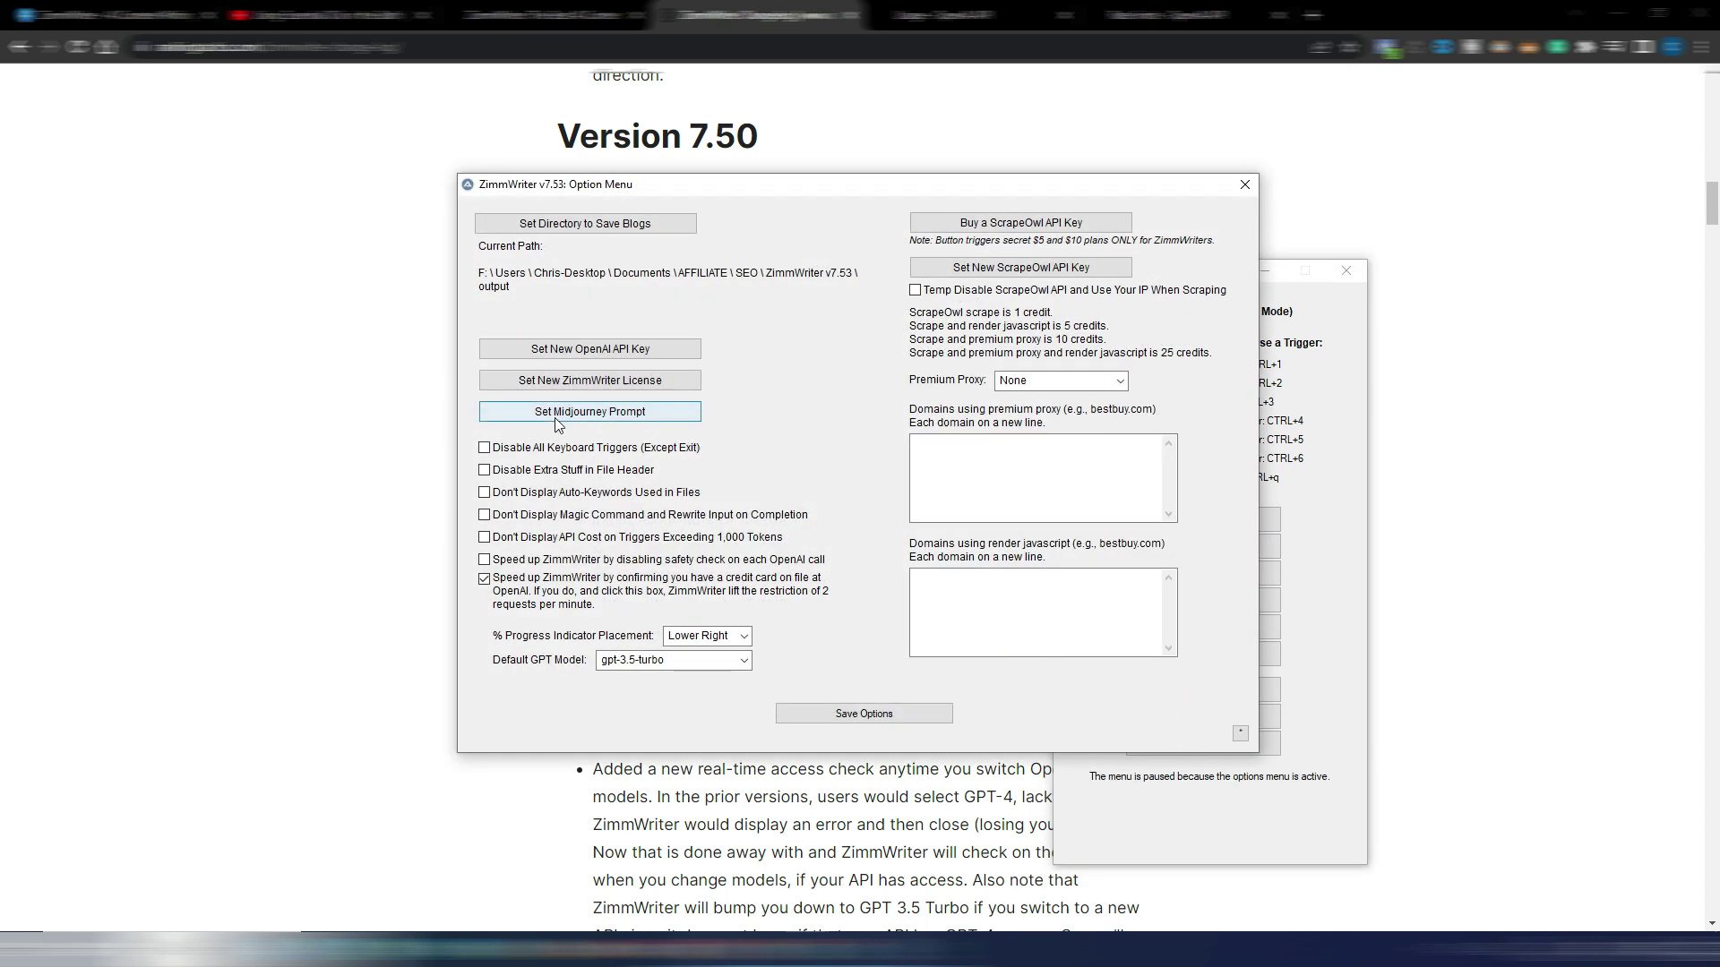
pyautogui.click(587, 422)
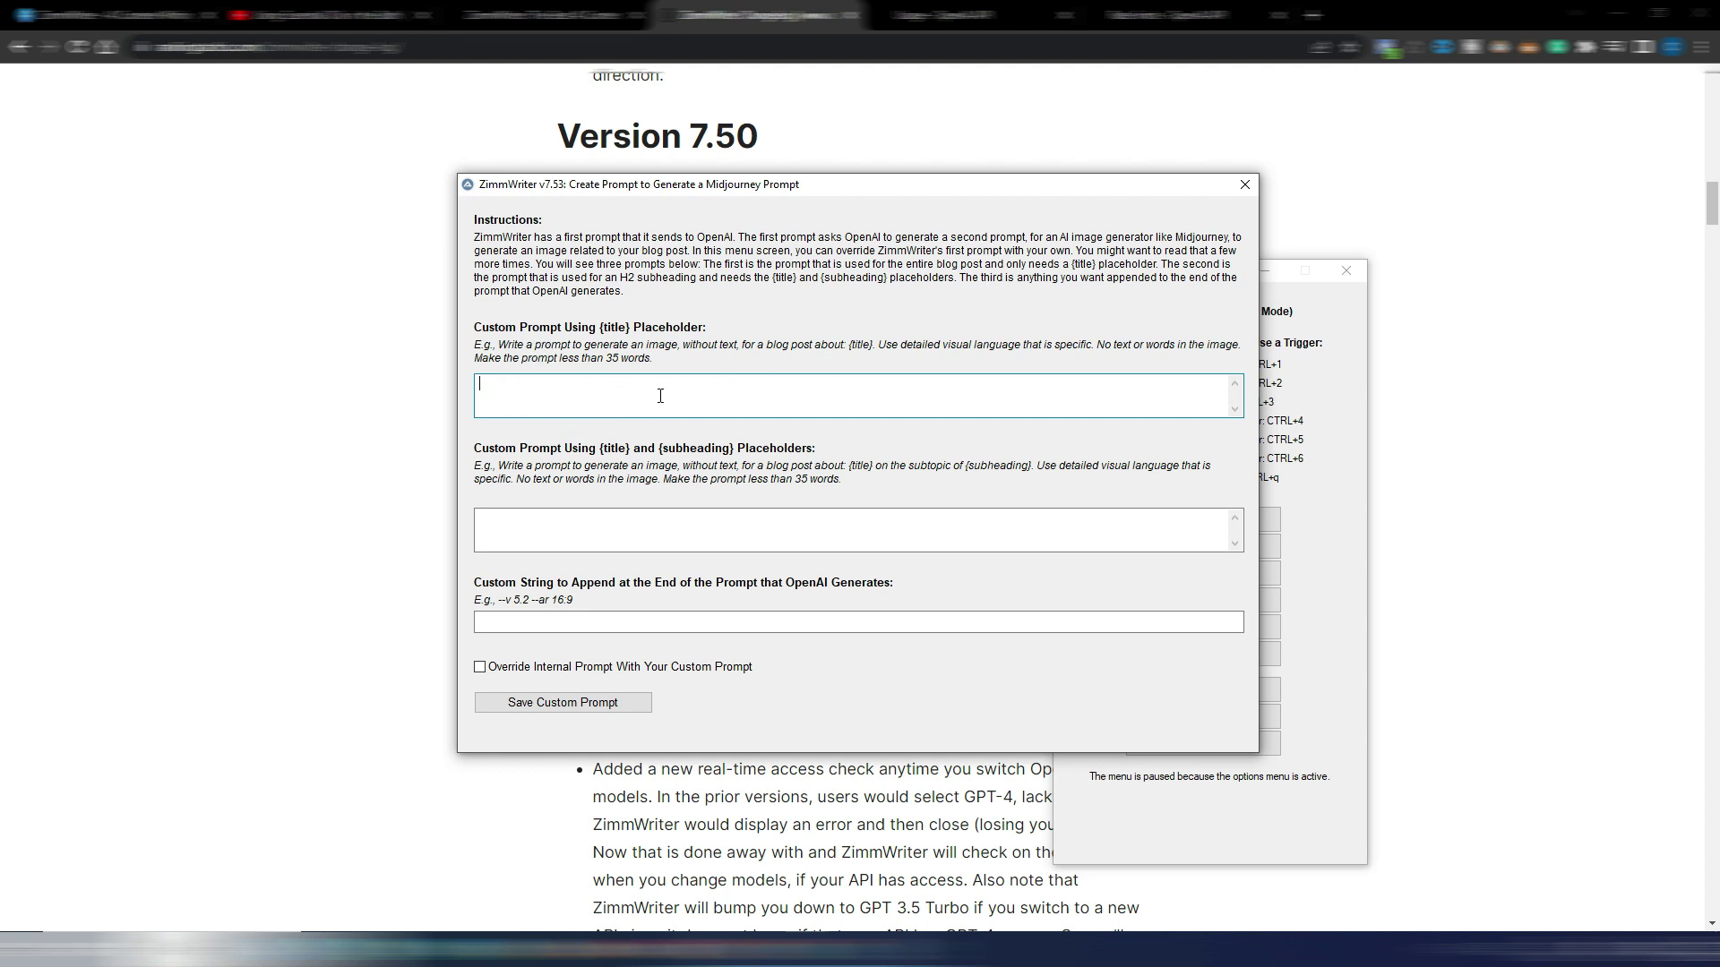
pyautogui.click(1245, 187)
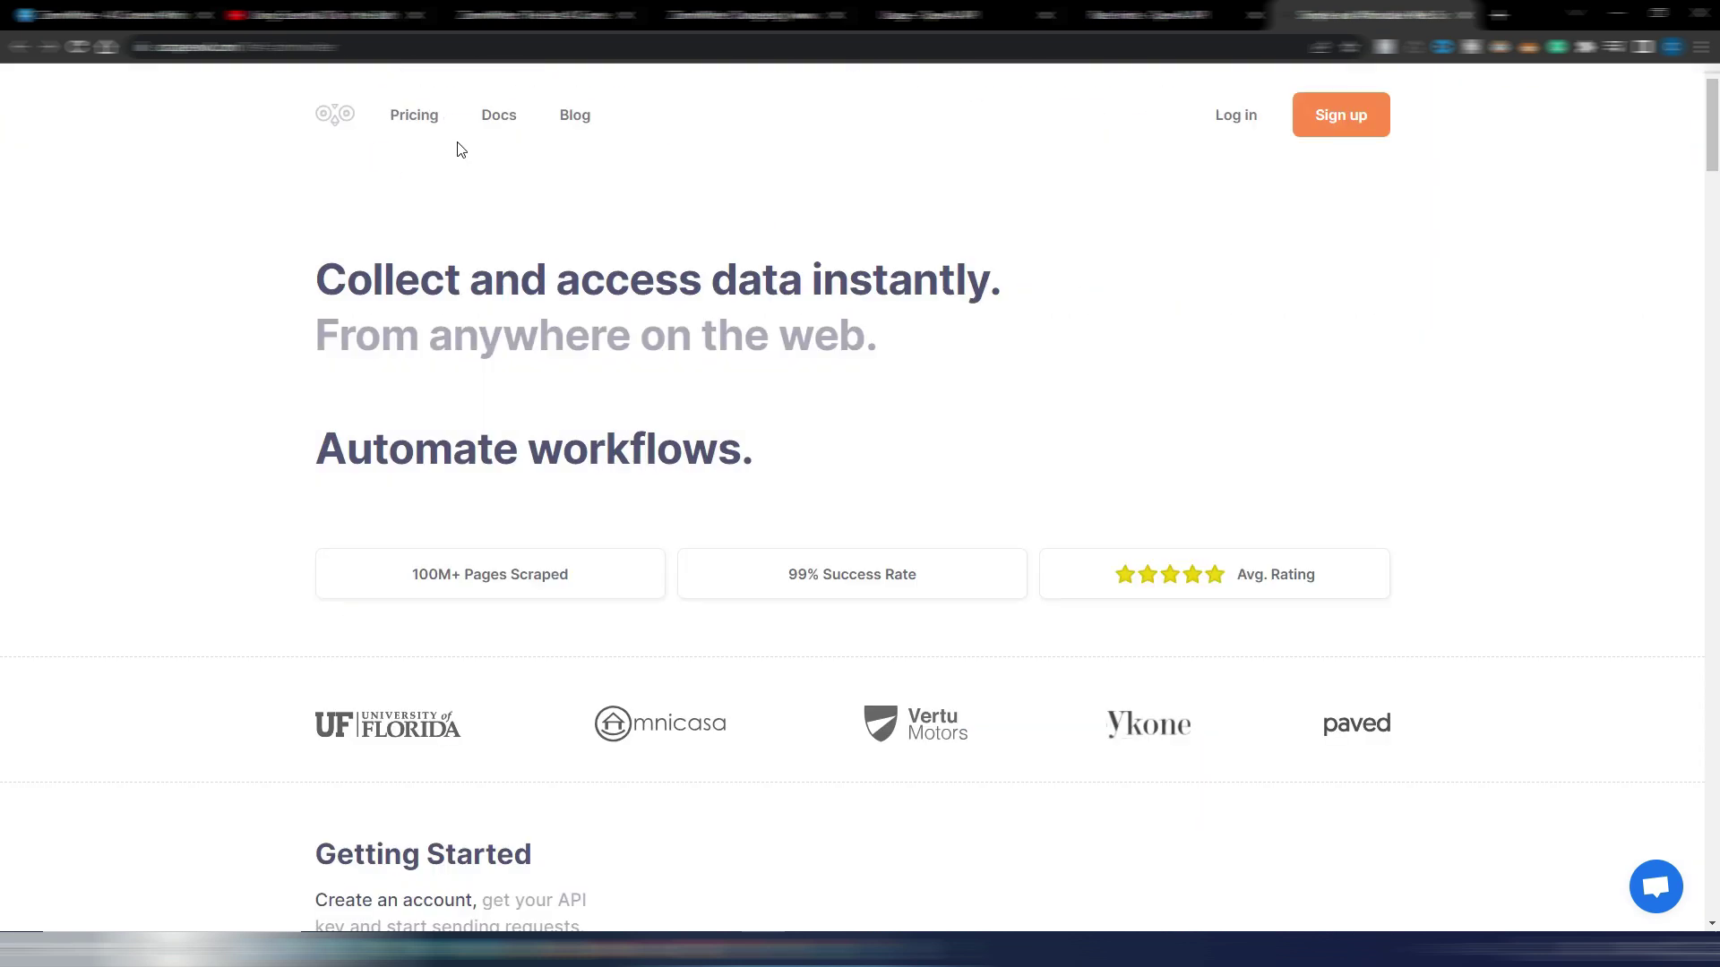
# - View ScrapeOwl's pricing tiers, then bring ZimmWriter's option menu back to front
pyautogui.click(397, 118)
pyautogui.scroll(-1, 276, 330)
pyautogui.scroll(-1, 255, 326)
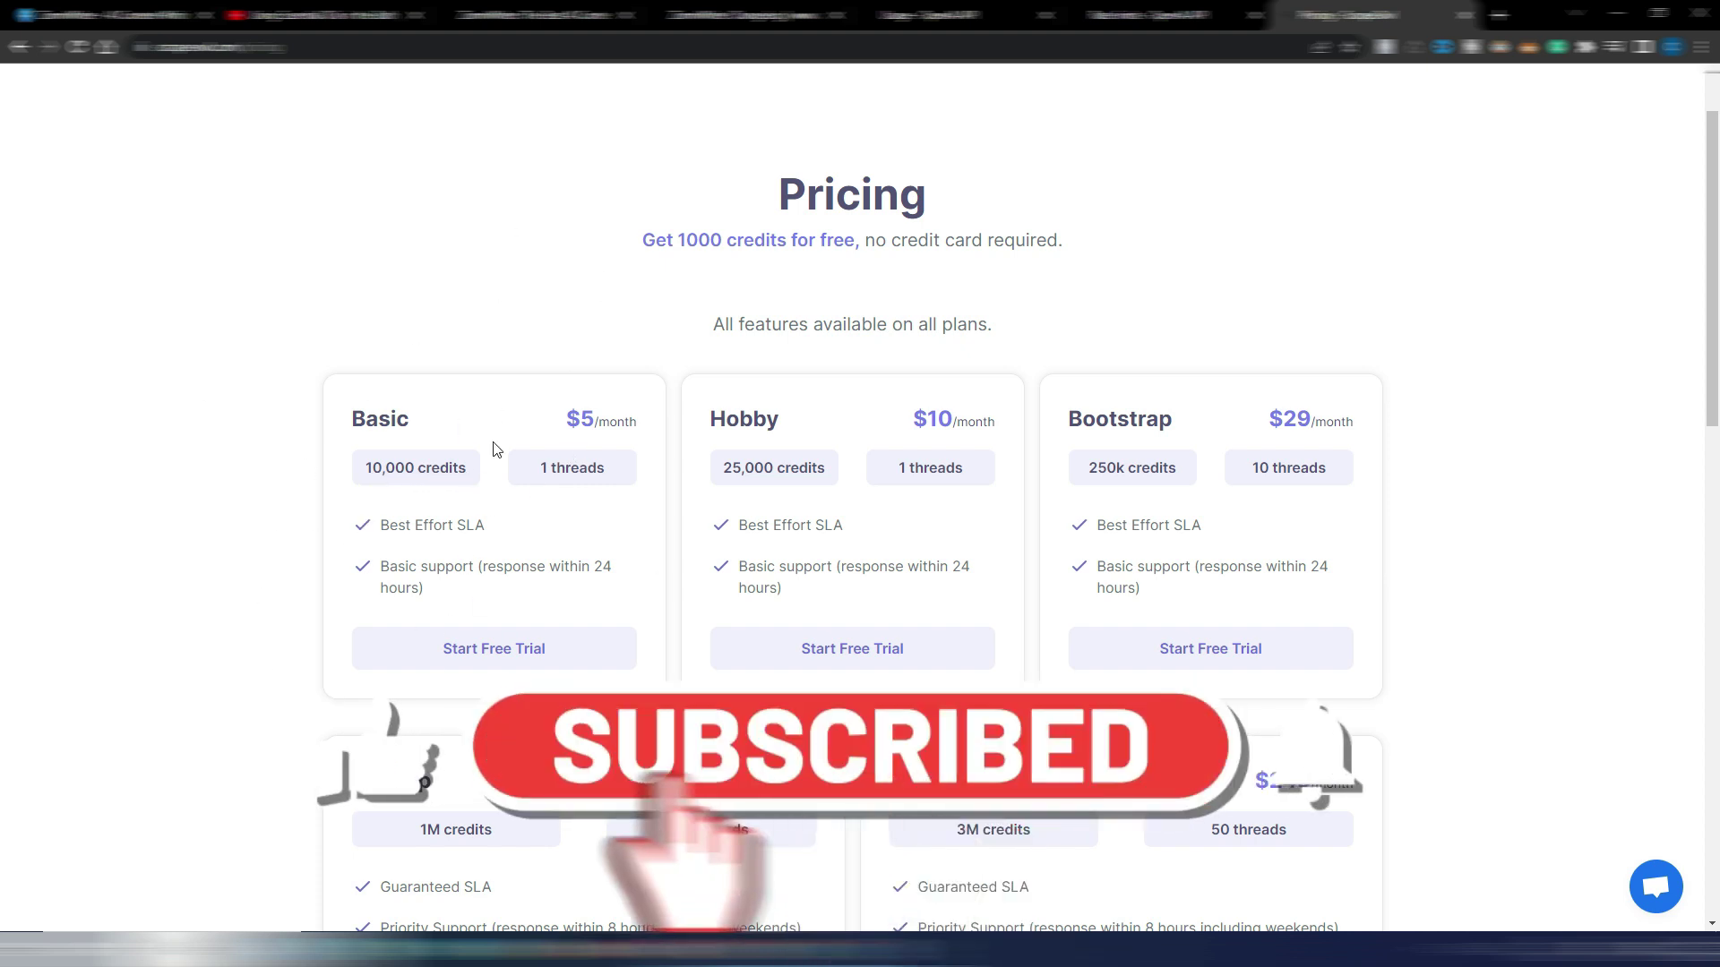
pyautogui.scroll(2, 546, 341)
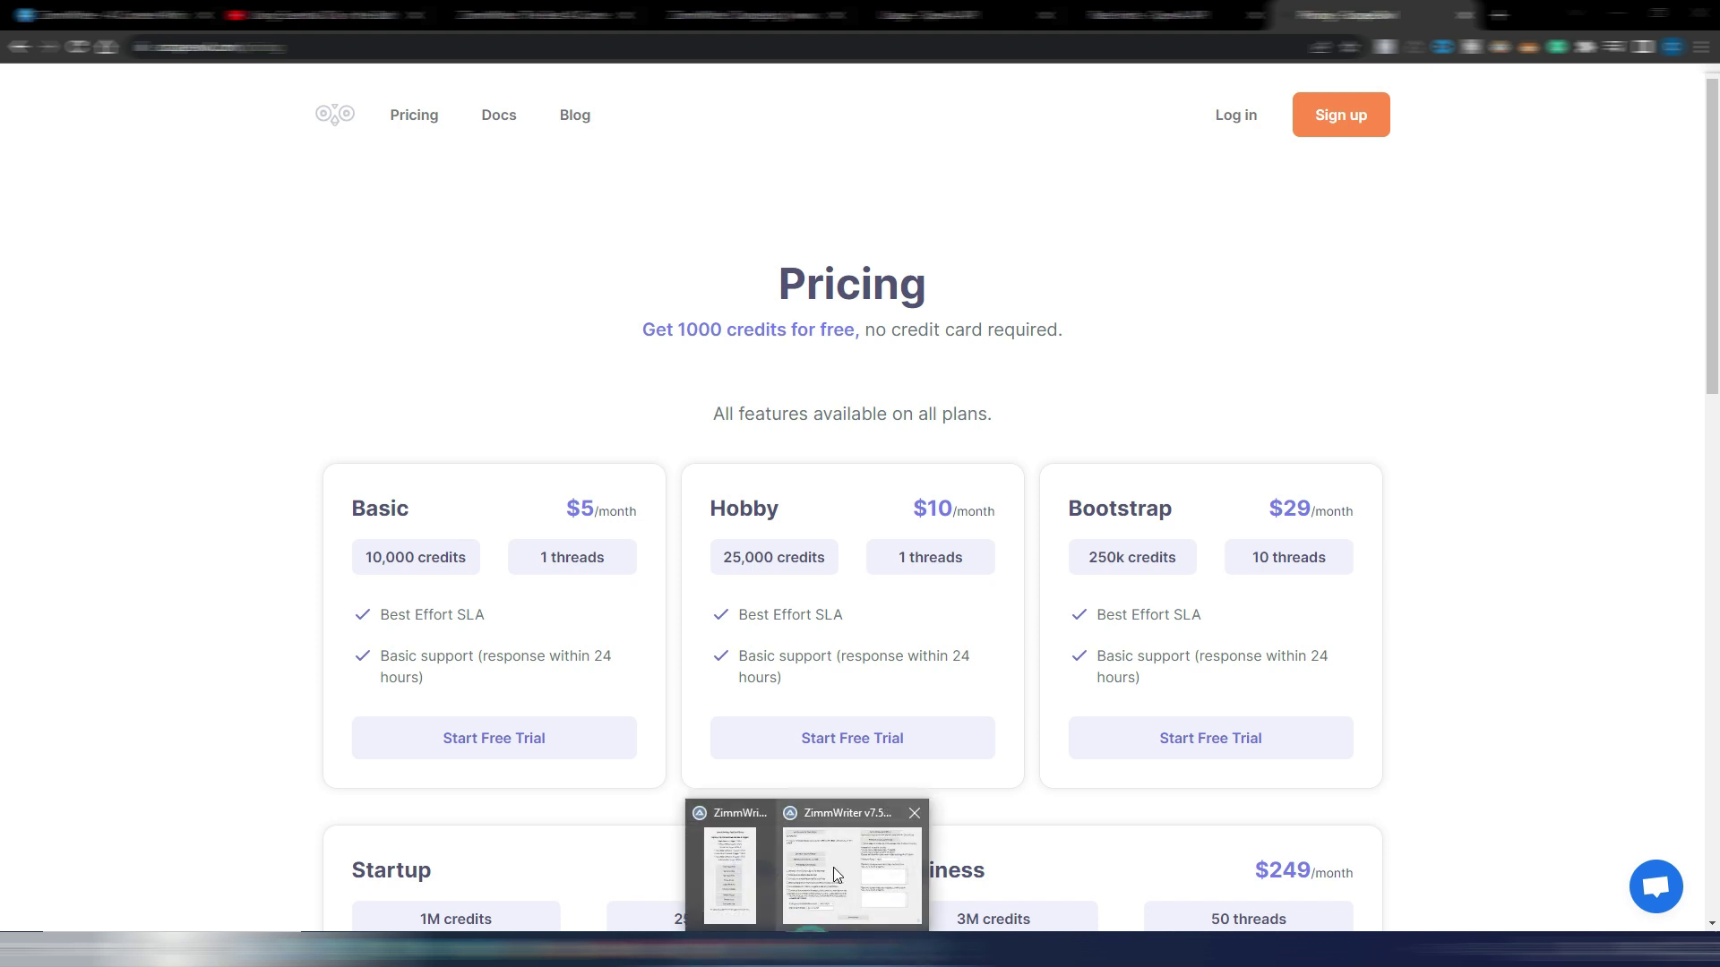
pyautogui.click(844, 818)
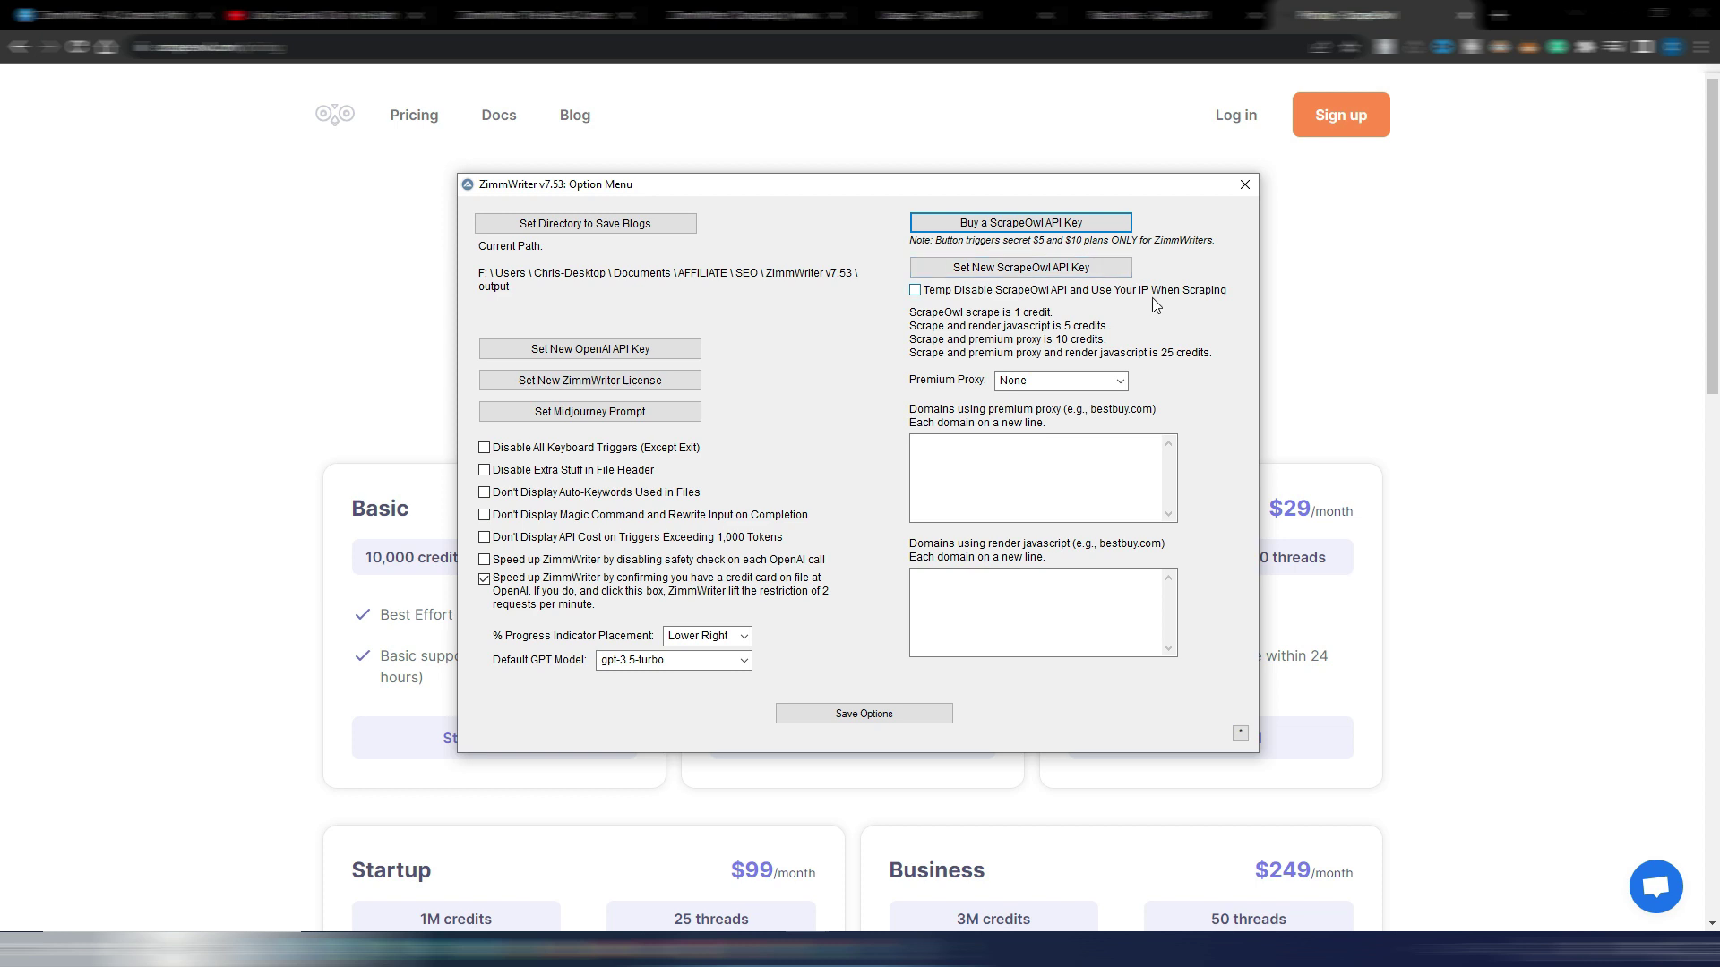
# - Close ZimmWriter's options and open SEO Blog Writer at the top of its background transcript
pyautogui.click(255, 437)
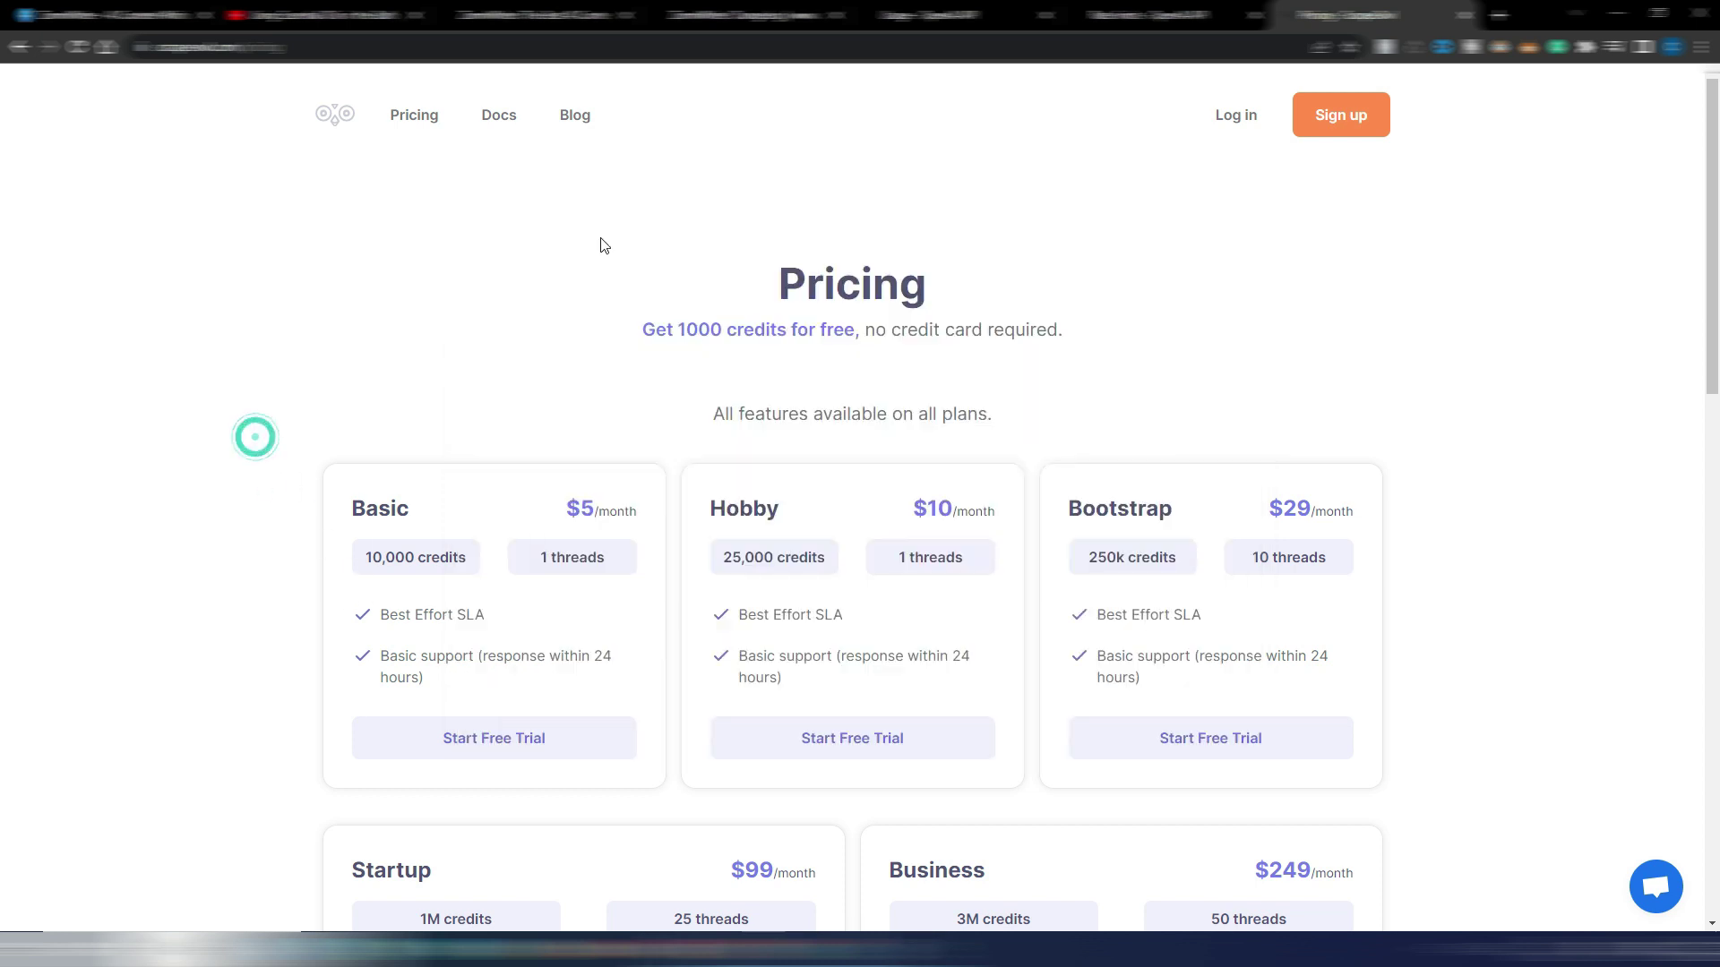
pyautogui.hotkey('alt', 'Tab')
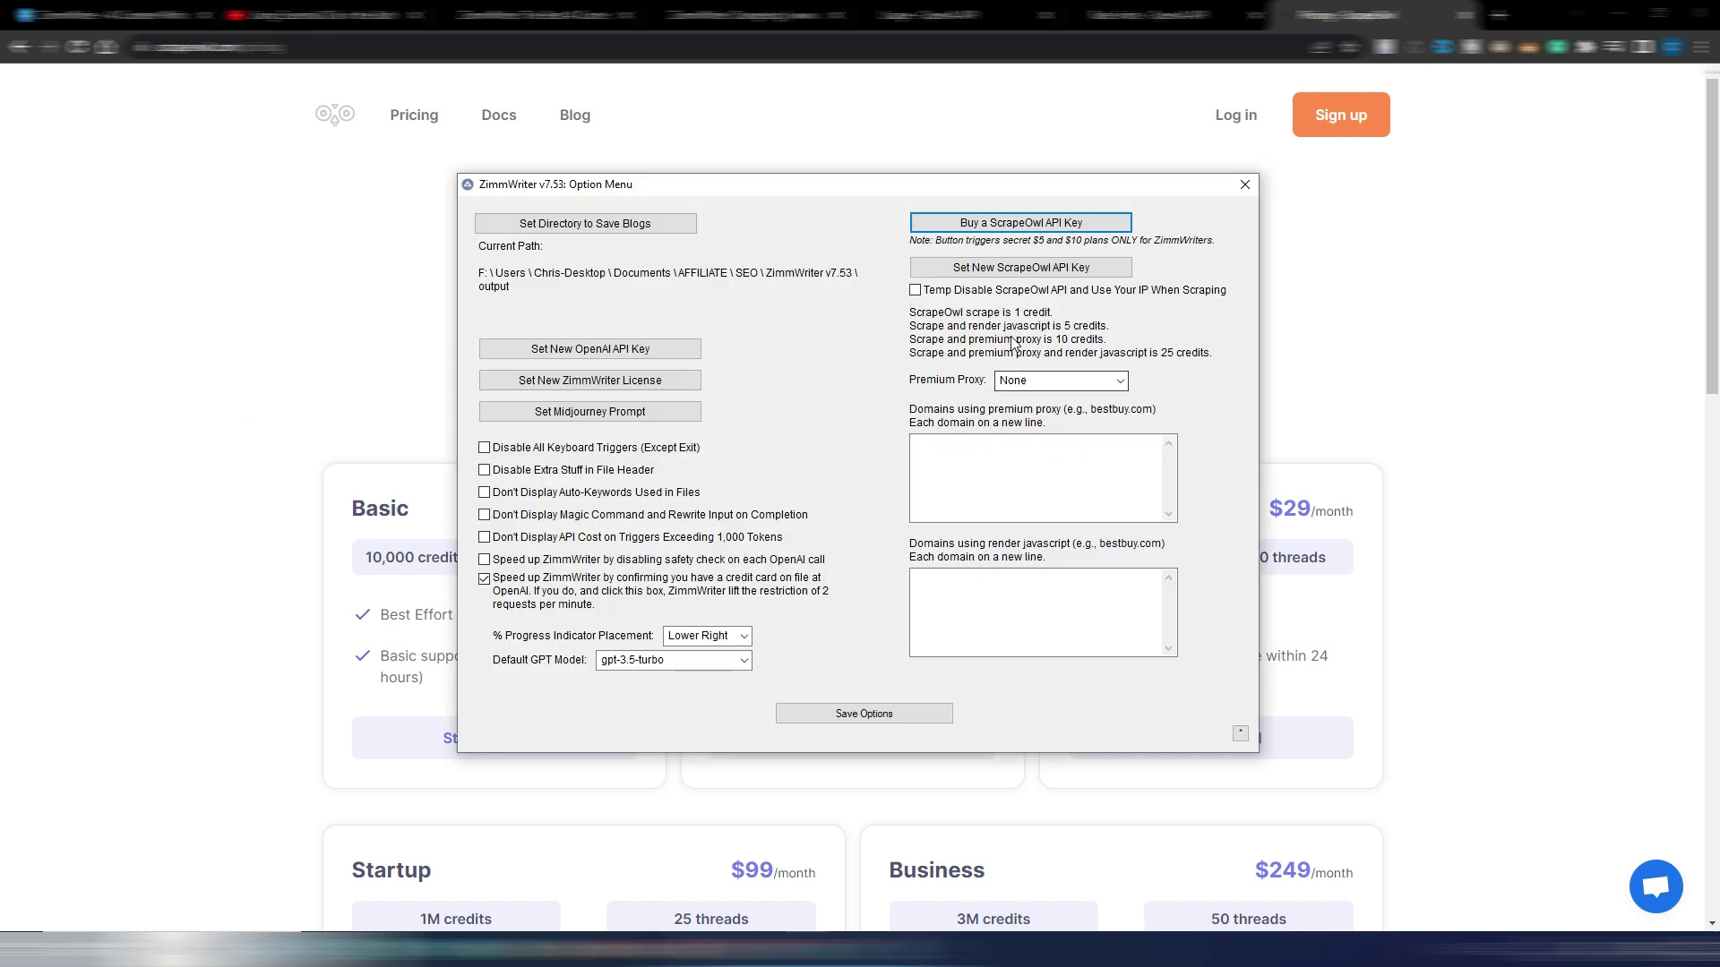
pyautogui.click(1246, 186)
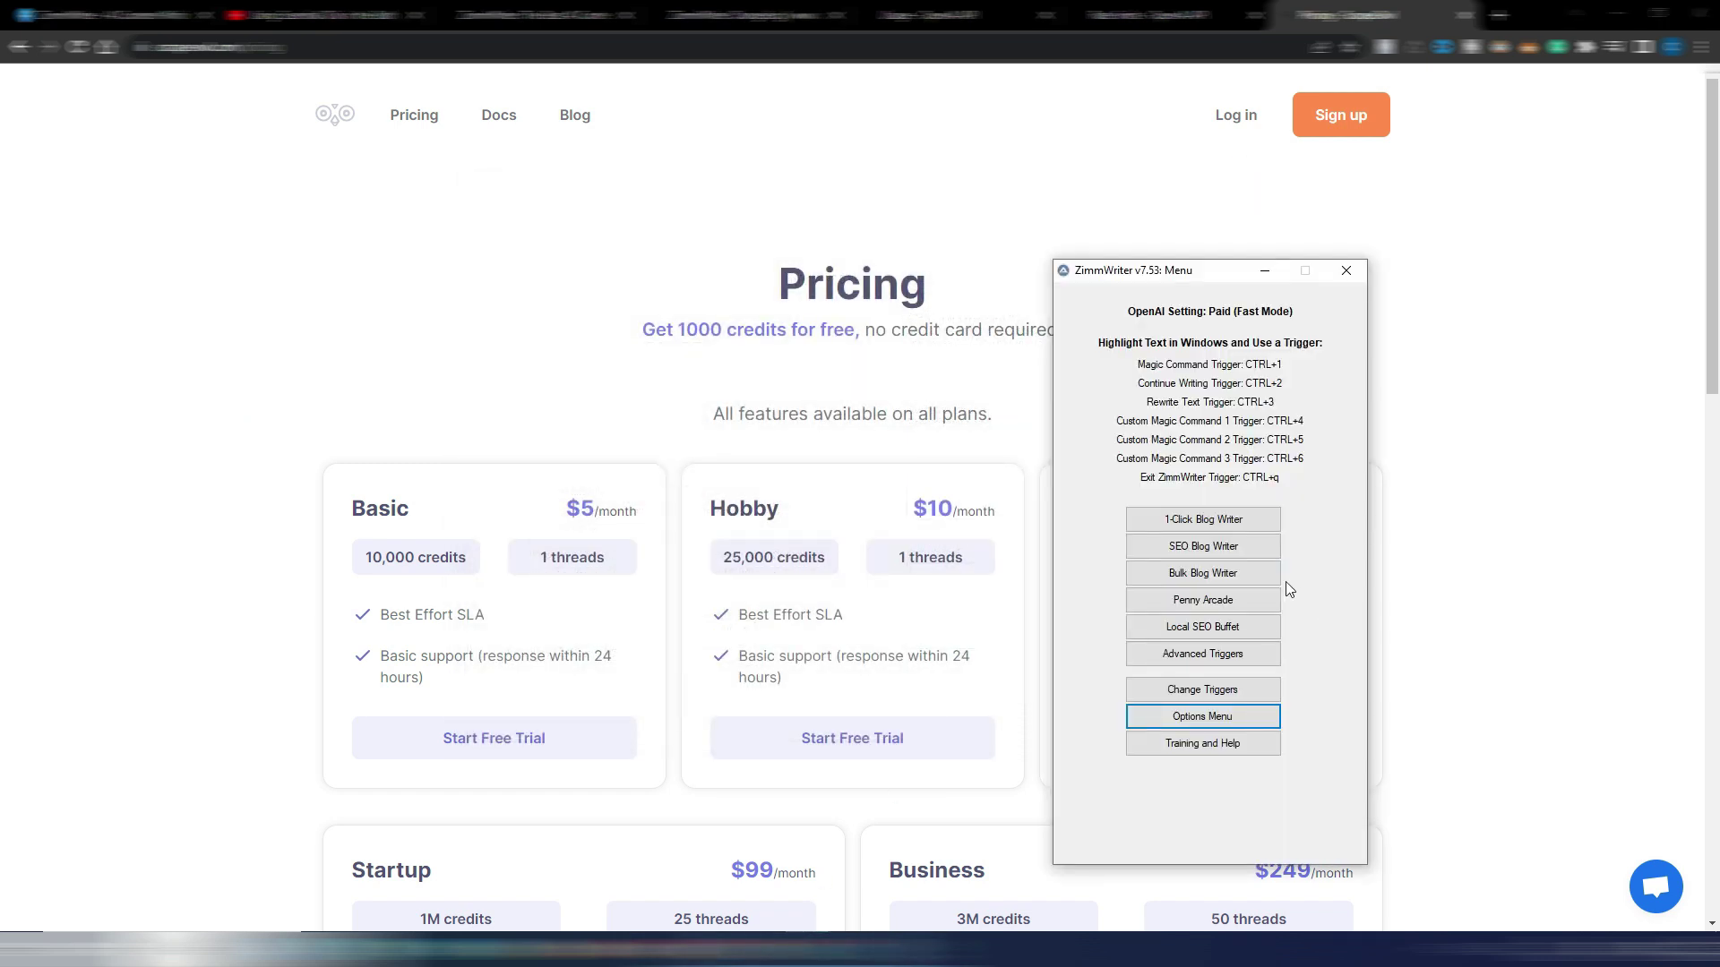
pyautogui.click(1222, 549)
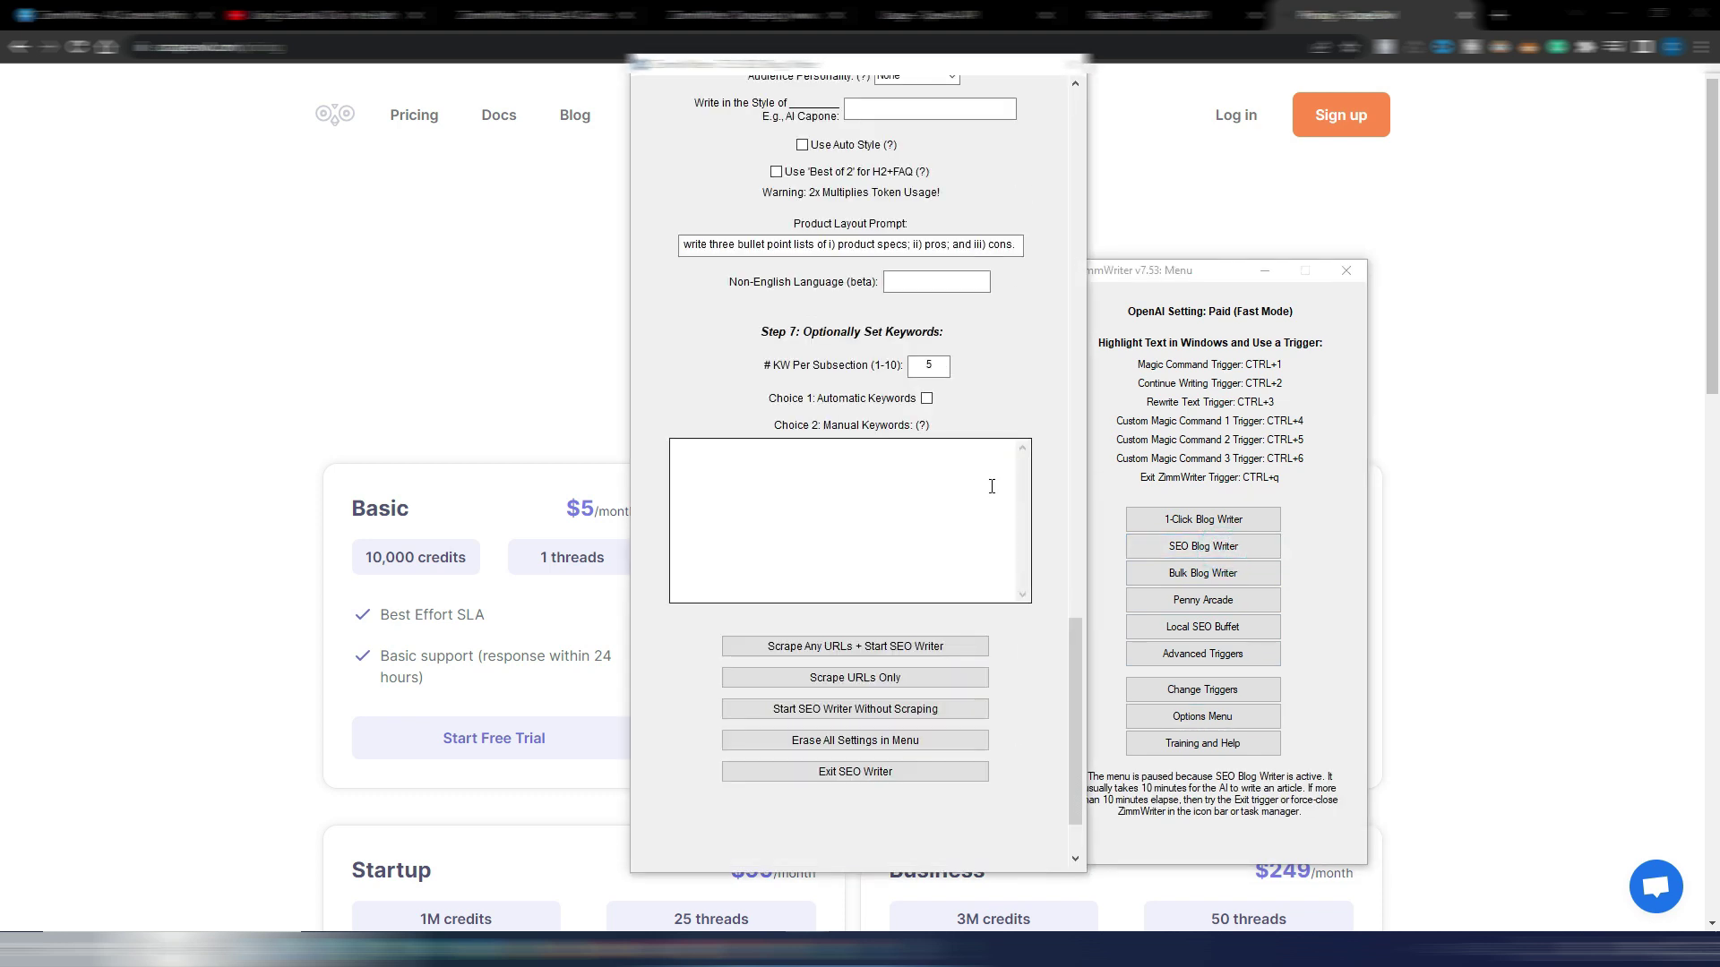
pyautogui.moveTo(1074, 645); pyautogui.dragTo(1089, 121)
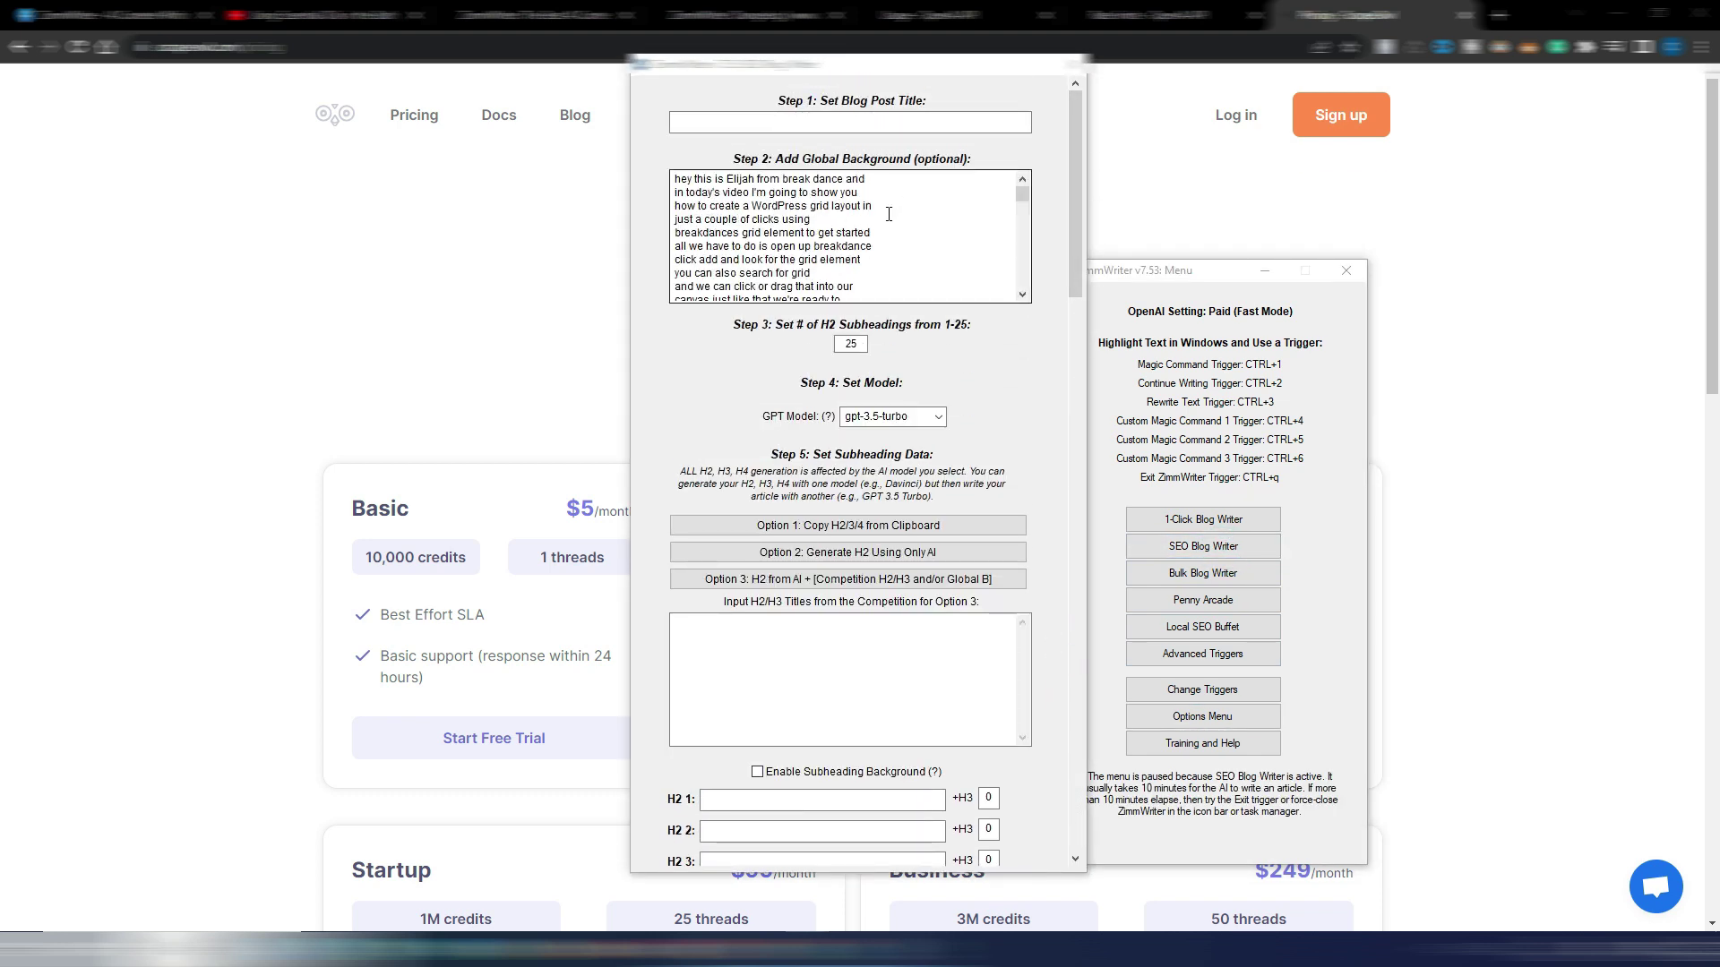
pyautogui.click(676, 180)
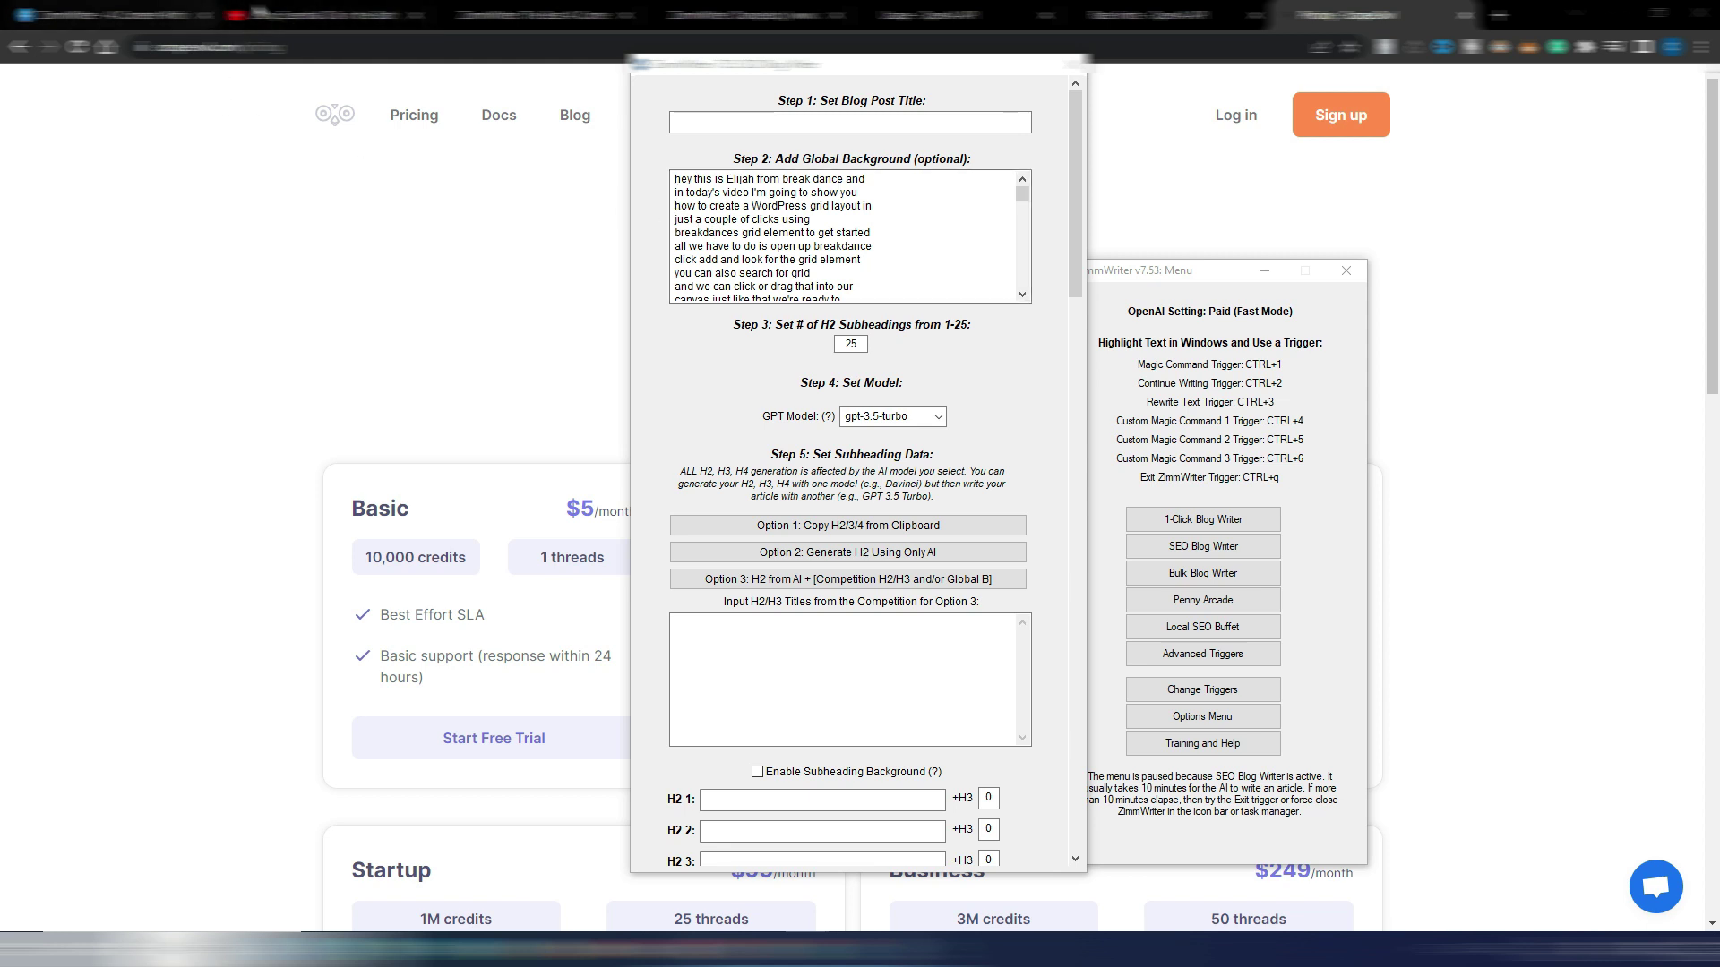
pyautogui.moveTo(675, 178)
pyautogui.mouseDown()
pyautogui.moveTo(971, 392)
pyautogui.moveTo(981, 450)
pyautogui.moveTo(997, 90)
pyautogui.moveTo(993, 102)
pyautogui.mouseUp()
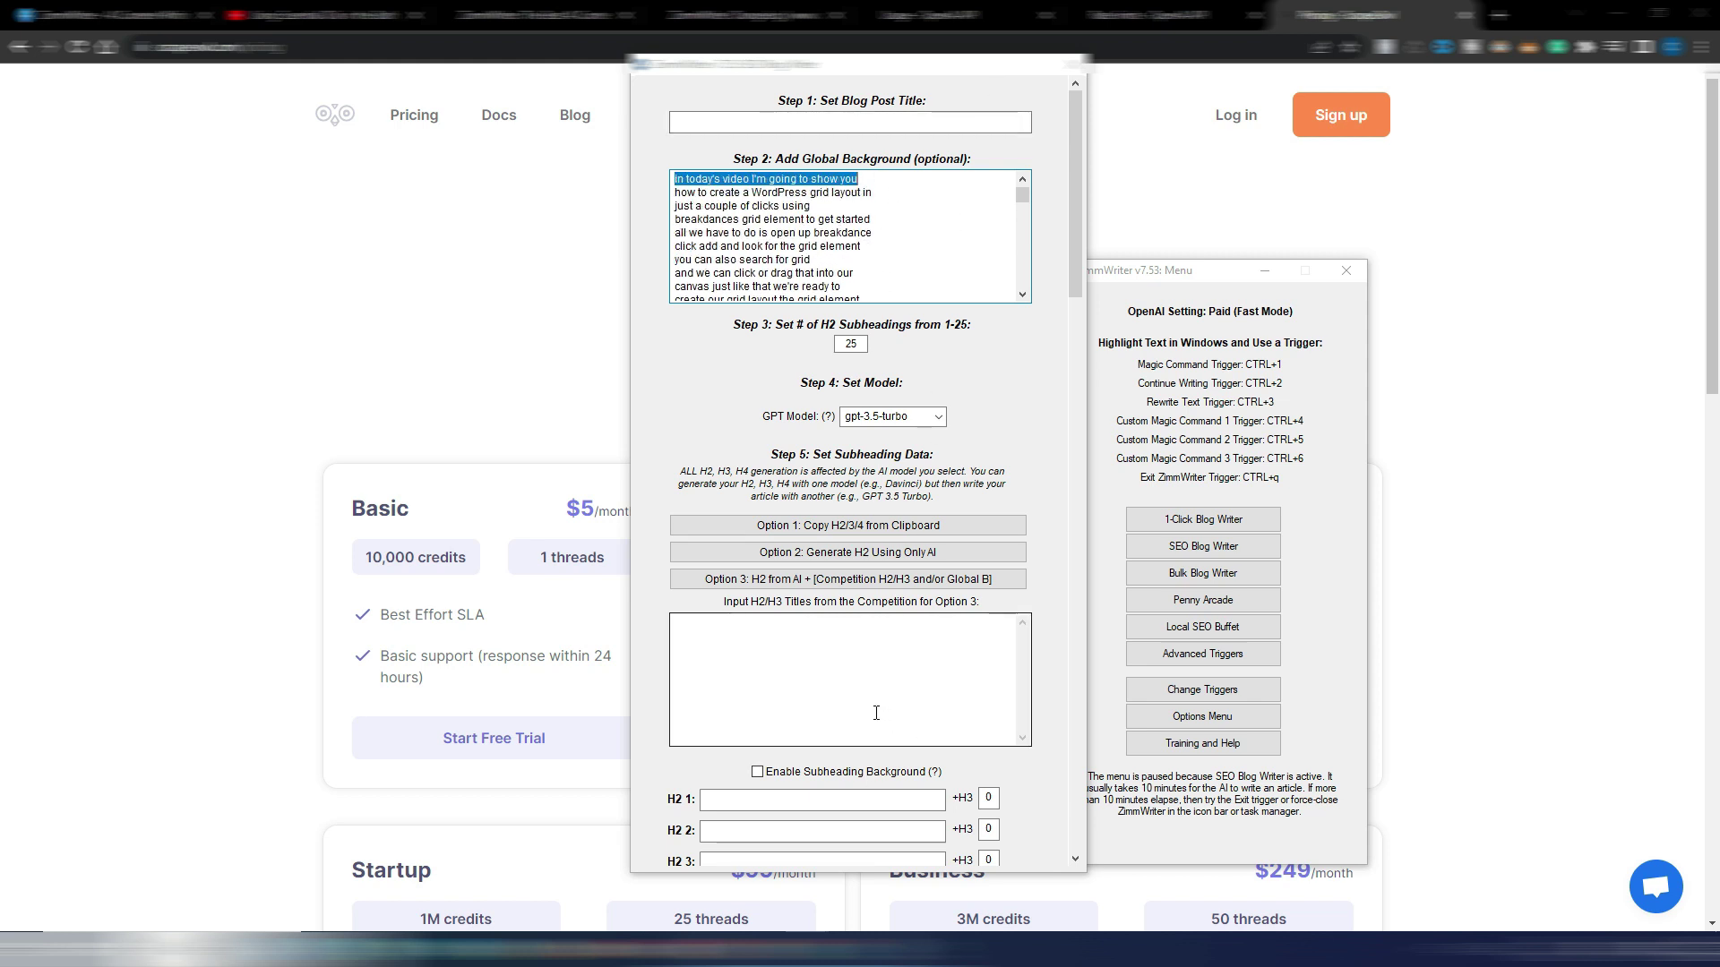
# - Close the SEO Blog Writer form and return to ScrapeOwl's pricing page
pyautogui.click(1073, 68)
pyautogui.click(1204, 599)
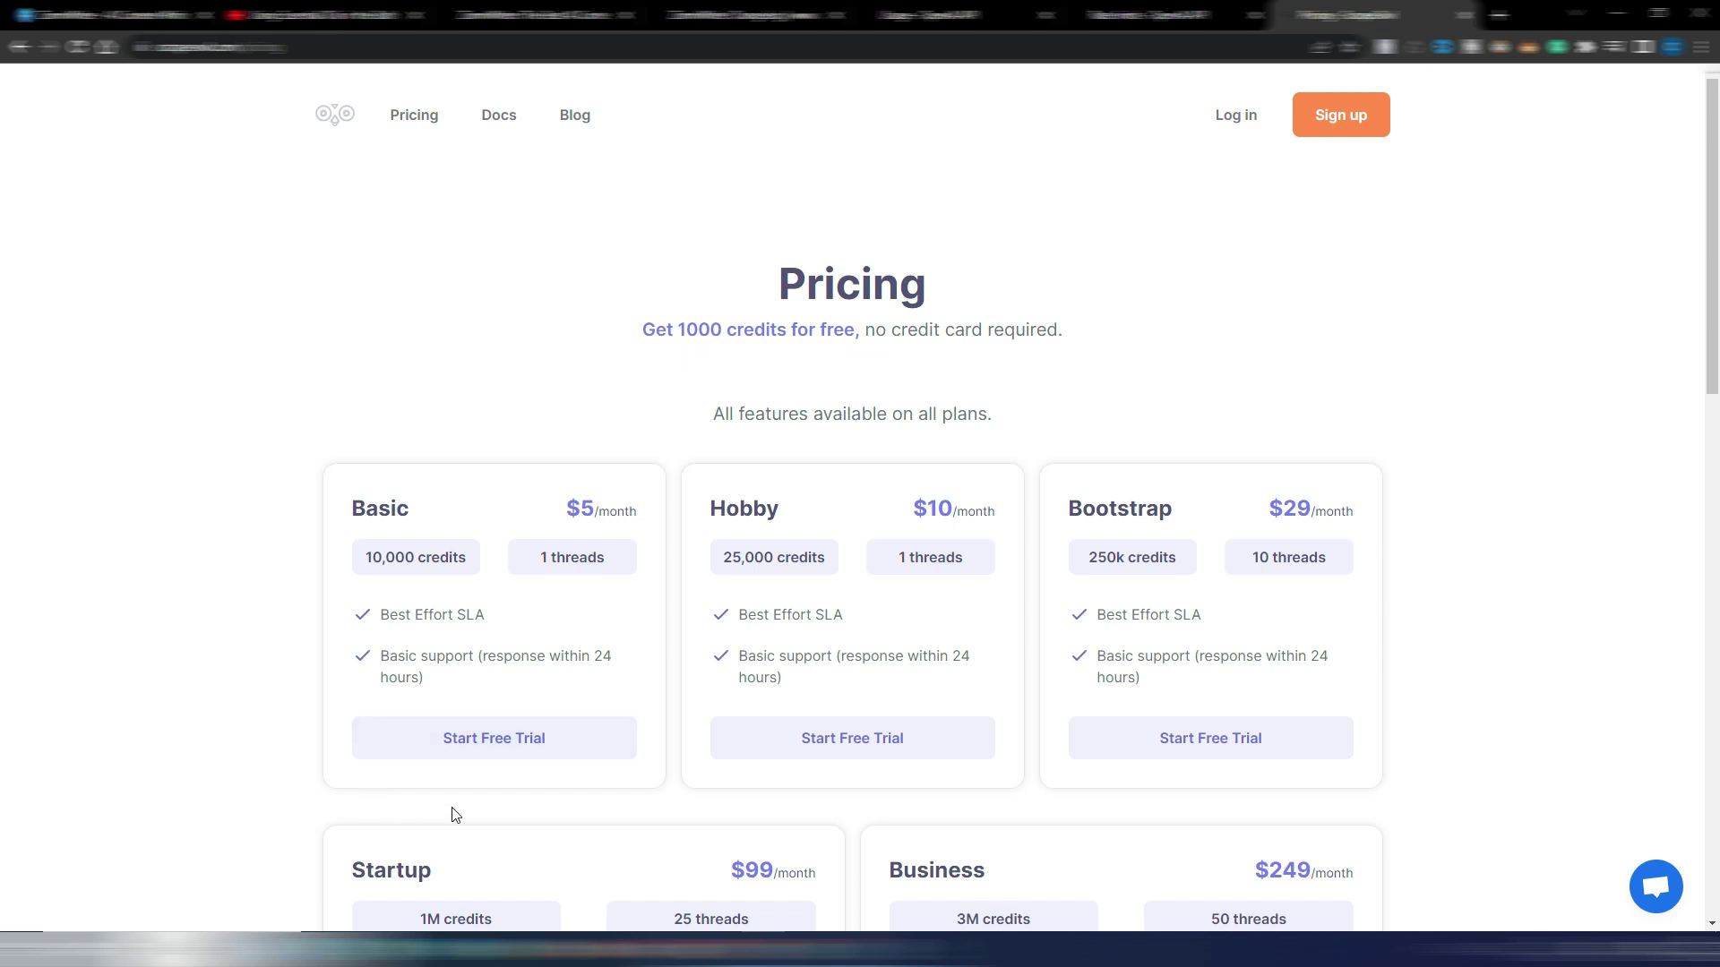
# - Start the Basic free trial and save its API key as ZimmWriter's new ScrapeOwl key
pyautogui.click(495, 747)
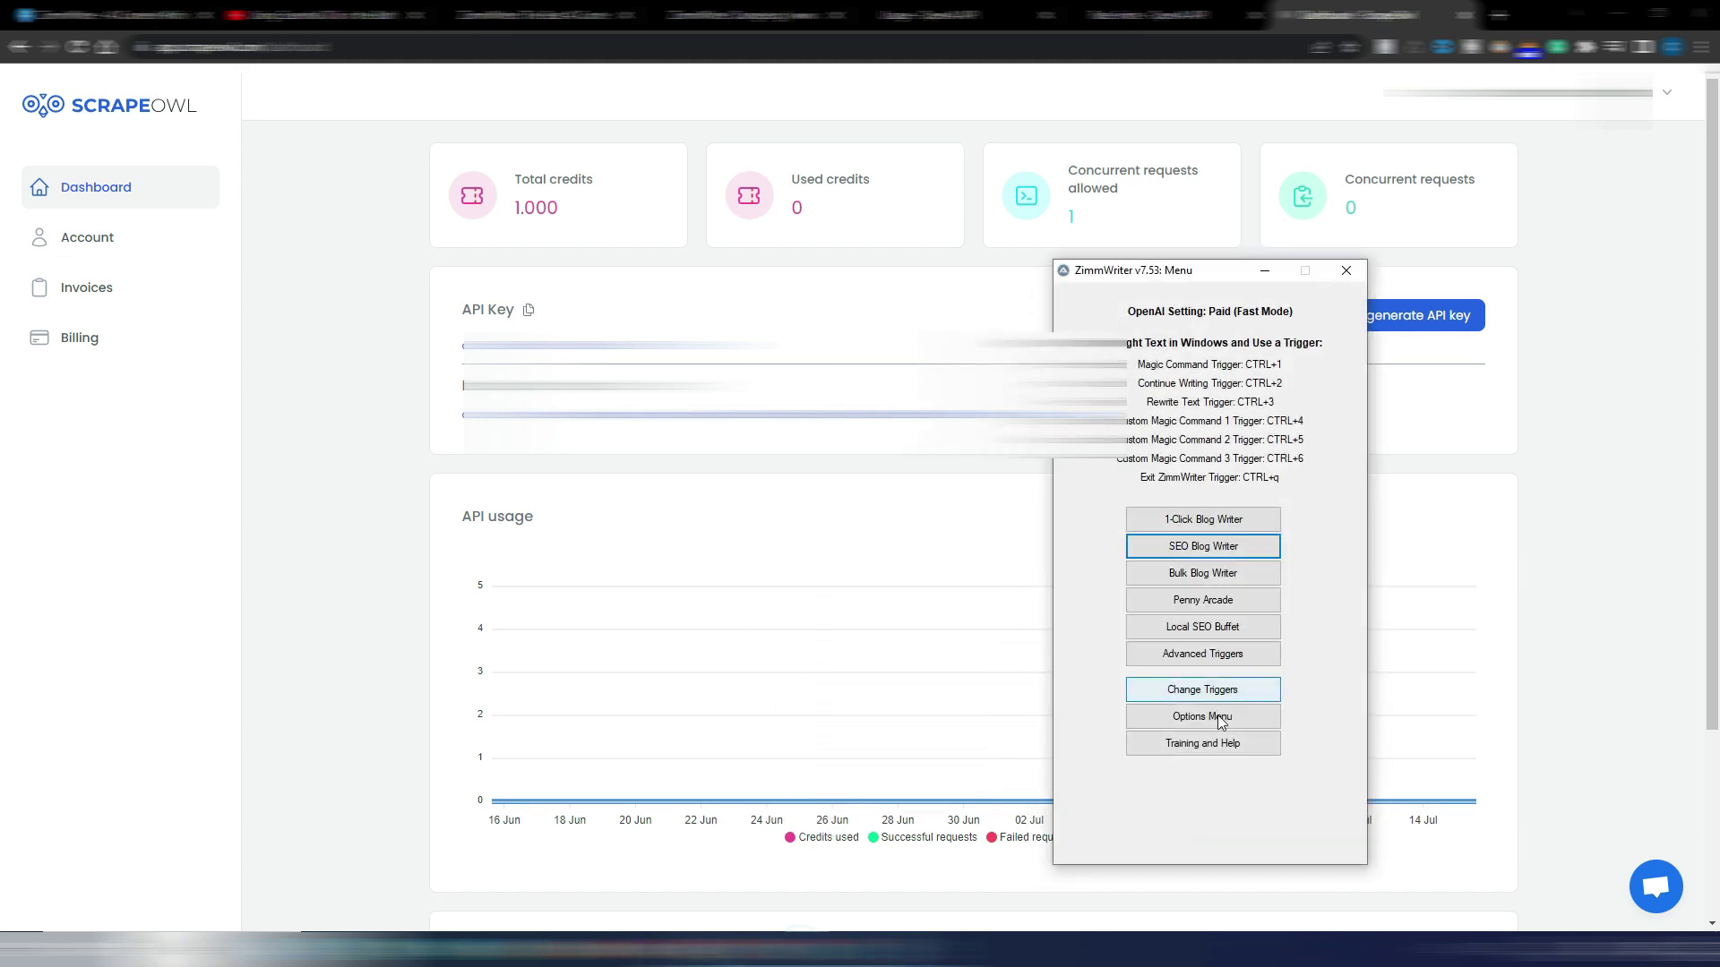
pyautogui.click(1219, 718)
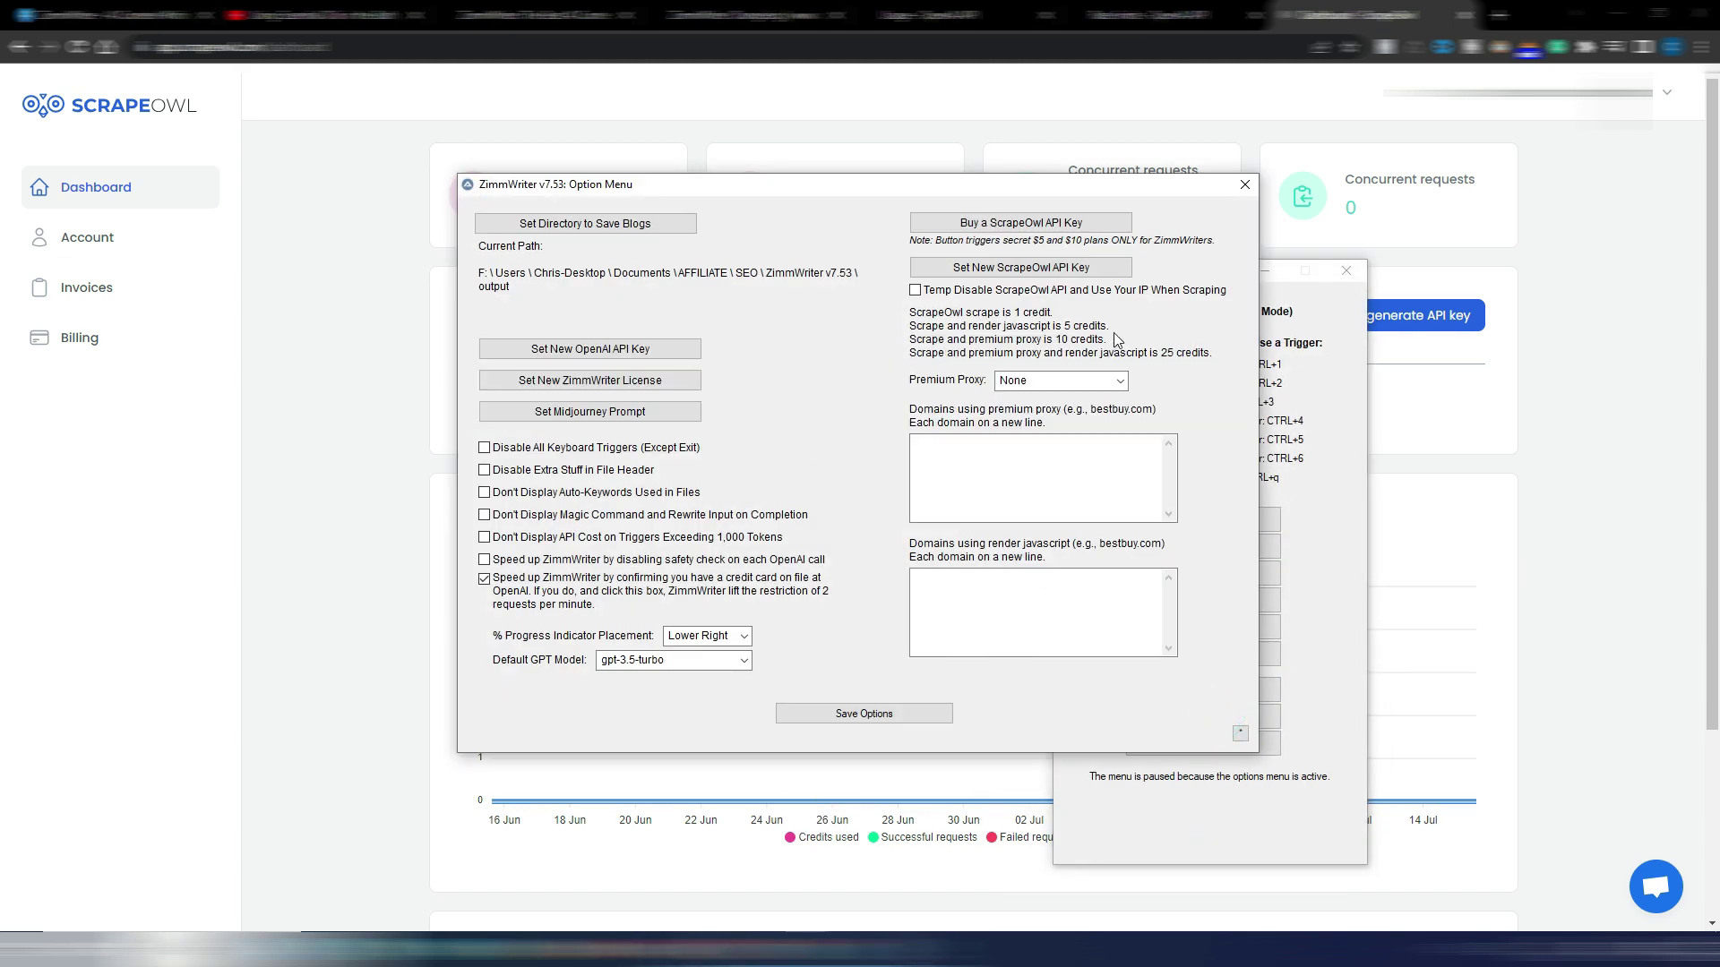
pyautogui.click(1039, 272)
pyautogui.click(789, 518)
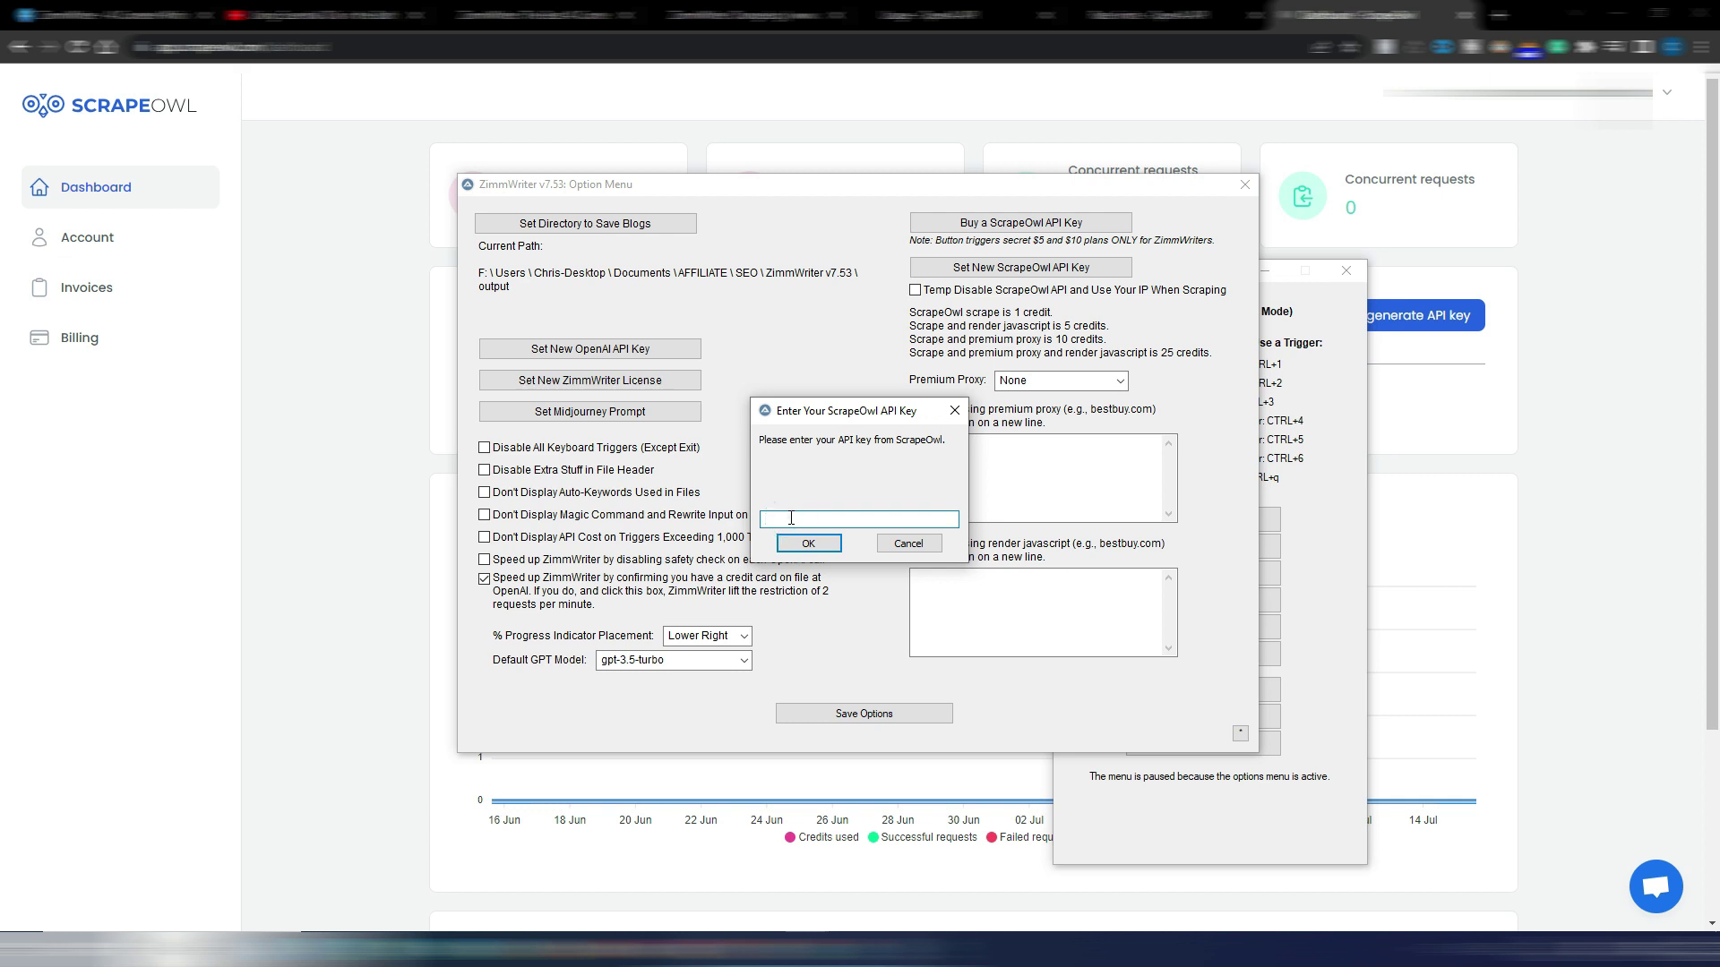
pyautogui.hotkey('ctrl', 'v')
pyautogui.click(832, 538)
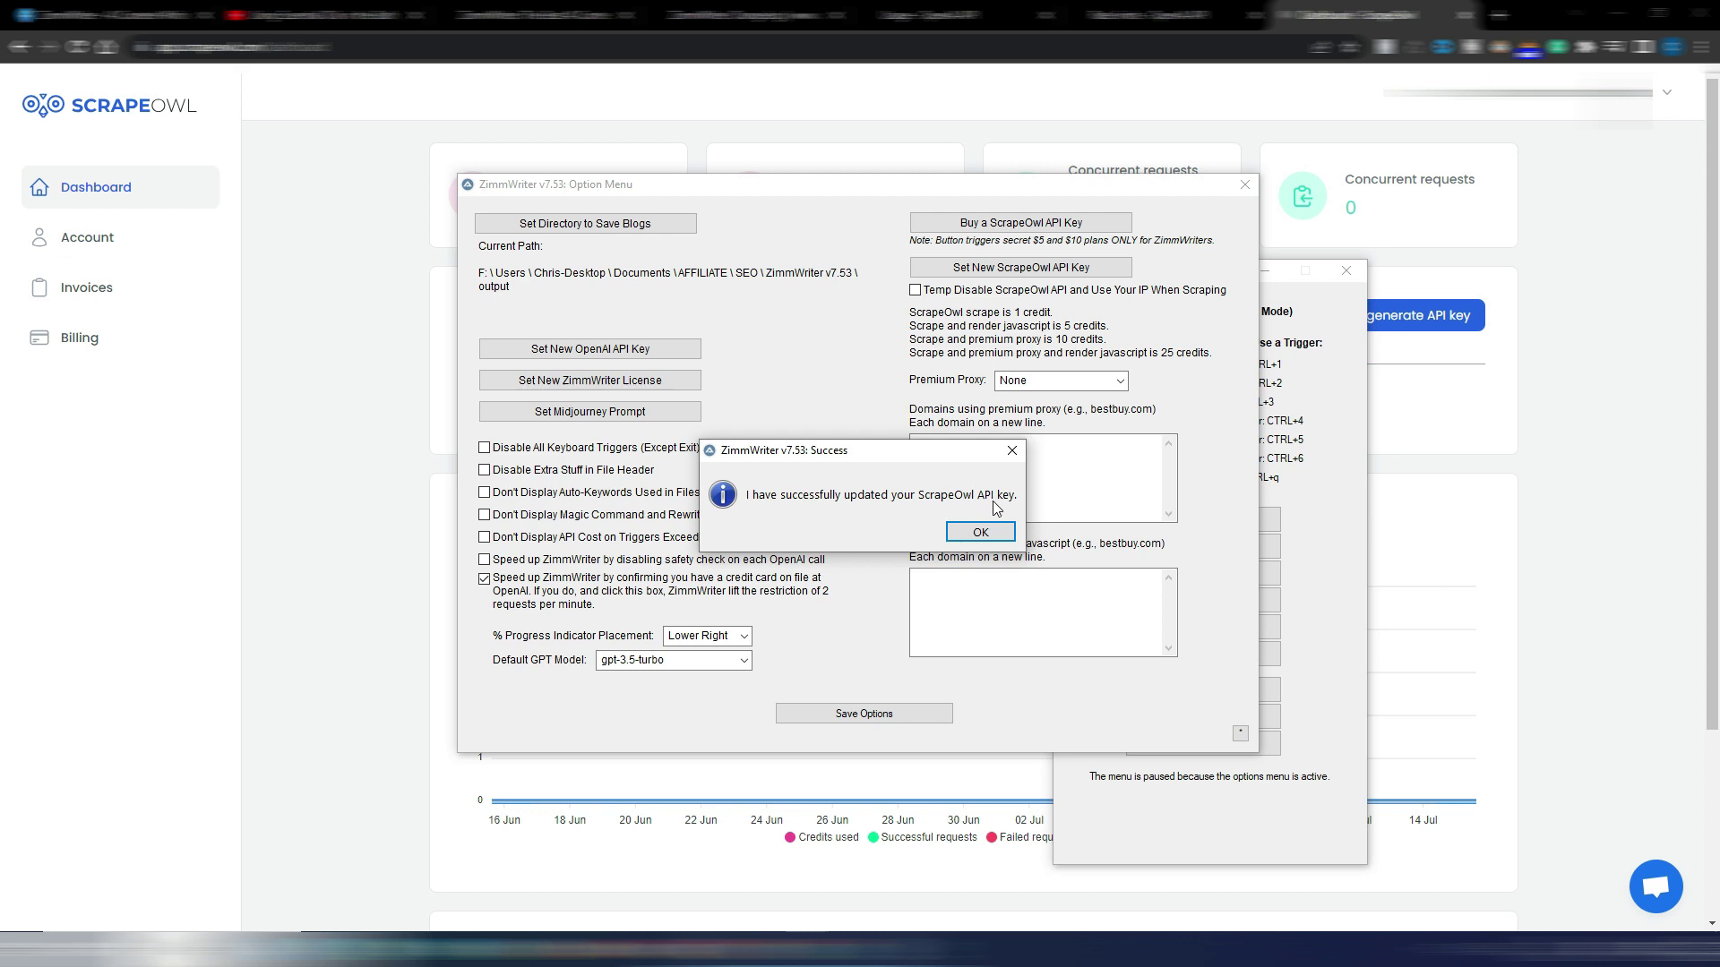
pyautogui.click(981, 531)
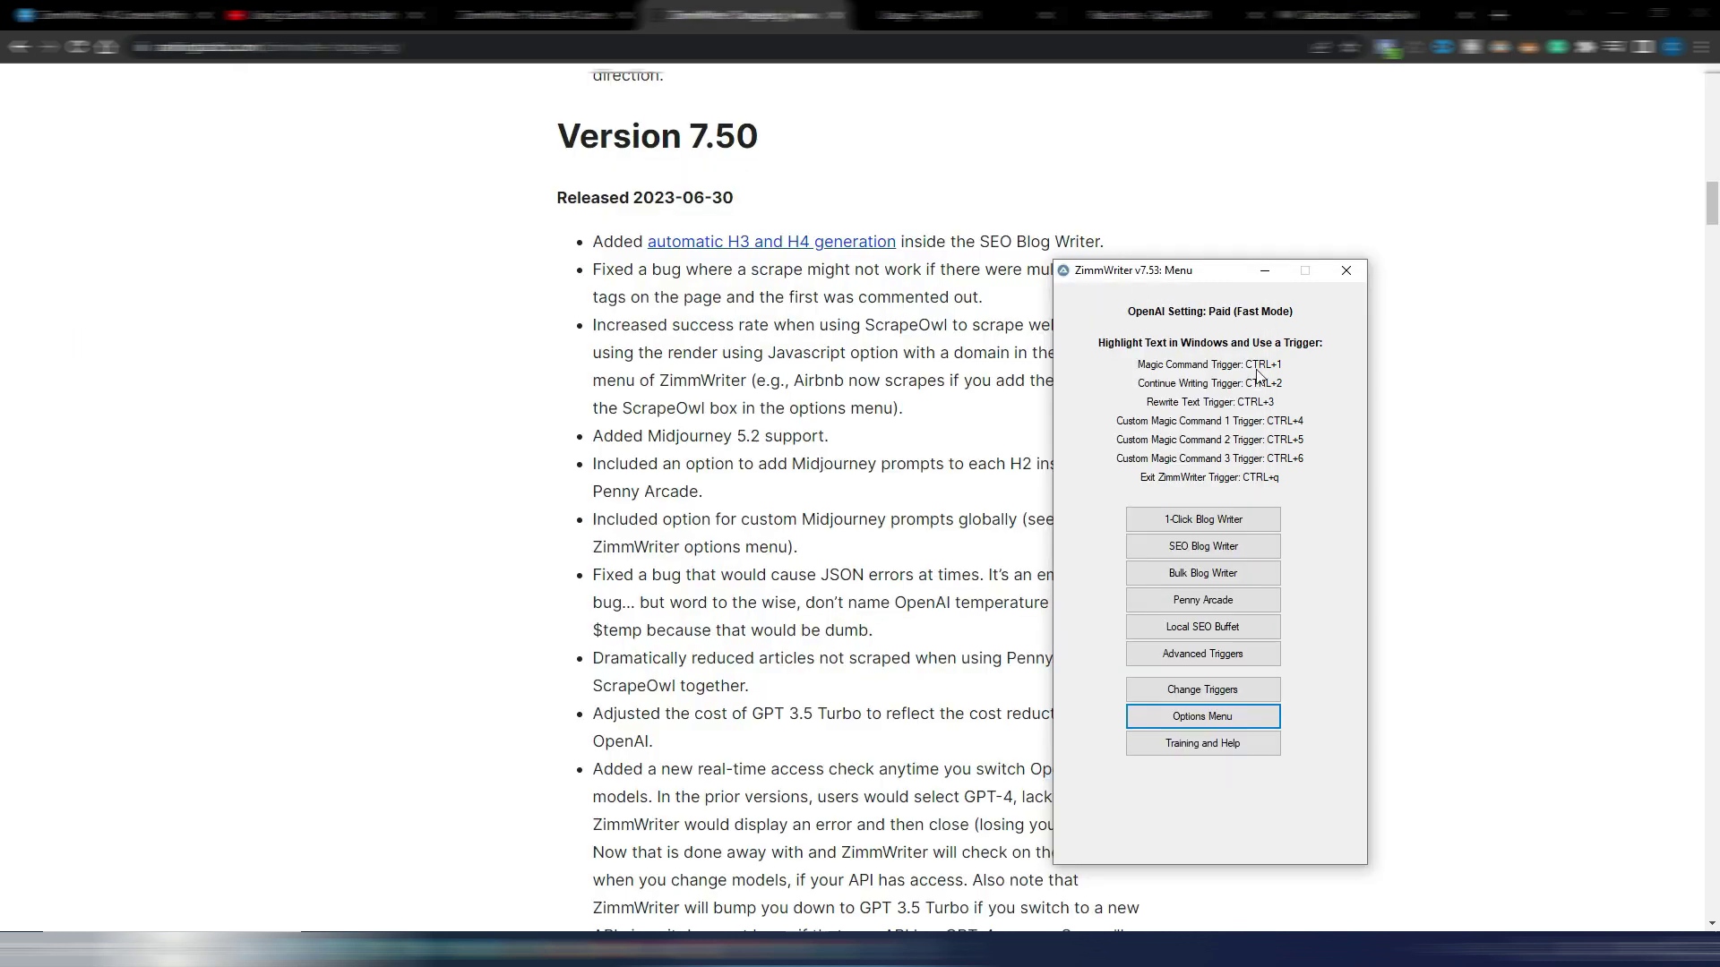
# - Open the Penny Arcade article writer from ZimmWriter's menu
pyautogui.click(1198, 606)
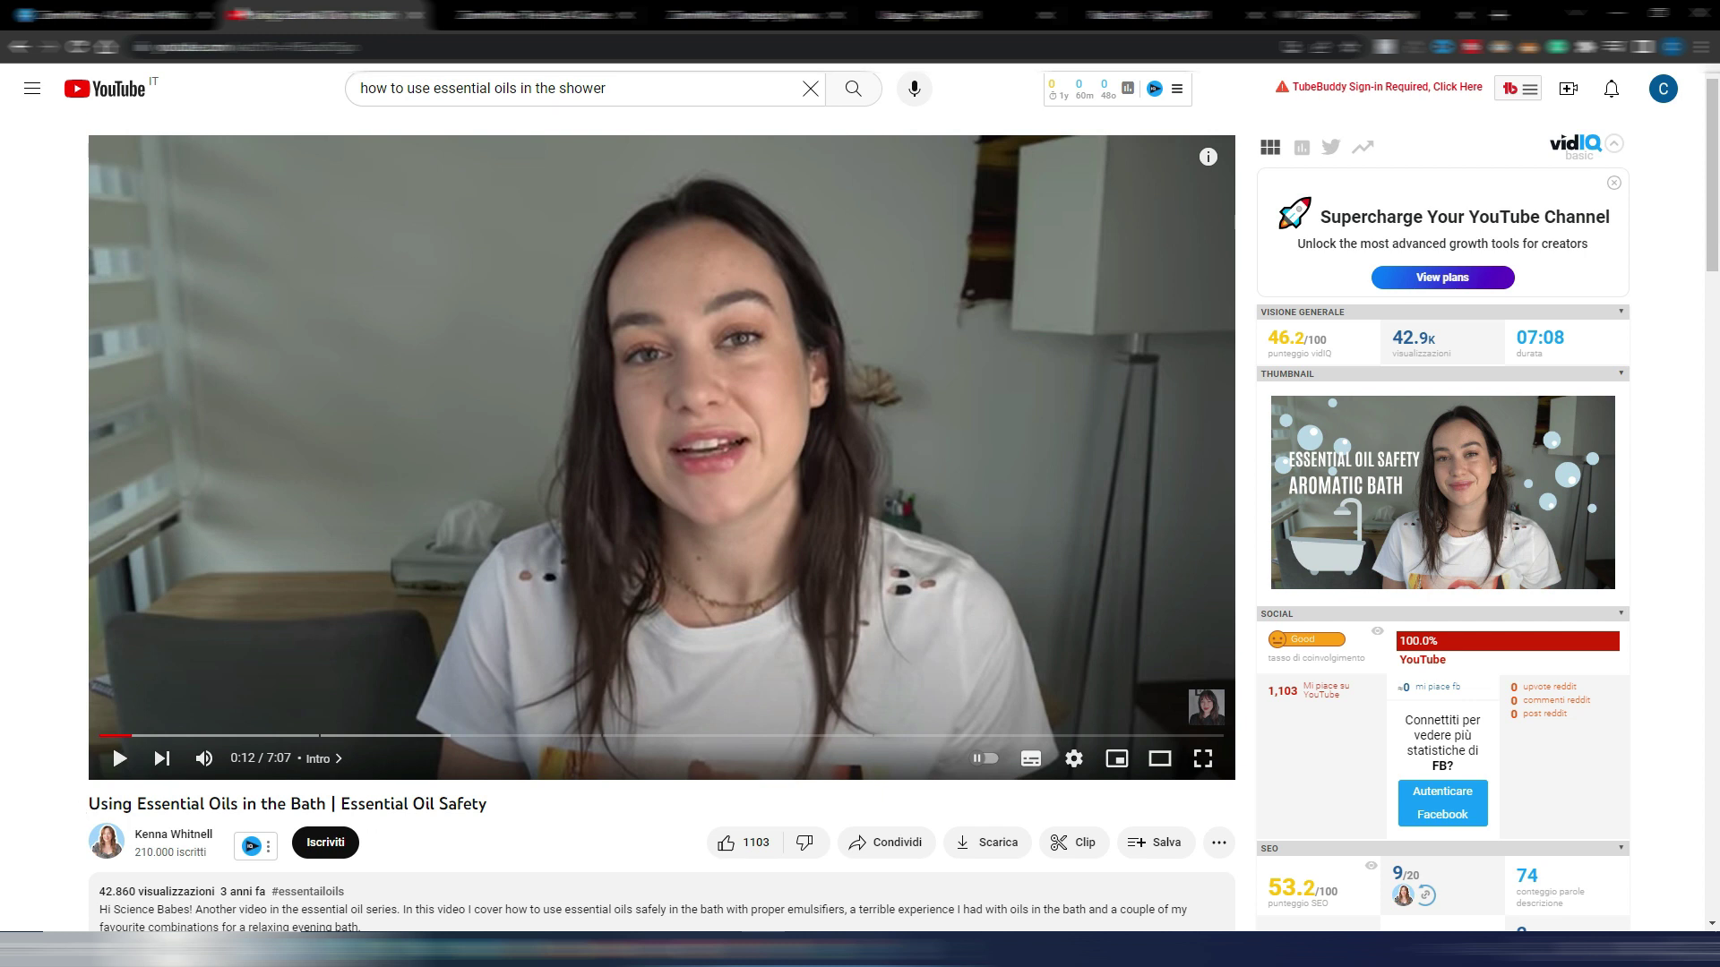
# - Copy the essential oils video URL and paste it into Penny Arcade's source box
pyautogui.click(242, 47)
pyautogui.rightClick(243, 47)
pyautogui.click(316, 173)
pyautogui.click(859, 849)
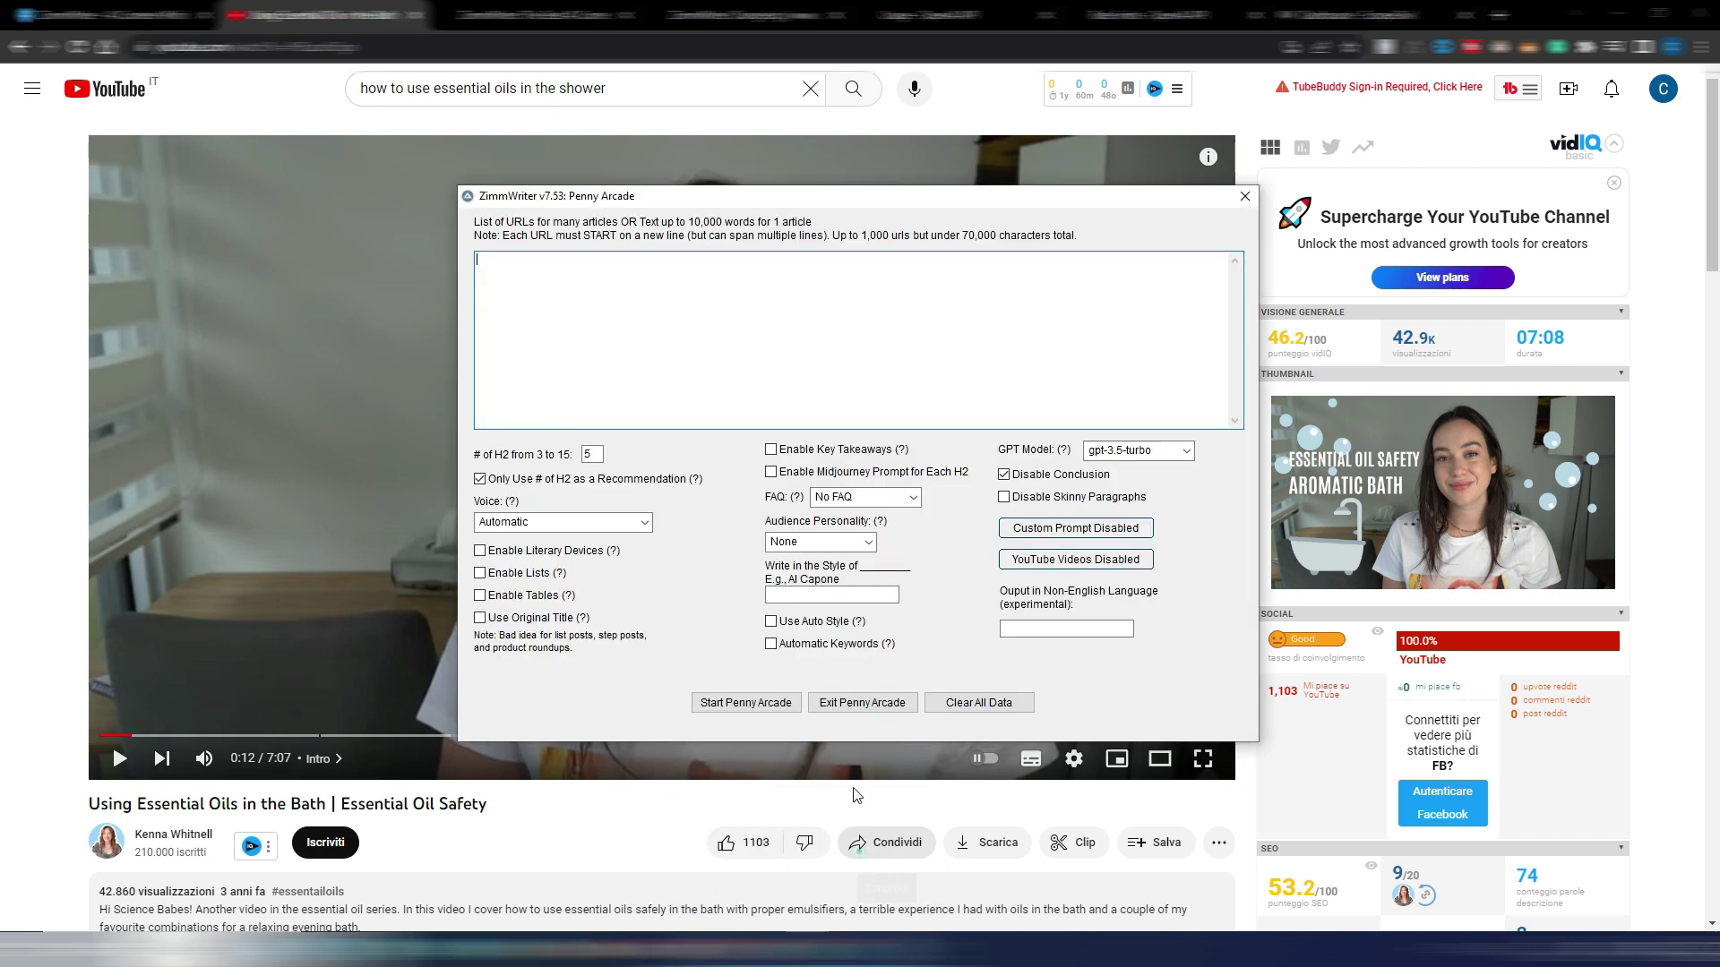
pyautogui.hotkey('ctrl', 'v')
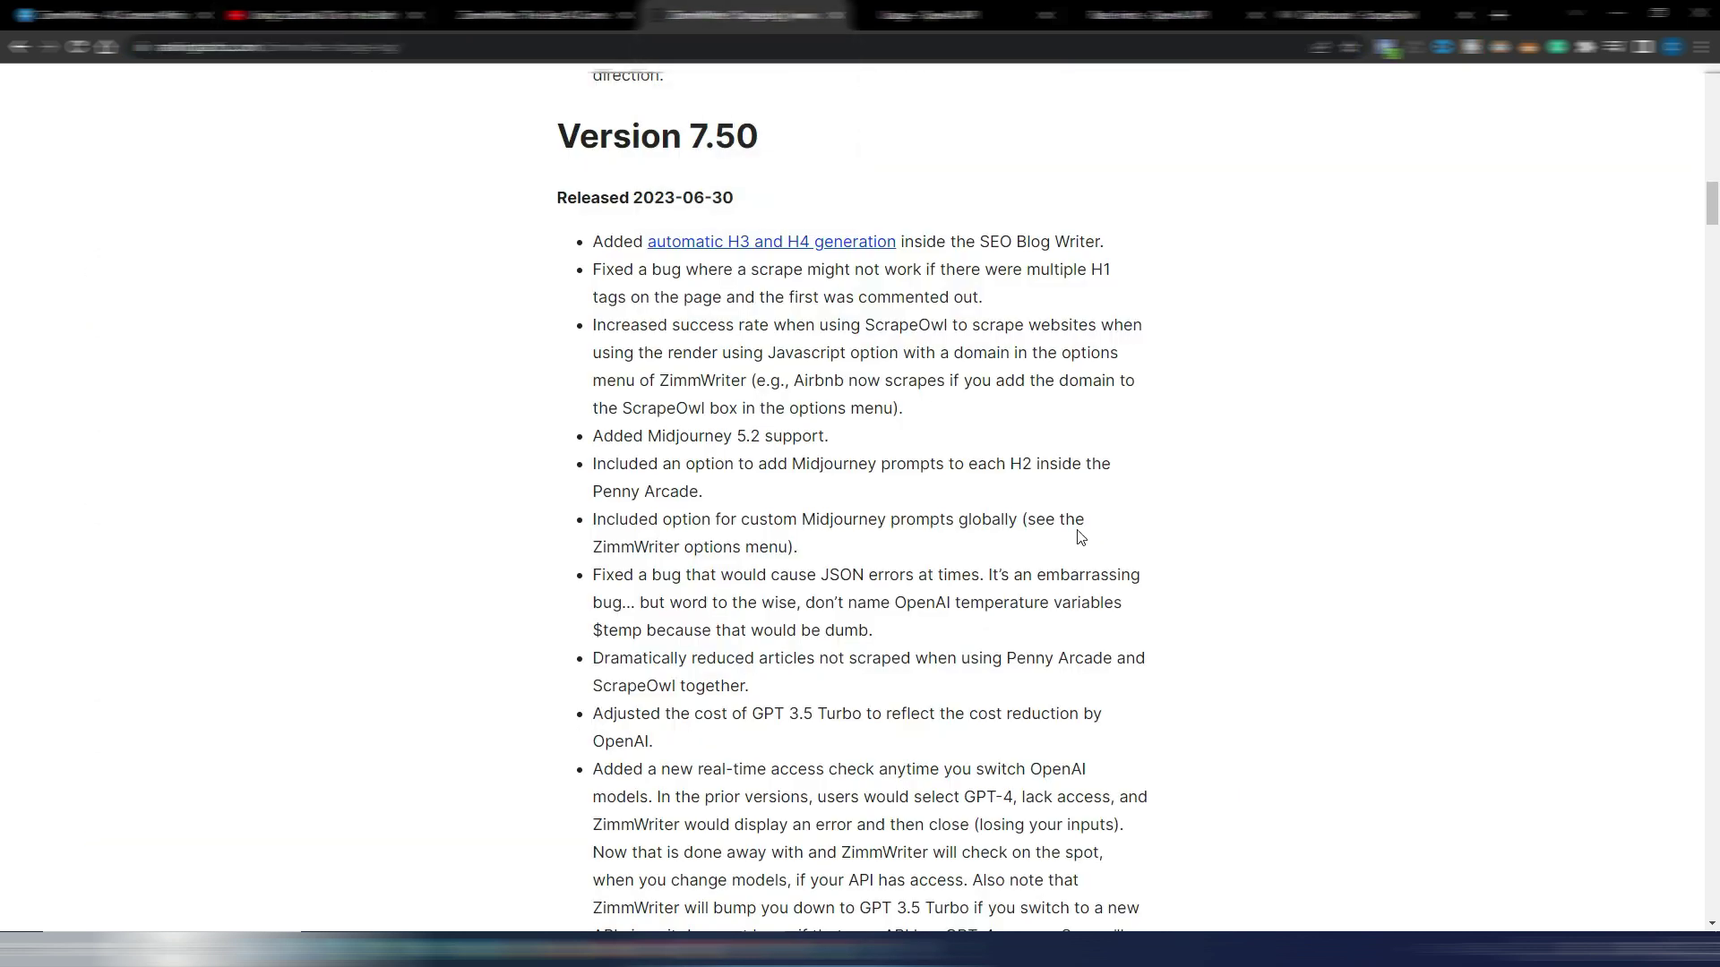
pyautogui.scroll(-5, 1074, 528)
pyautogui.scroll(-4, 1063, 403)
pyautogui.scroll(-2, 1035, 493)
pyautogui.scroll(1, 728, 393)
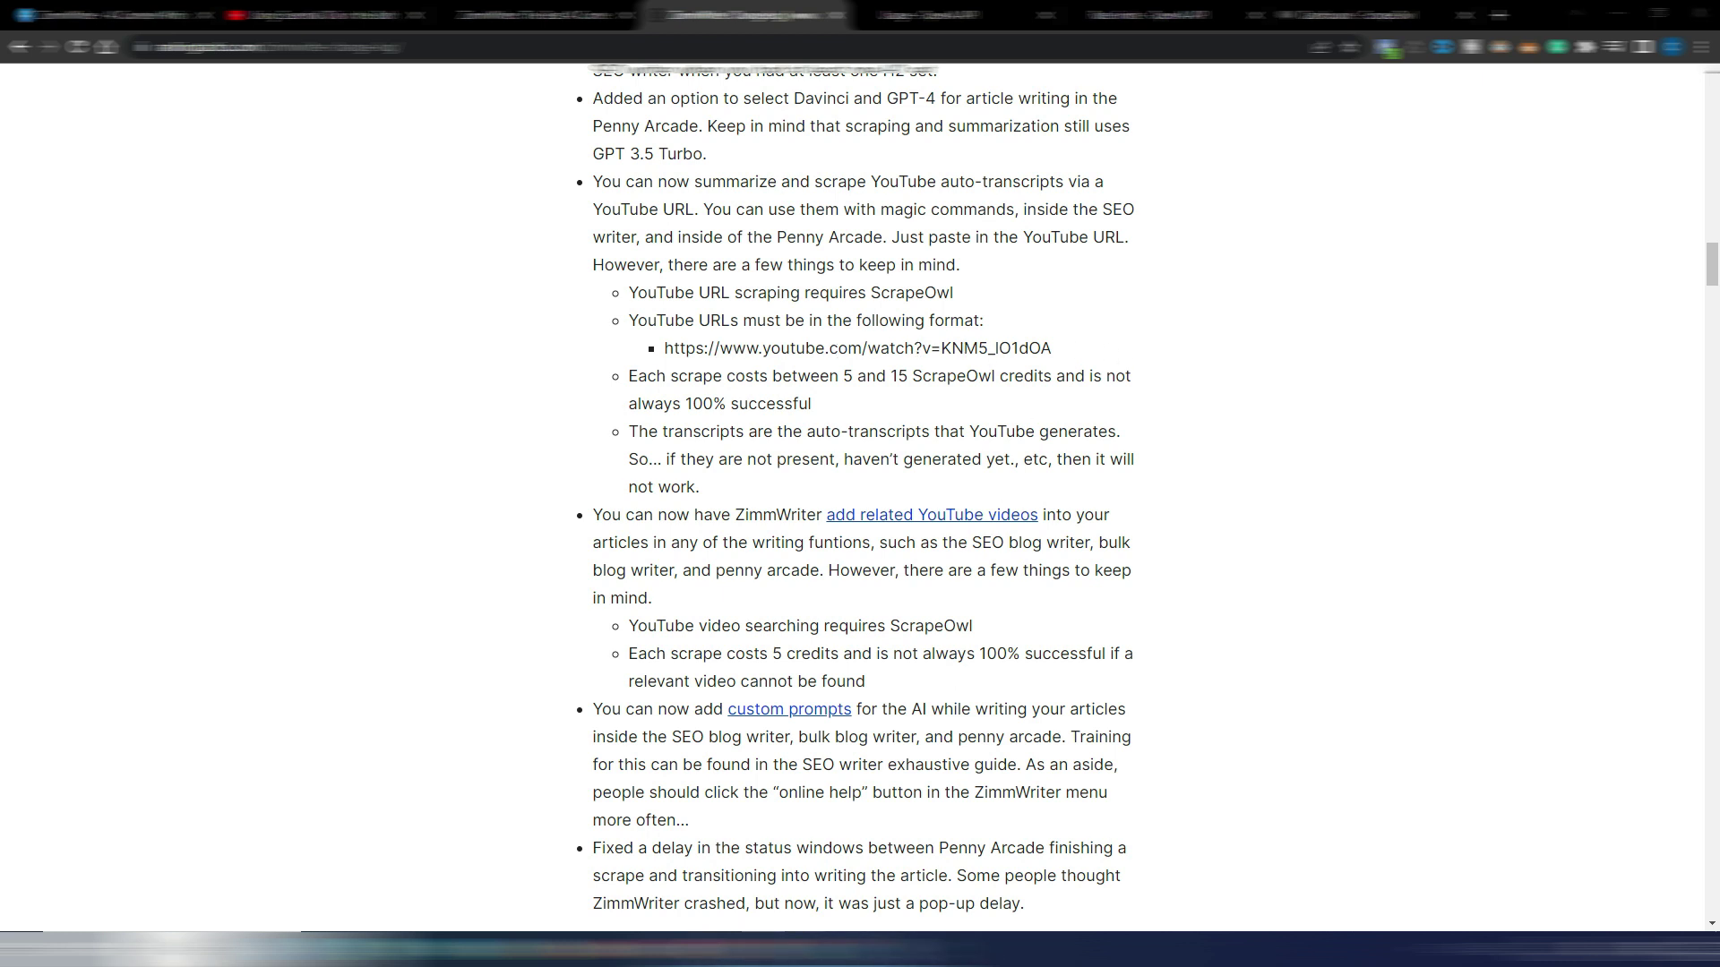
# - Reposition the Penny Arcade window and place the caret after the pasted link
pyautogui.click(846, 881)
pyautogui.moveTo(756, 211); pyautogui.dragTo(956, 378)
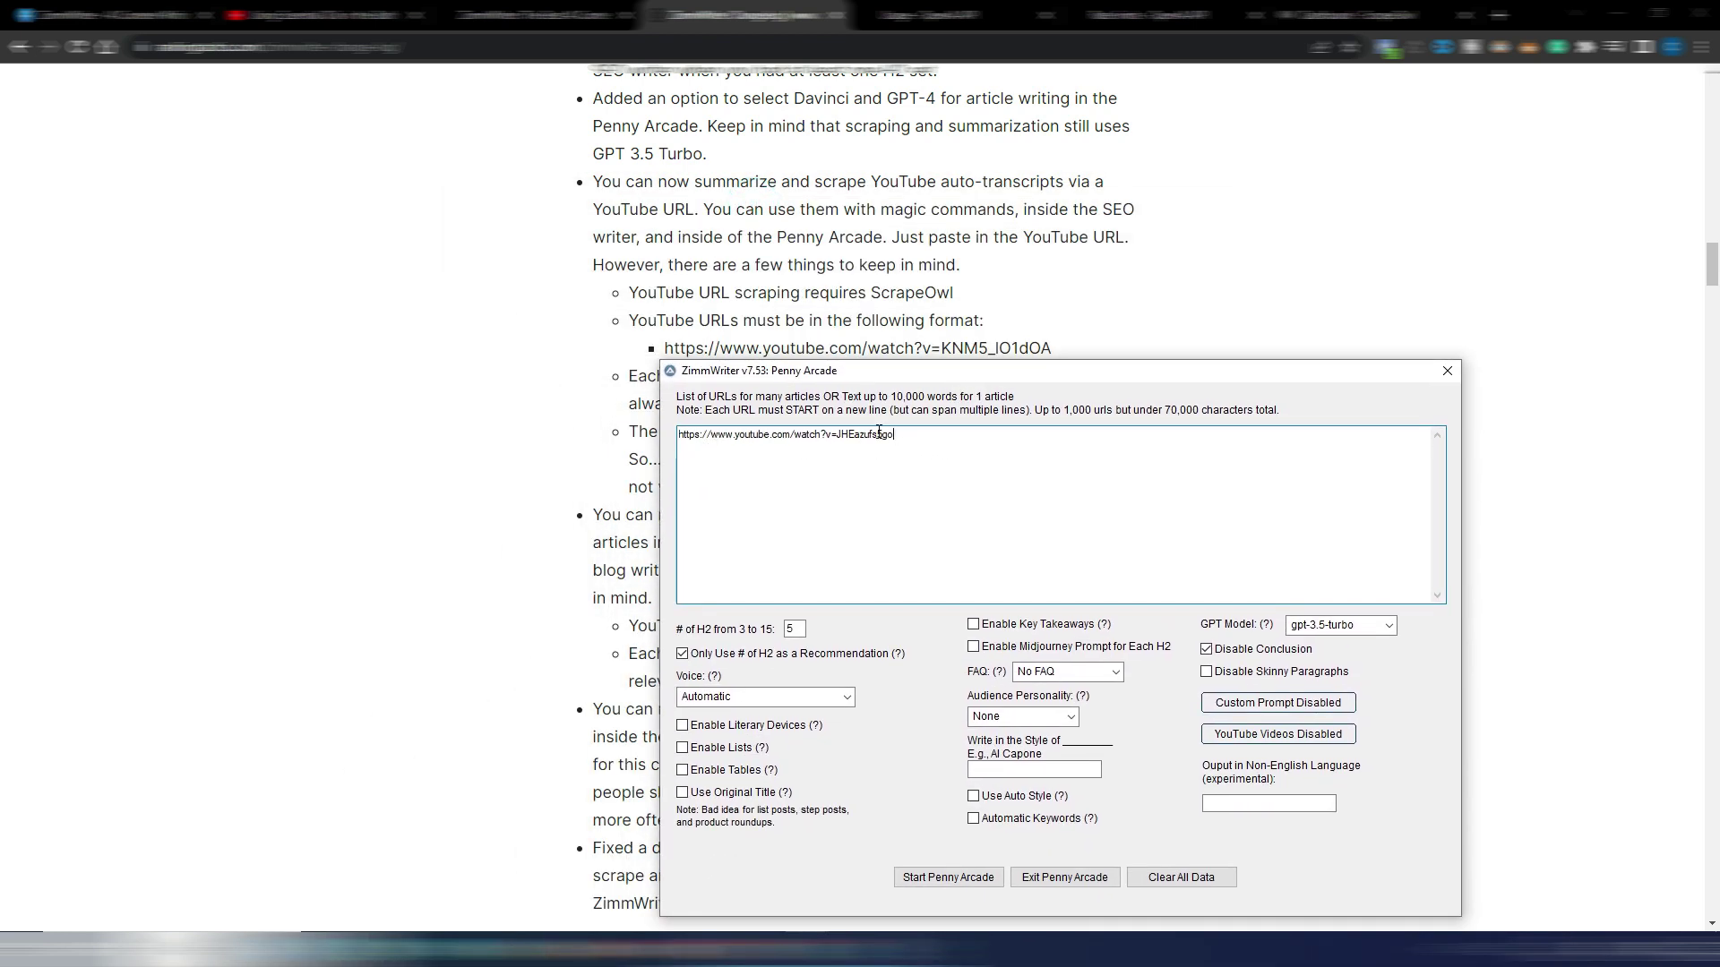
pyautogui.click(913, 439)
pyautogui.moveTo(970, 376); pyautogui.dragTo(840, 255)
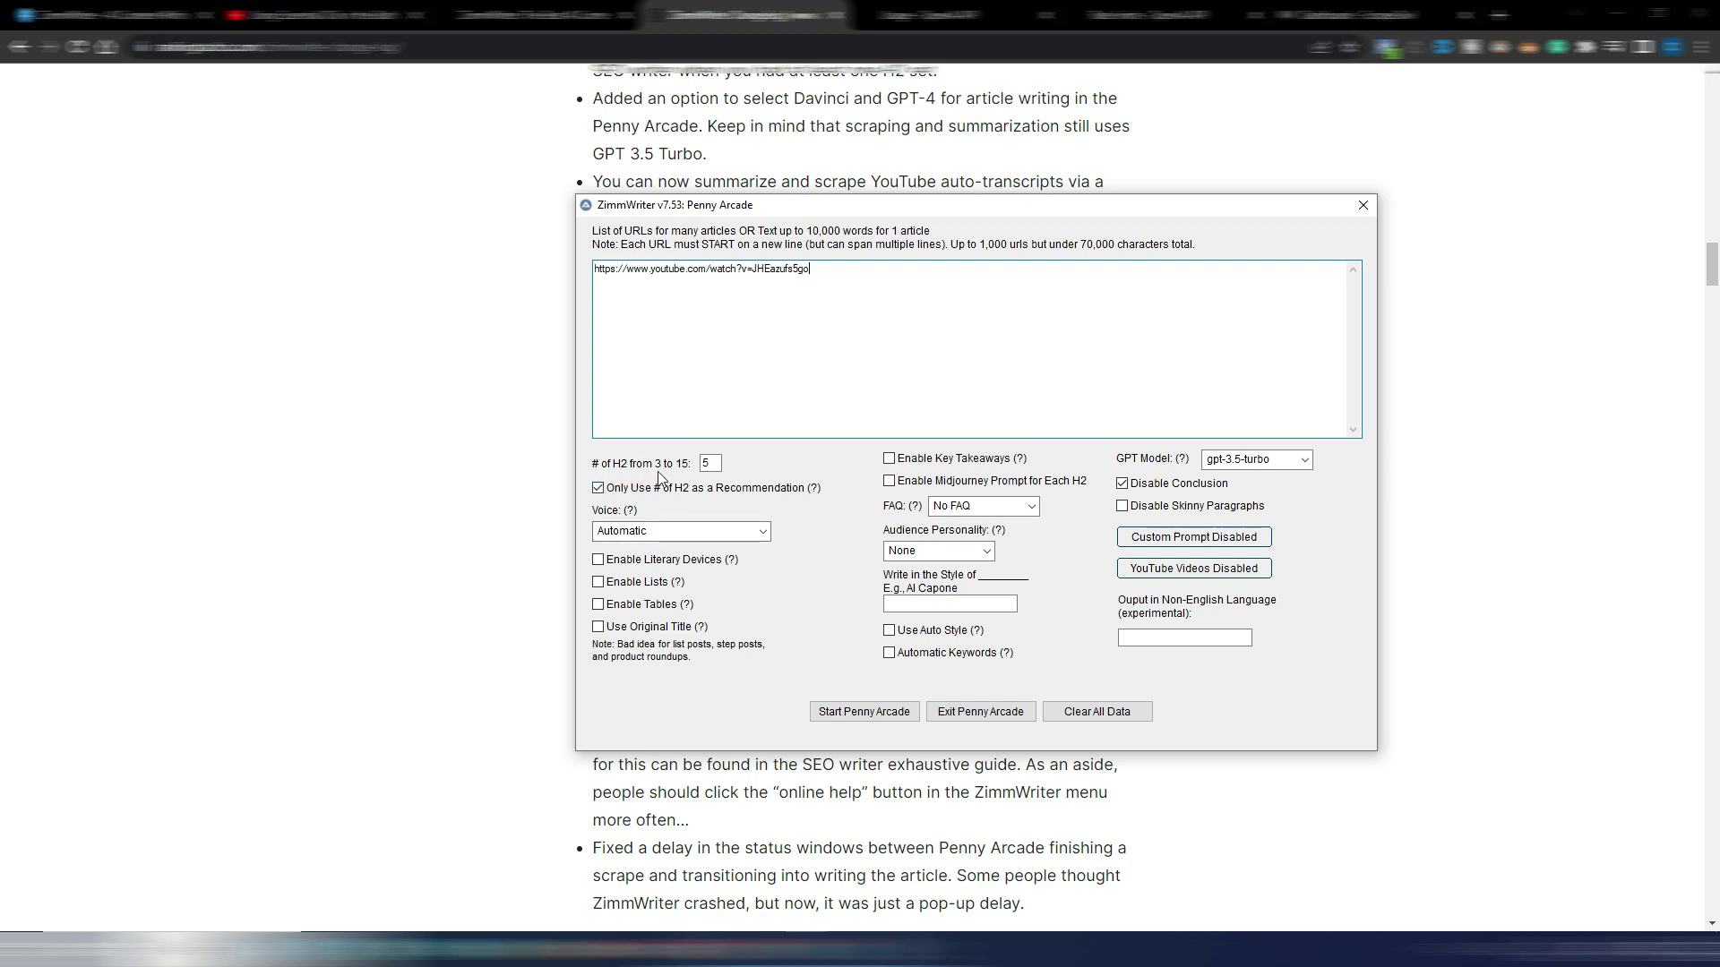
# - Set the voice to Second Person and enable literary devices, lists and tables
pyautogui.click(708, 462)
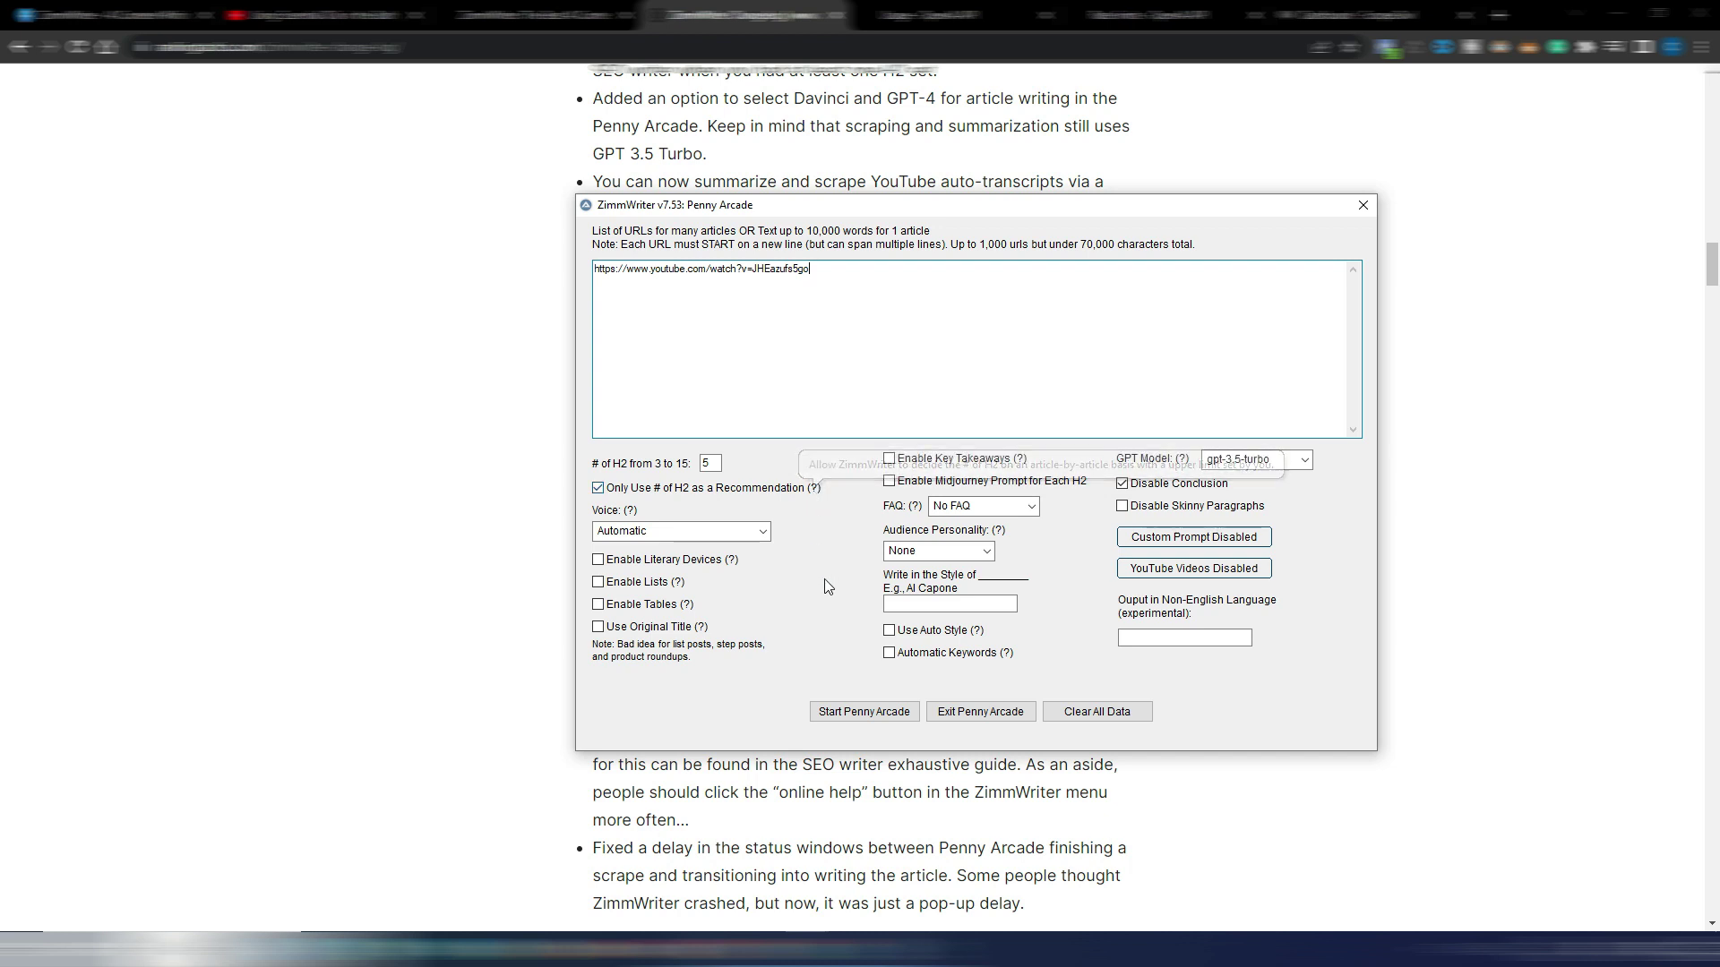
pyautogui.click(756, 531)
pyautogui.click(727, 566)
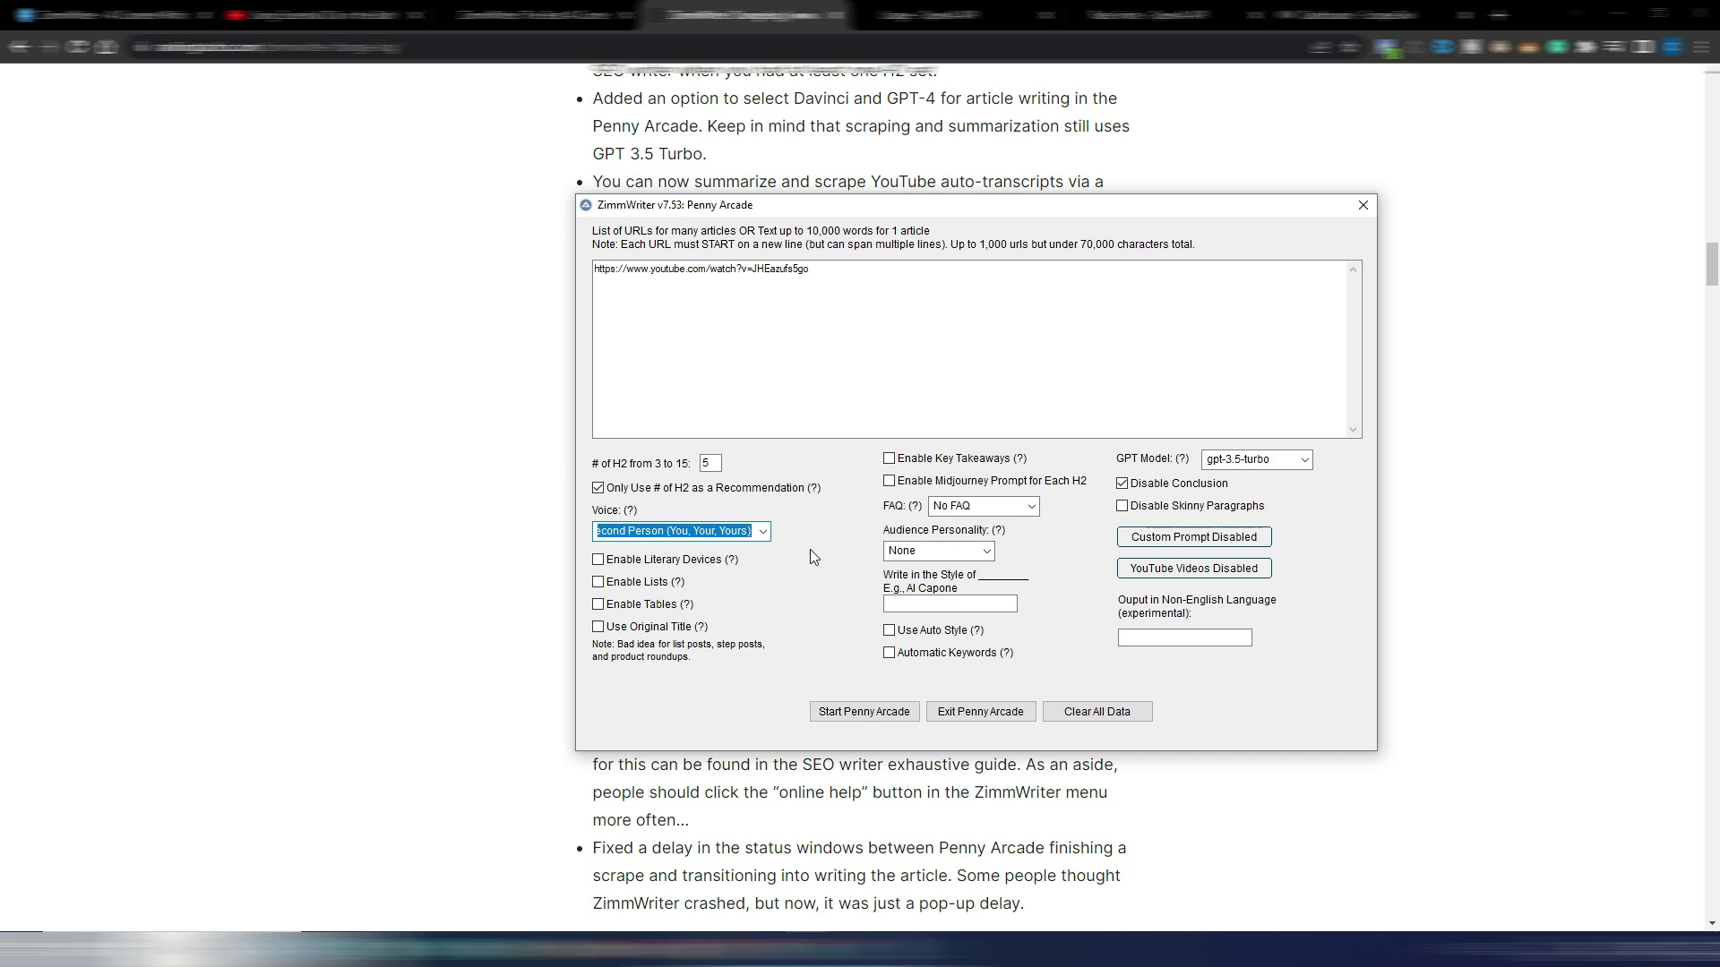
pyautogui.click(600, 561)
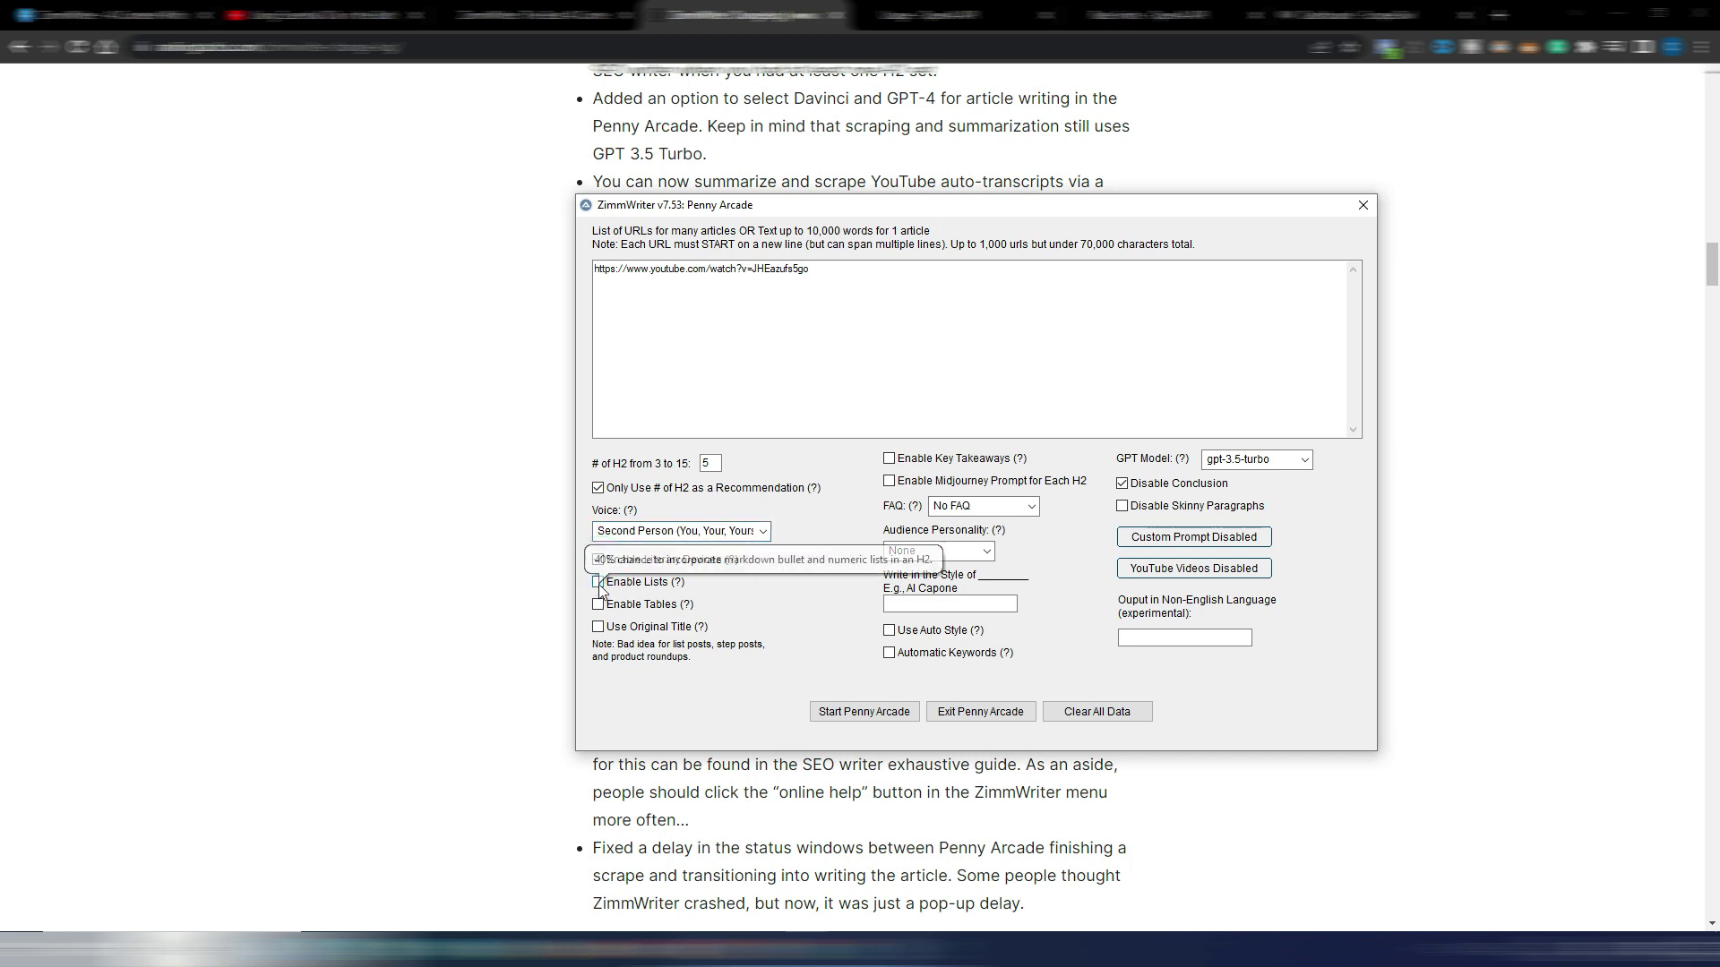
pyautogui.click(600, 583)
pyautogui.click(597, 605)
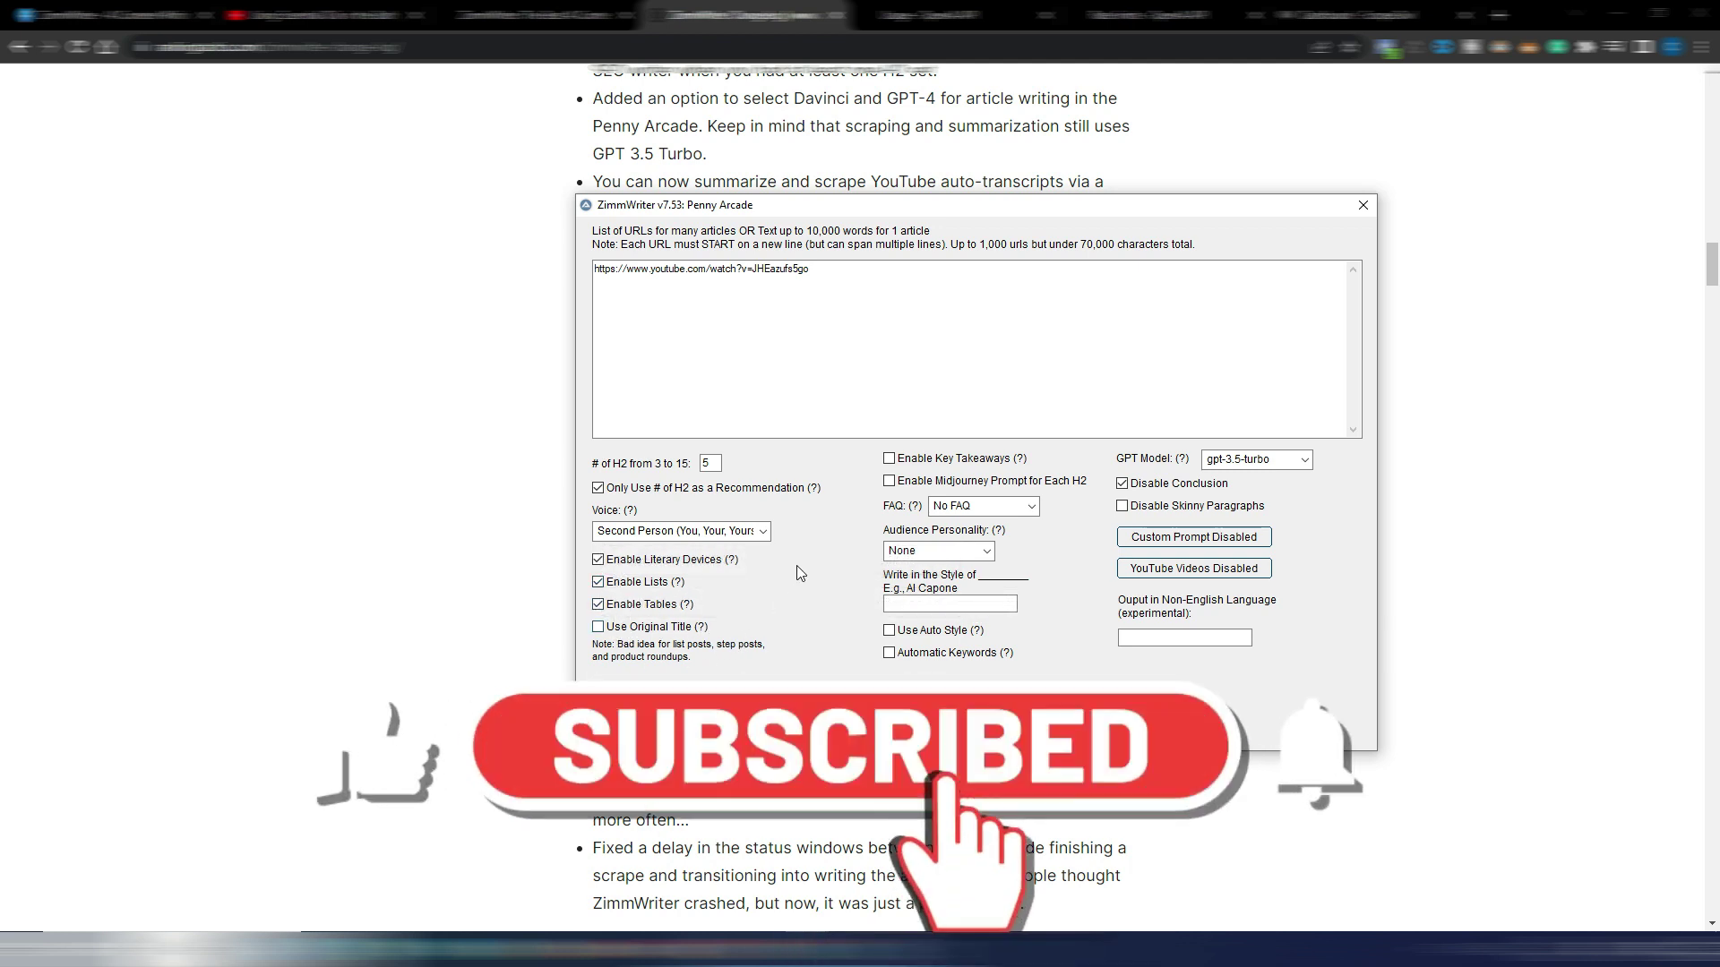
# - Add key takeaways, long-answer FAQ, auto style, automatic keywords and conclusion; keep gpt-3.5-turbo
pyautogui.click(888, 460)
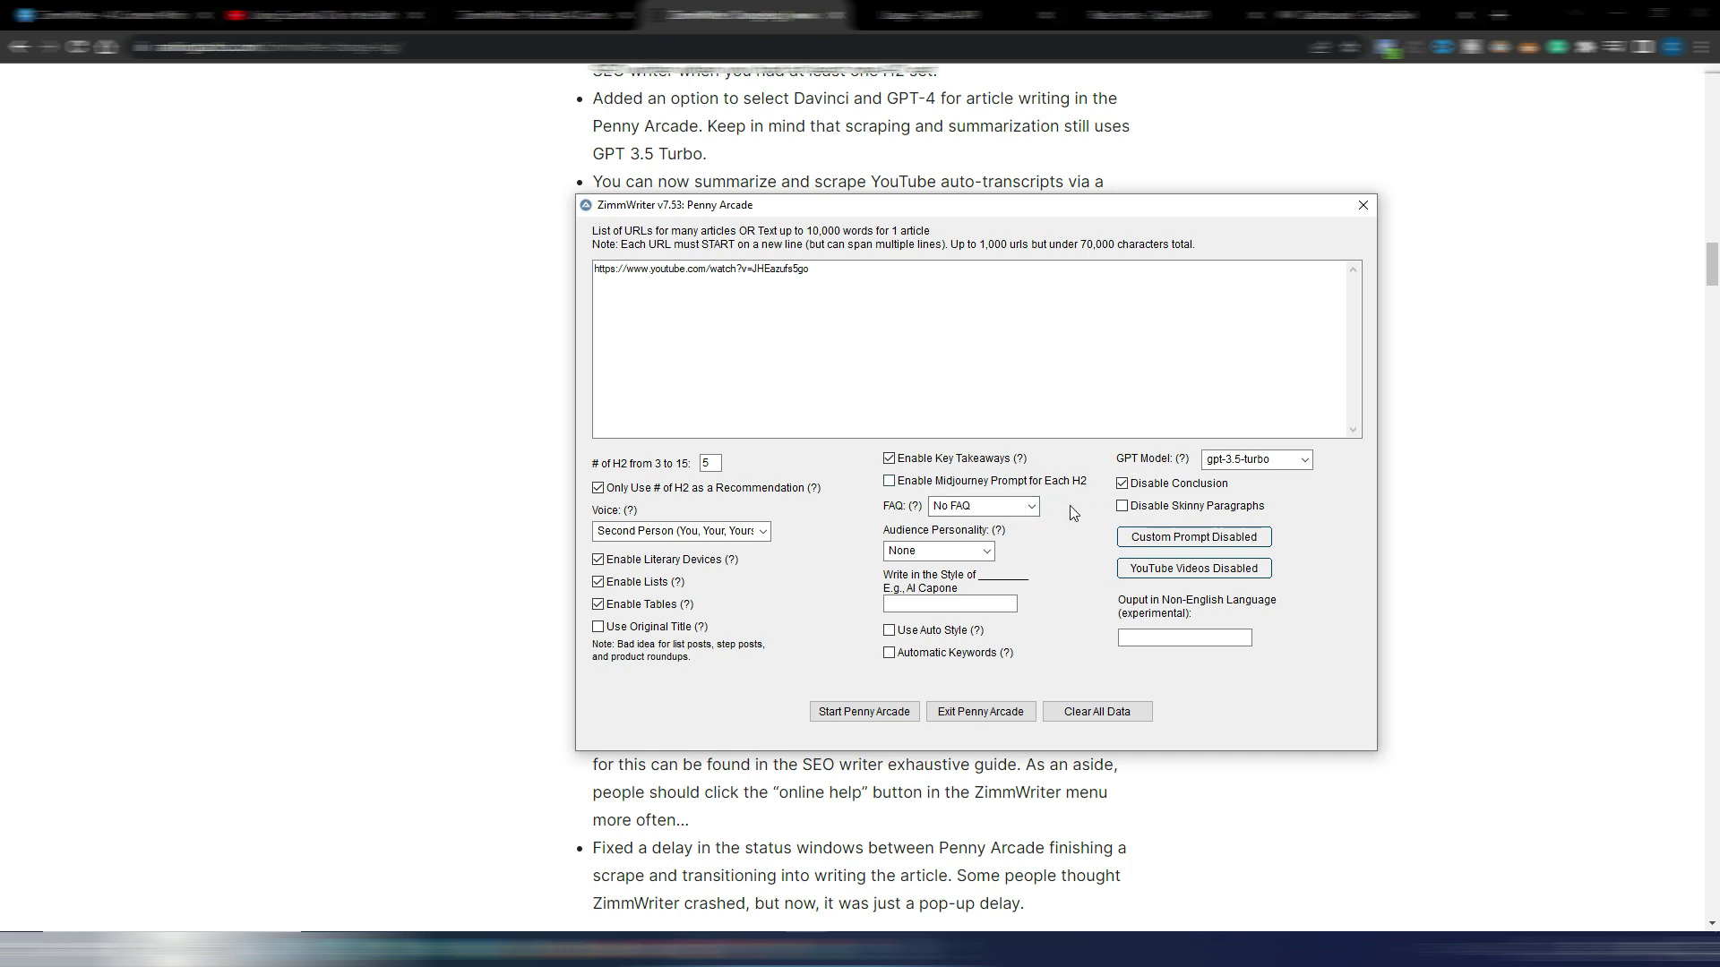
pyautogui.click(1038, 505)
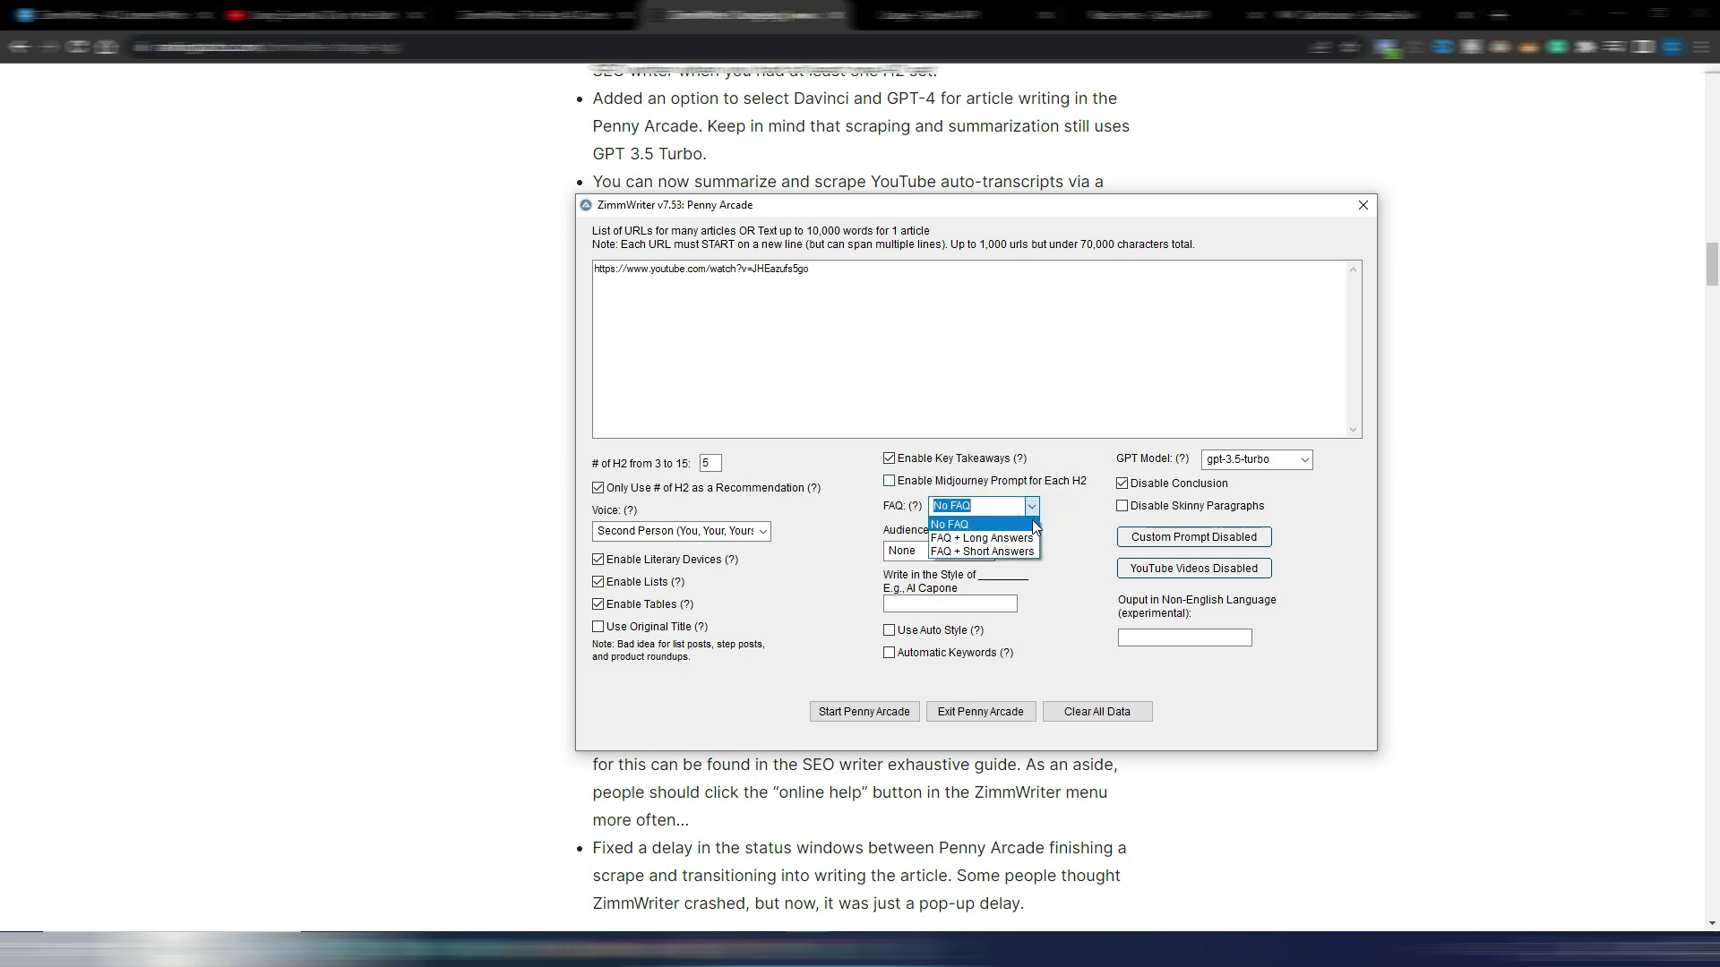
pyautogui.click(981, 539)
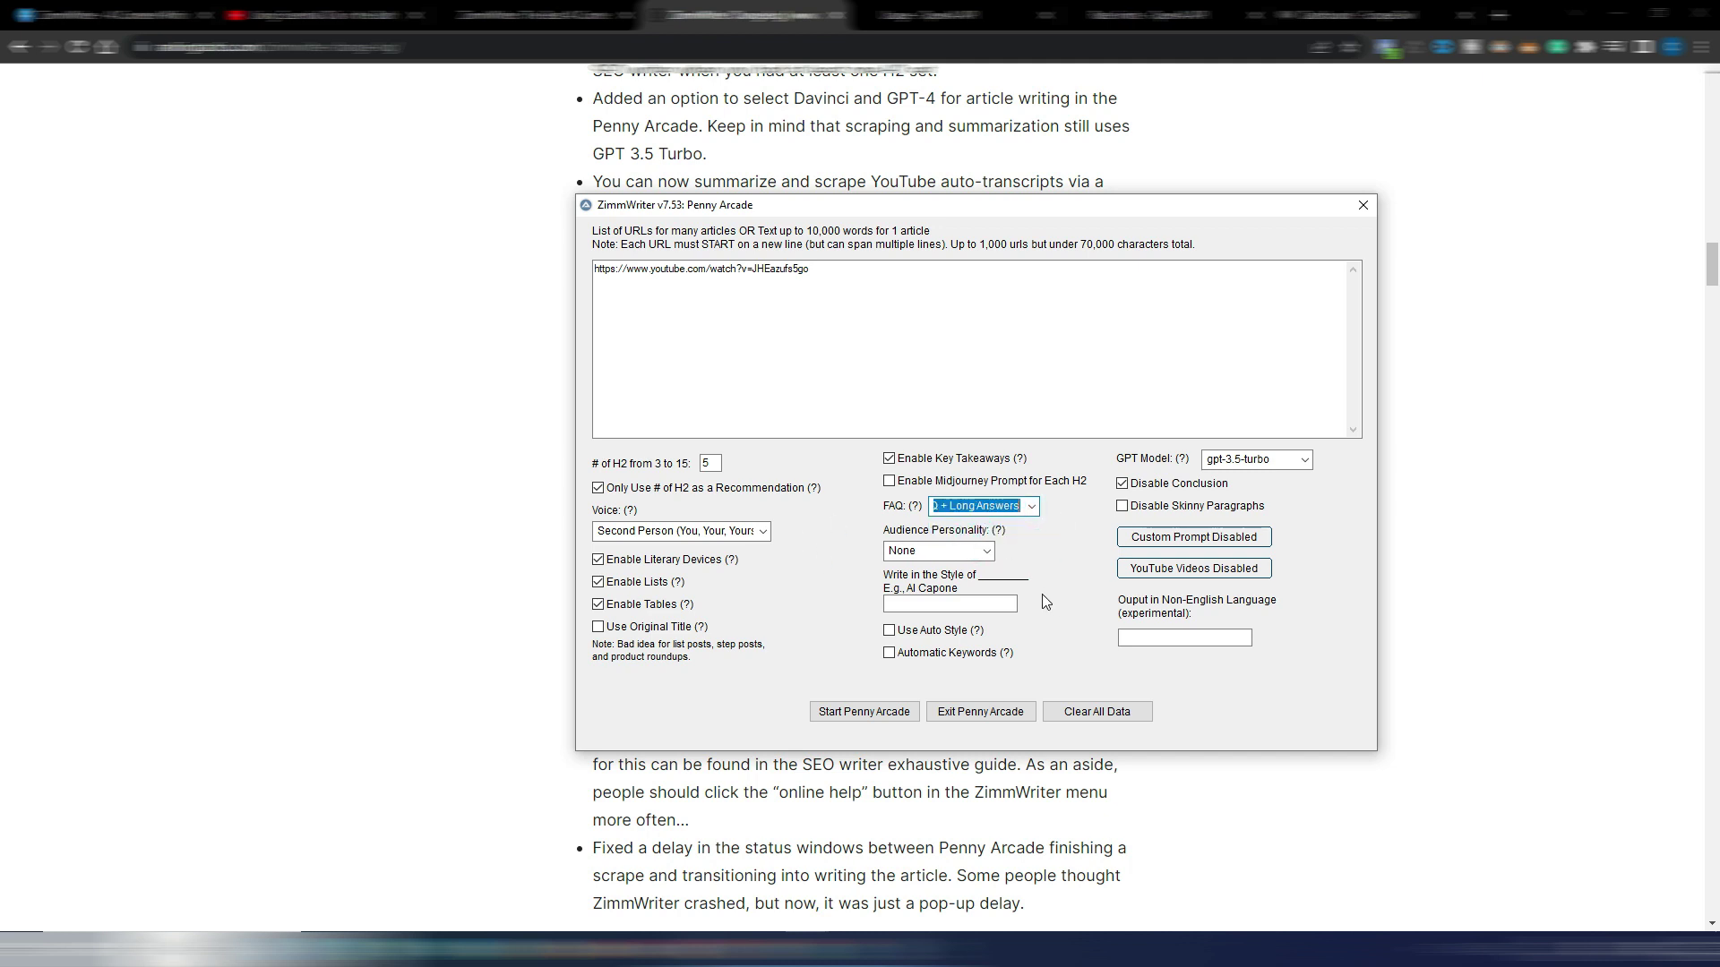
pyautogui.click(889, 631)
pyautogui.click(888, 653)
pyautogui.click(1122, 483)
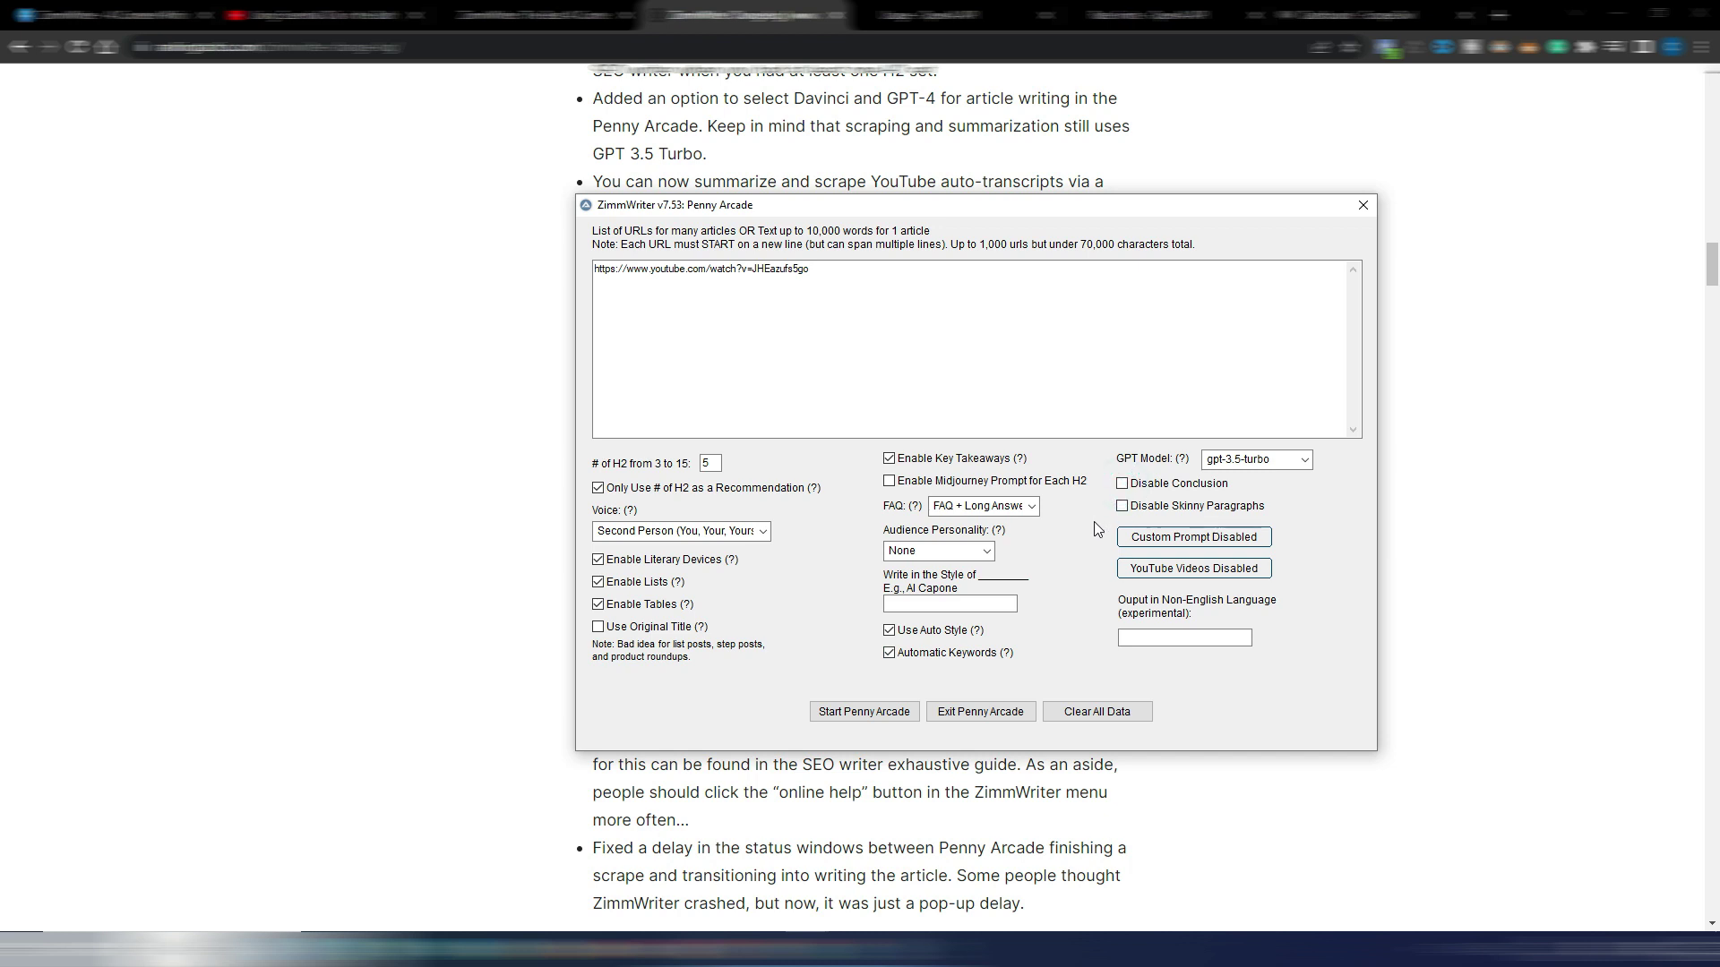
pyautogui.click(1305, 461)
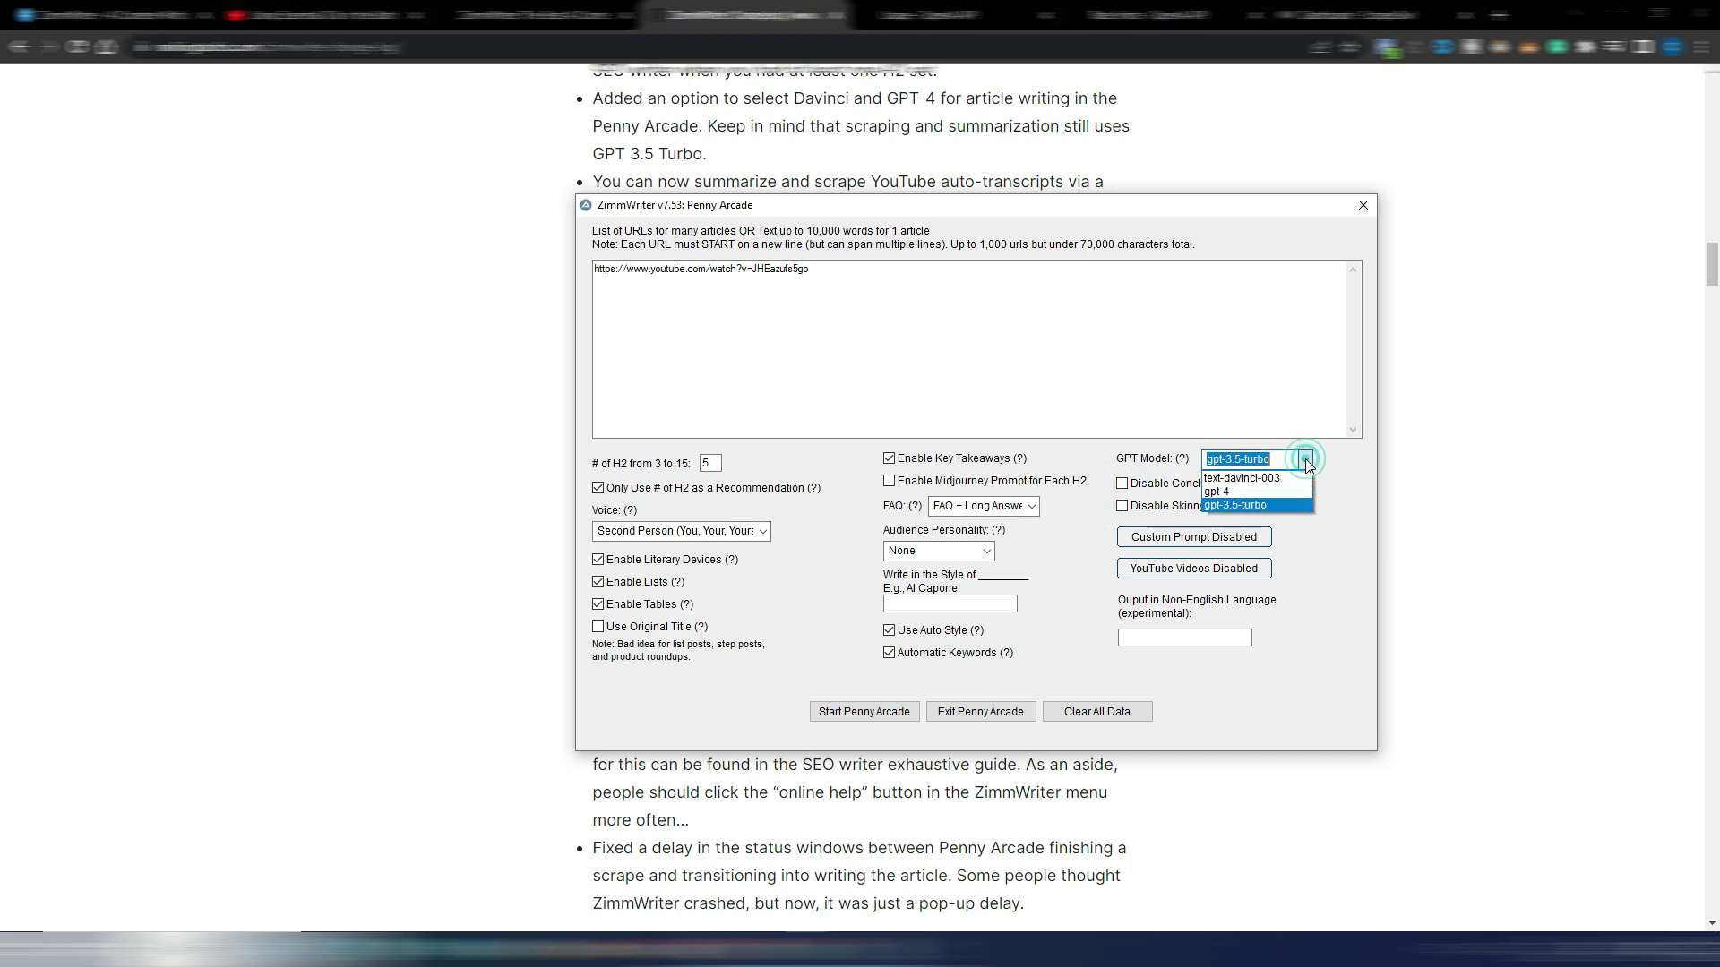
pyautogui.click(1302, 542)
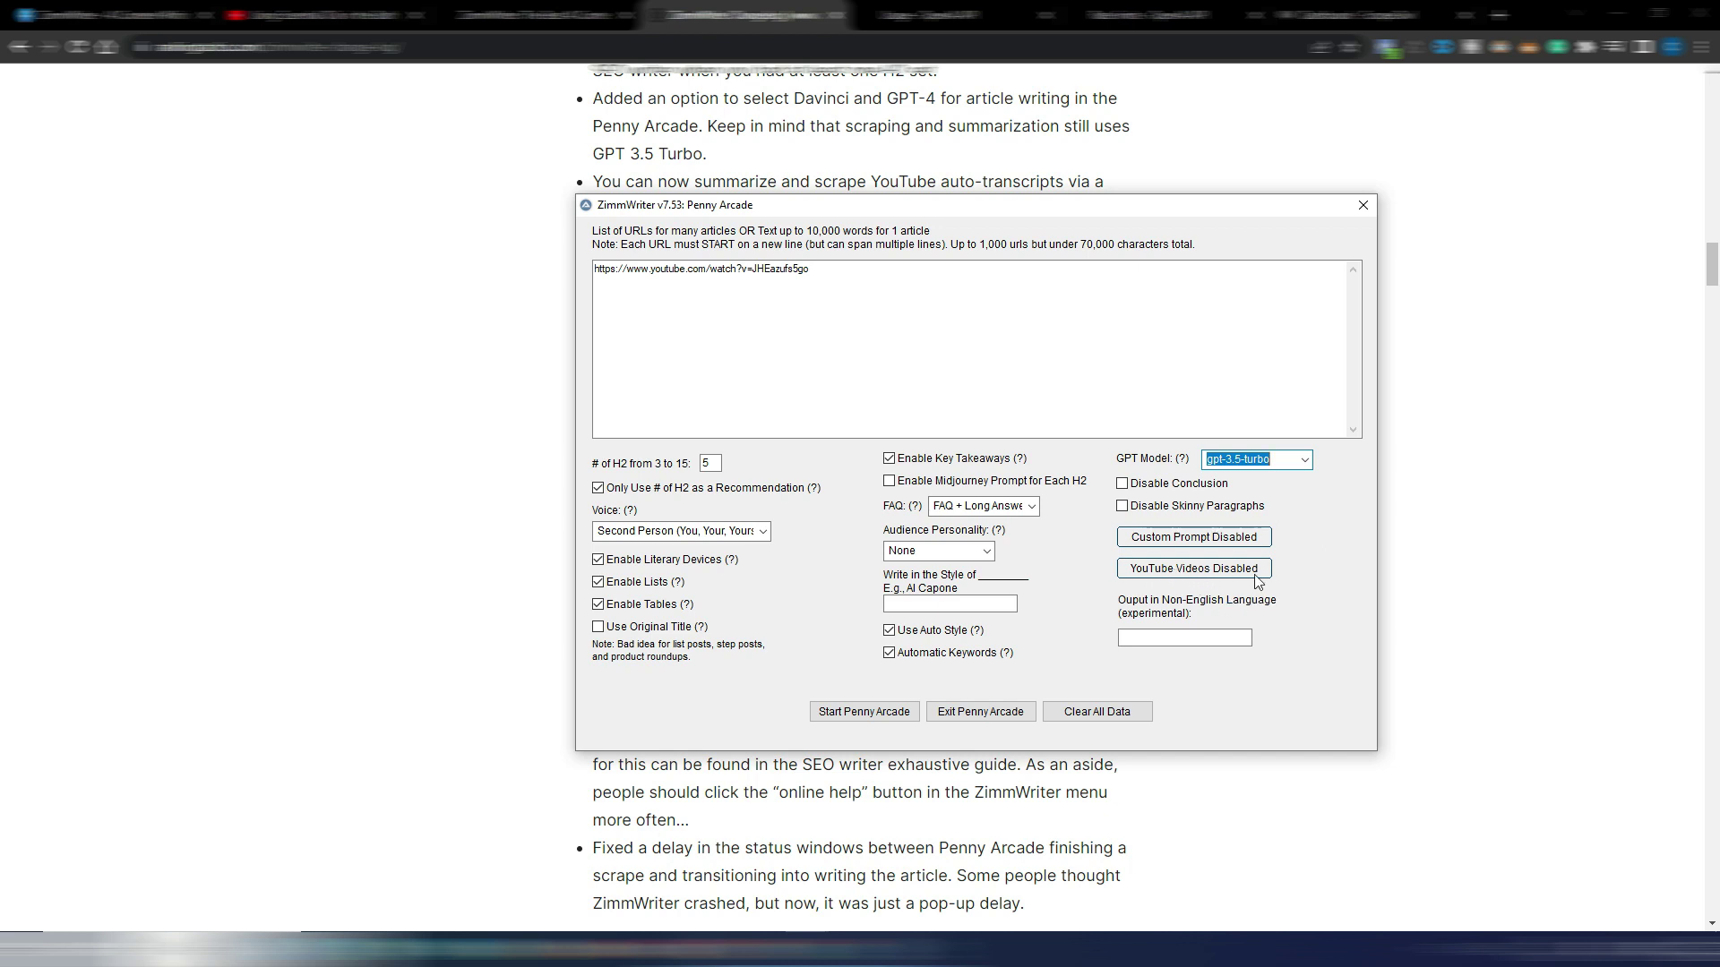
# - Enable Penny Arcade YouTube videos as embed code, with two videos per article
pyautogui.click(1200, 570)
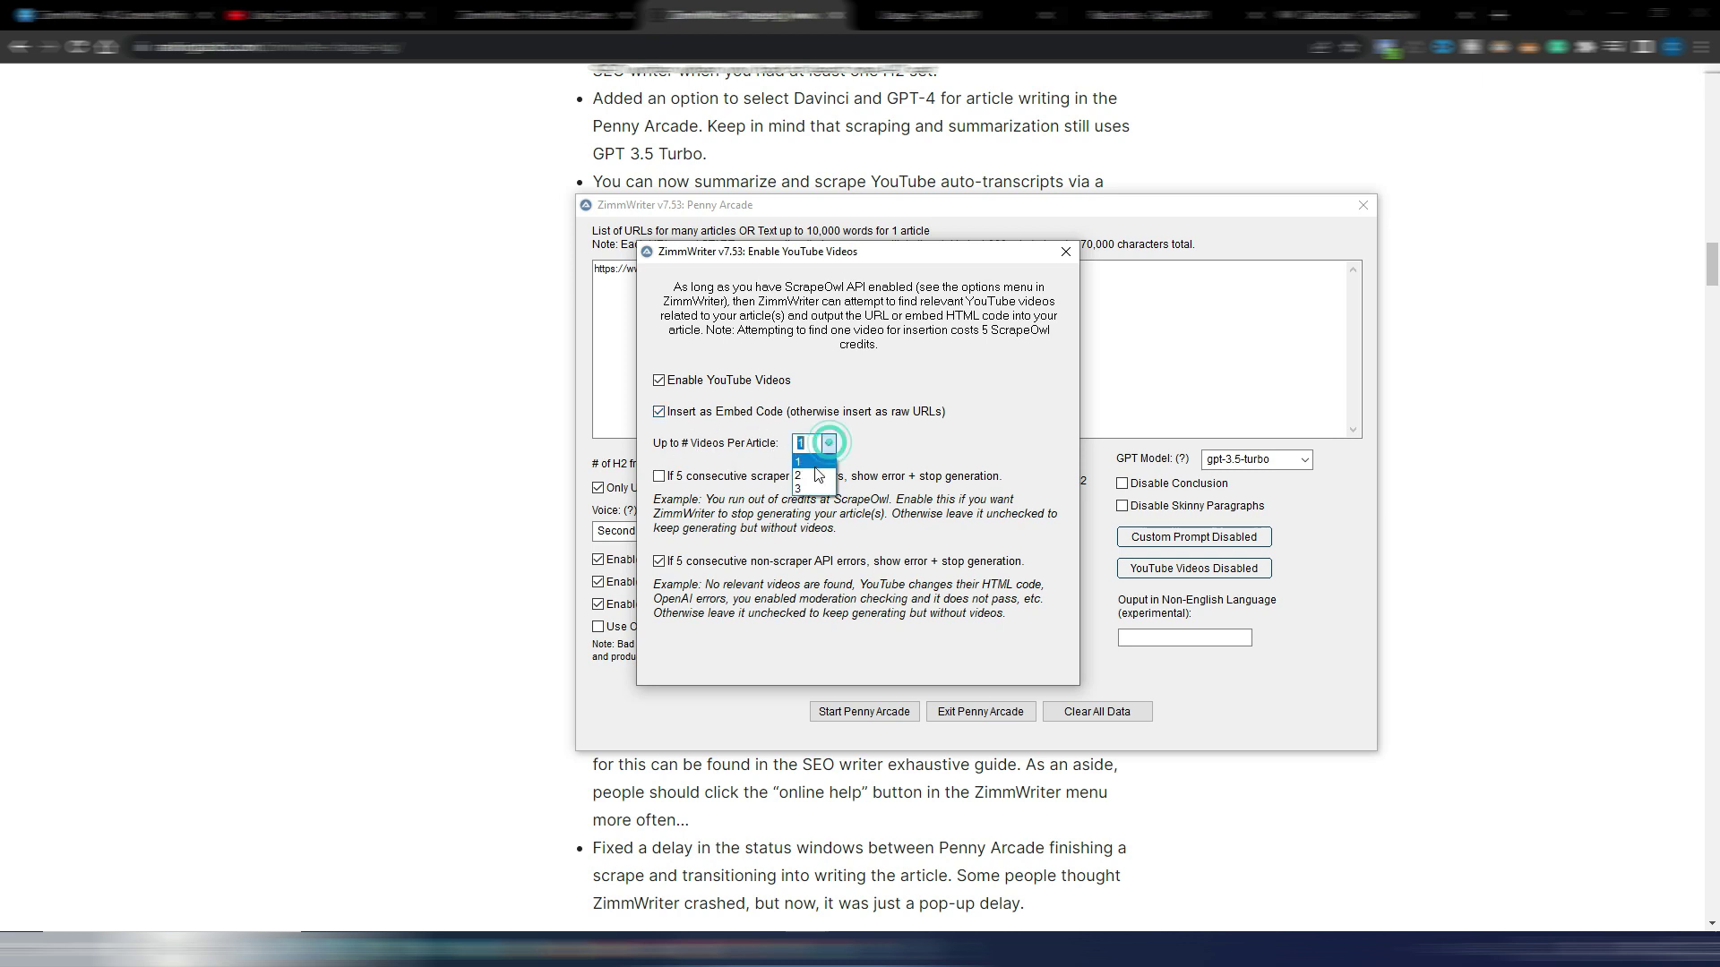
pyautogui.click(814, 476)
pyautogui.click(888, 450)
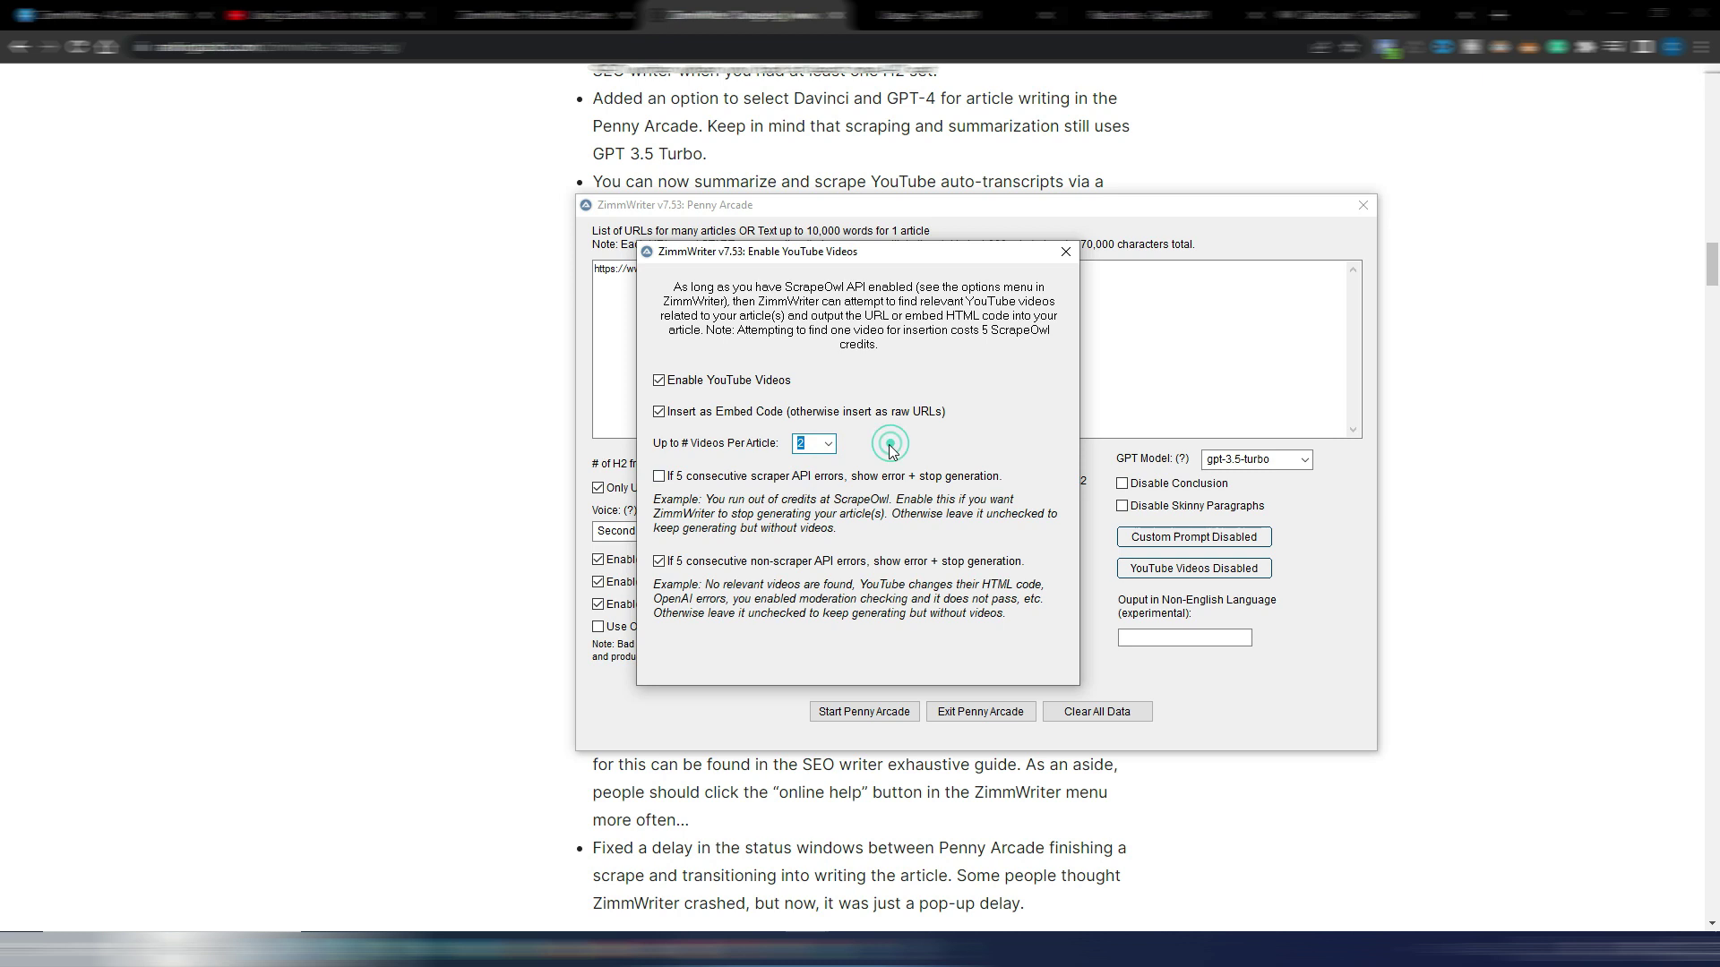
pyautogui.click(819, 443)
pyautogui.click(813, 476)
pyautogui.click(1067, 258)
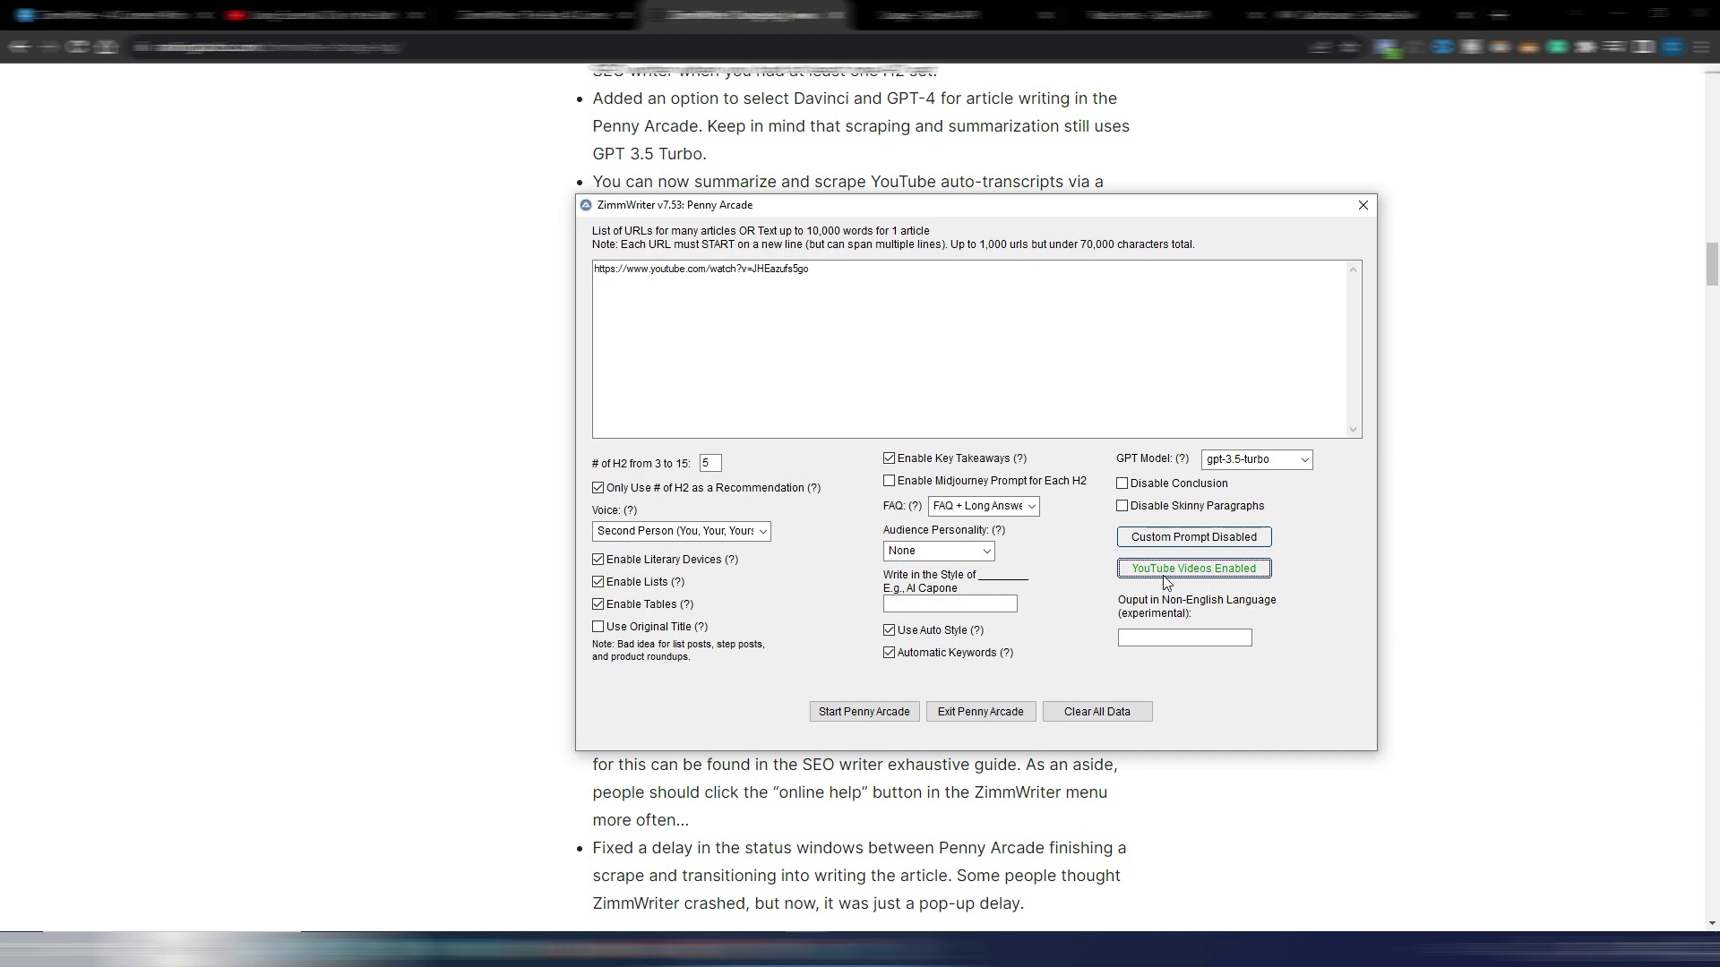
# - Start the Penny Arcade article for the one YouTube URL and confirm the prompts
pyautogui.click(1177, 637)
pyautogui.click(867, 716)
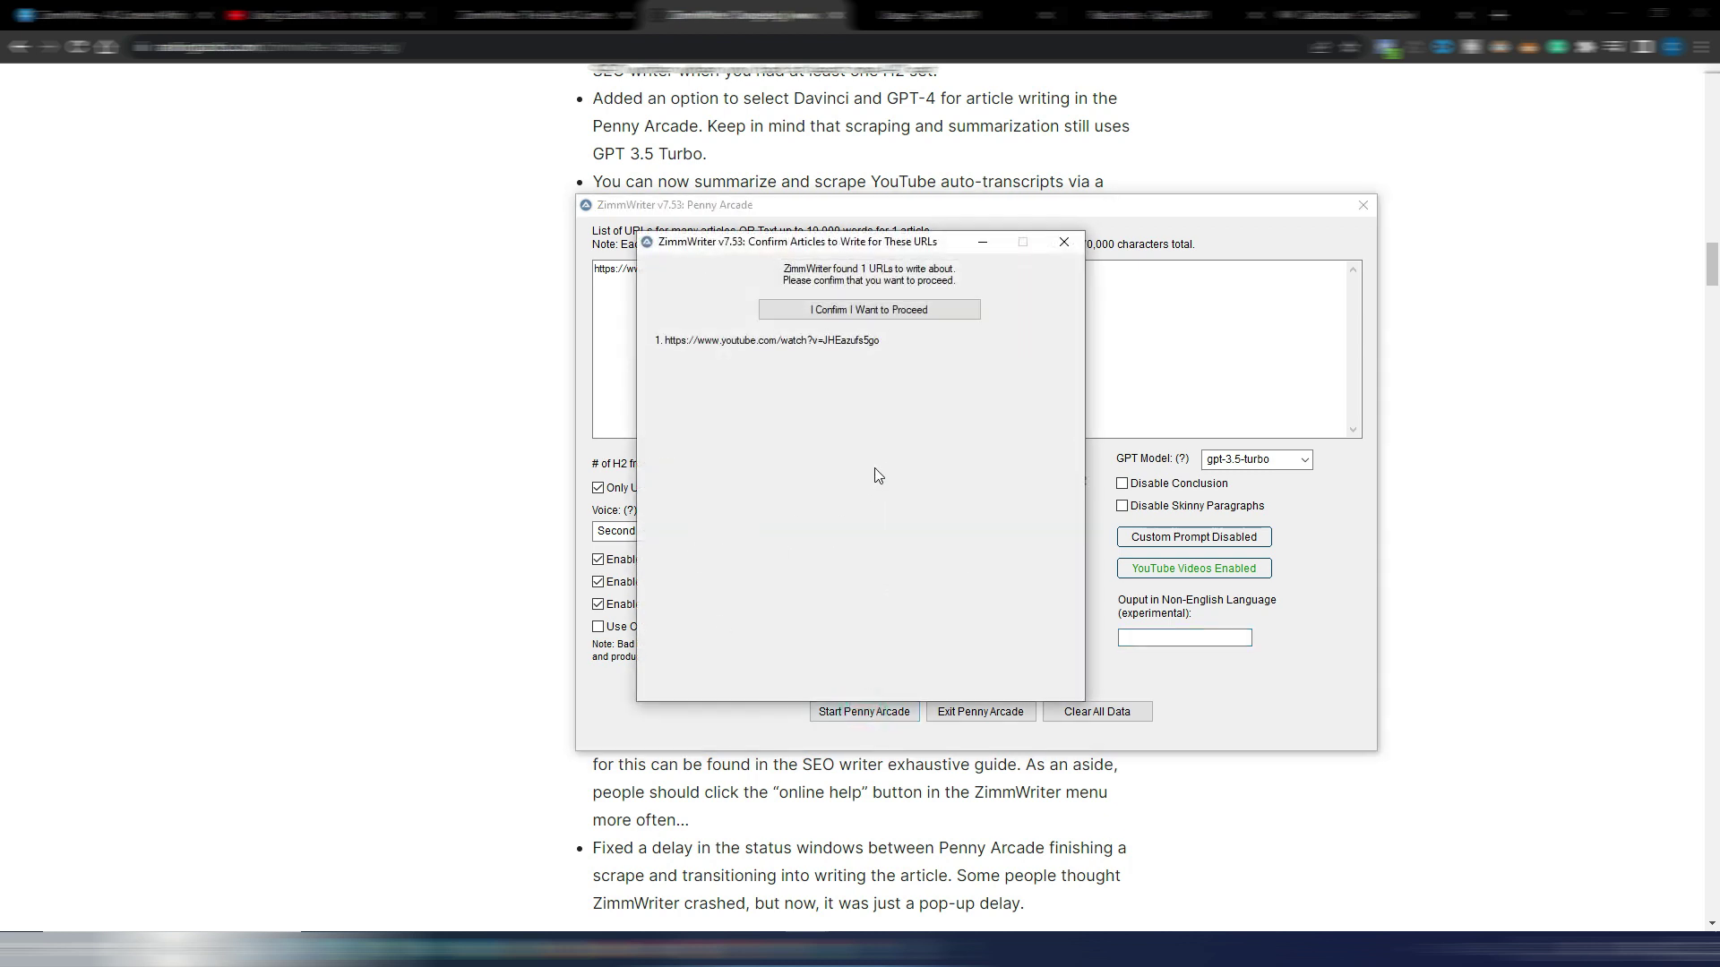
pyautogui.click(870, 311)
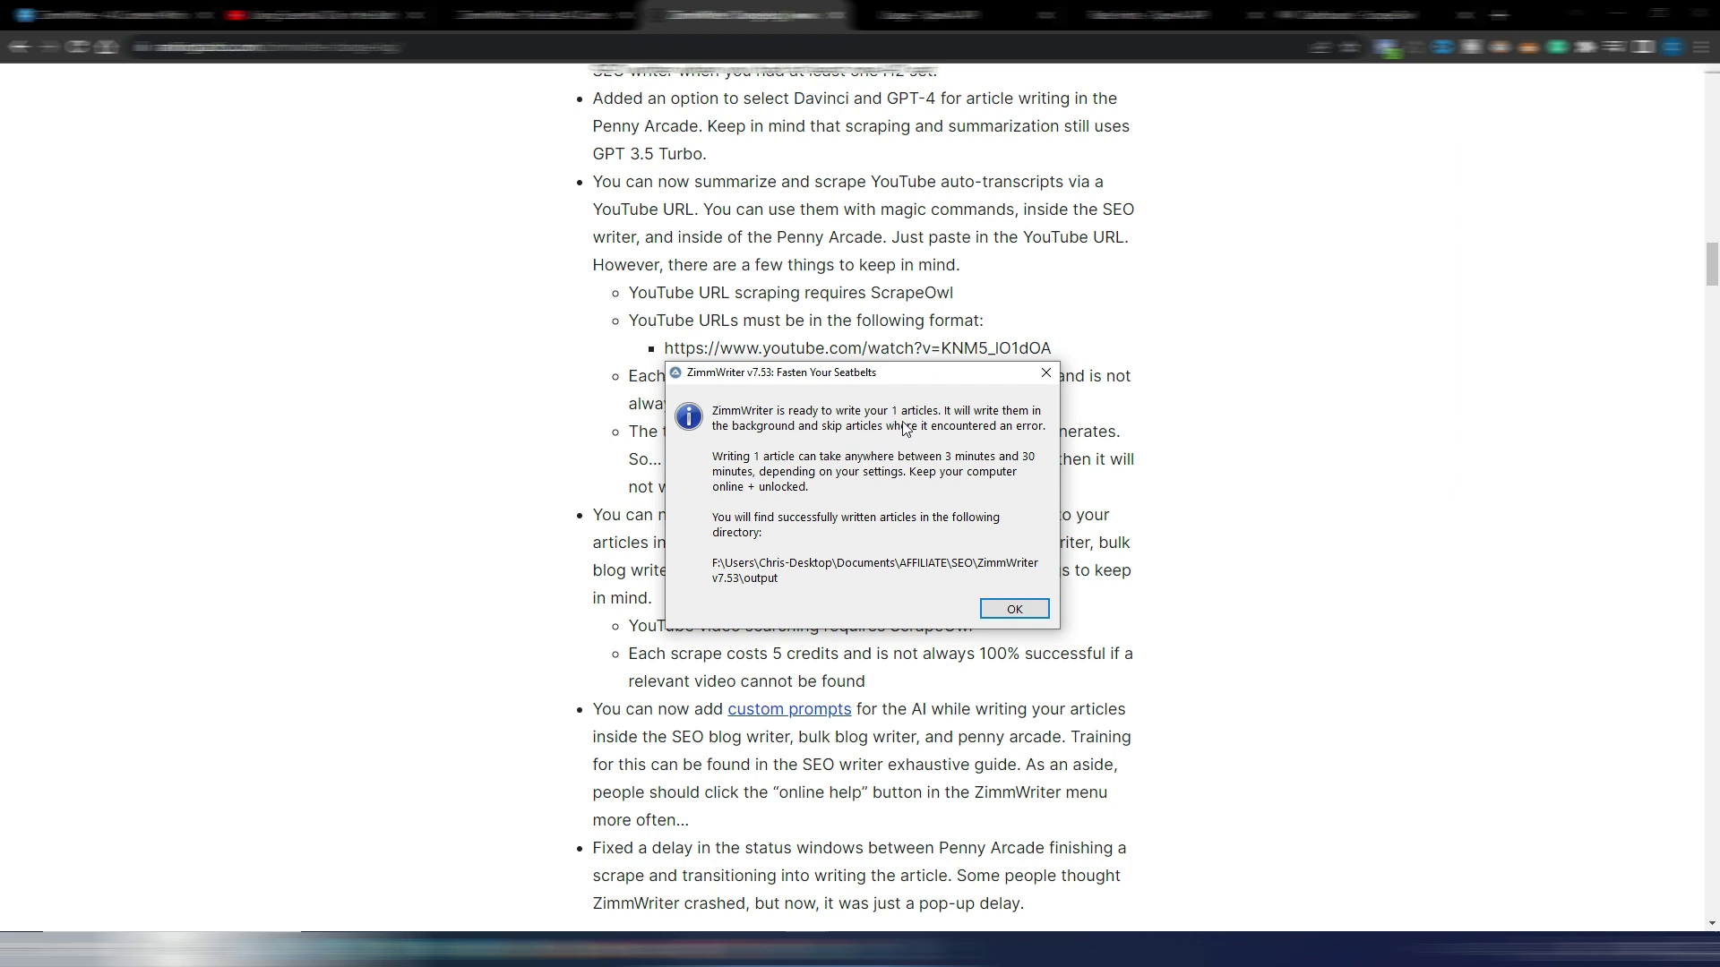
pyautogui.click(1014, 611)
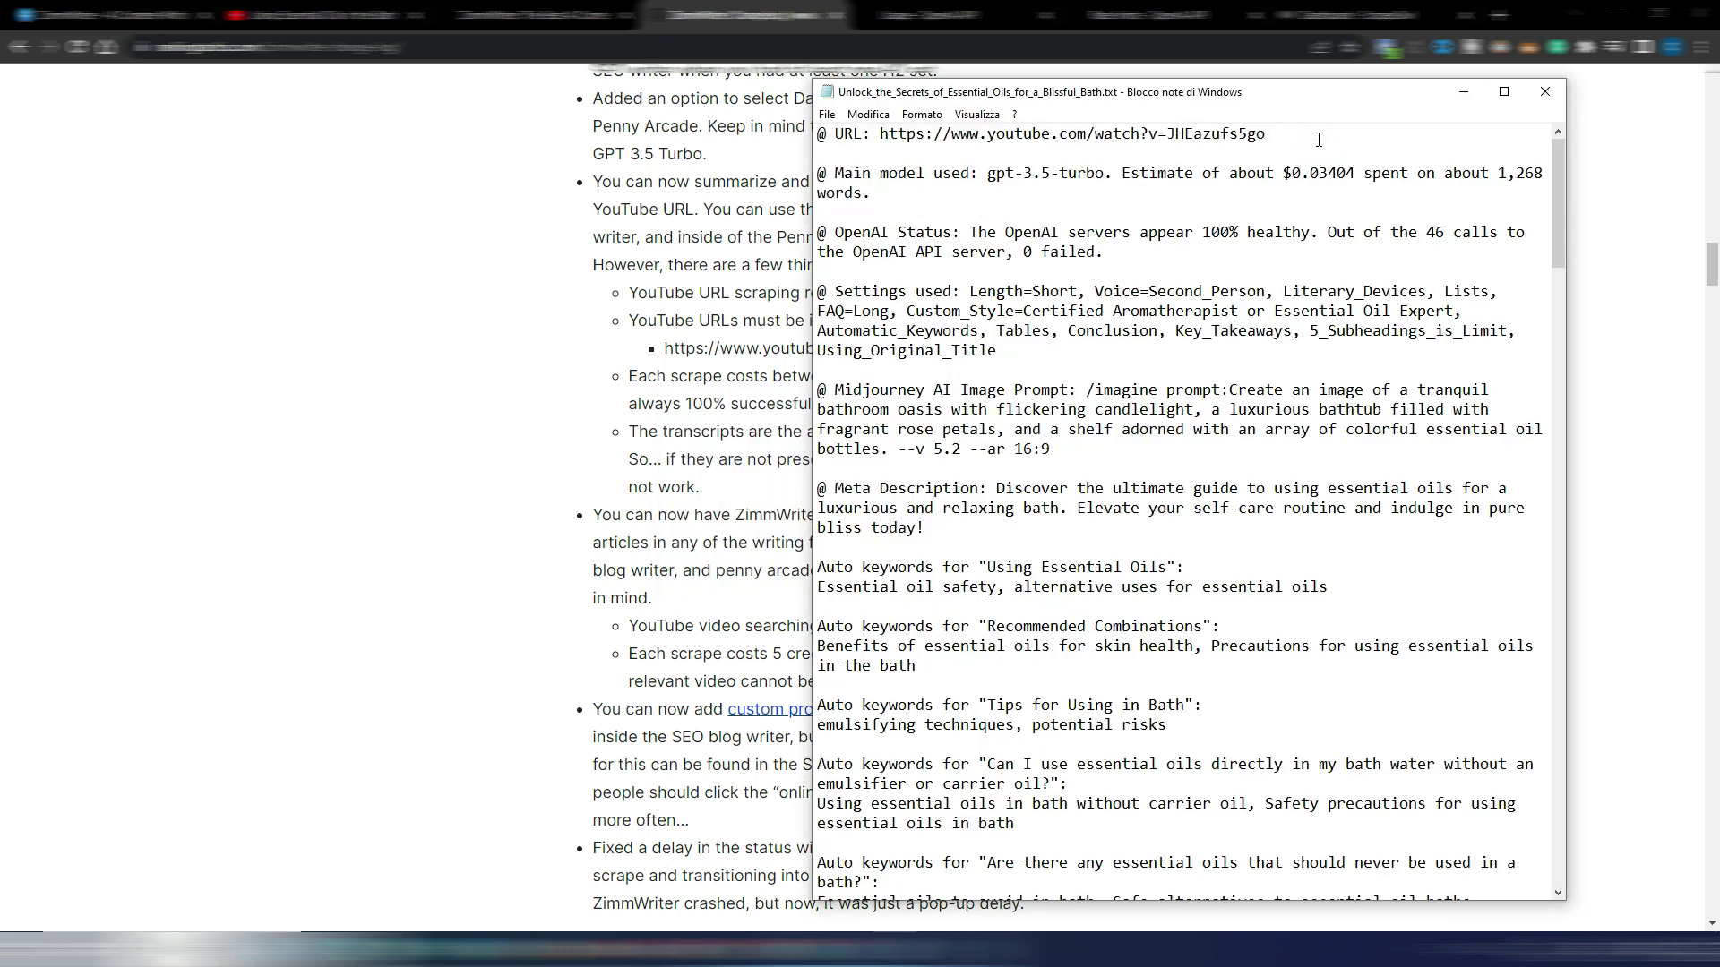
# - Highlight the source URL, cost estimate, Midjourney prompt and meta description in the output file
pyautogui.moveTo(1284, 139); pyautogui.dragTo(888, 135)
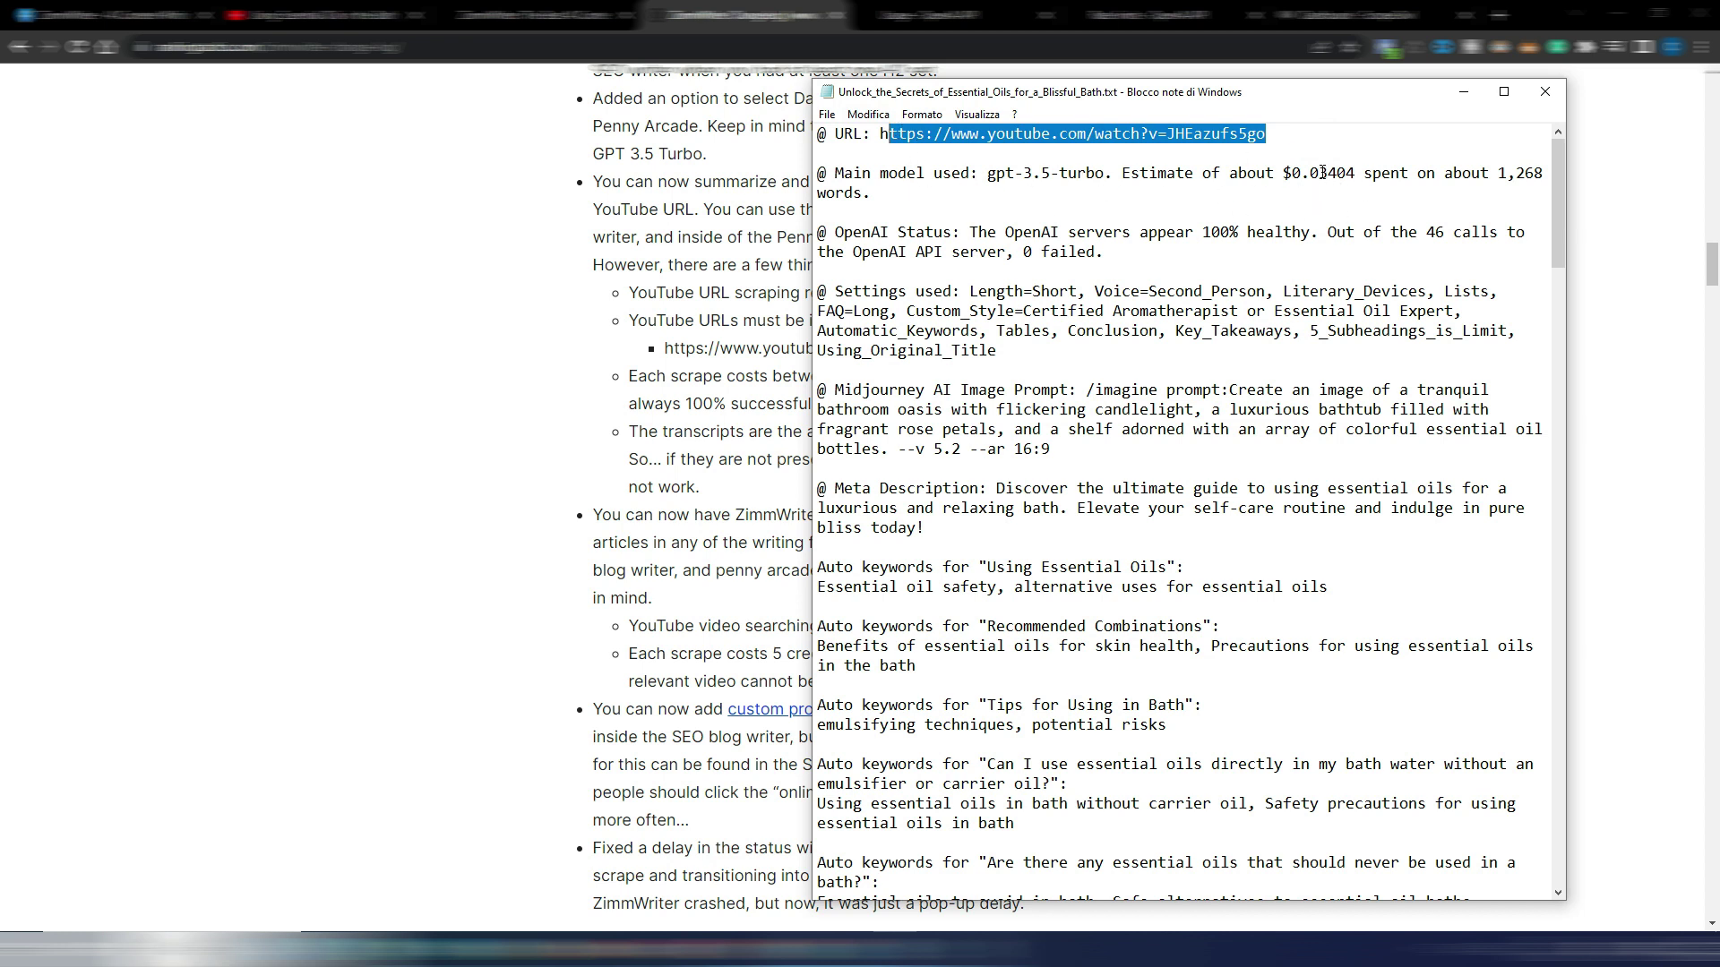
pyautogui.click(1321, 174)
pyautogui.hotkey('shift', 'Right')
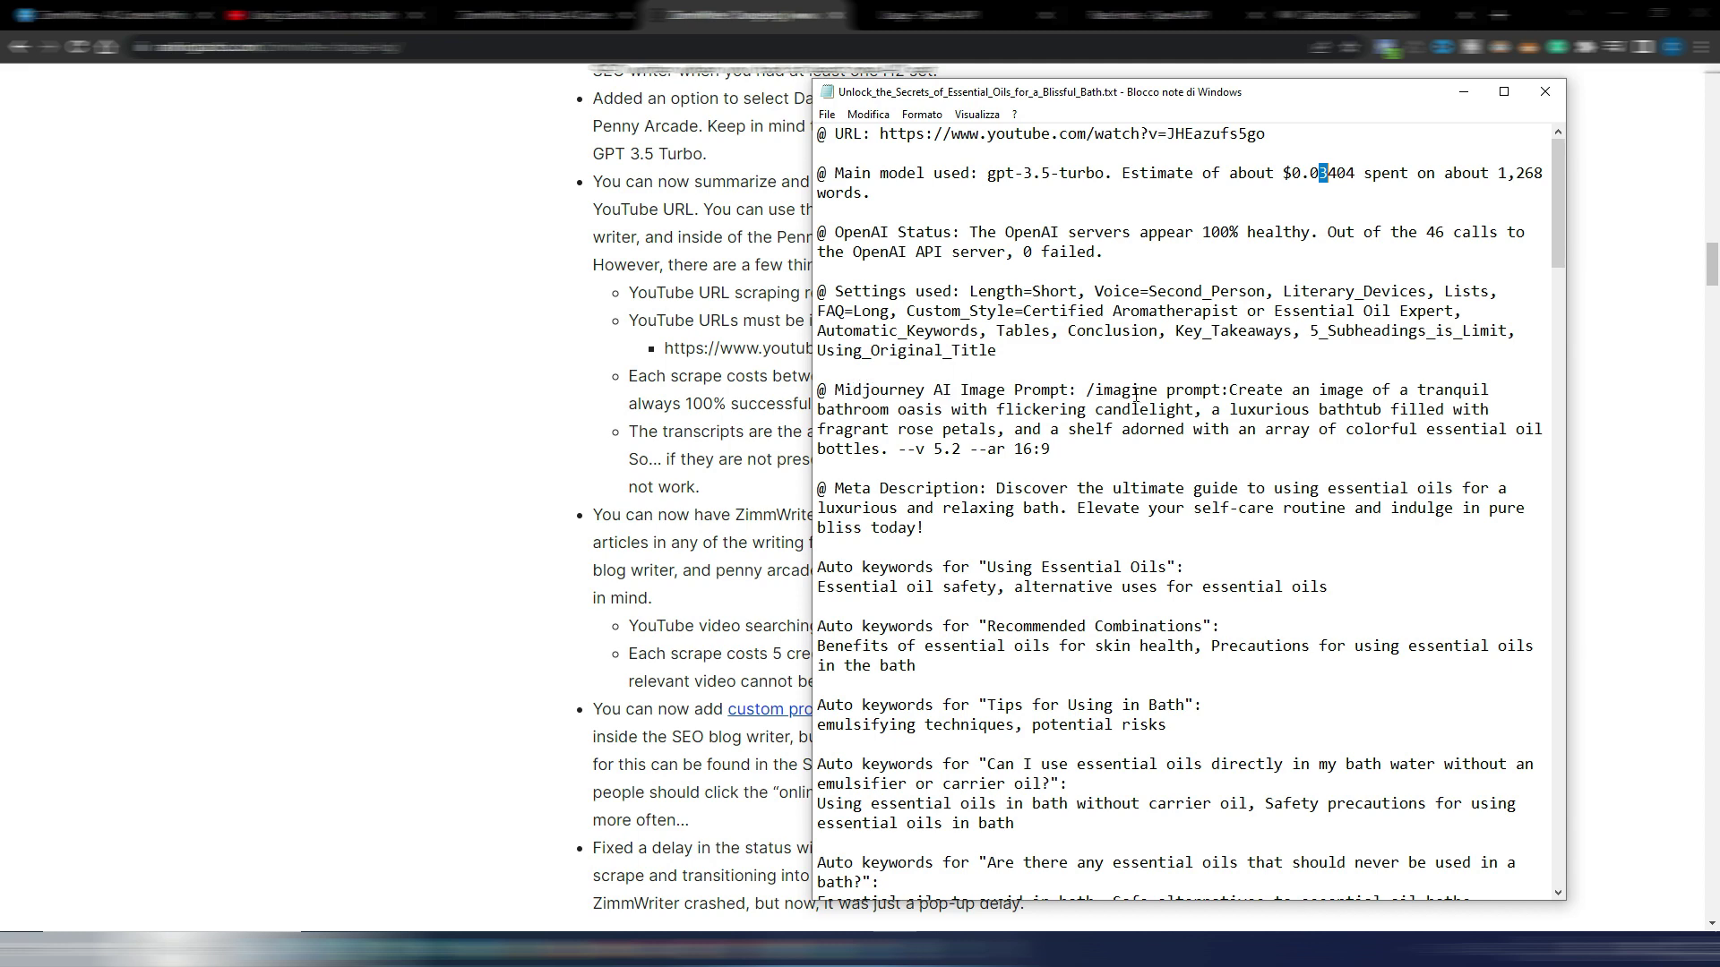
pyautogui.moveTo(1089, 390); pyautogui.dragTo(1091, 440)
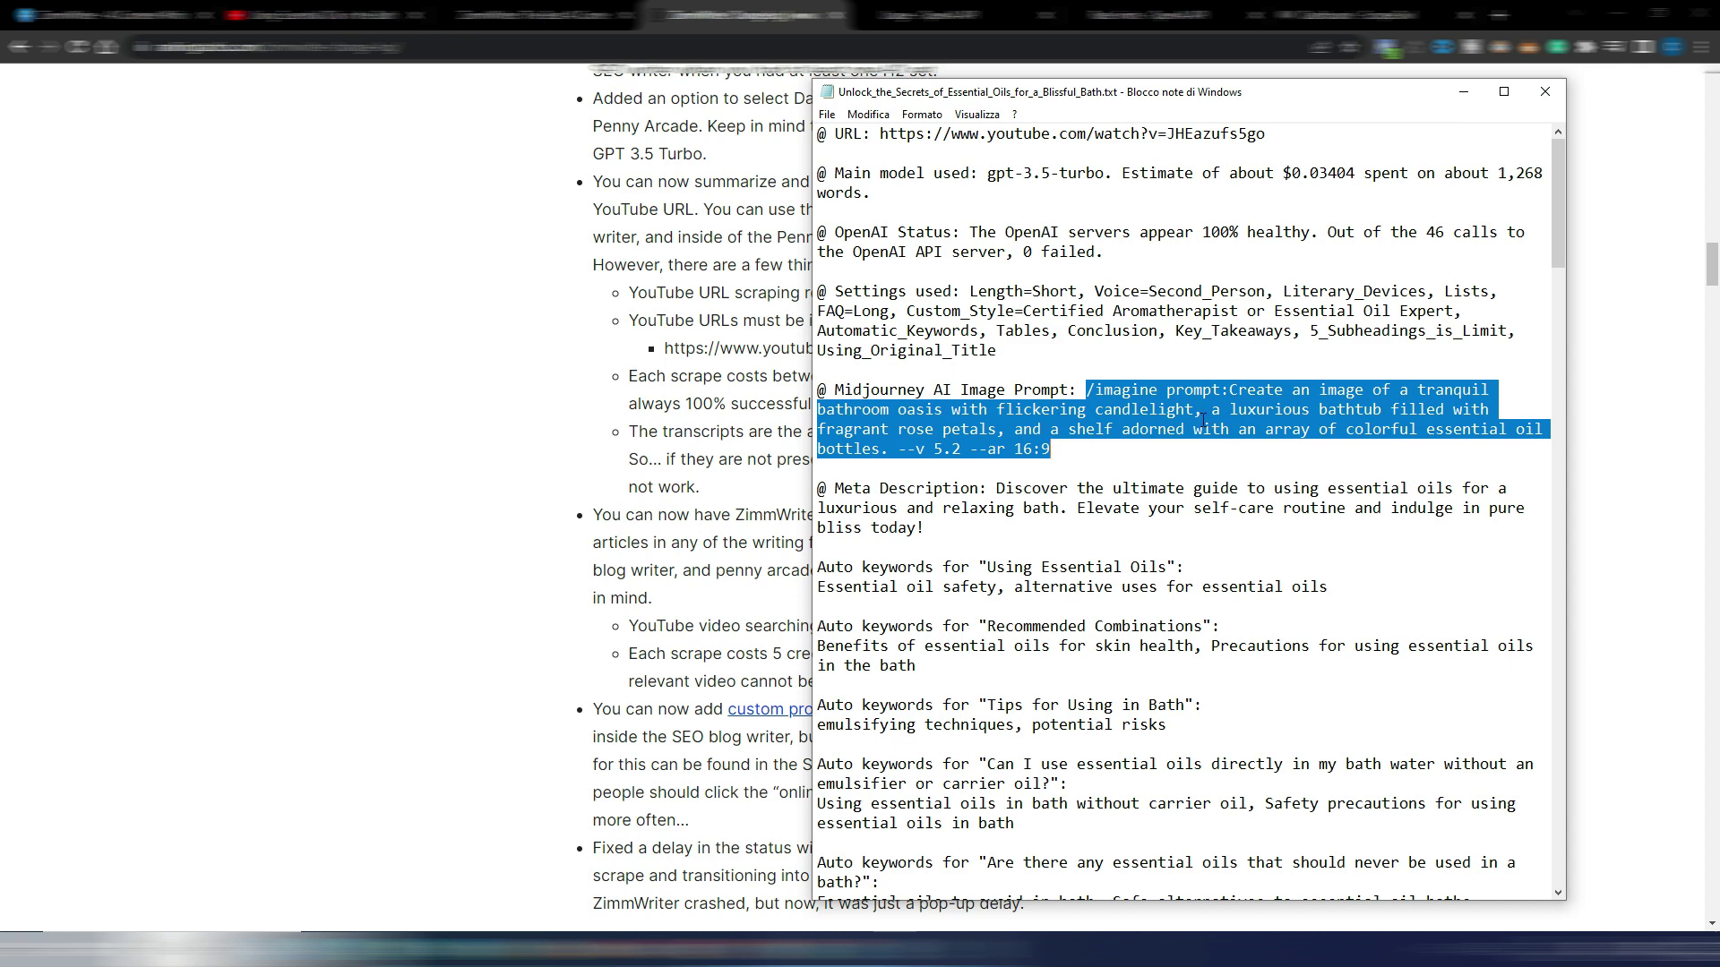
pyautogui.click(1066, 488)
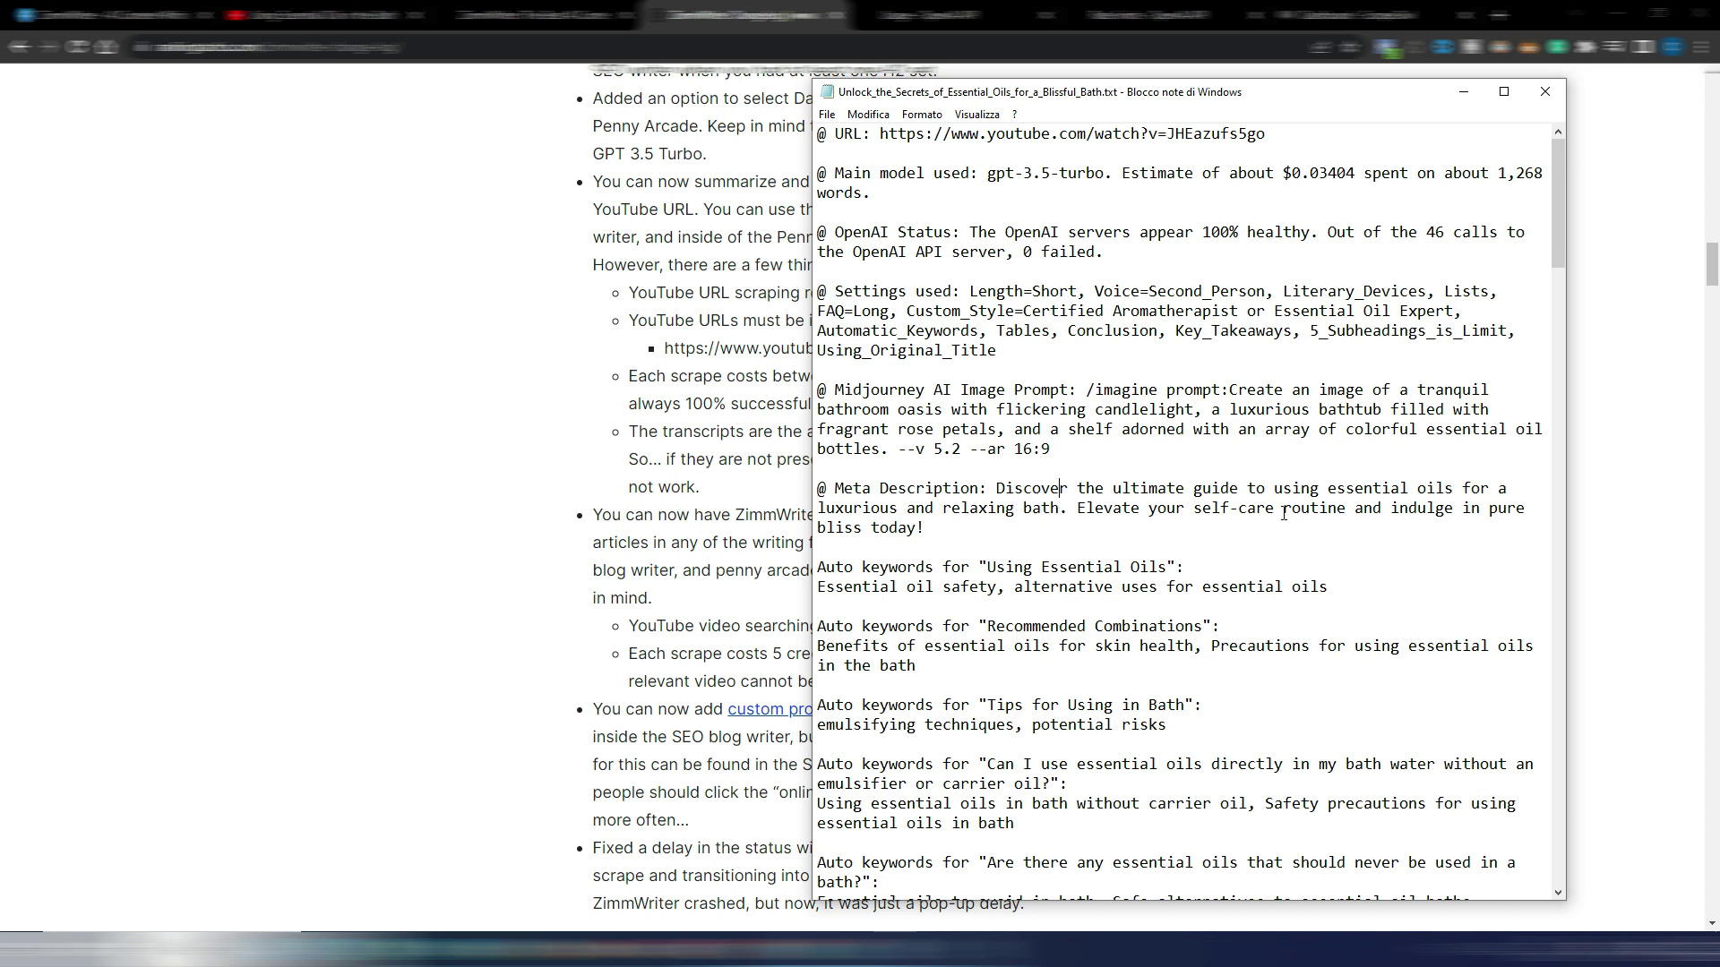
pyautogui.scroll(-2, 961, 523)
pyautogui.scroll(-1, 962, 400)
pyautogui.scroll(-1, 968, 444)
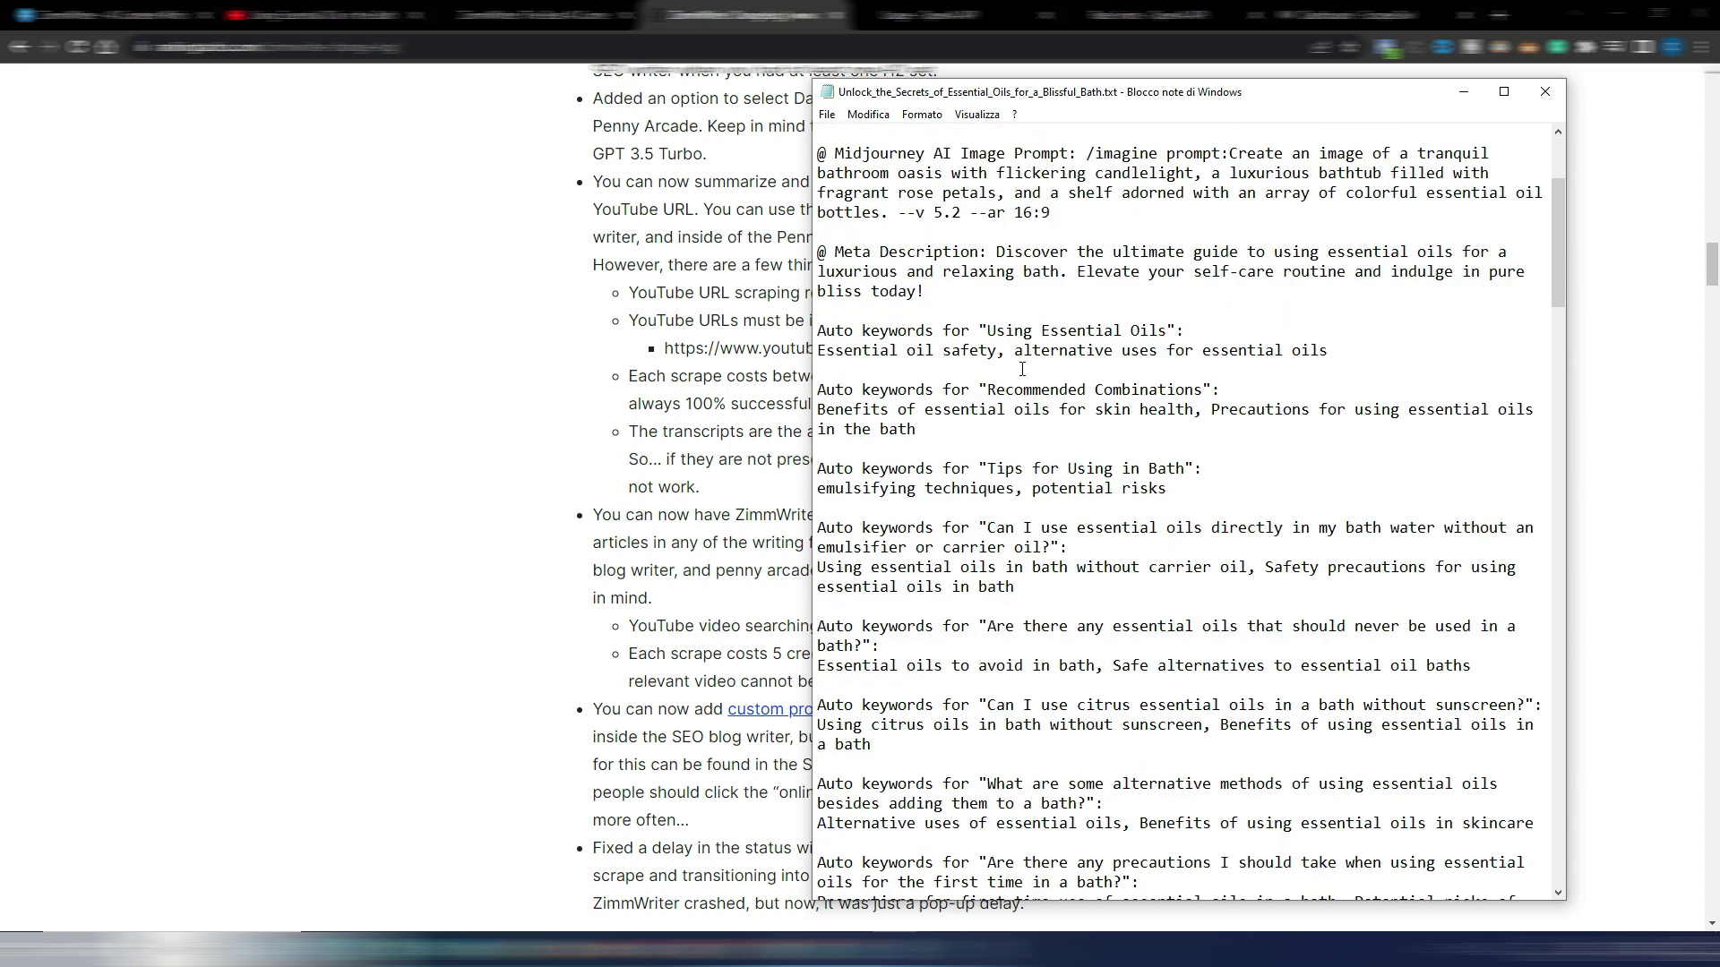
pyautogui.scroll(-12, 1022, 368)
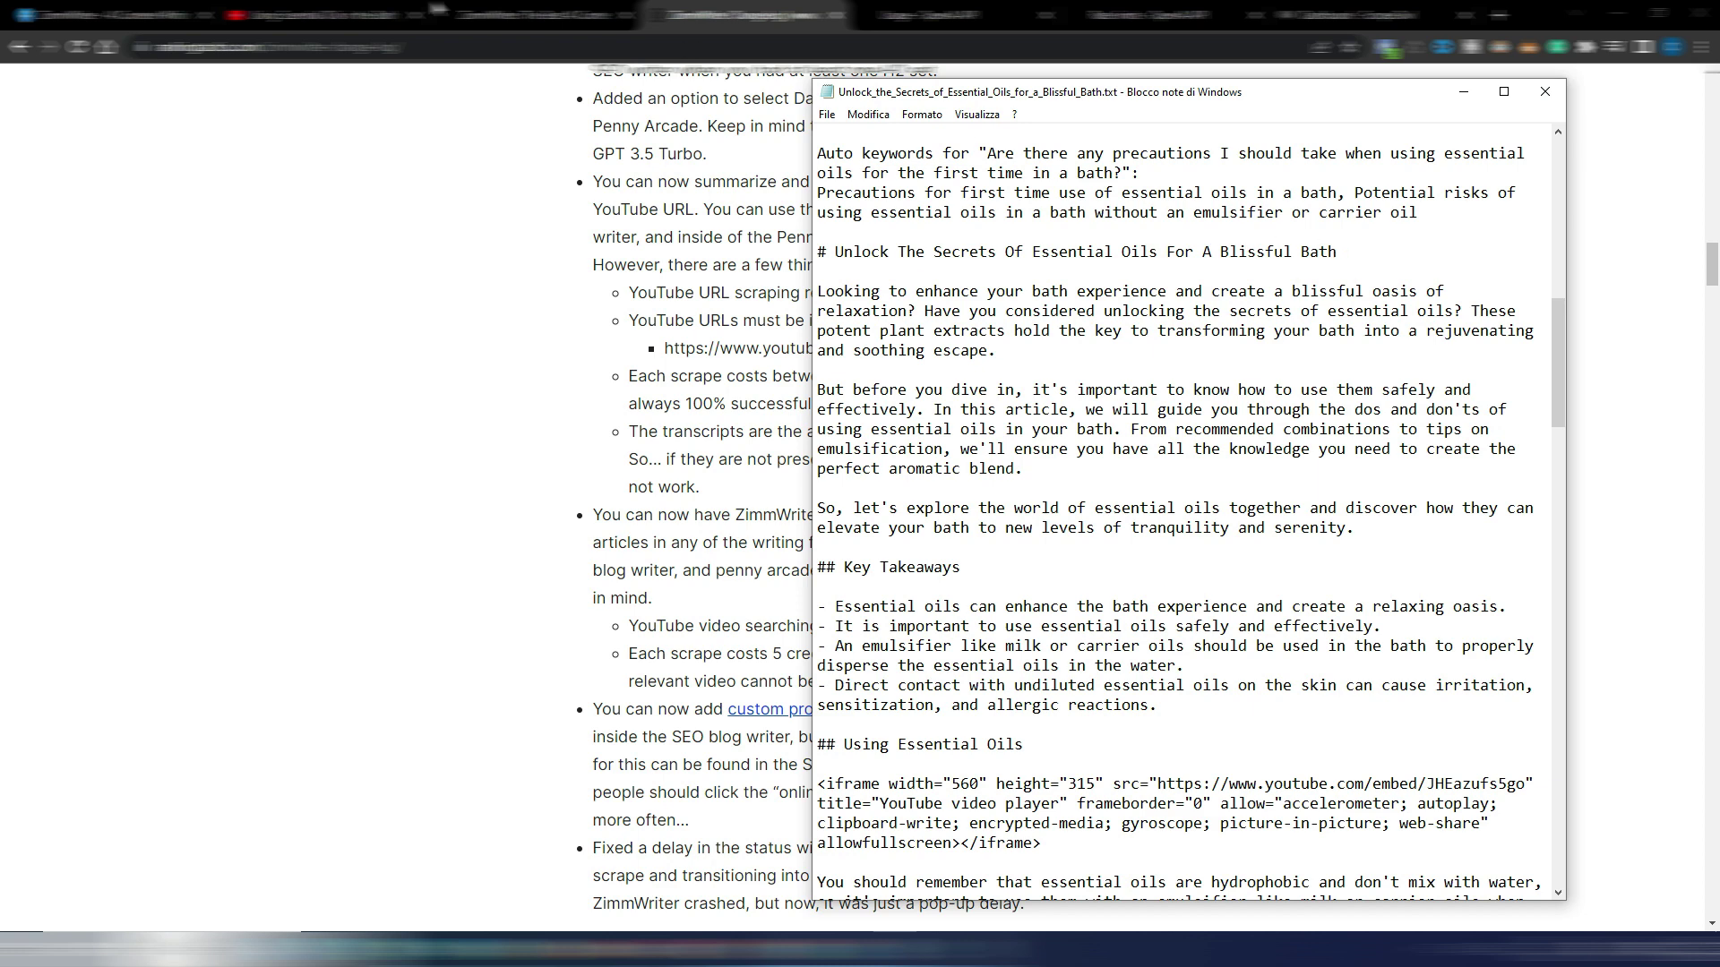
# - Copy the article's H1 heading from Notepad into the WordPress post title
pyautogui.click(303, 16)
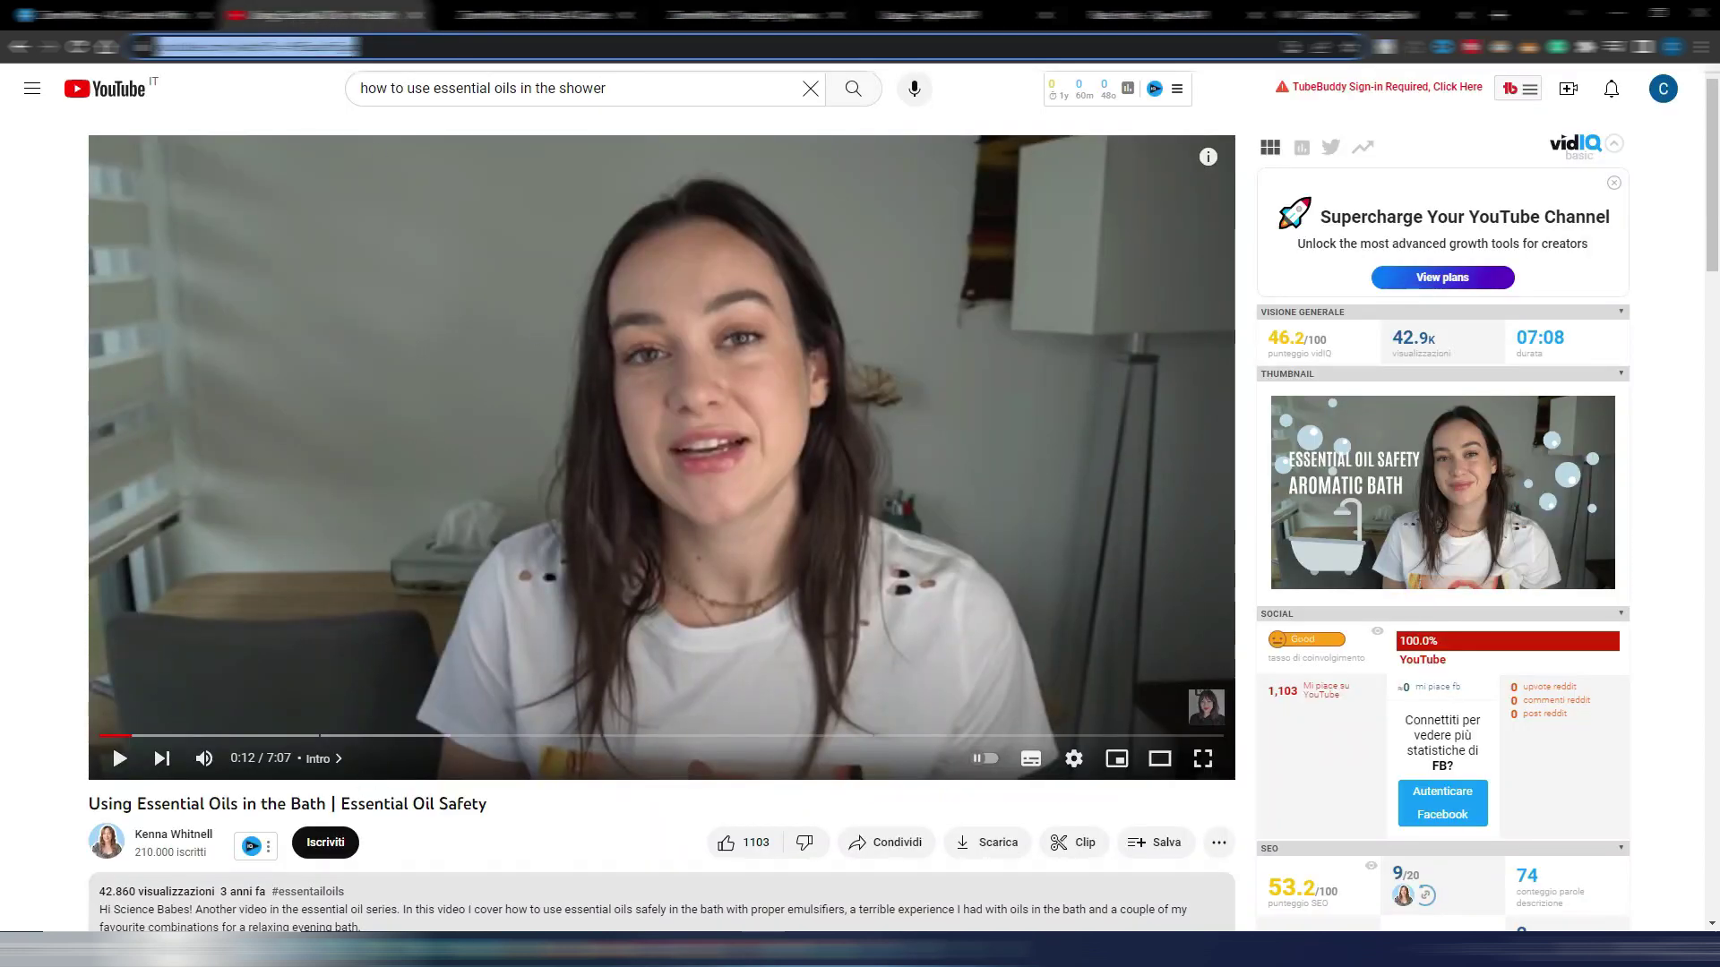
pyautogui.hotkey('alt', 'Tab')
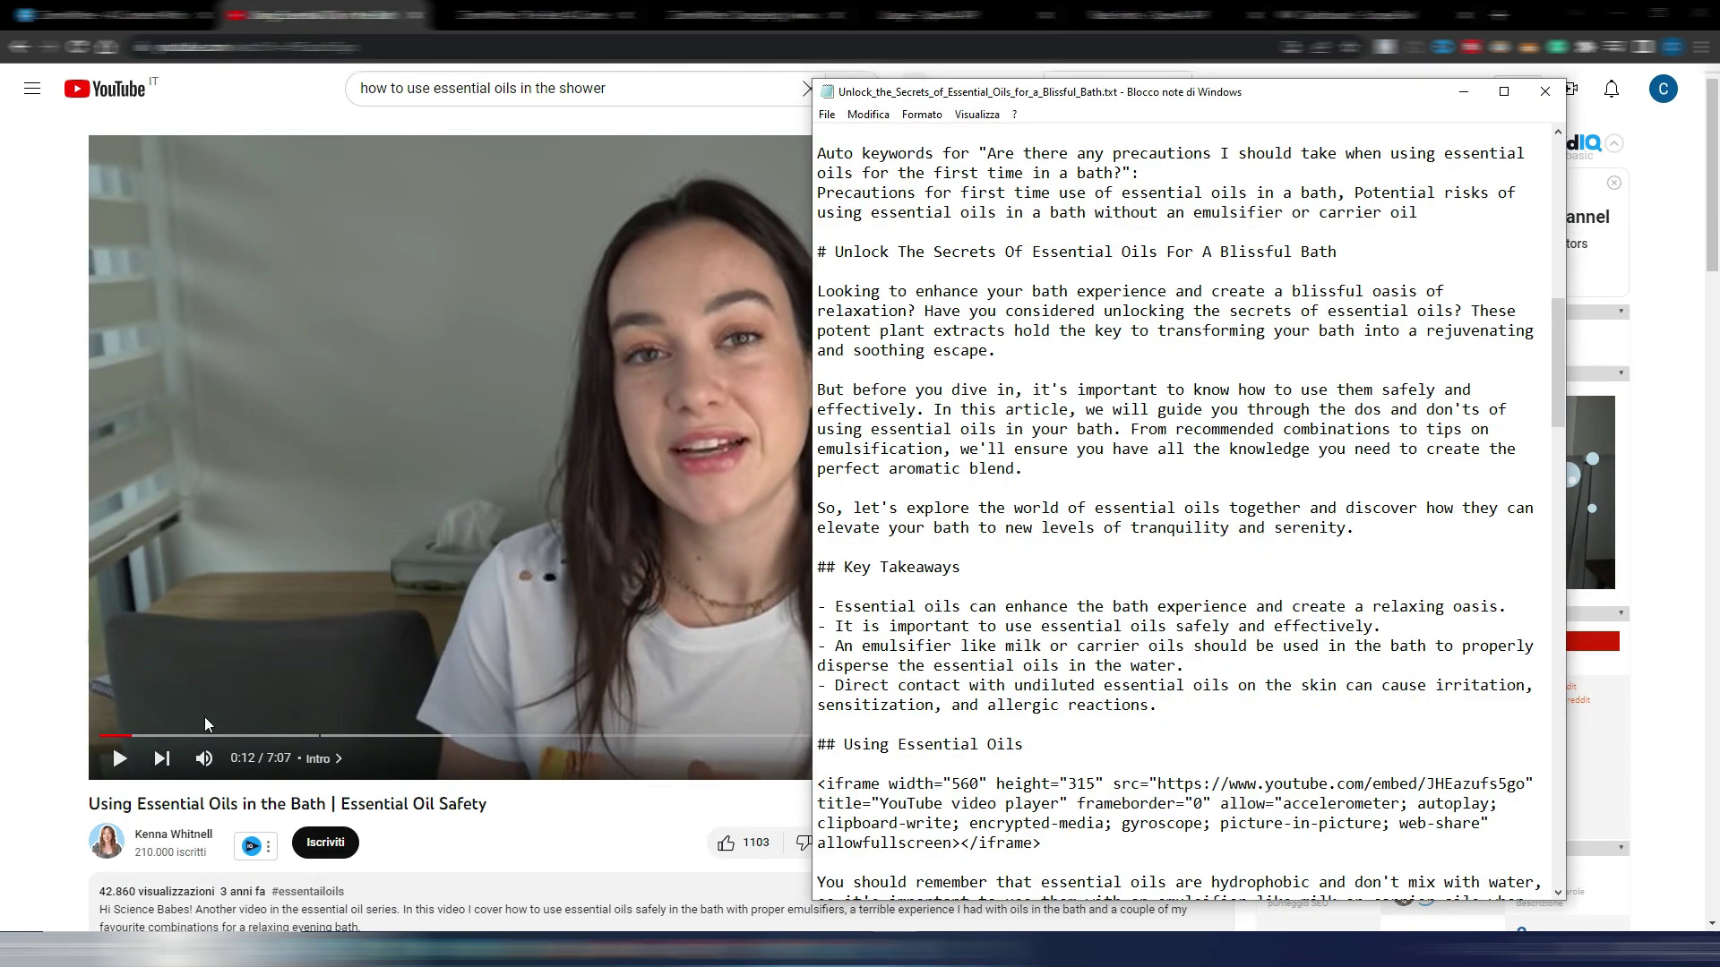
pyautogui.hotkey('ctrl', 'Tab')
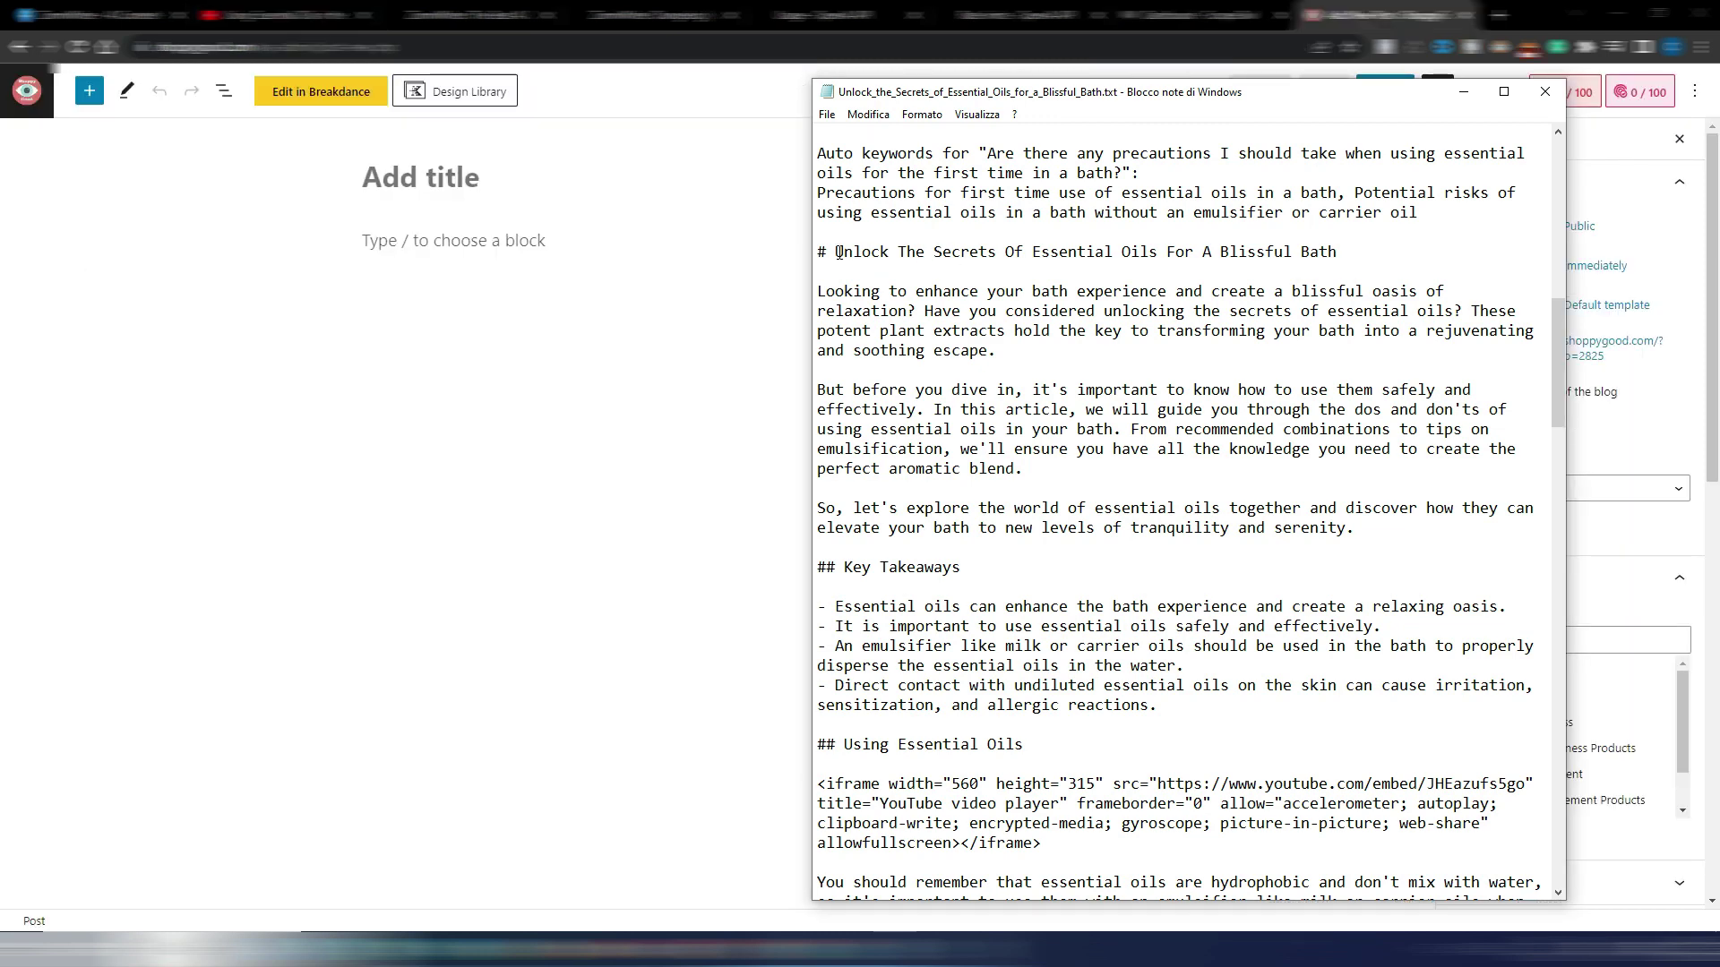
pyautogui.hotkey('shift', 'End')
pyautogui.hotkey('ctrl', 'c')
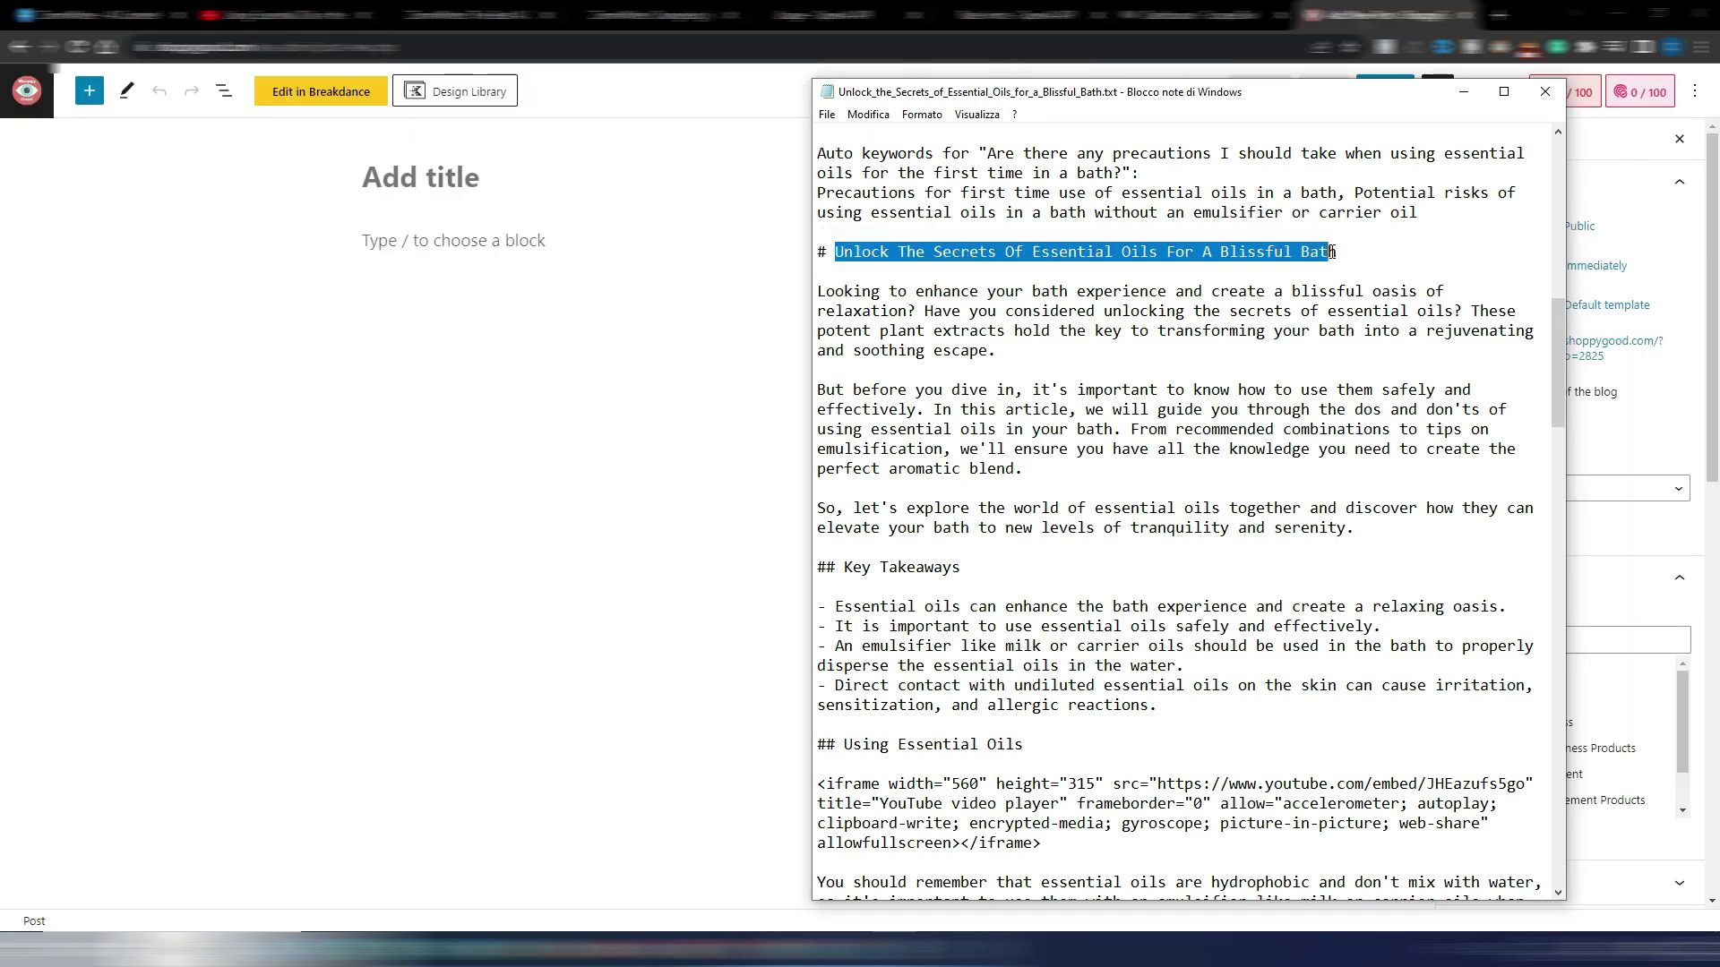
pyautogui.click(575, 128)
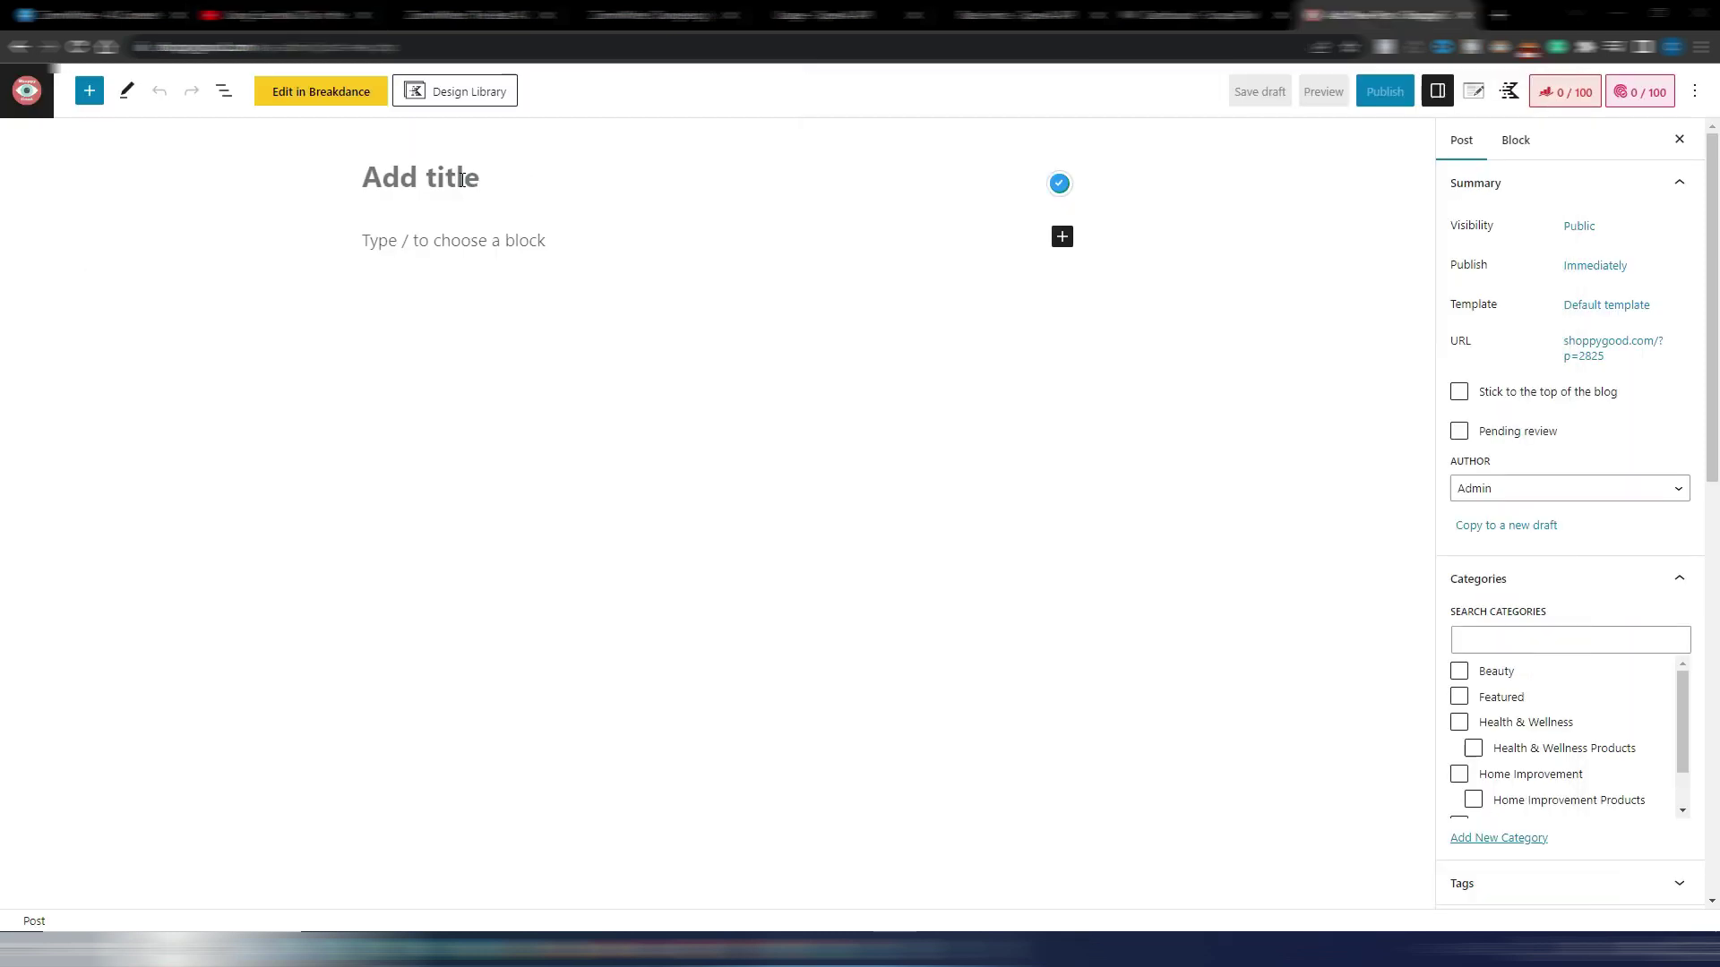
pyautogui.click(446, 178)
pyautogui.hotkey('ctrl', 'v')
# - Paste the full Notepad article text into the post body paragraph
pyautogui.click(469, 285)
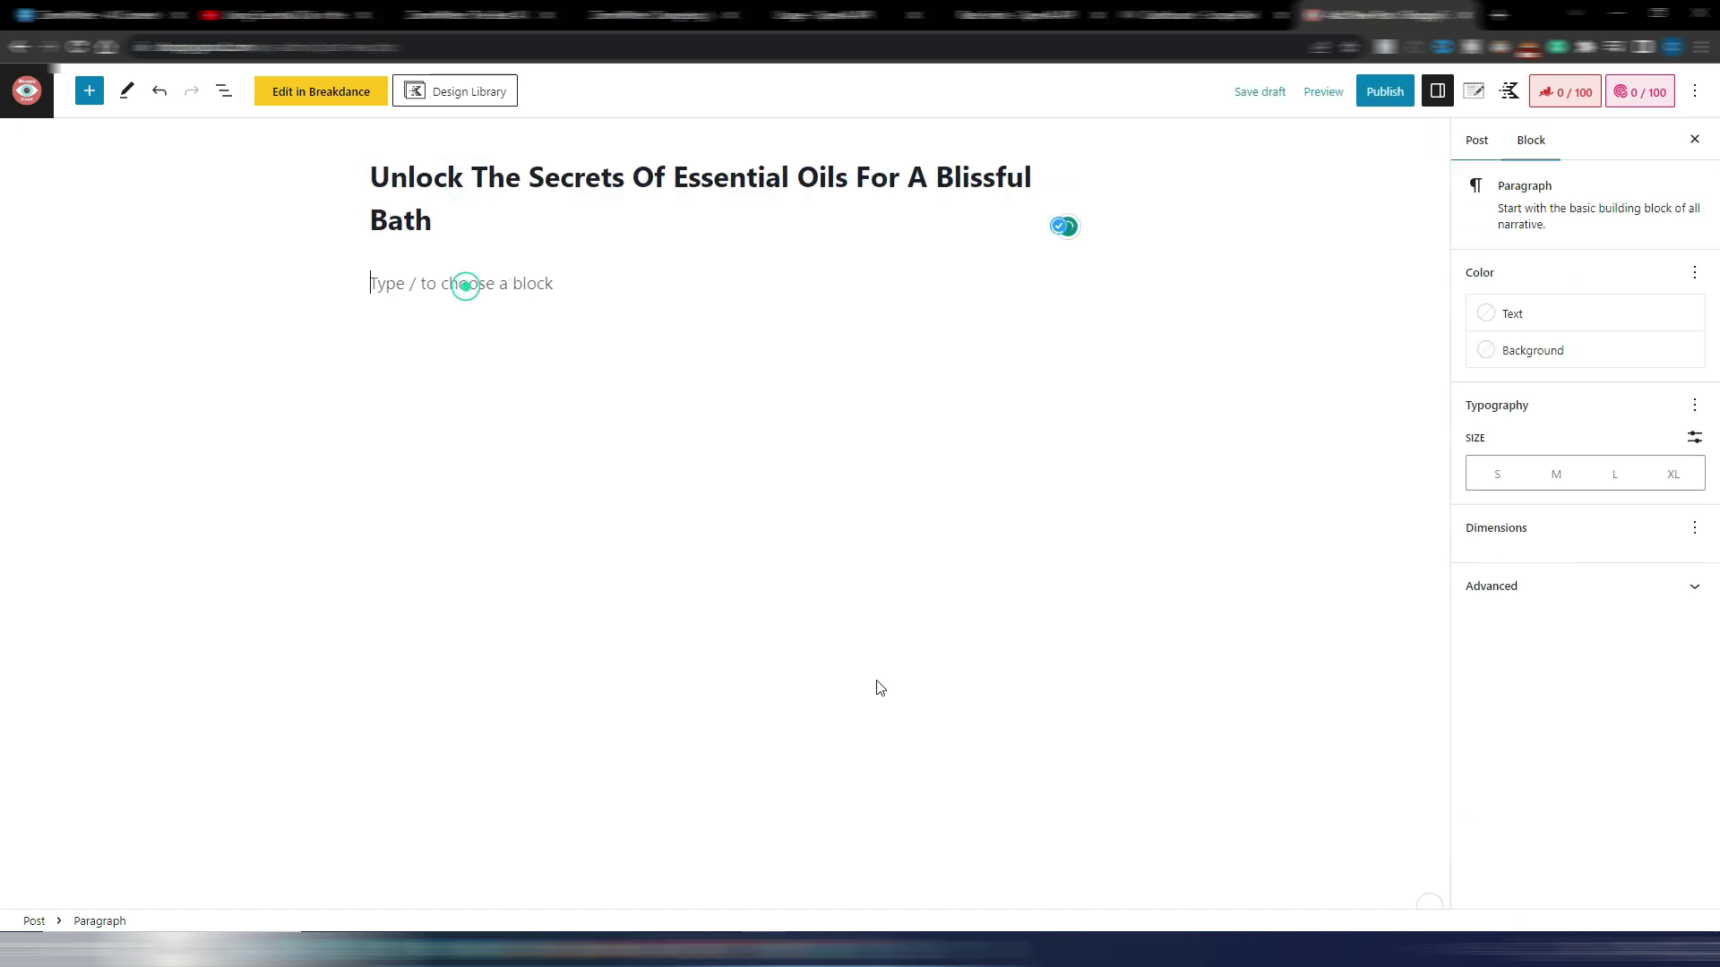
pyautogui.click(1428, 908)
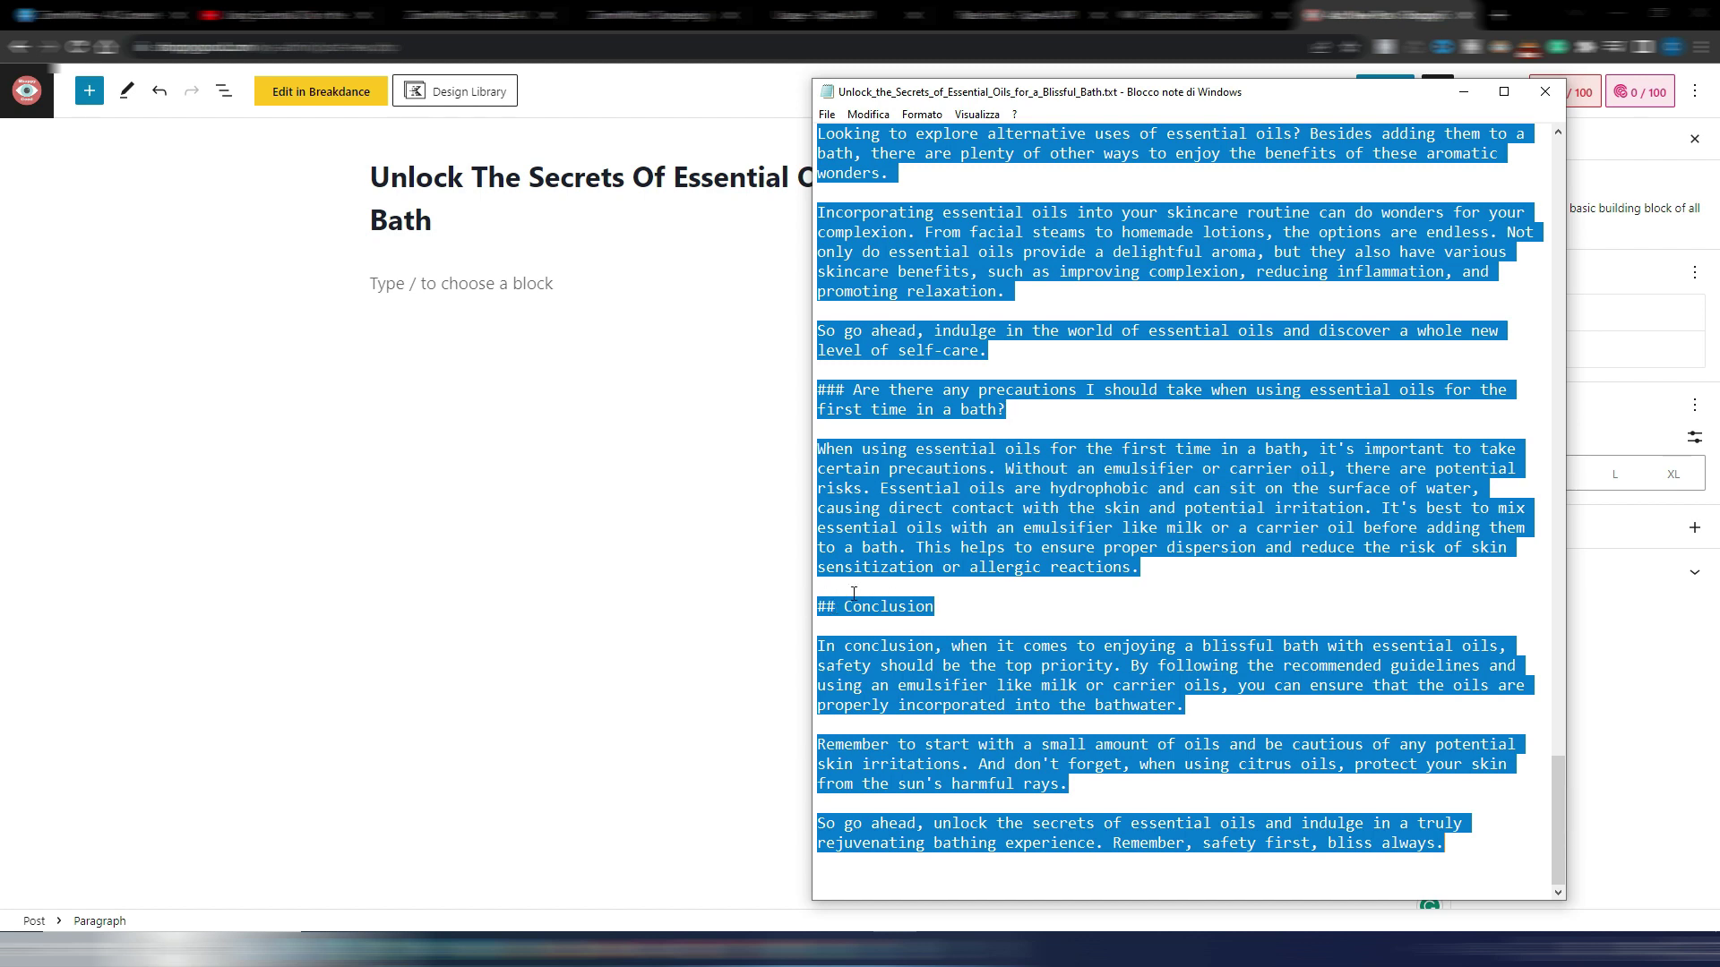
pyautogui.click(397, 274)
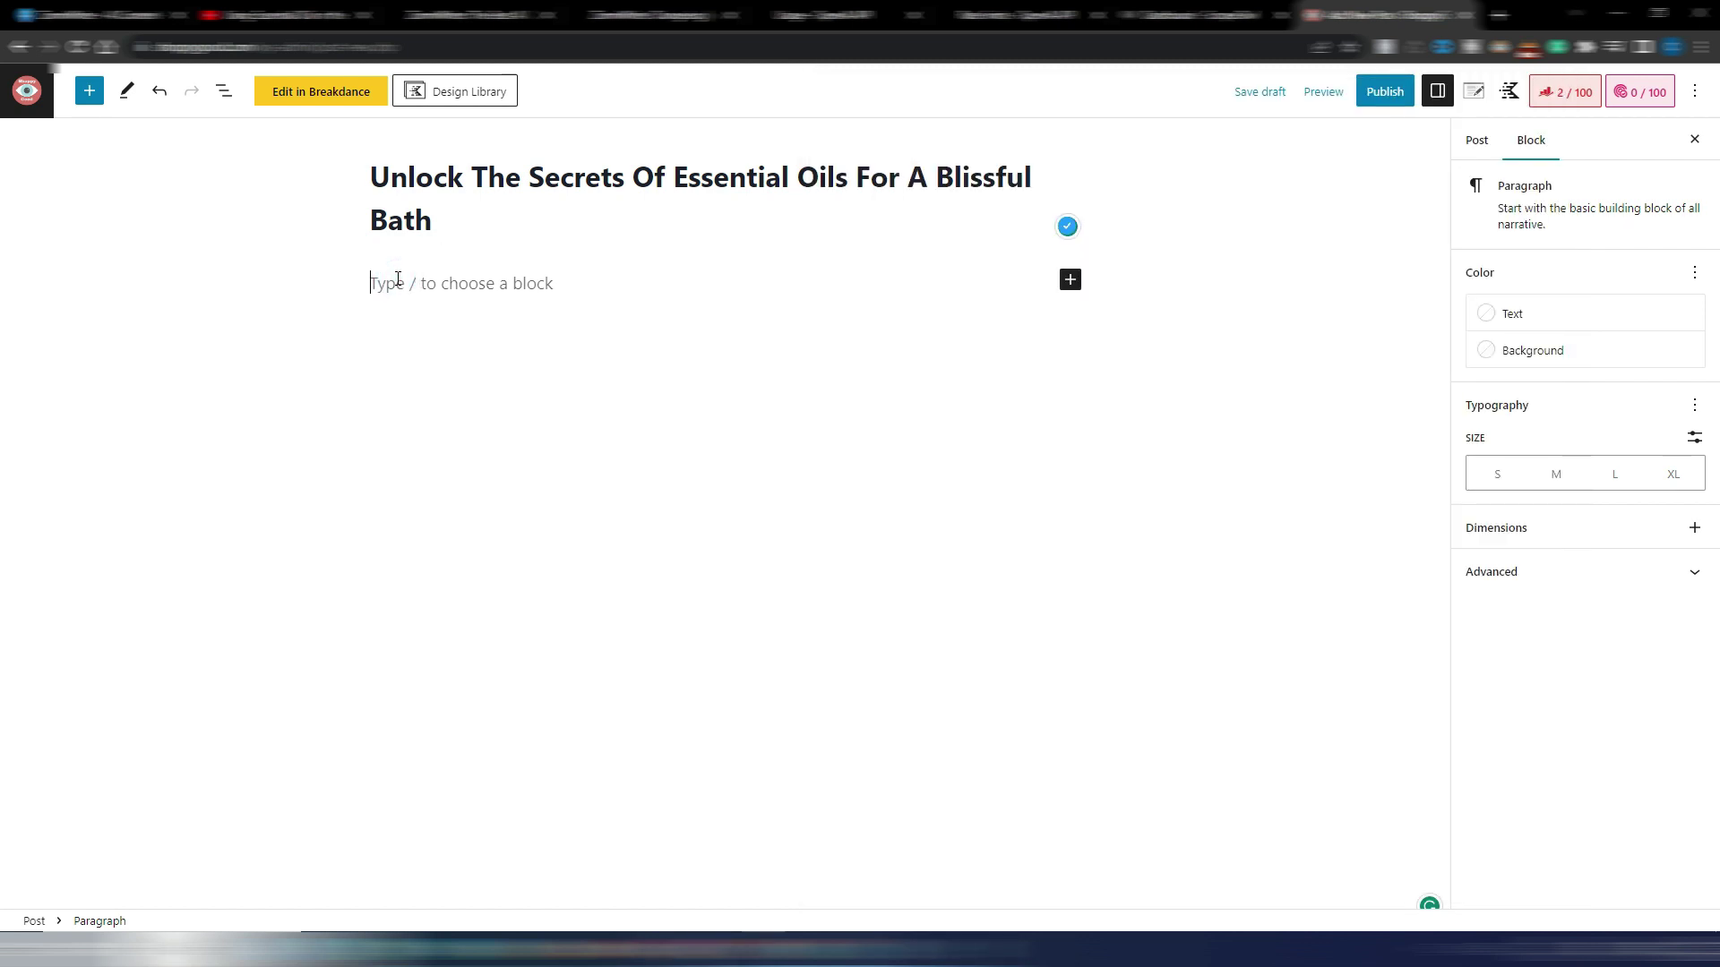
pyautogui.hotkey('ctrl', 'v')
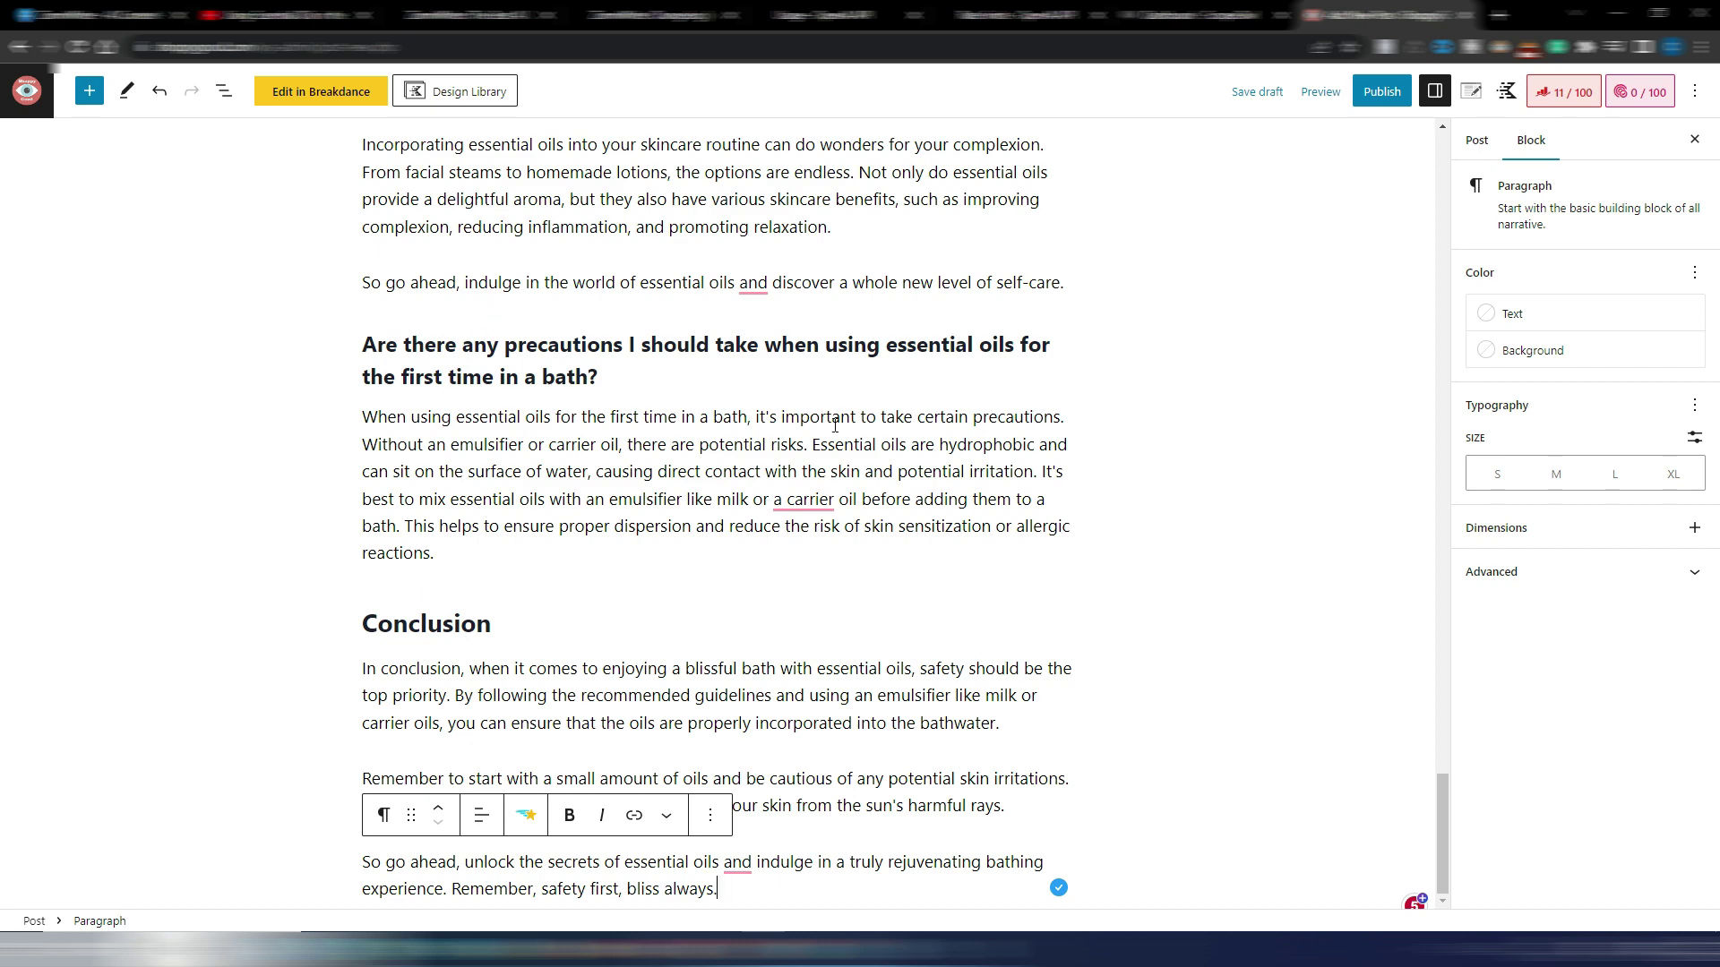
pyautogui.moveTo(1441, 812); pyautogui.dragTo(1482, 122)
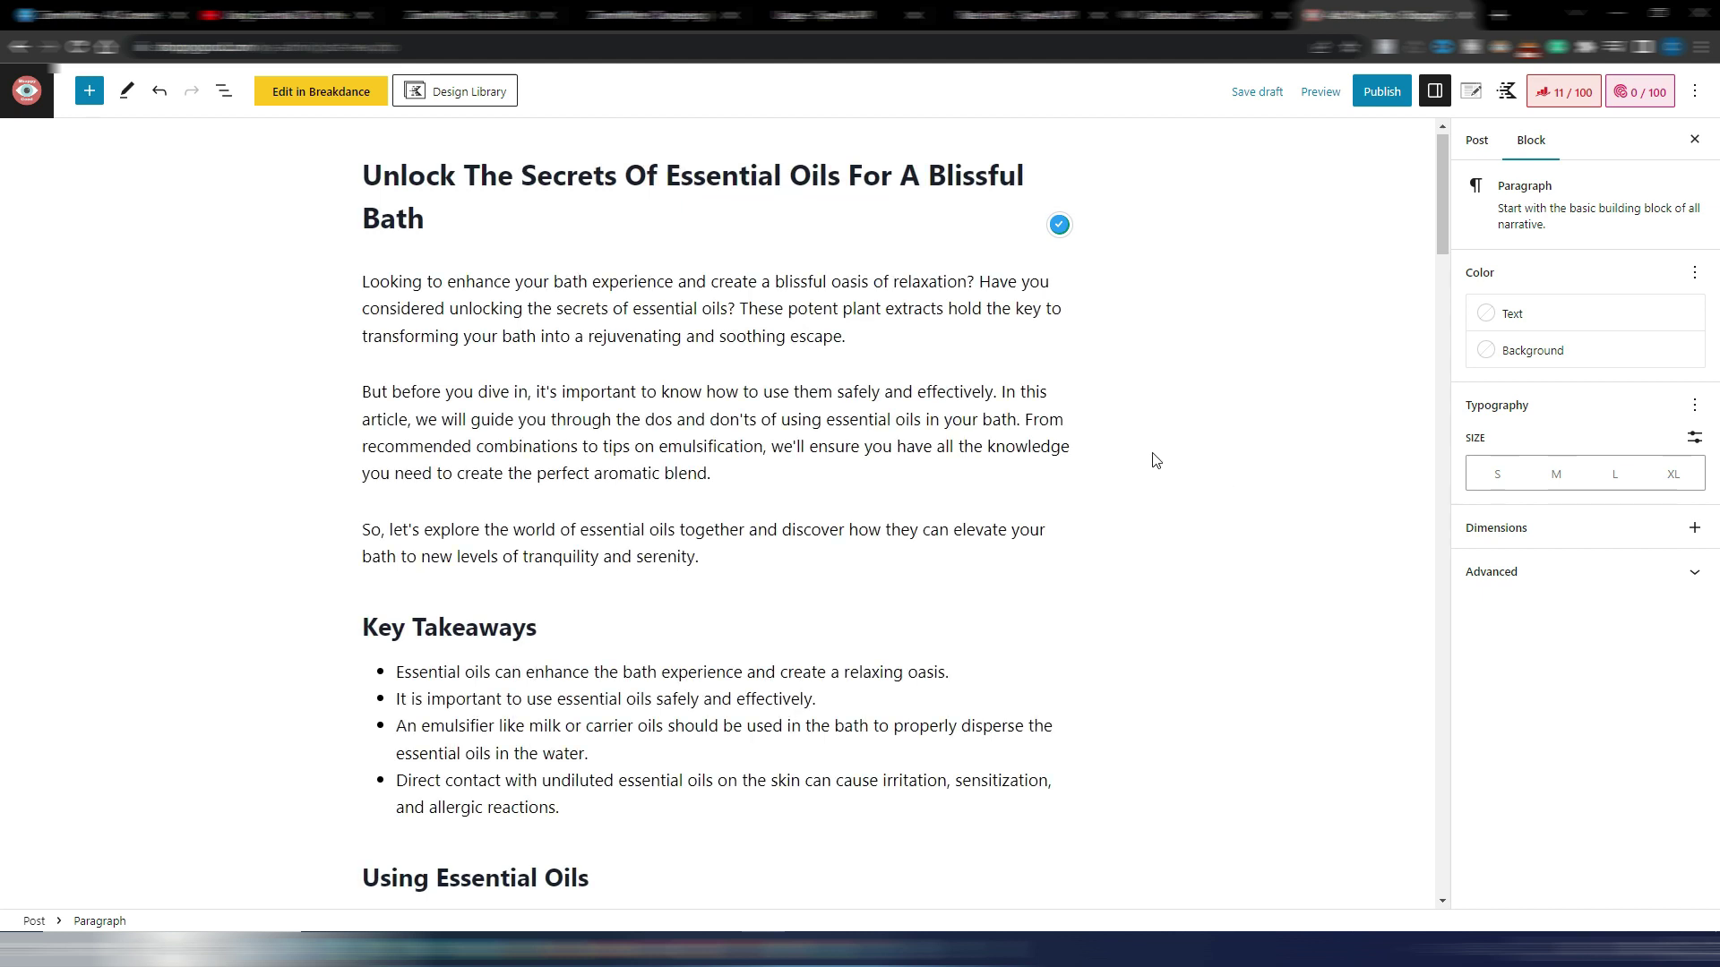
pyautogui.scroll(-1, 1155, 461)
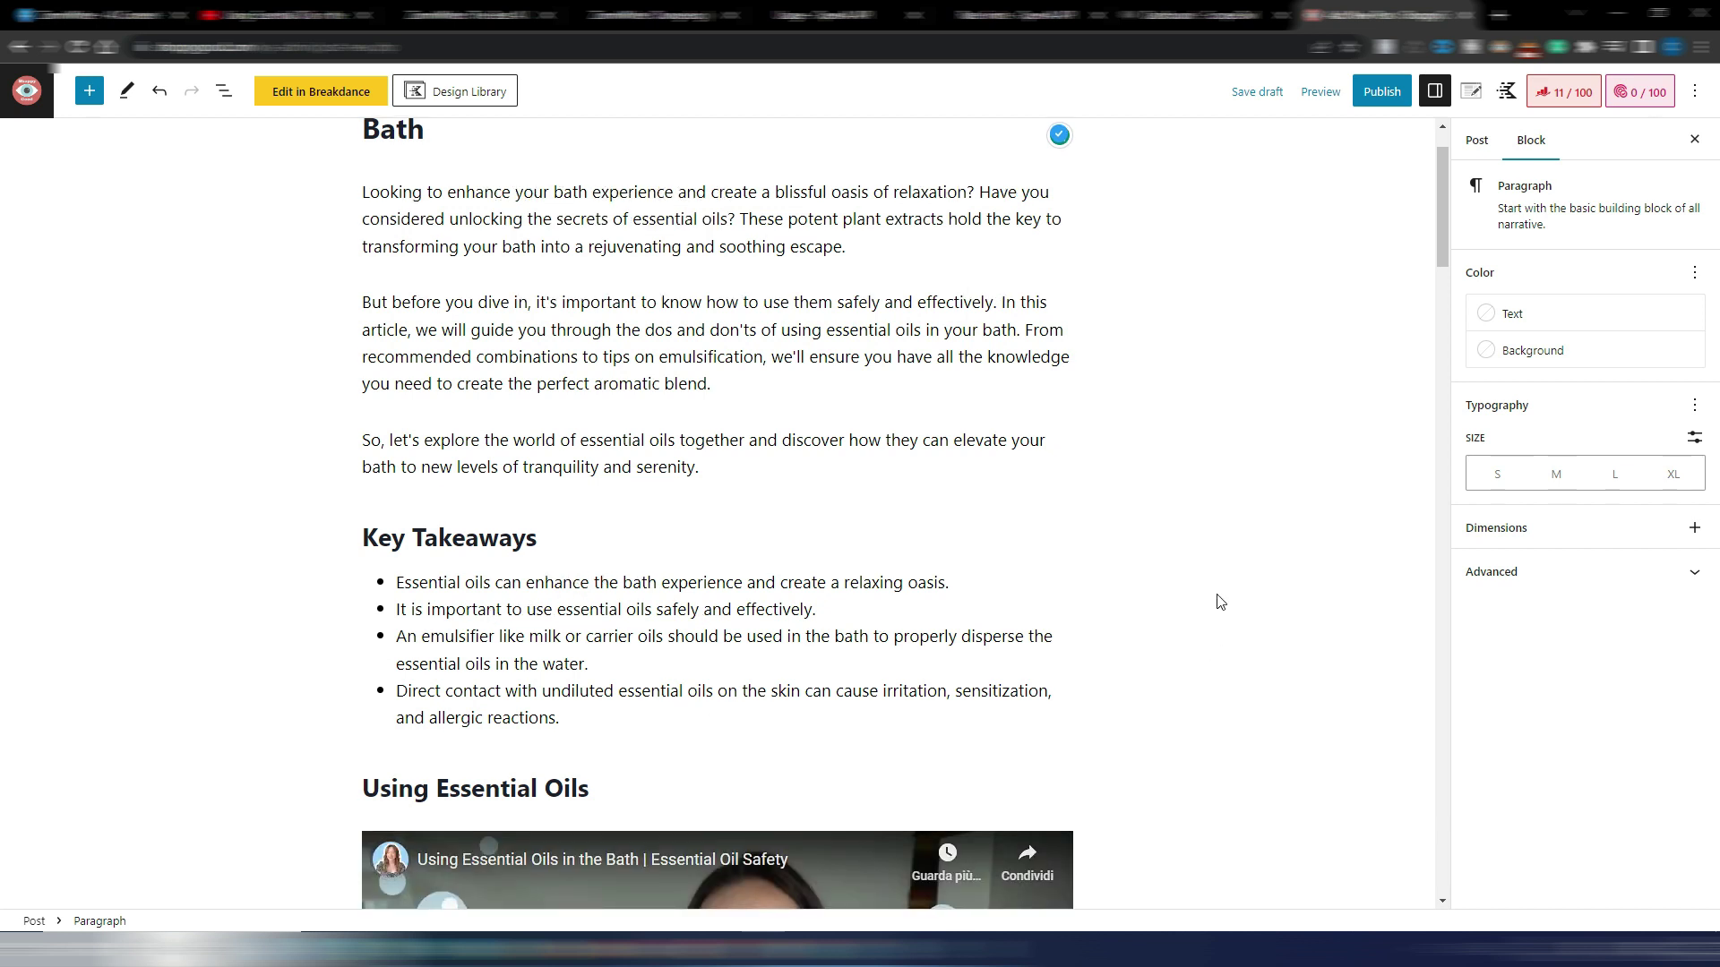
pyautogui.scroll(-2, 1218, 603)
pyautogui.scroll(-2, 1217, 603)
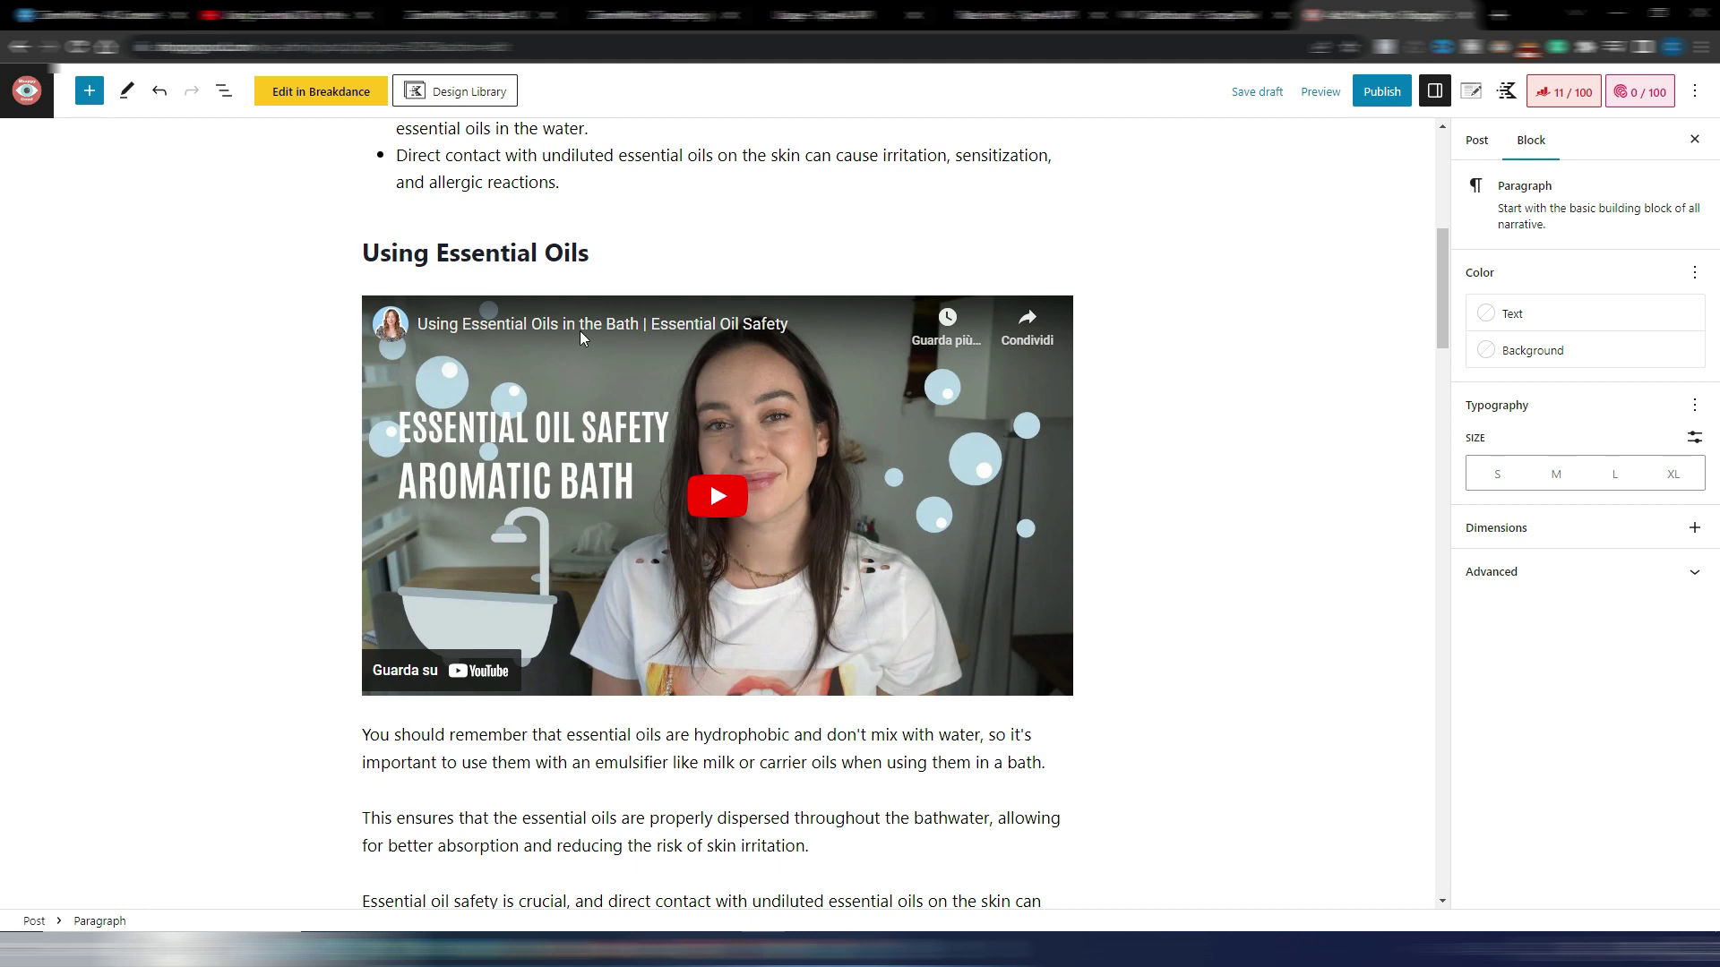
# - Check the embedded bath video on YouTube, then return to the post editor
pyautogui.click(552, 333)
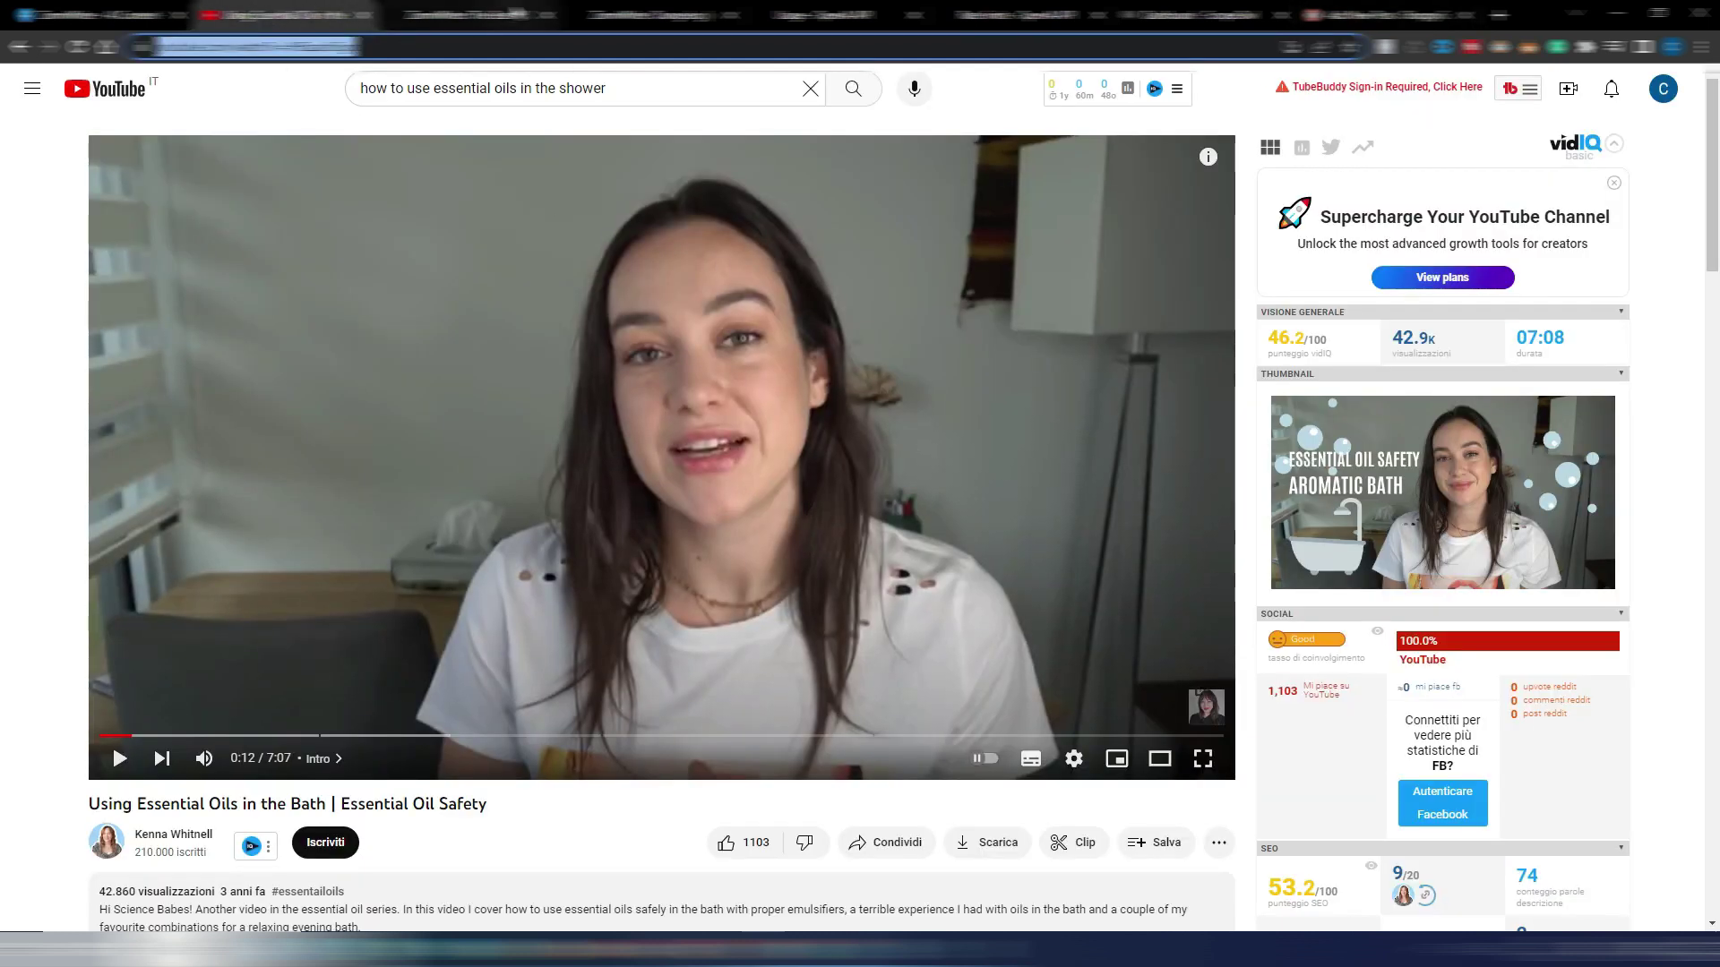
pyautogui.click(1384, 13)
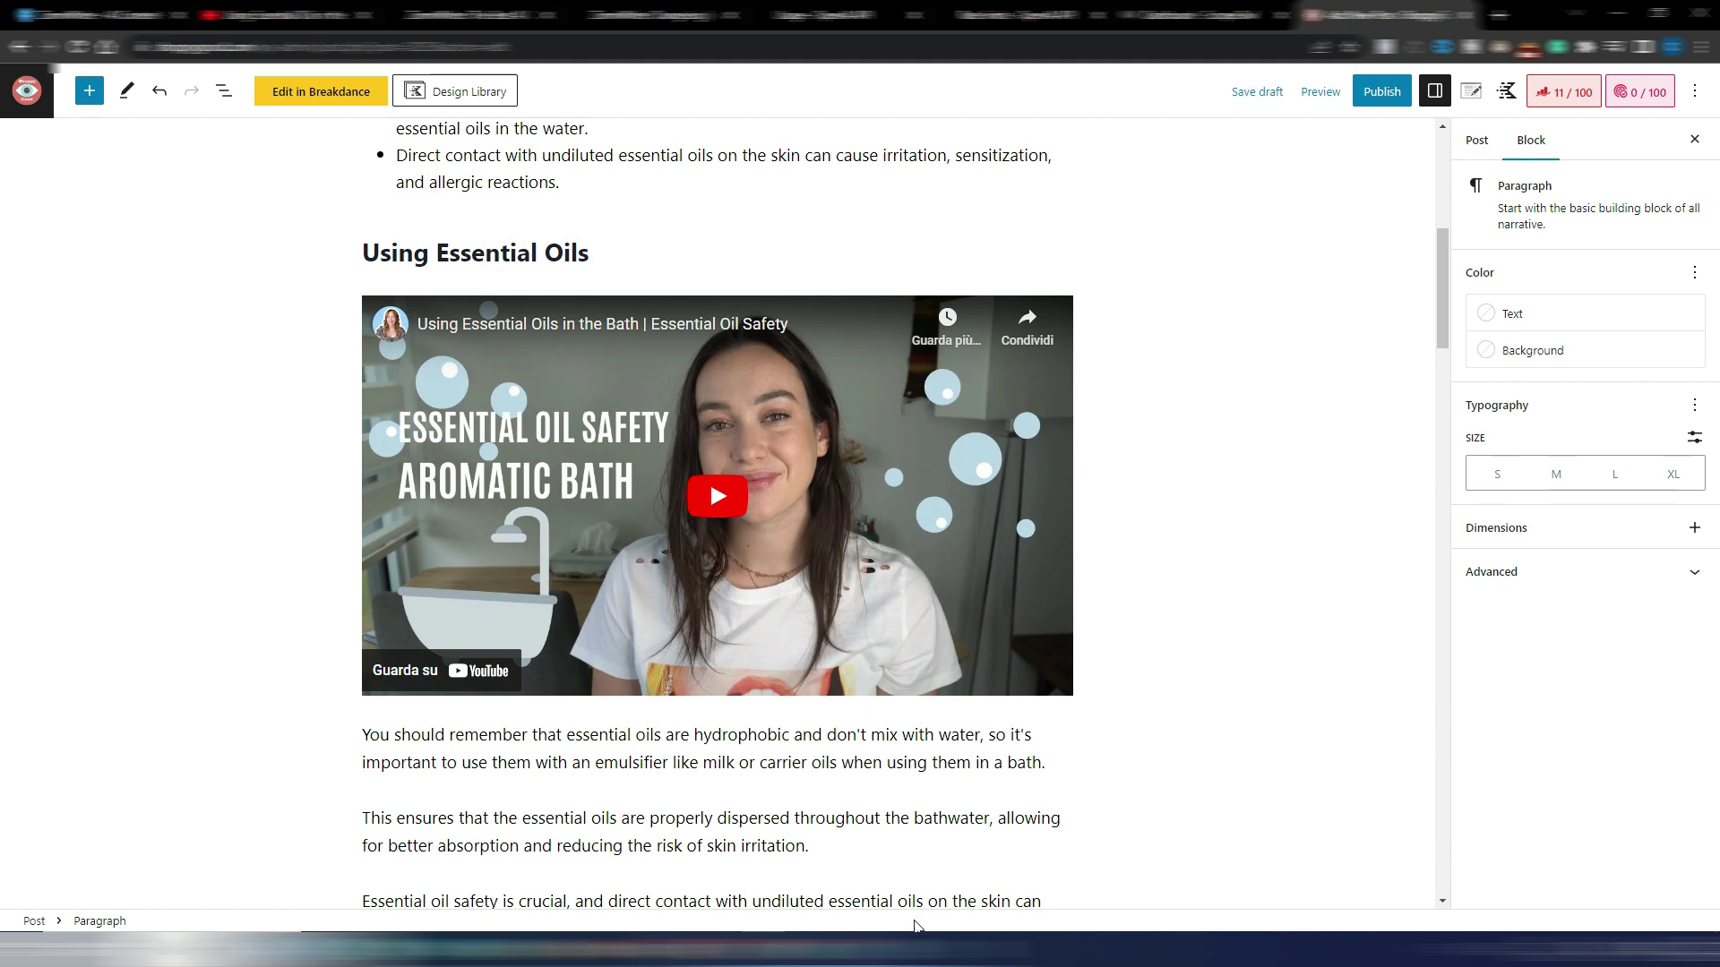
pyautogui.click(1116, 946)
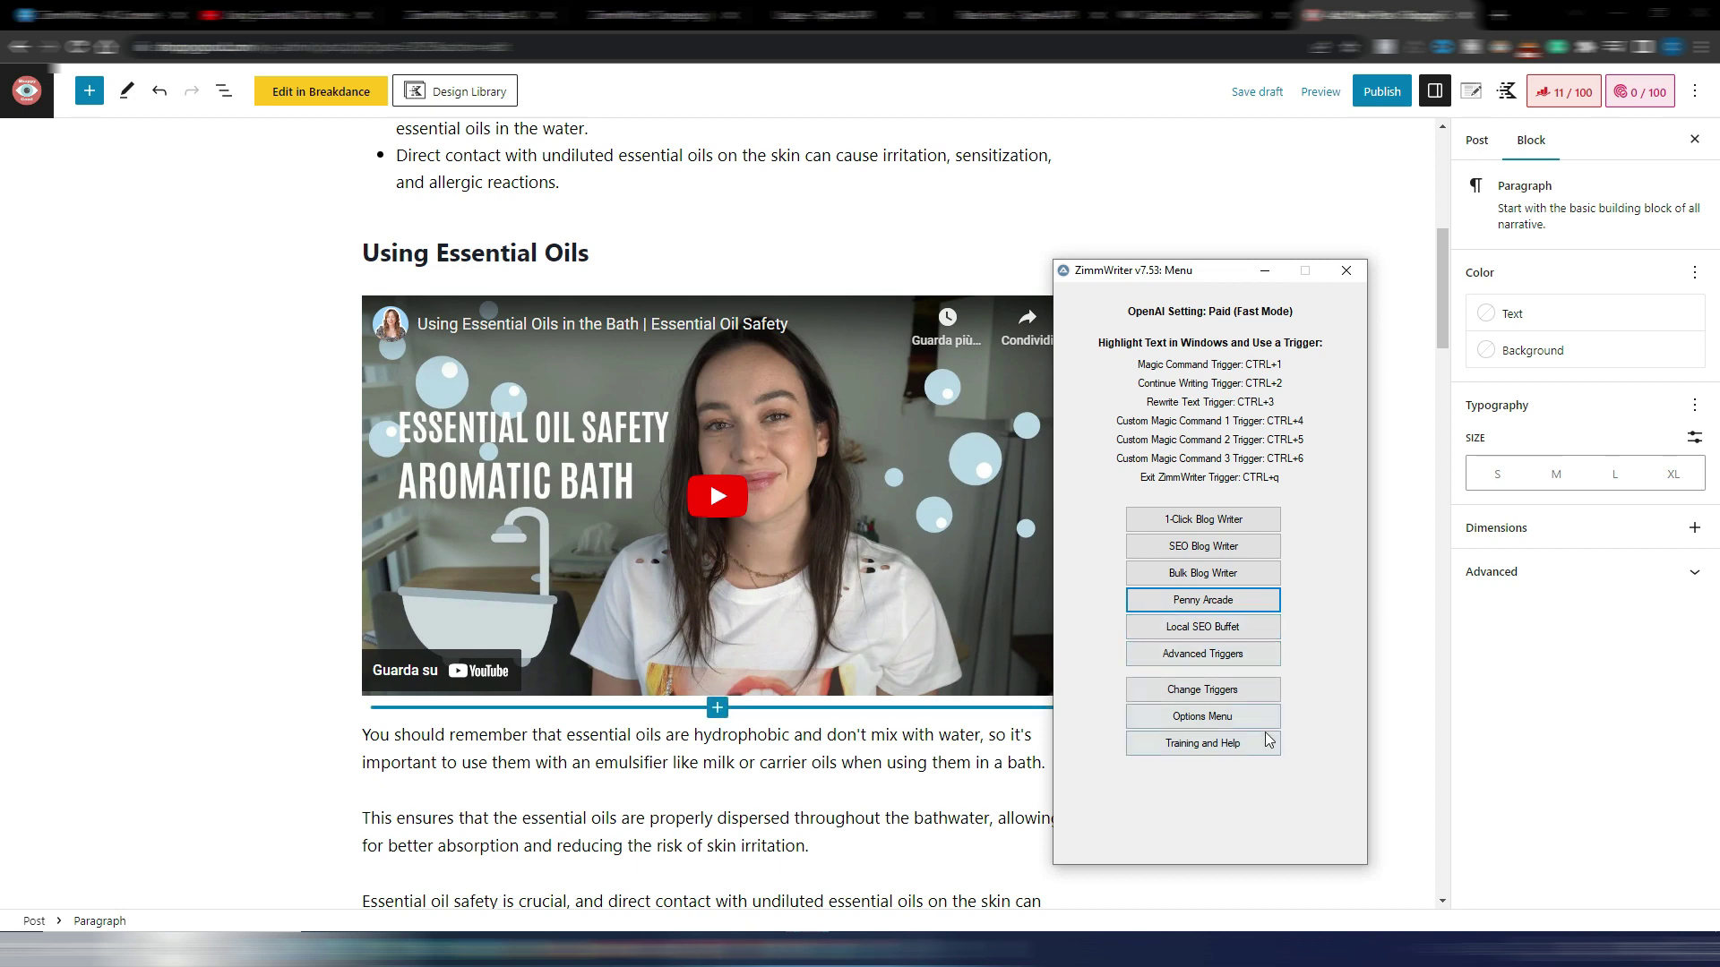
# - Reopen Penny Arcade's YouTube settings, showing two embedded videos per article, then close them
pyautogui.click(1199, 602)
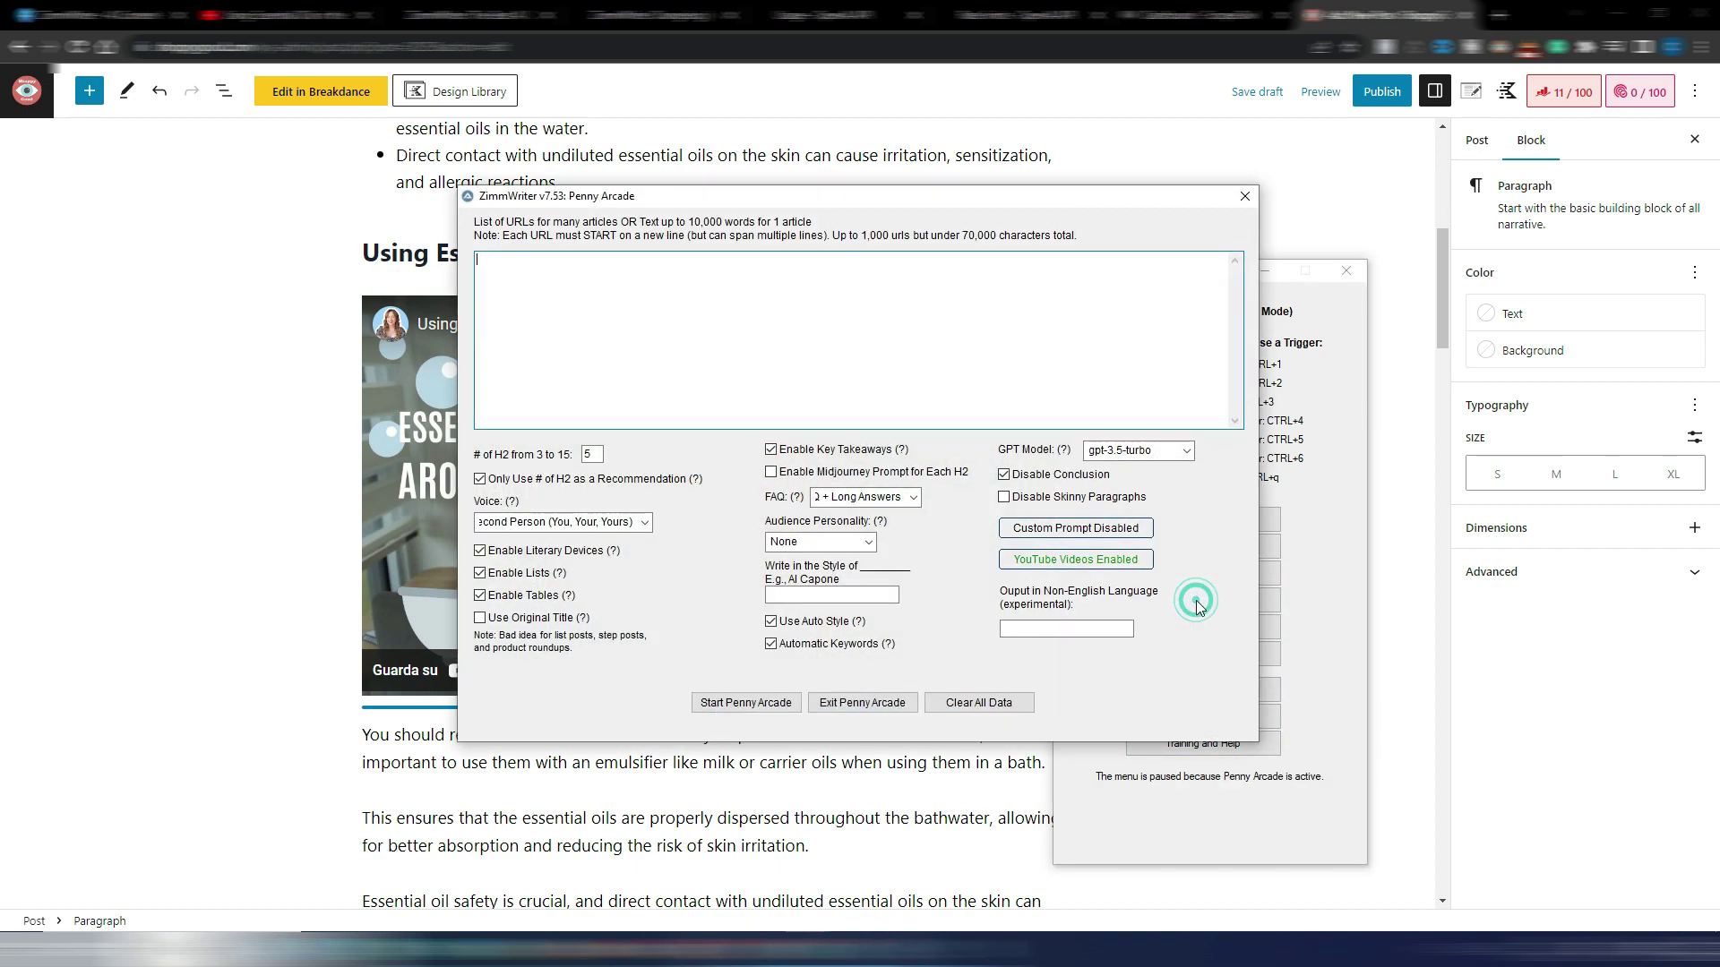
pyautogui.click(1055, 561)
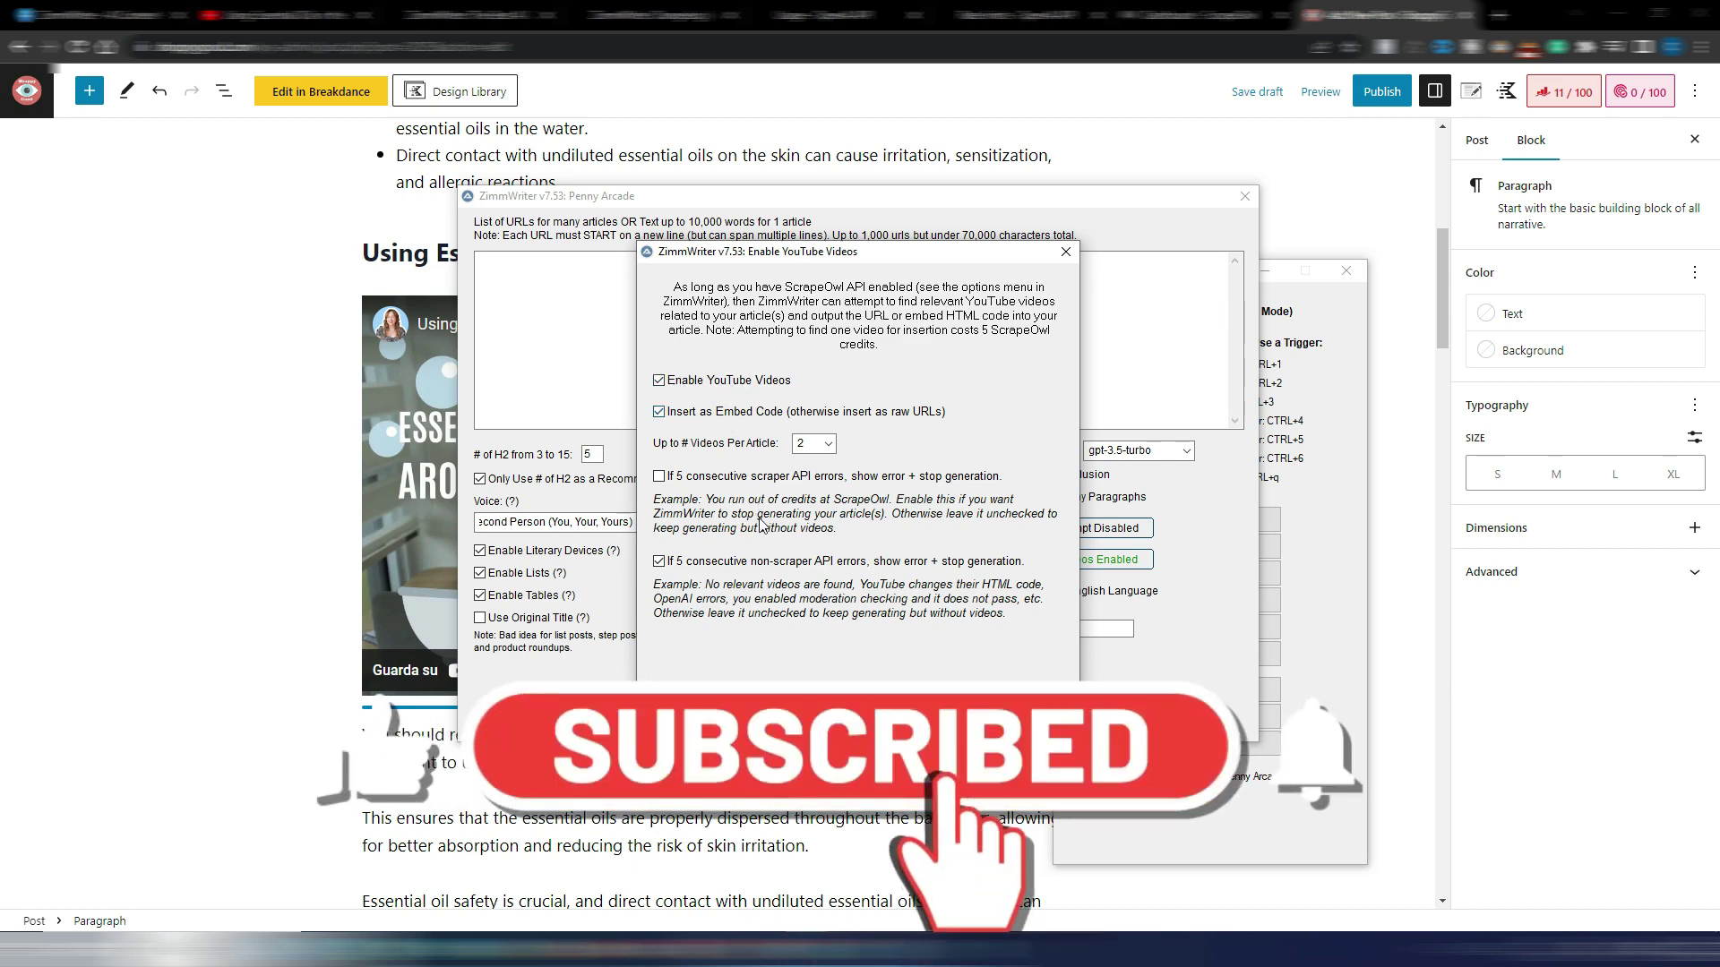
pyautogui.click(187, 417)
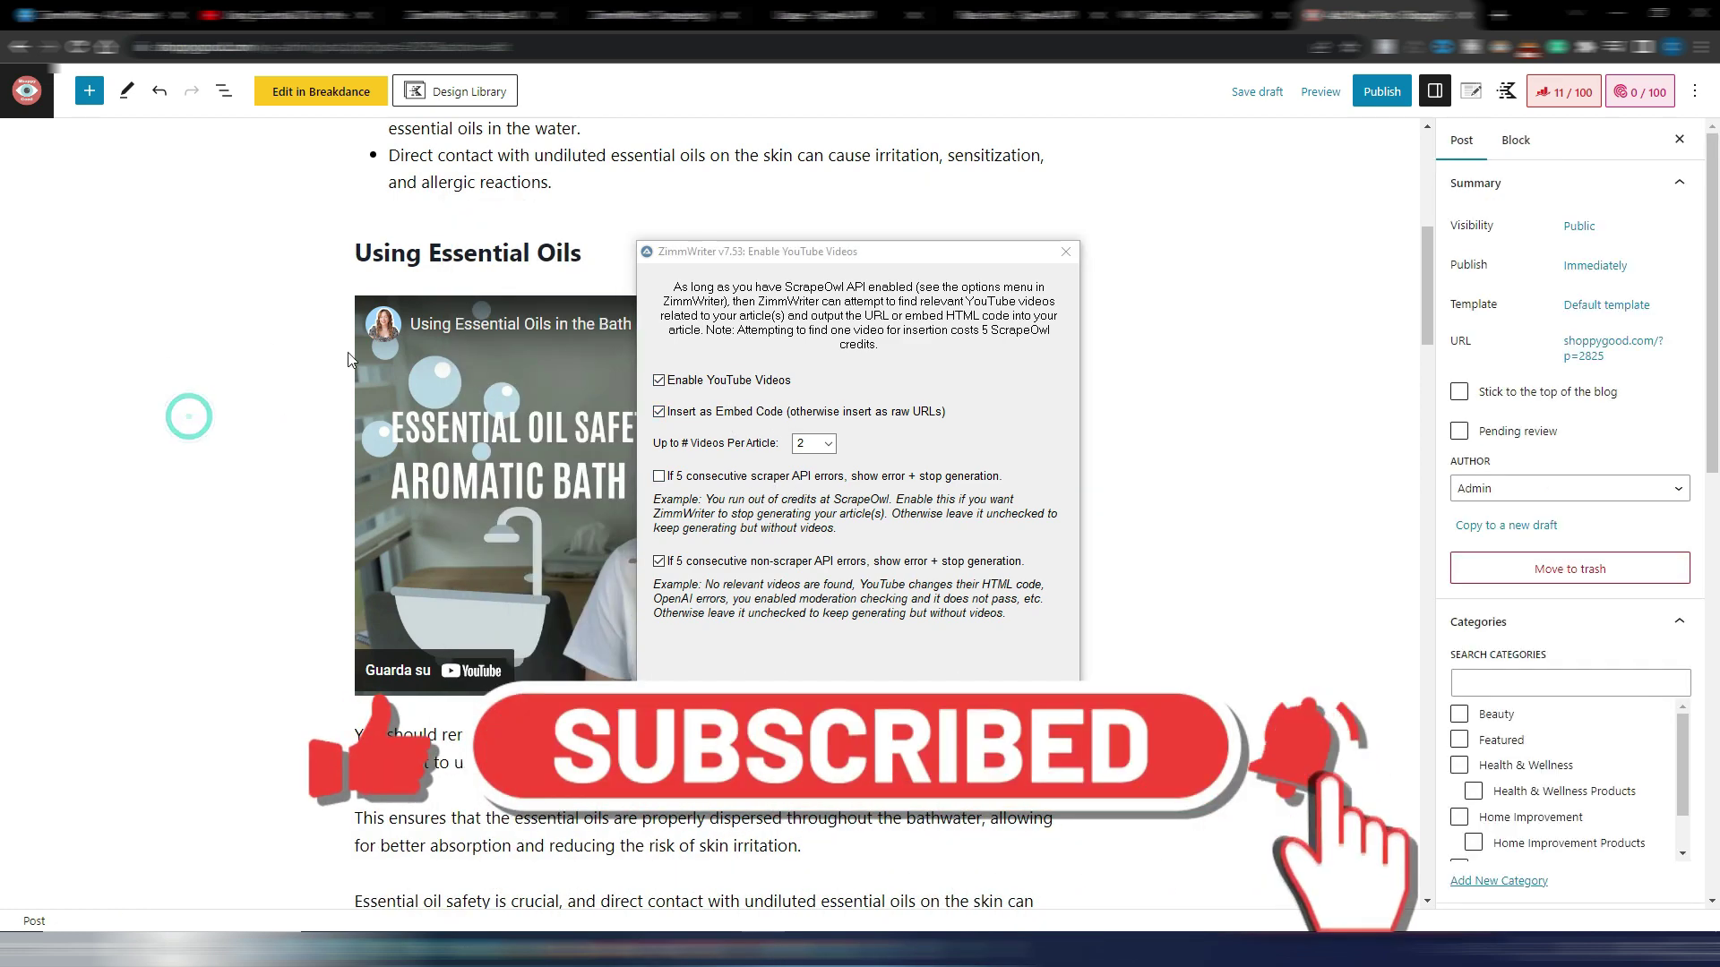
pyautogui.click(1063, 254)
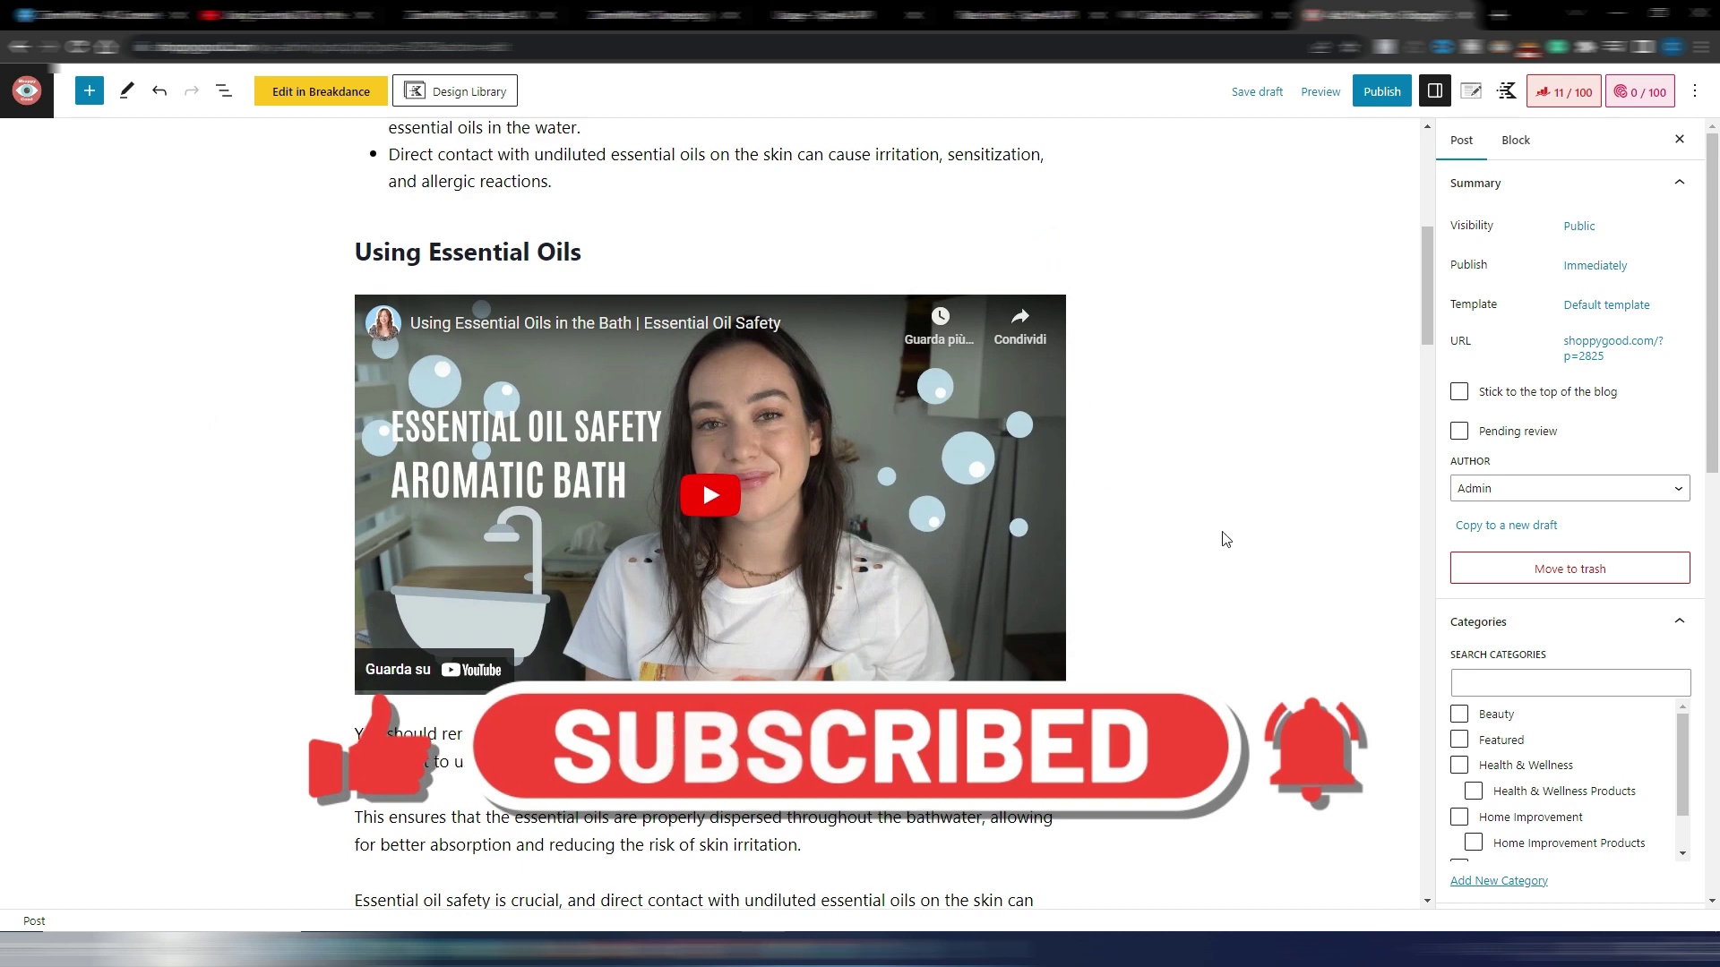
pyautogui.scroll(-1, 1224, 538)
pyautogui.scroll(-3, 1222, 538)
pyautogui.scroll(-2, 1223, 539)
pyautogui.scroll(-5, 1222, 538)
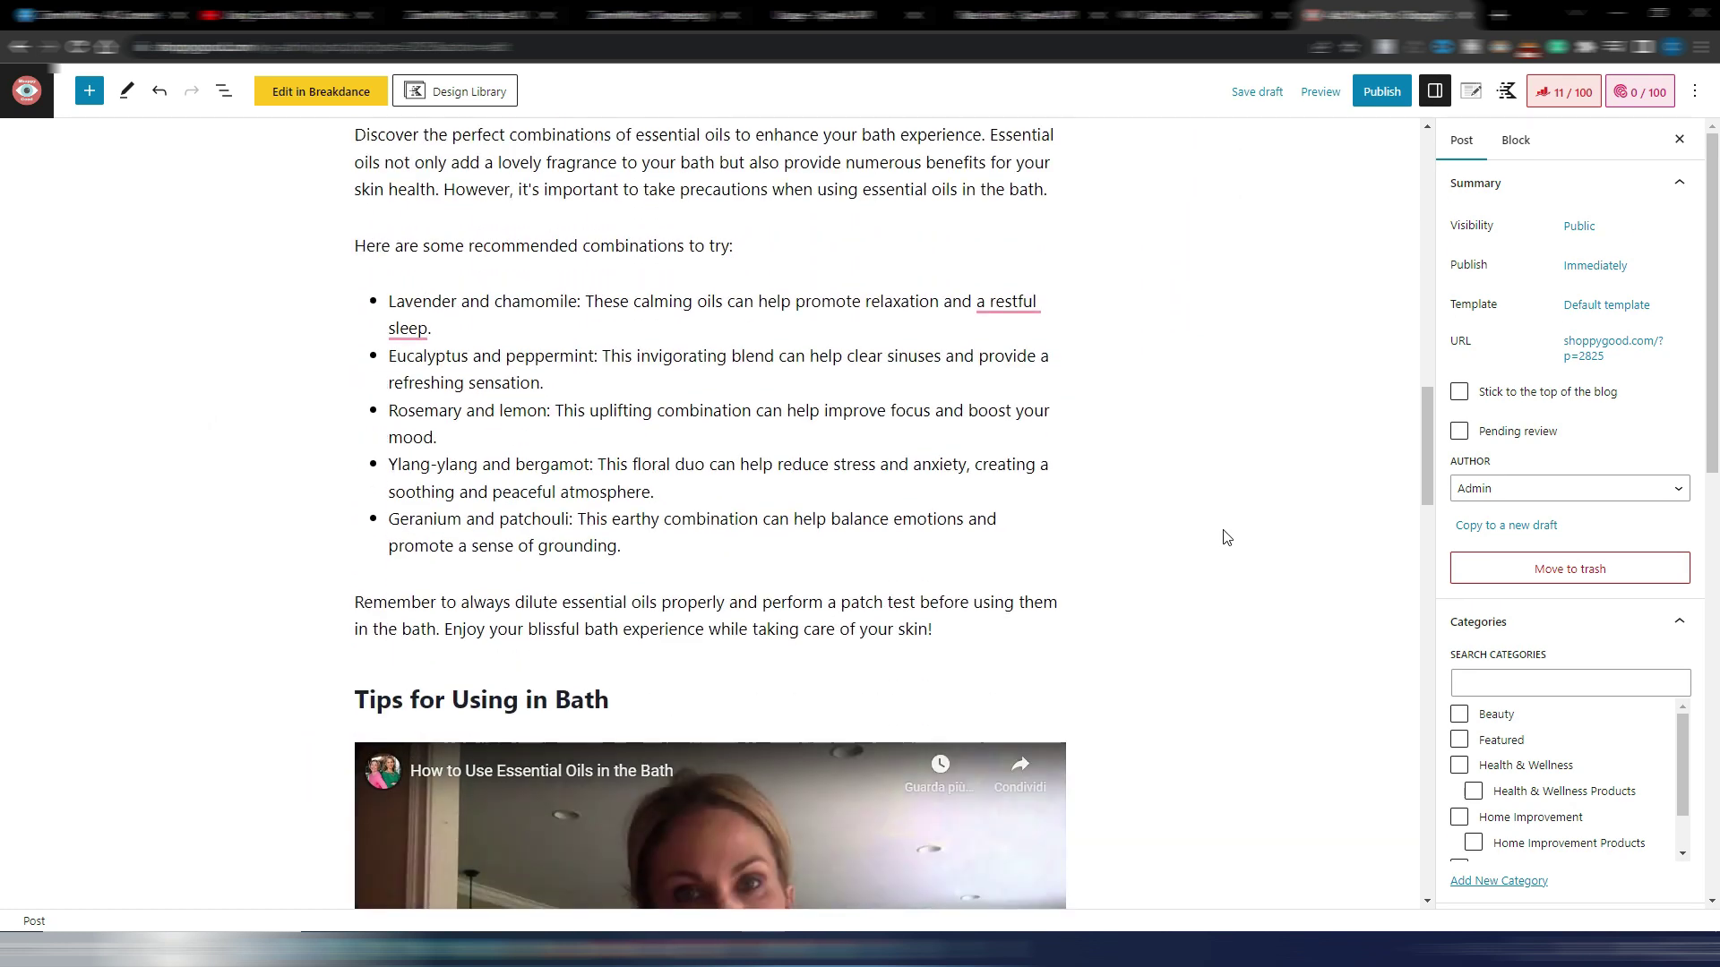
pyautogui.scroll(-3, 1223, 538)
pyautogui.scroll(-3, 1222, 537)
pyautogui.scroll(1, 1223, 537)
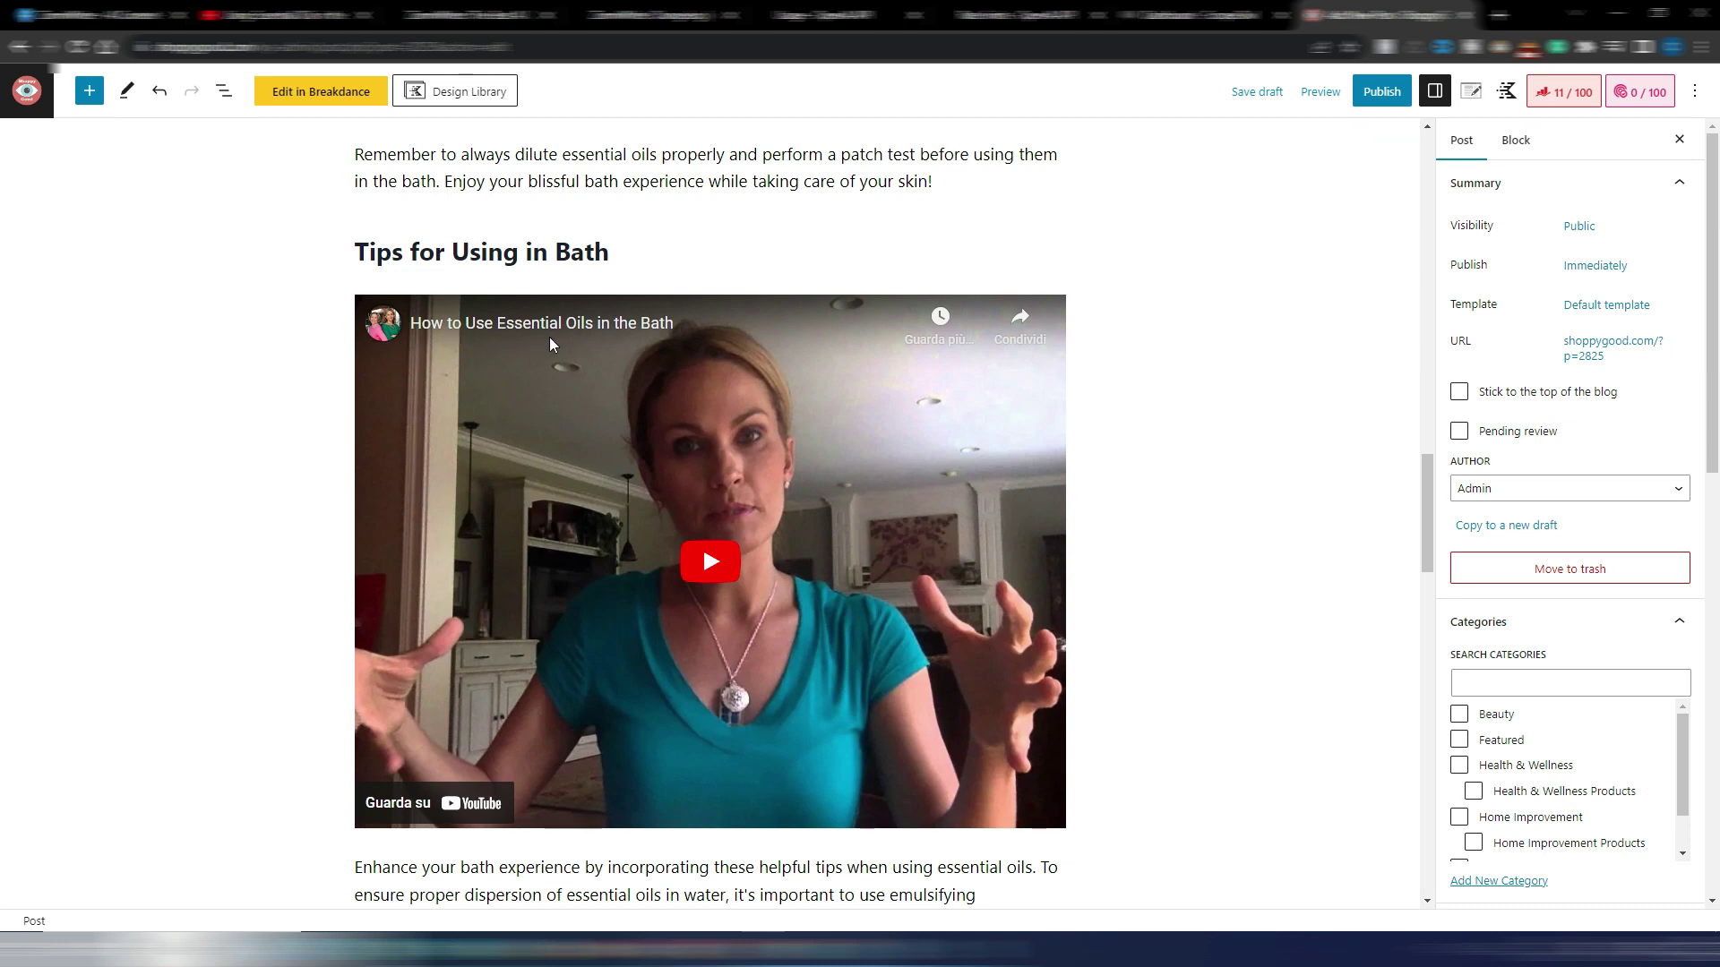
pyautogui.scroll(7, 1237, 523)
pyautogui.scroll(-1, 1237, 523)
pyautogui.scroll(-2, 1140, 480)
pyautogui.scroll(-5, 1141, 480)
pyautogui.scroll(-5, 1144, 471)
pyautogui.scroll(-3, 1143, 472)
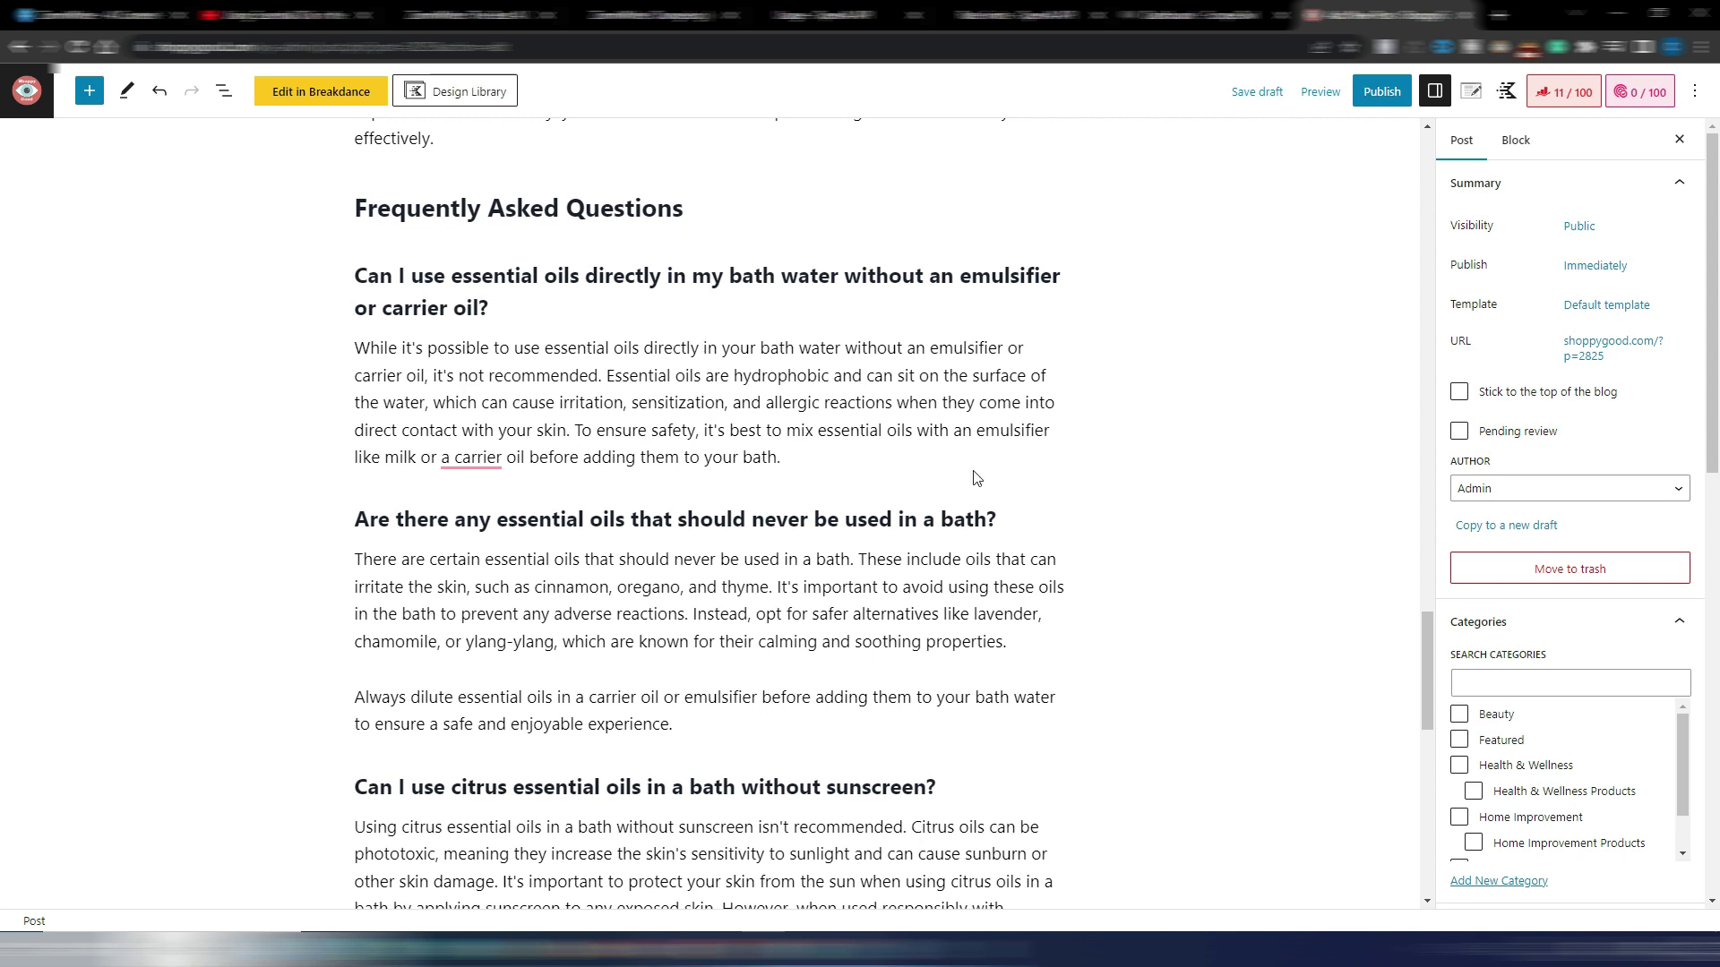
pyautogui.scroll(-3, 1220, 368)
pyautogui.scroll(-2, 1221, 366)
pyautogui.scroll(-3, 1220, 366)
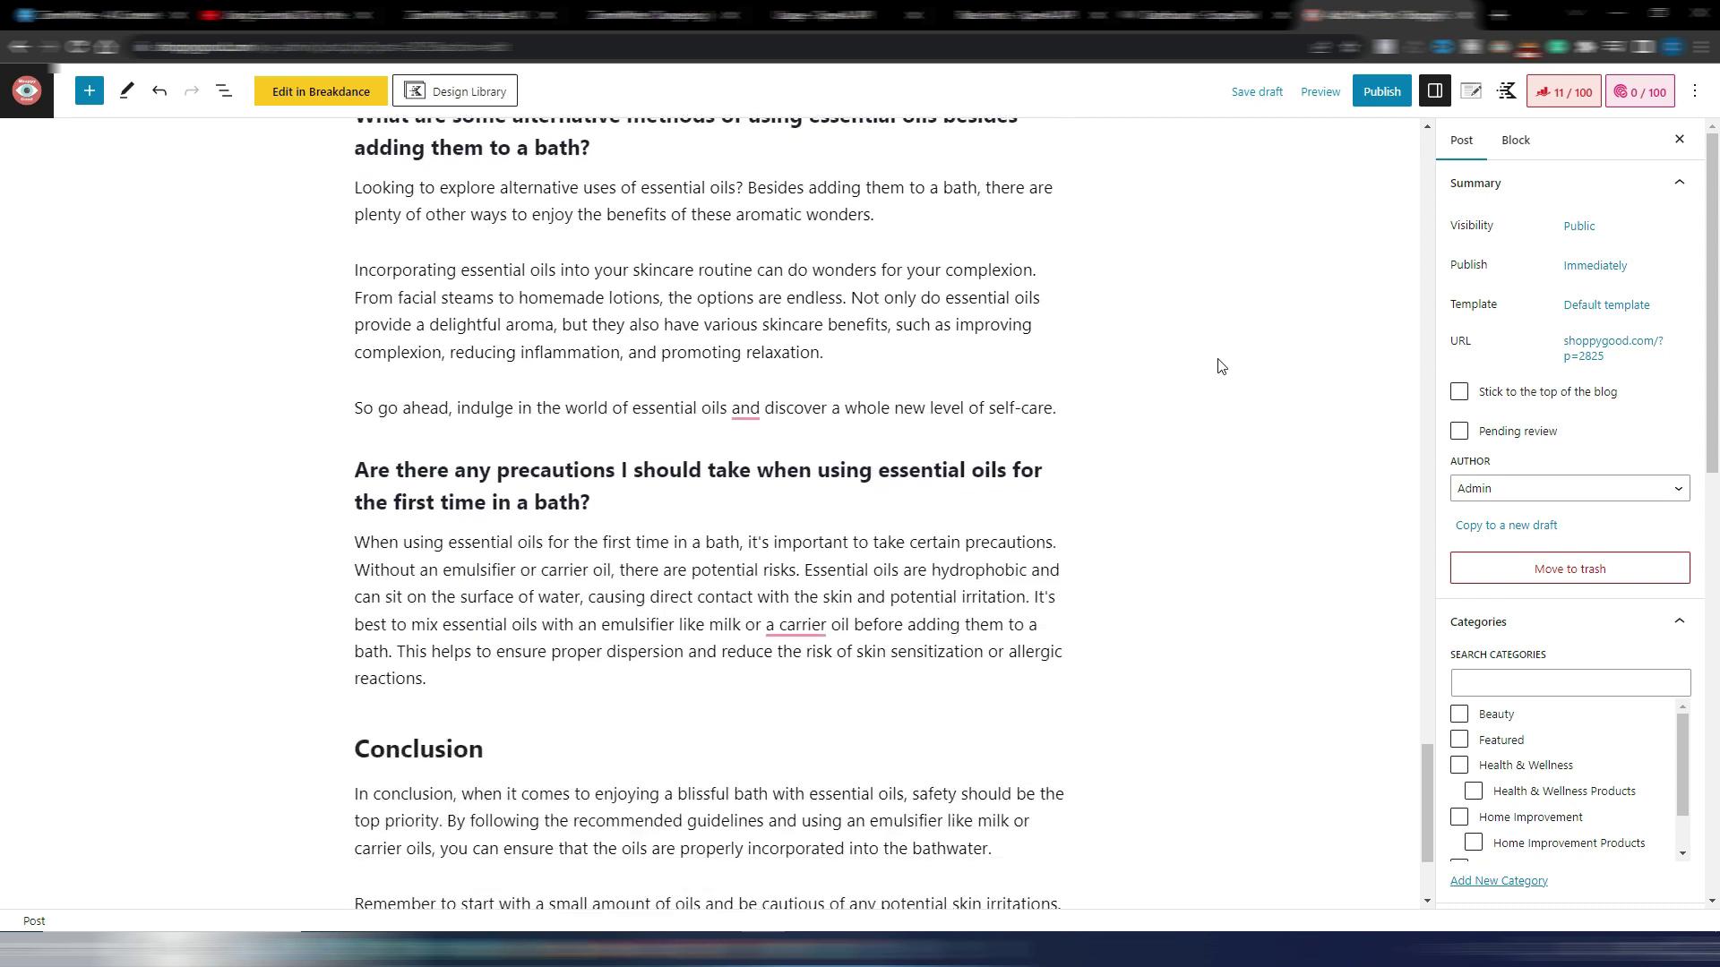
pyautogui.scroll(-2, 1220, 365)
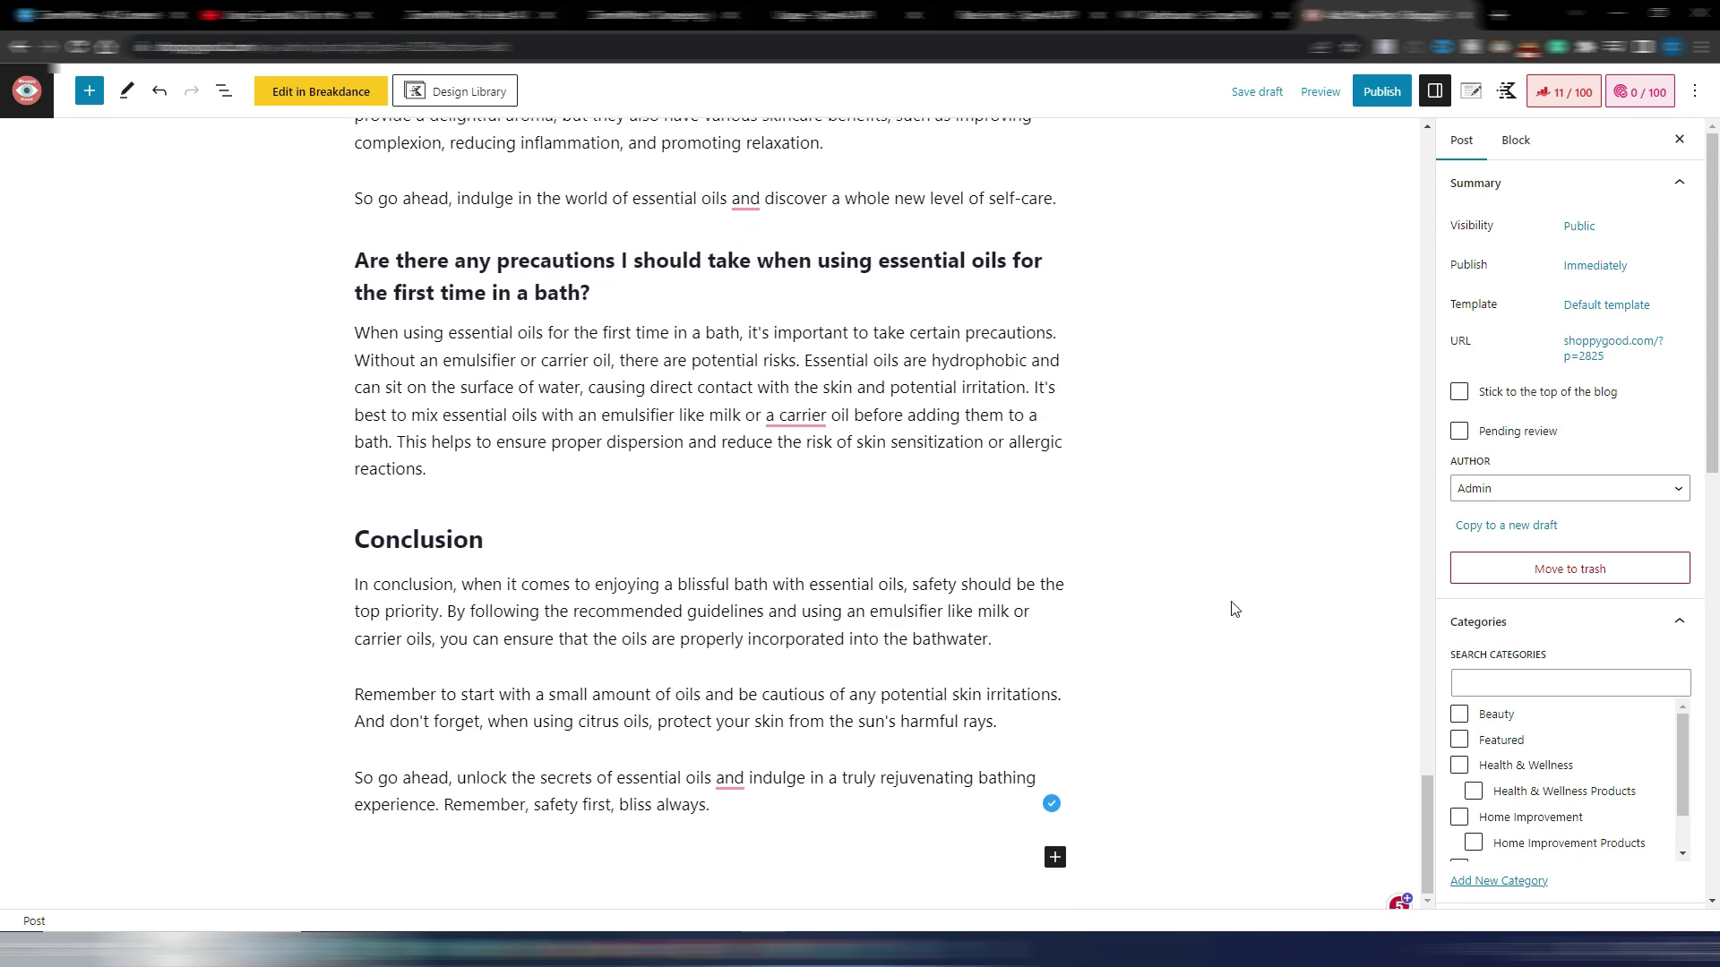
pyautogui.moveTo(1425, 827); pyautogui.dragTo(1424, 153)
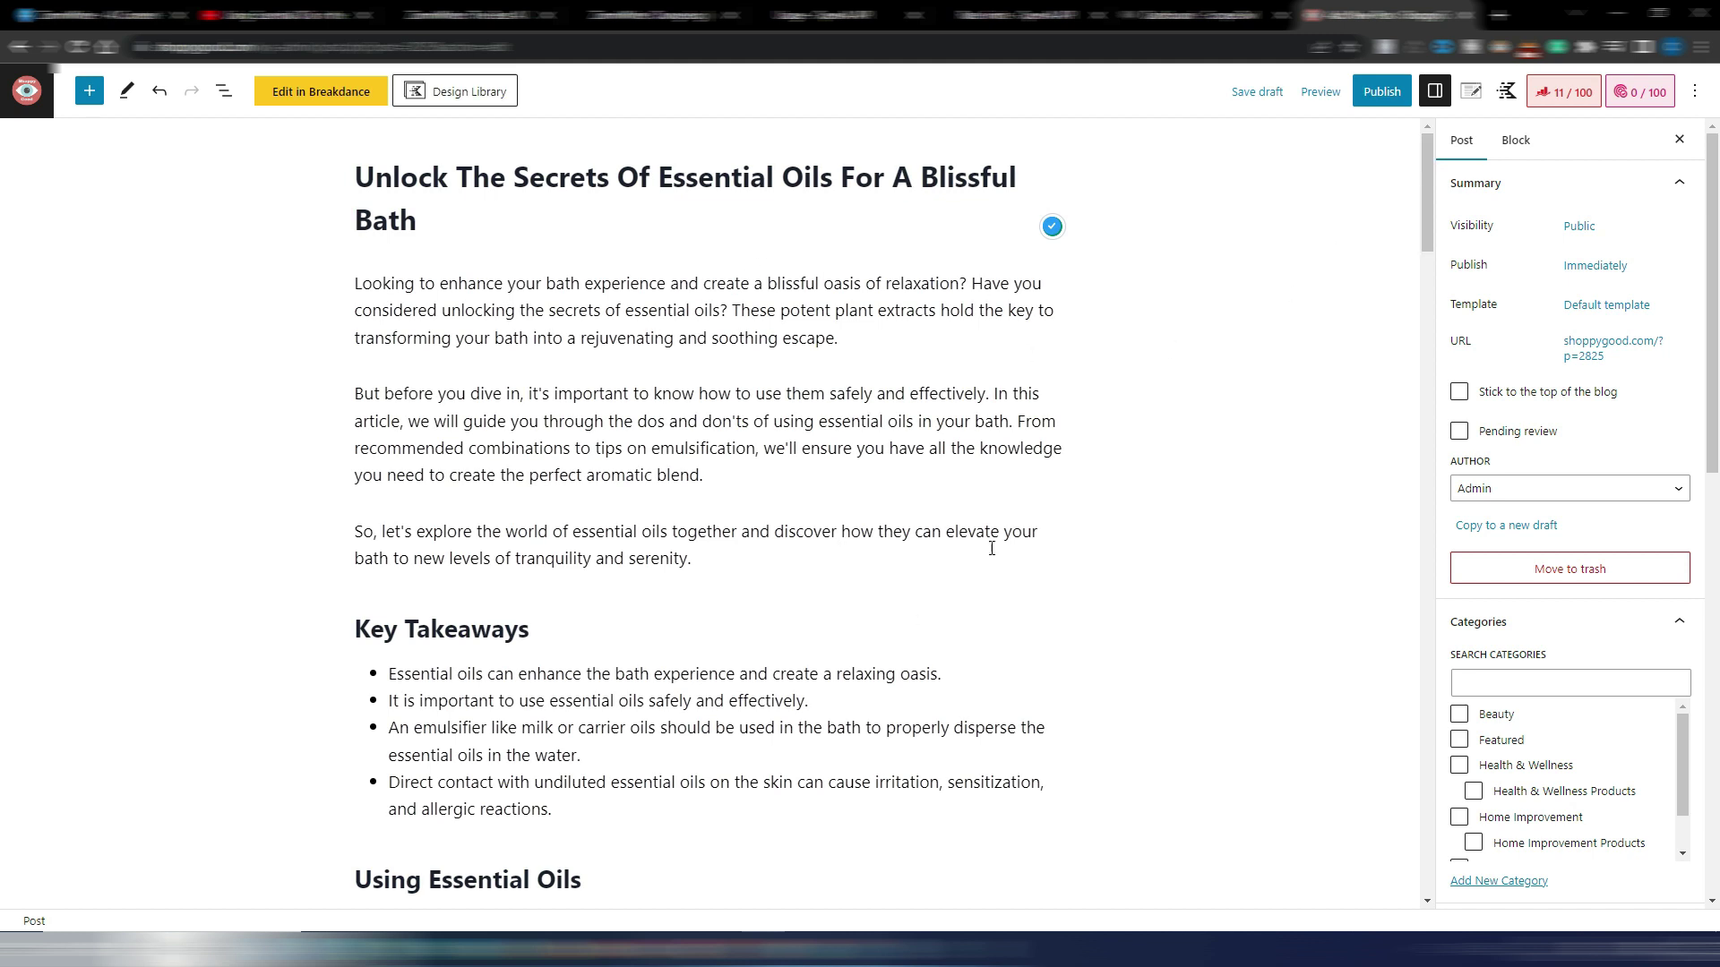
pyautogui.moveTo(1427, 145)
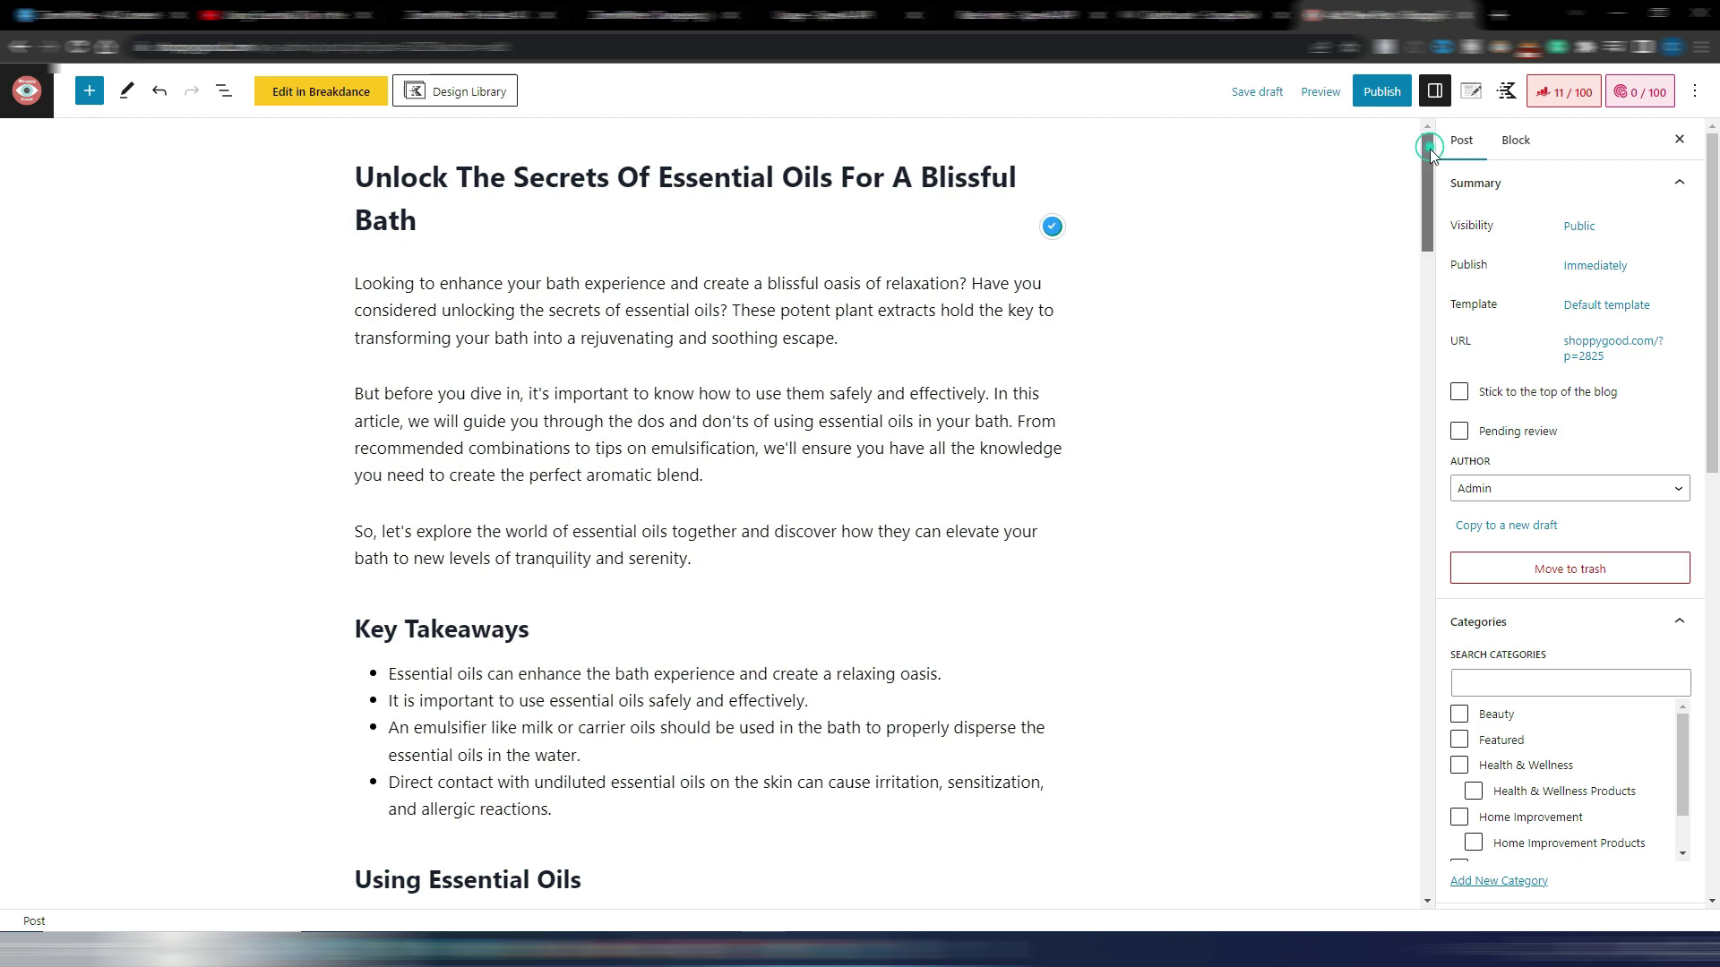
pyautogui.moveTo(1427, 143); pyautogui.dragTo(1437, 259)
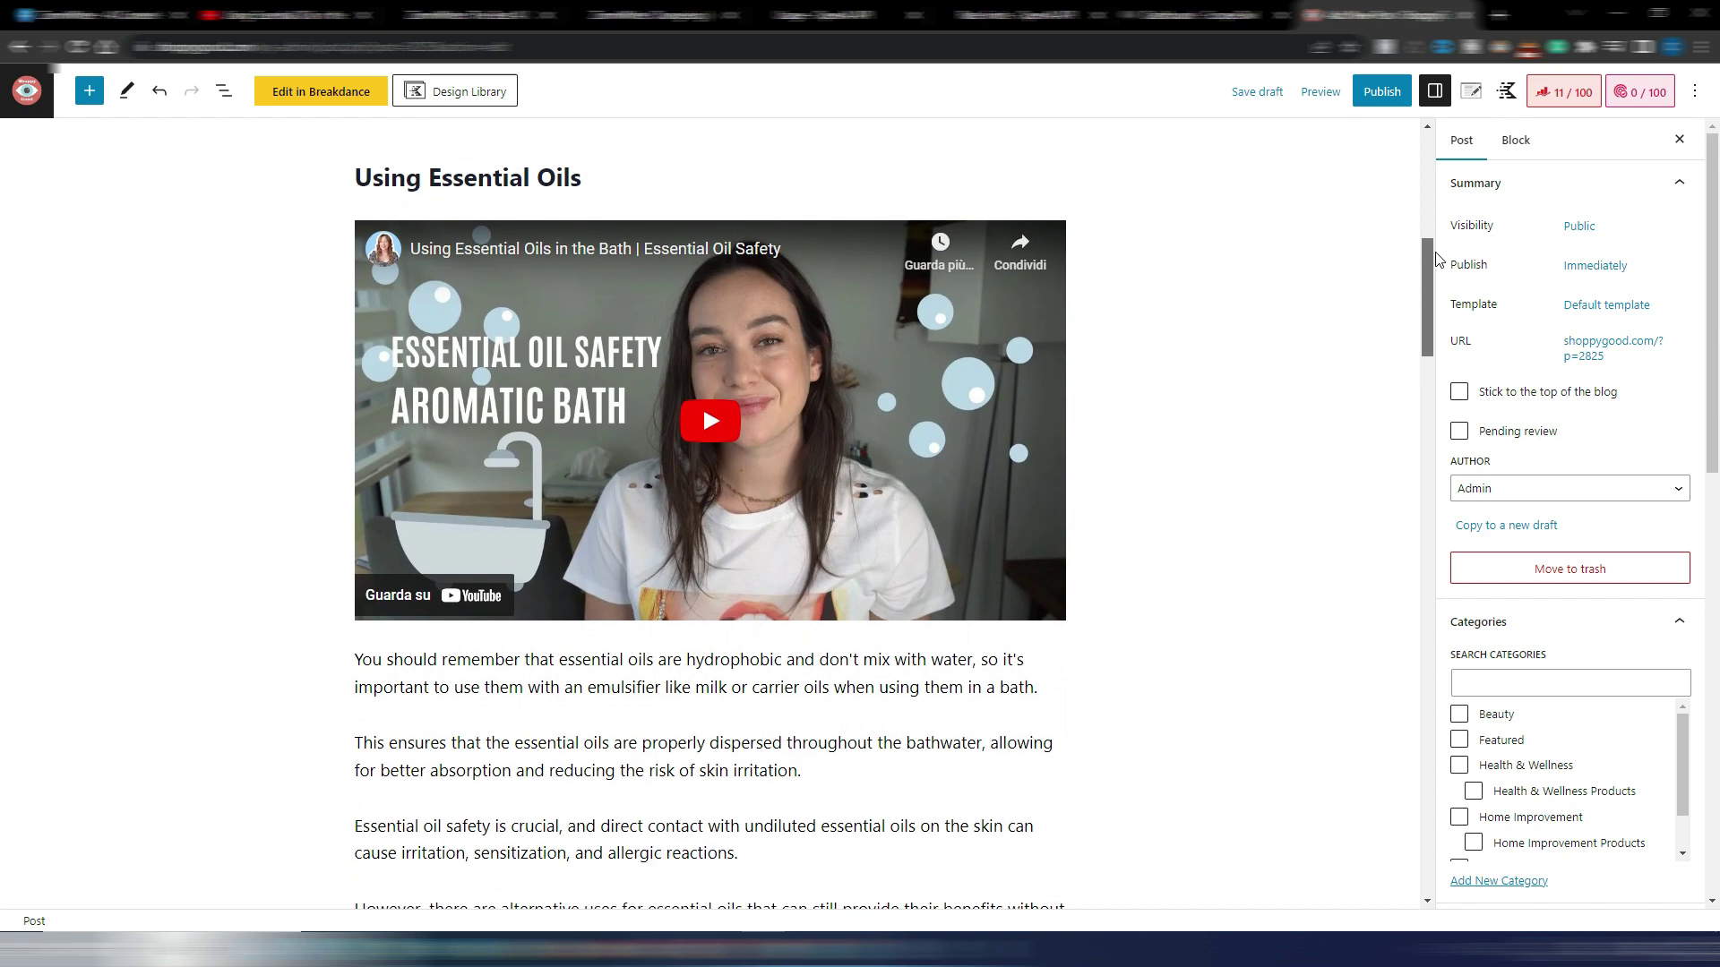
pyautogui.moveTo(1436, 258); pyautogui.dragTo(1455, 330)
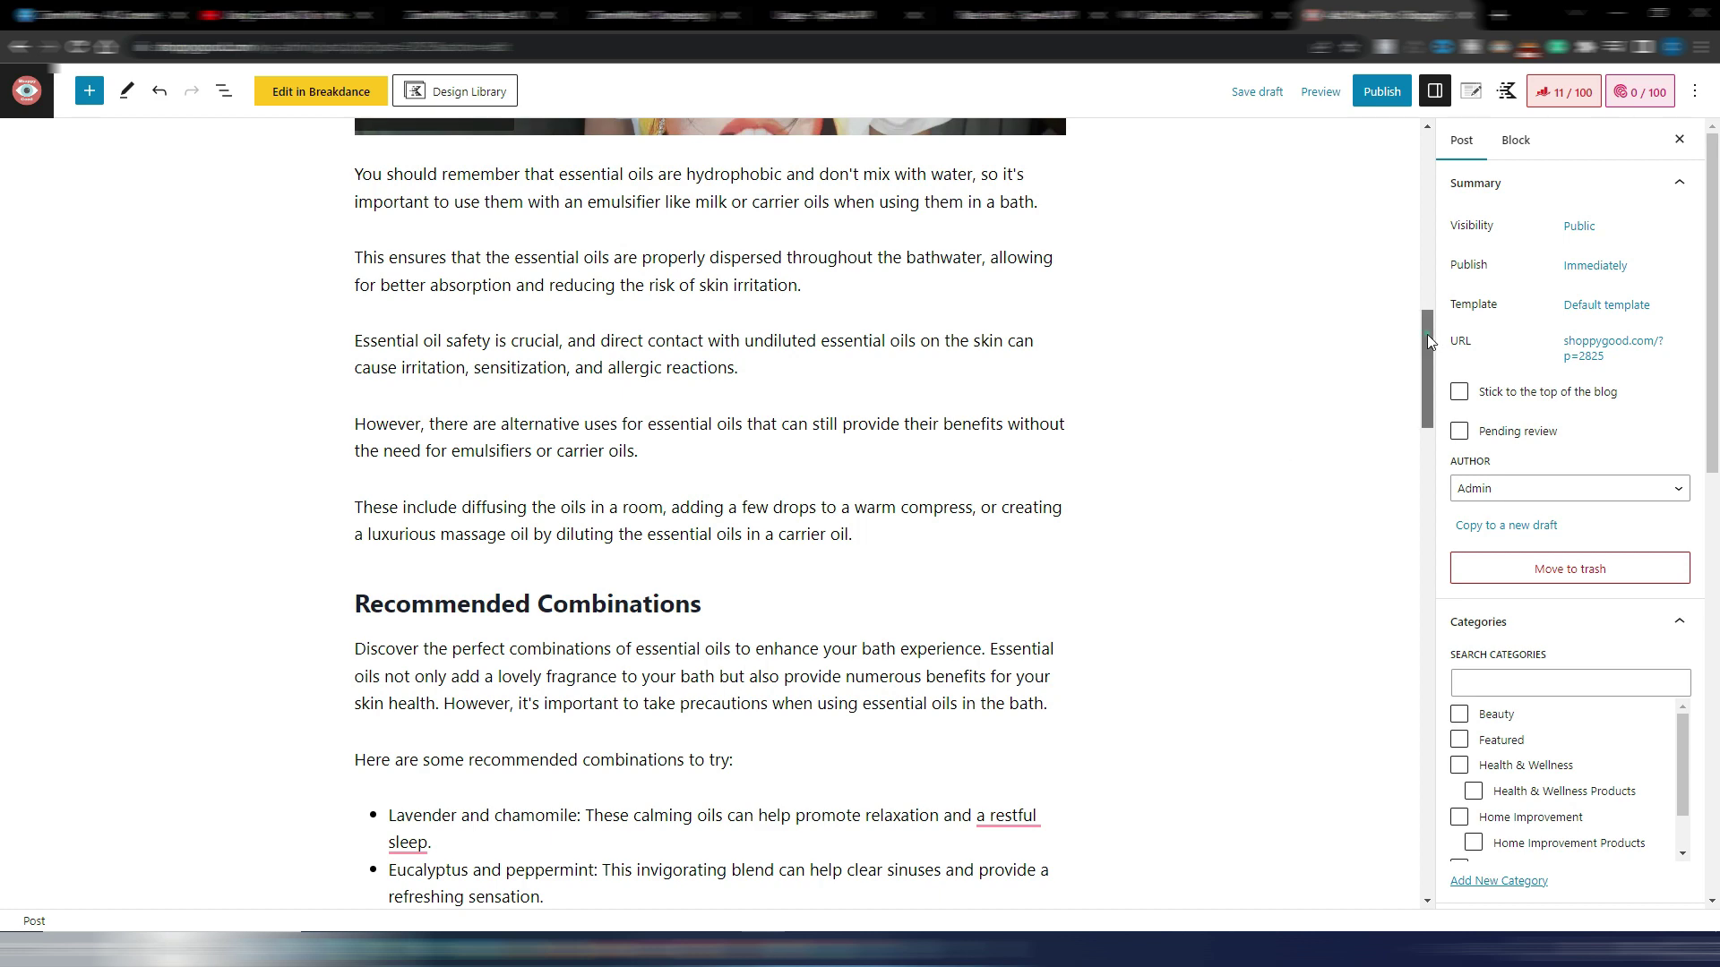
pyautogui.moveTo(1432, 342); pyautogui.dragTo(1434, 403)
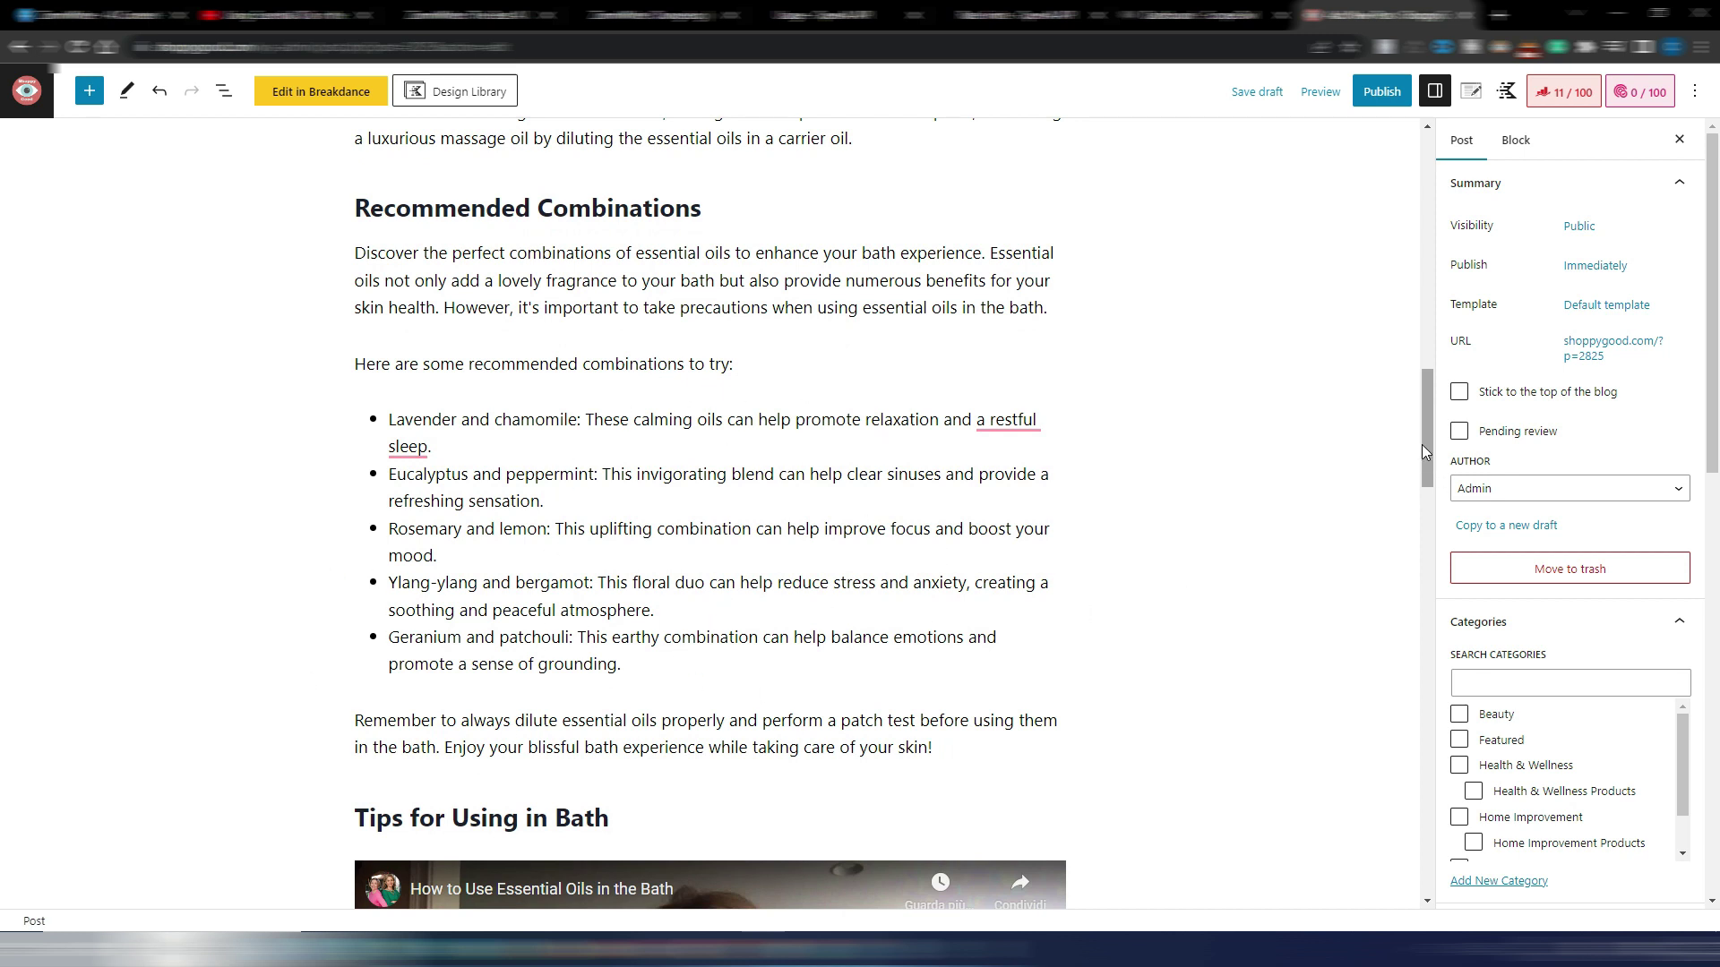
# - Bring ZimmWriter's Penny Arcade window back over the WordPress draft
pyautogui.click(1428, 416)
pyautogui.moveTo(1429, 412); pyautogui.dragTo(1452, 599)
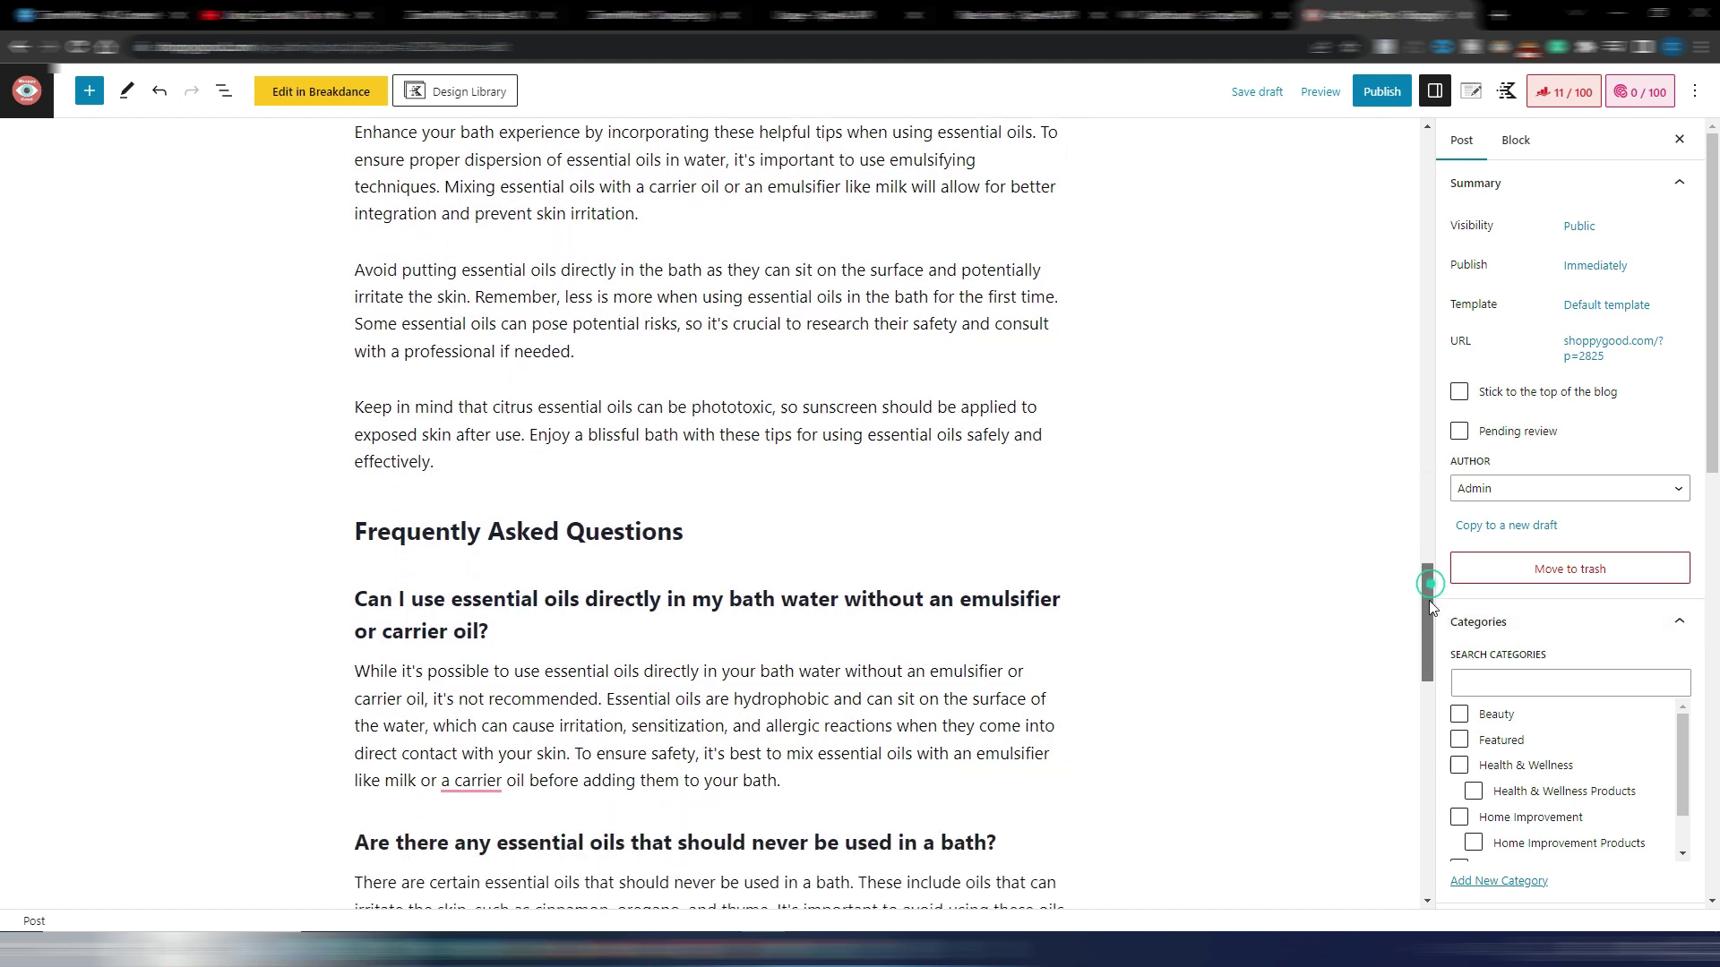
pyautogui.moveTo(1429, 603)
pyautogui.mouseDown()
pyautogui.moveTo(1433, 812)
pyautogui.moveTo(1419, 303)
pyautogui.mouseUp()
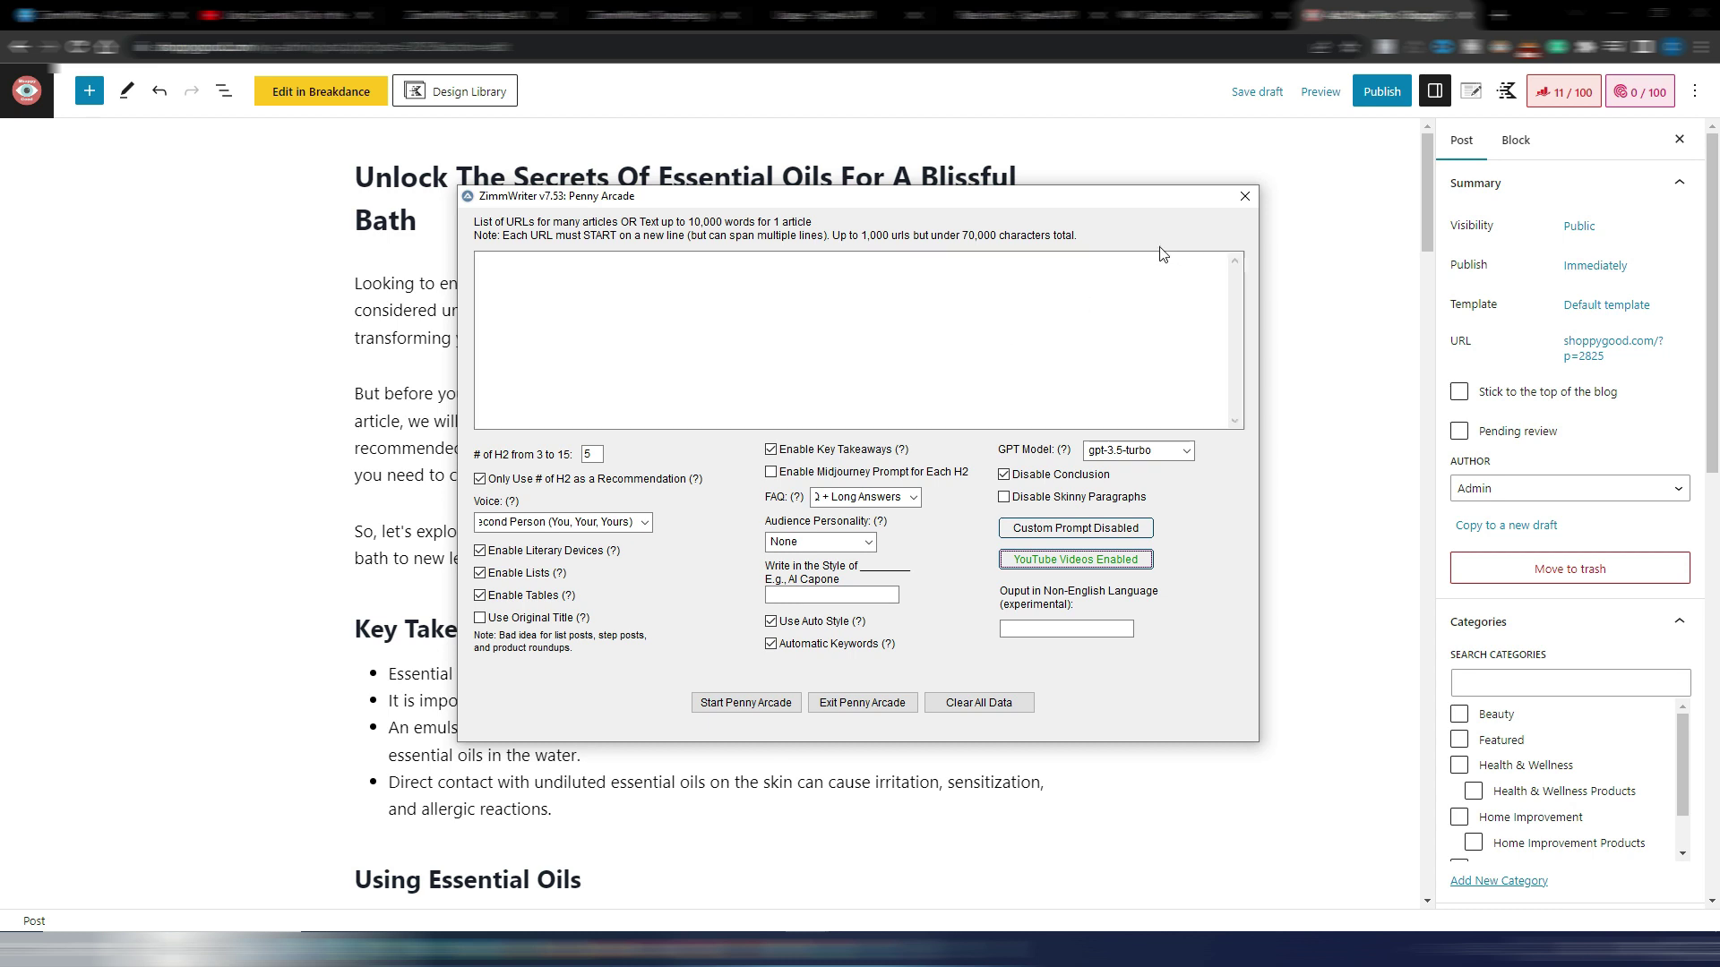
# - Close the Penny Arcade window and check ScrapeOwl's credit usage, 16 of 1,000
pyautogui.click(1244, 197)
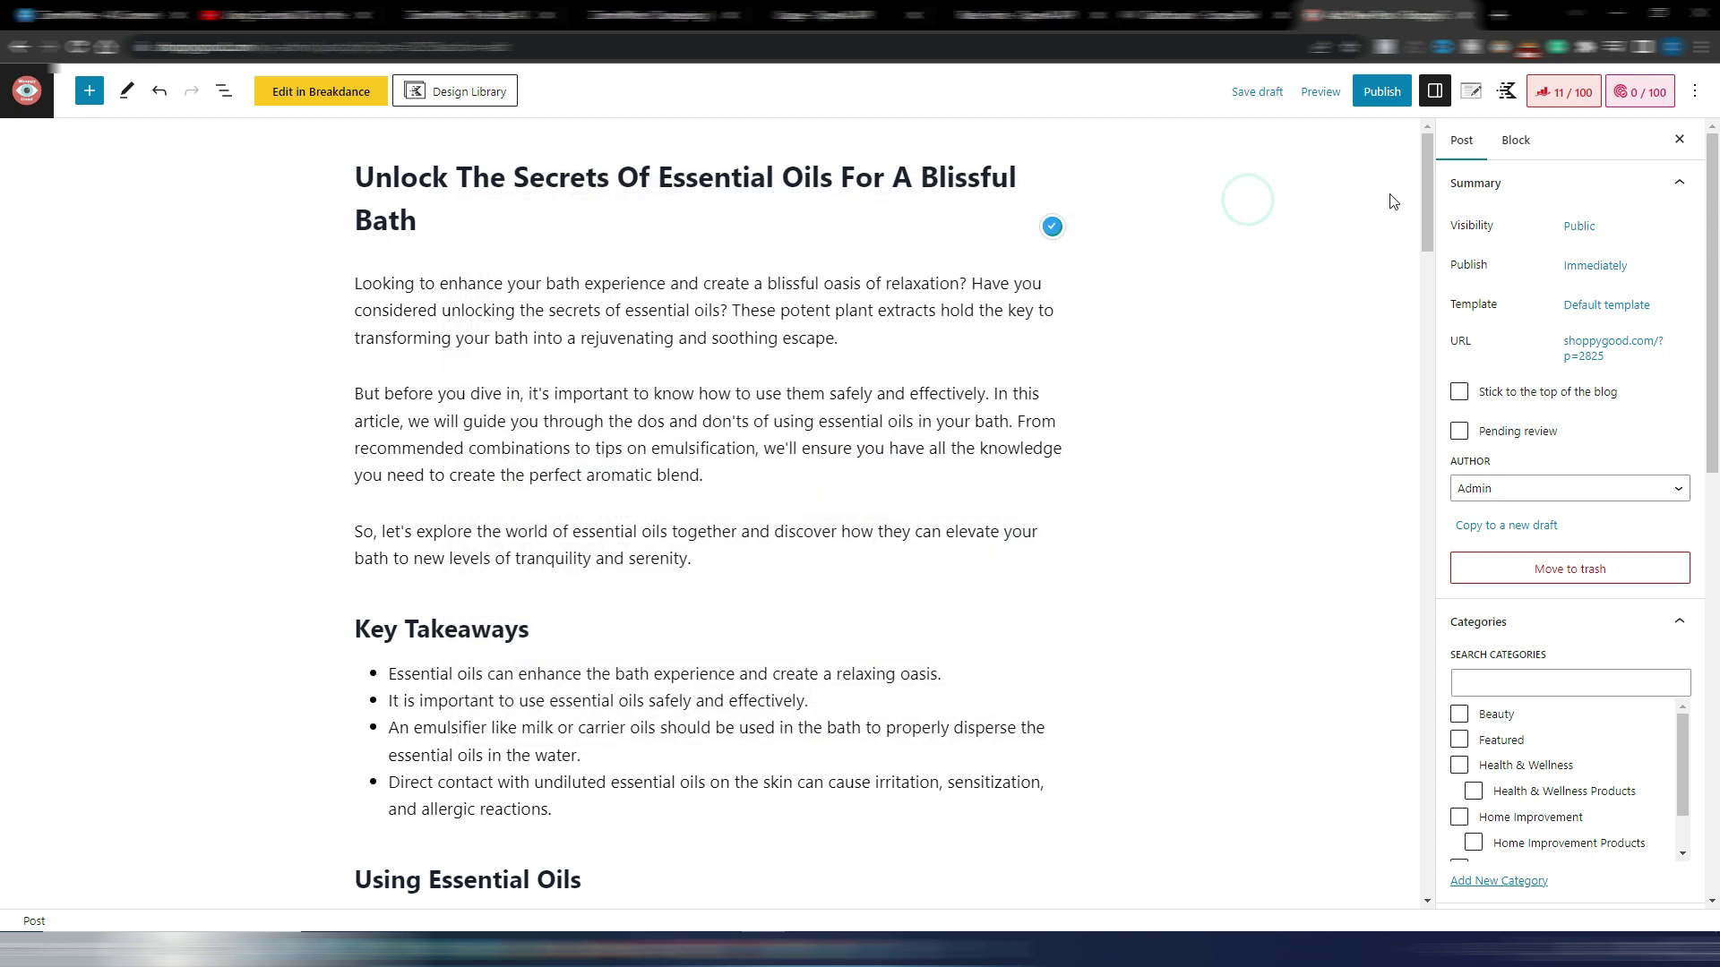
pyautogui.moveTo(1428, 176)
pyautogui.mouseDown()
pyautogui.moveTo(1395, 572)
pyautogui.moveTo(1435, 425)
pyautogui.moveTo(1428, 148)
pyautogui.mouseUp()
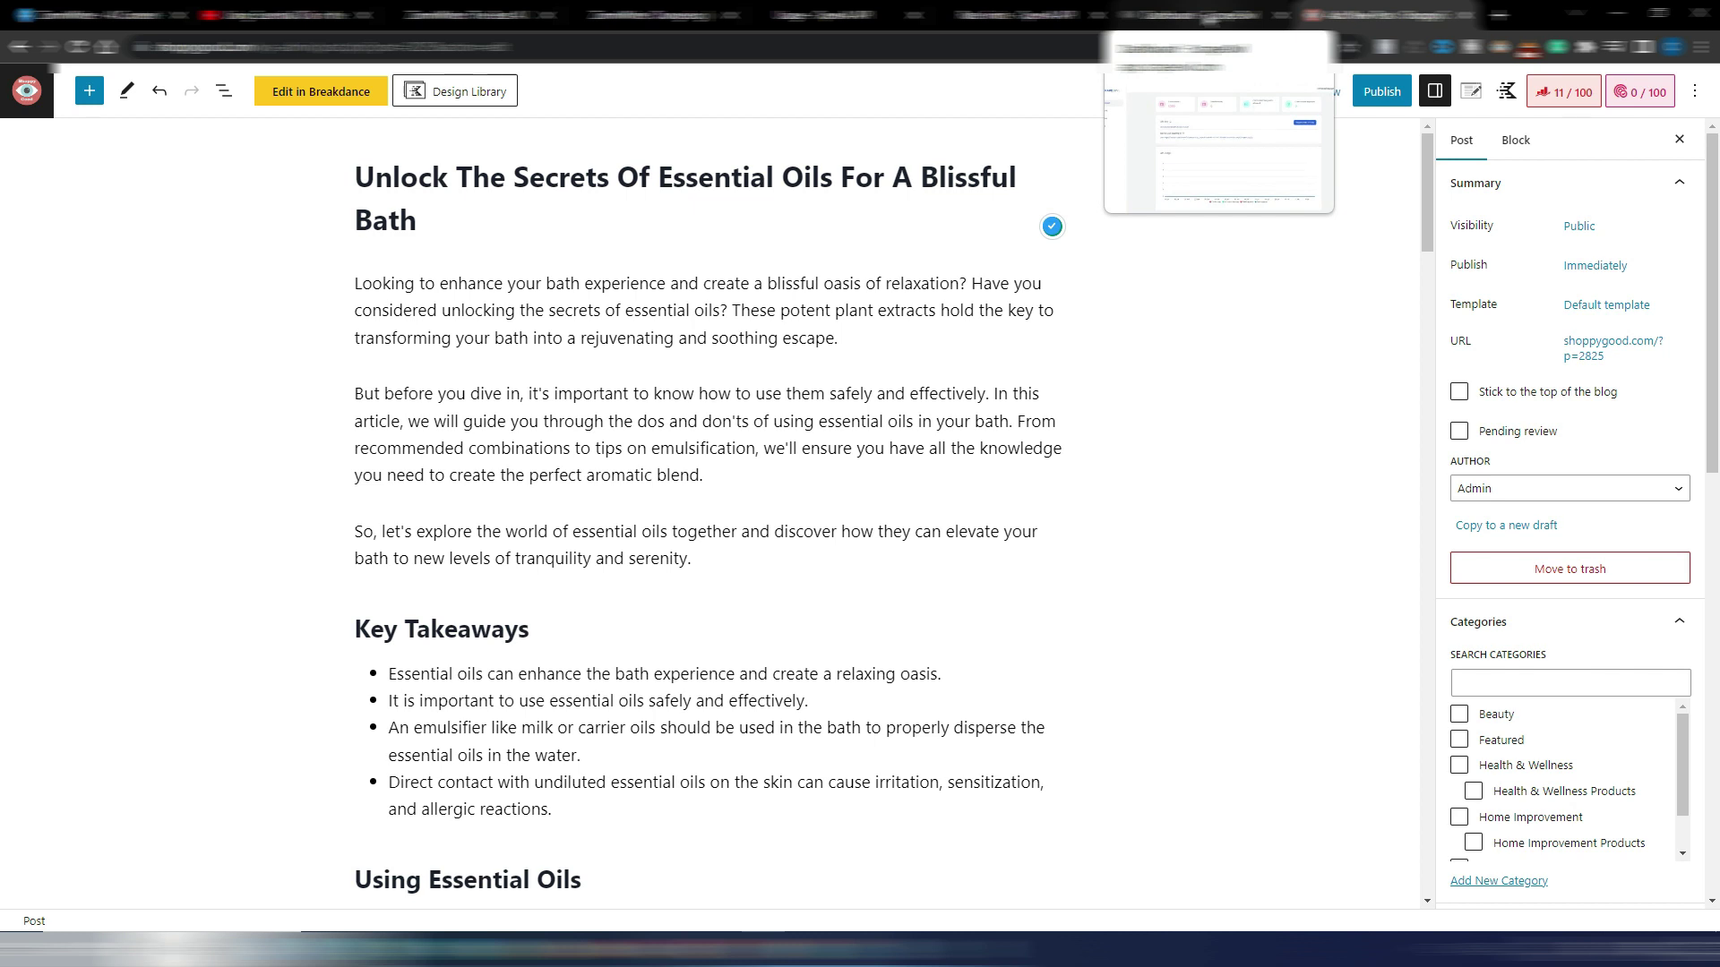
pyautogui.click(1202, 15)
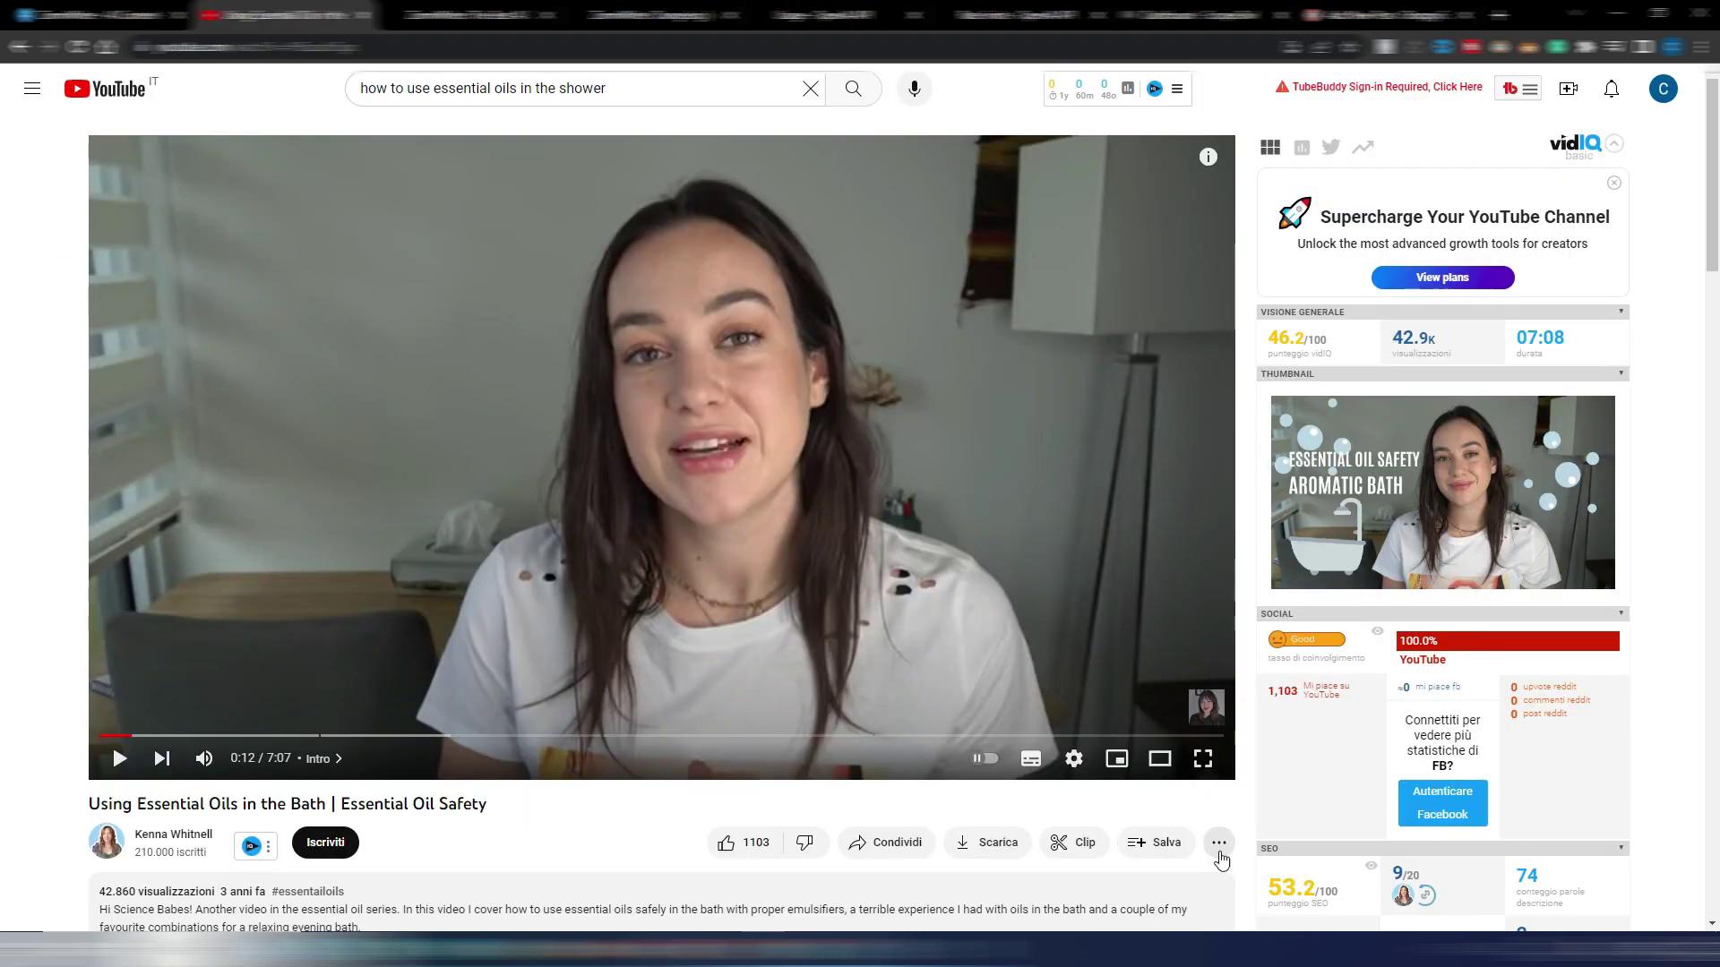
# - Copy the bath video's full transcript and launch ZimmWriter's SEO Blog Writer
pyautogui.click(1219, 842)
pyautogui.click(1313, 883)
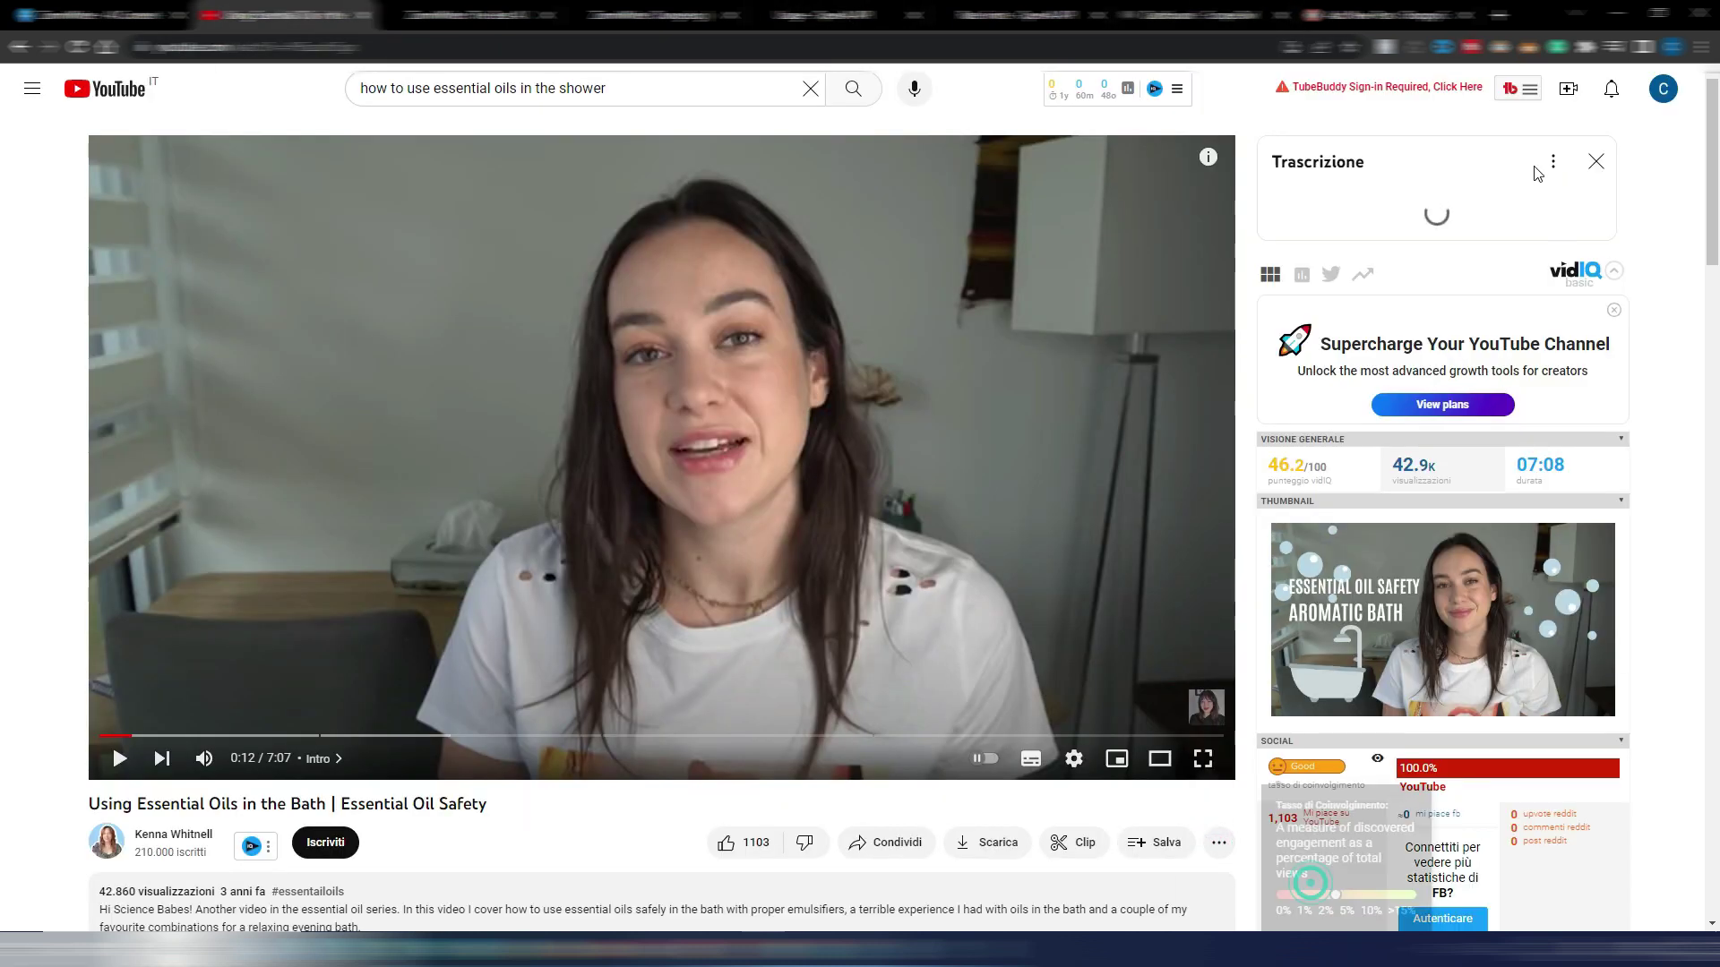
pyautogui.moveTo(1268, 287)
pyautogui.mouseDown()
pyautogui.moveTo(1419, 281)
pyautogui.moveTo(1492, 788)
pyautogui.moveTo(1435, 725)
pyautogui.mouseUp()
pyautogui.rightClick(1404, 726)
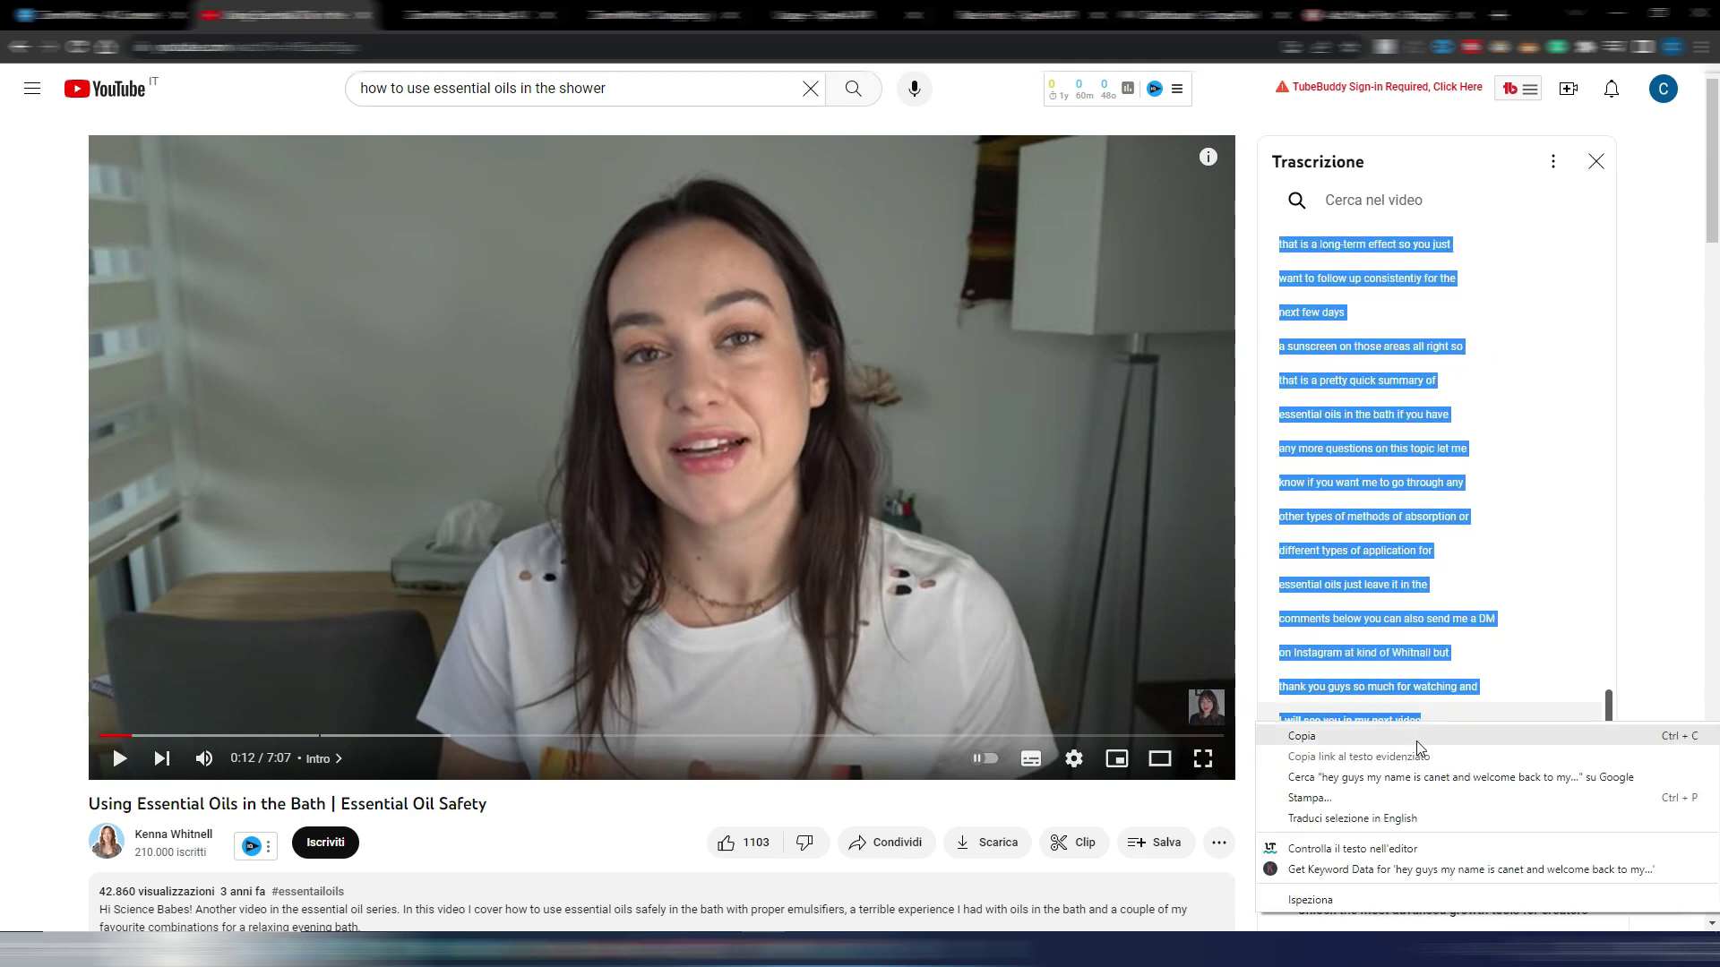
pyautogui.click(1405, 737)
pyautogui.hotkey('alt', 'Tab')
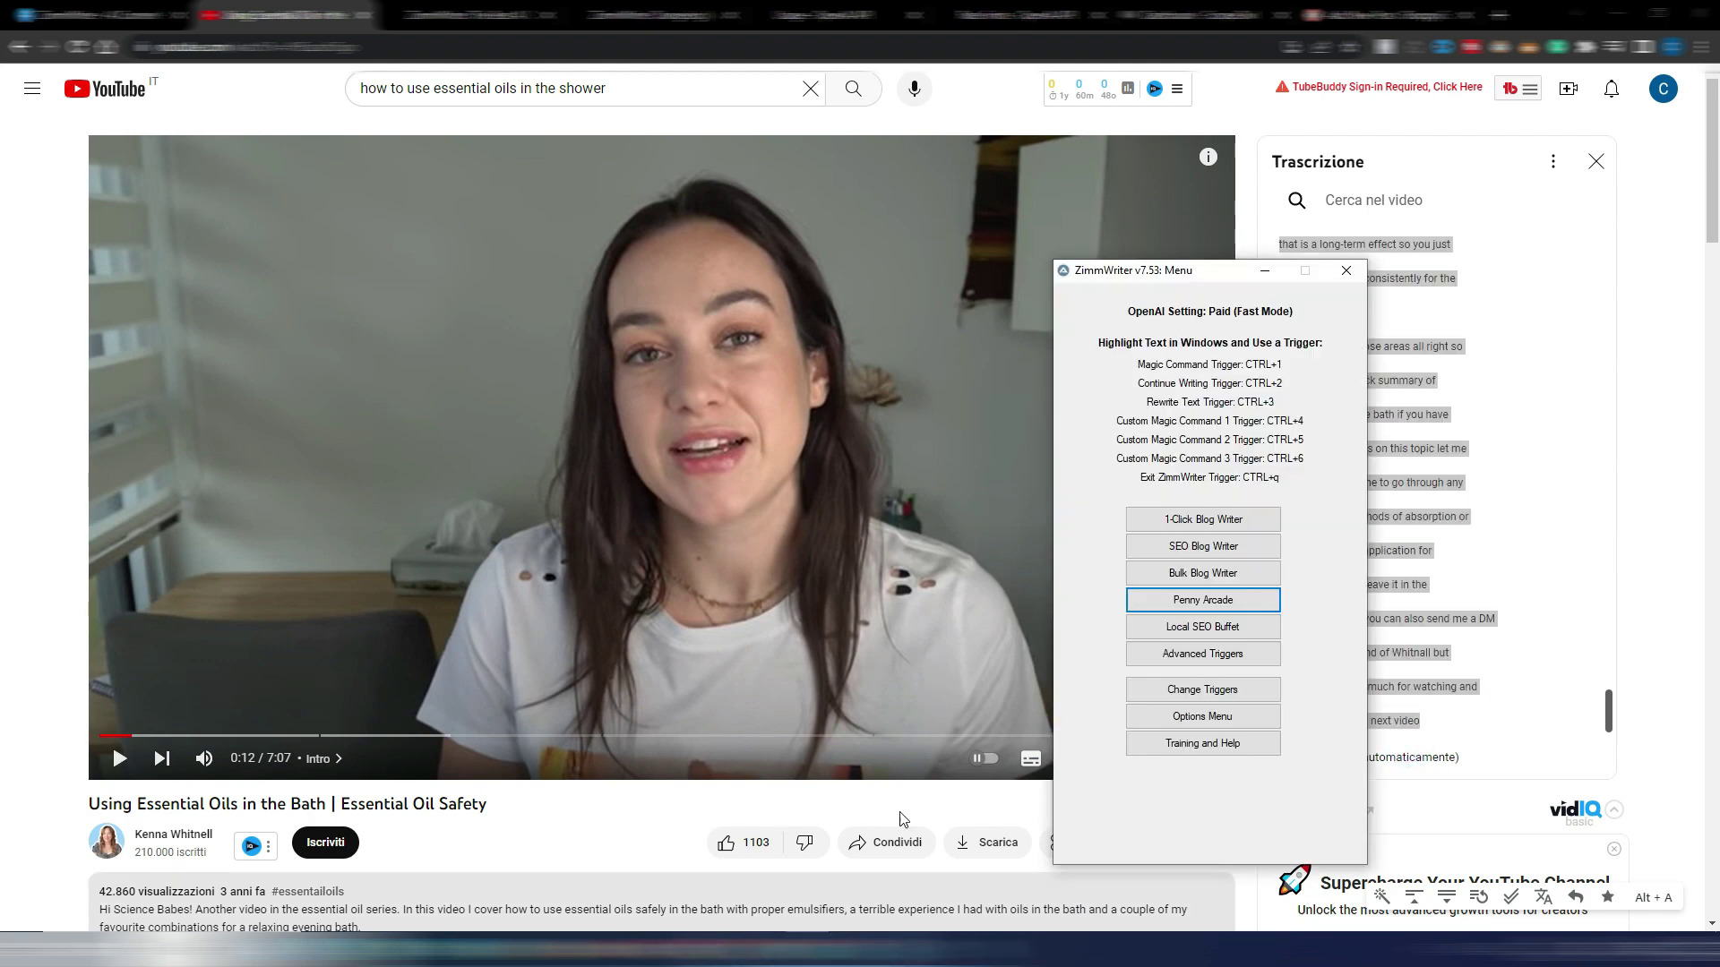
pyautogui.click(1204, 548)
pyautogui.moveTo(674, 179); pyautogui.dragTo(1070, 647)
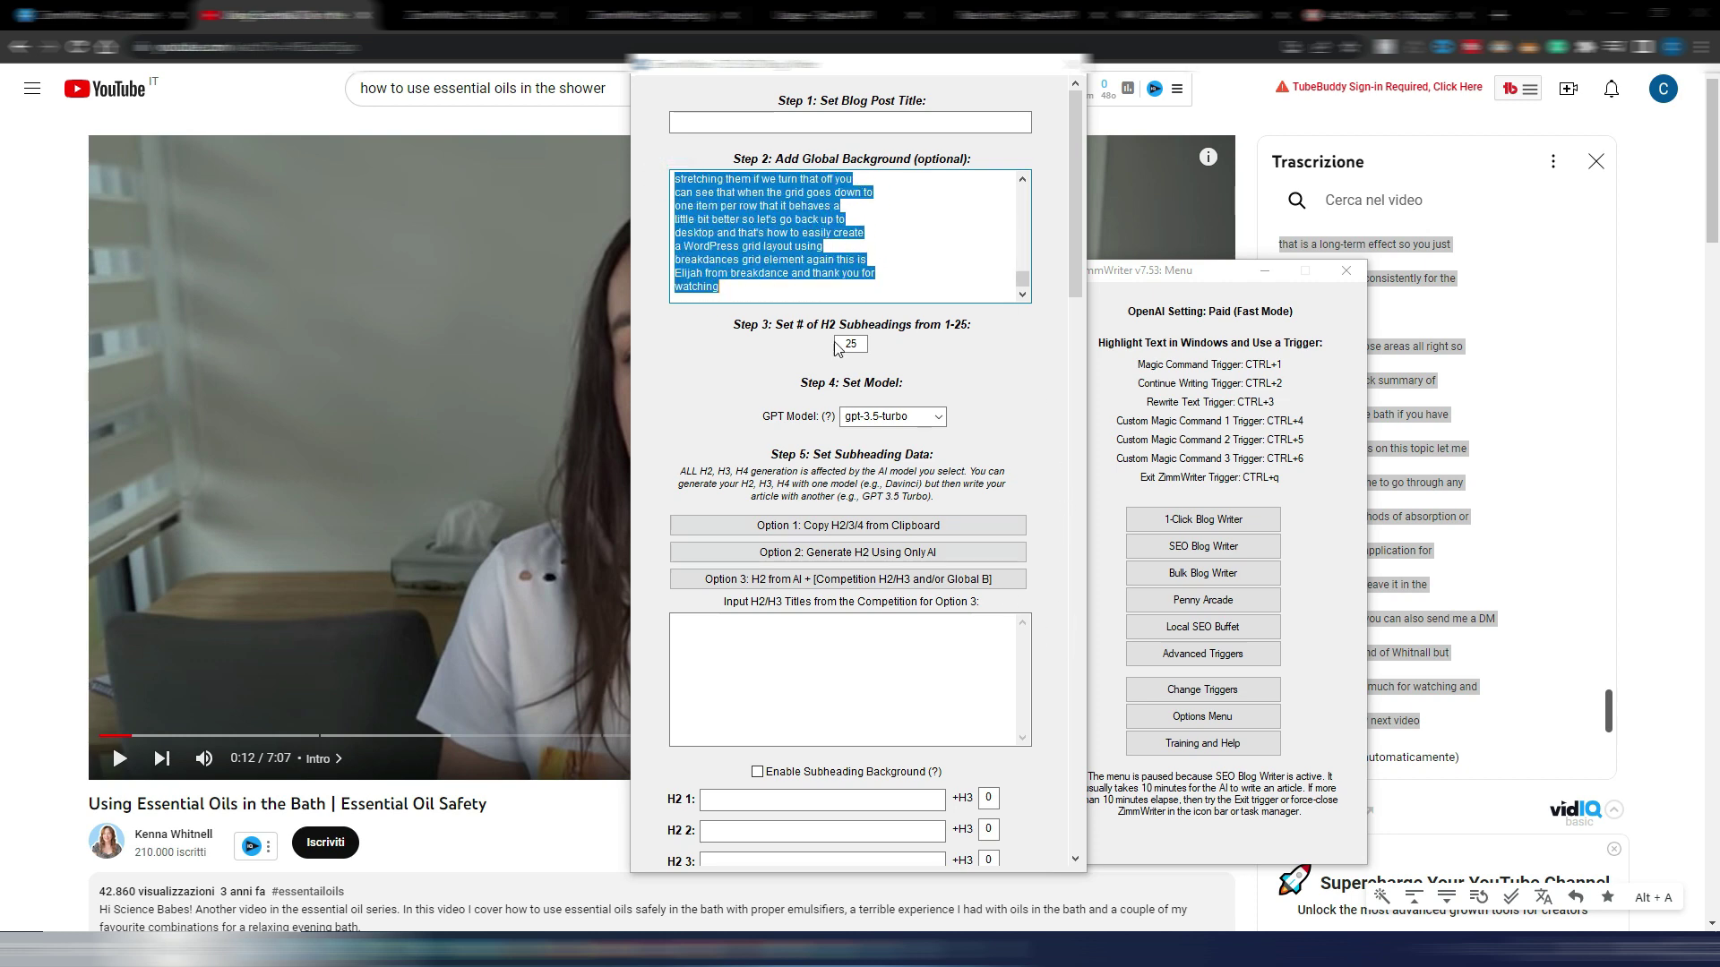
# - Paste the transcript as the global background and leave YouTube videos disabled
pyautogui.hotkey('ctrl', 'v')
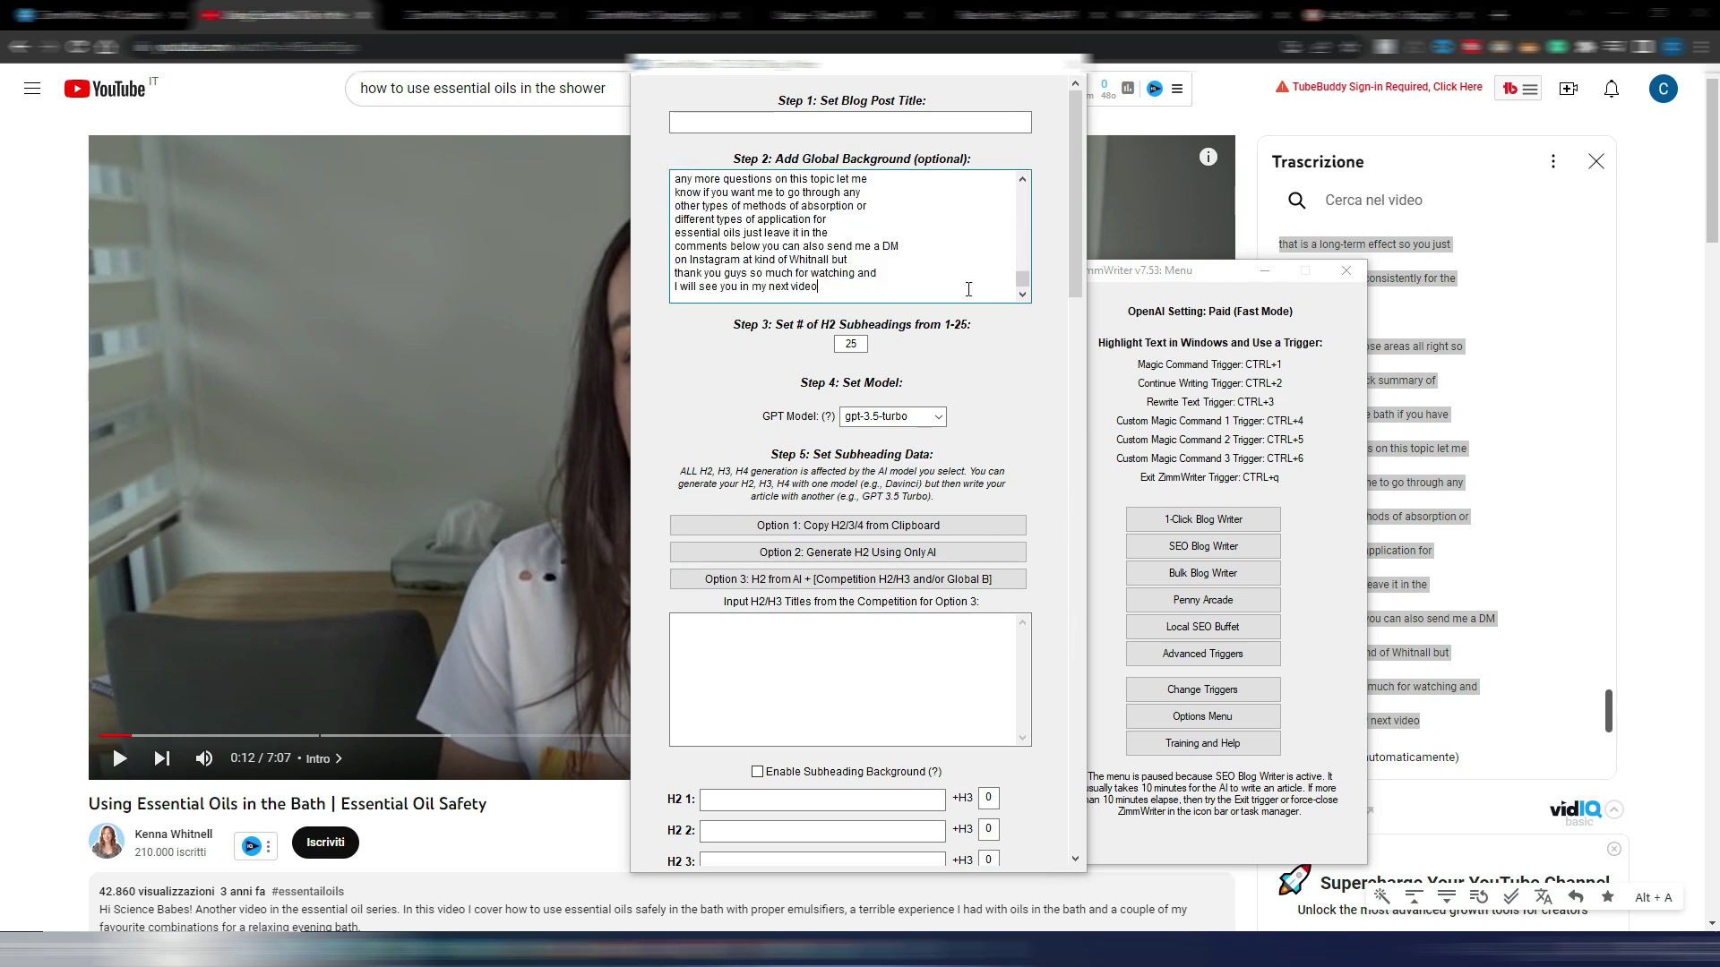
pyautogui.moveTo(1021, 280); pyautogui.dragTo(1021, 188)
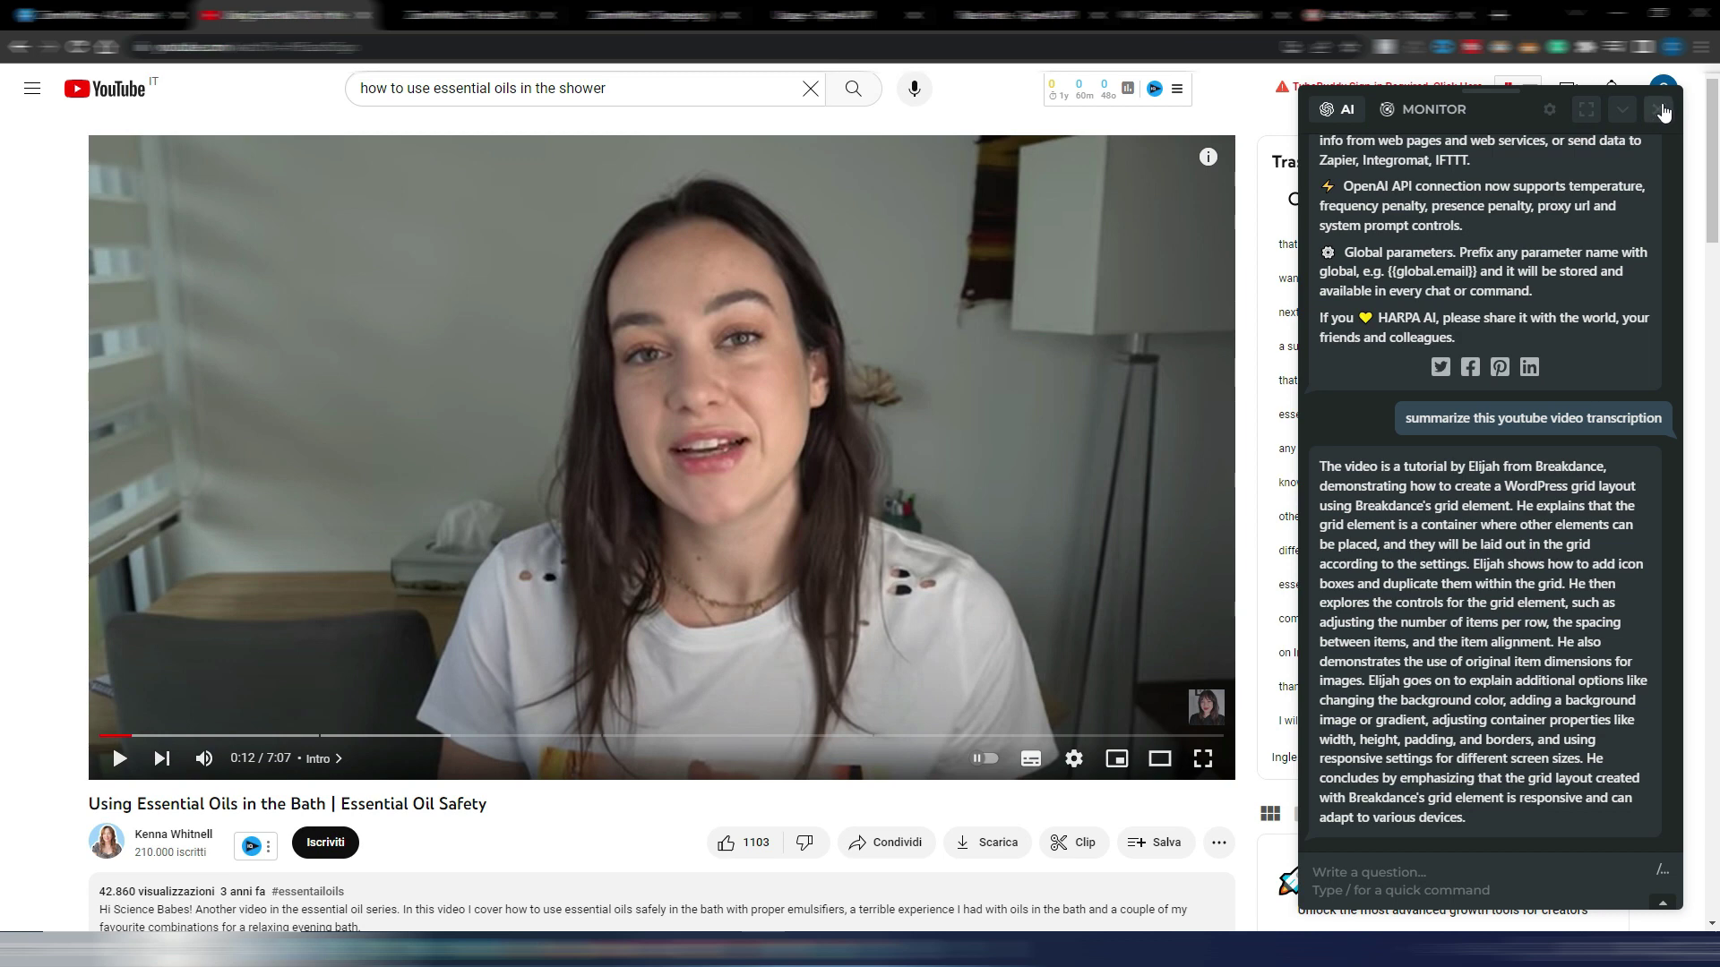
pyautogui.click(1664, 114)
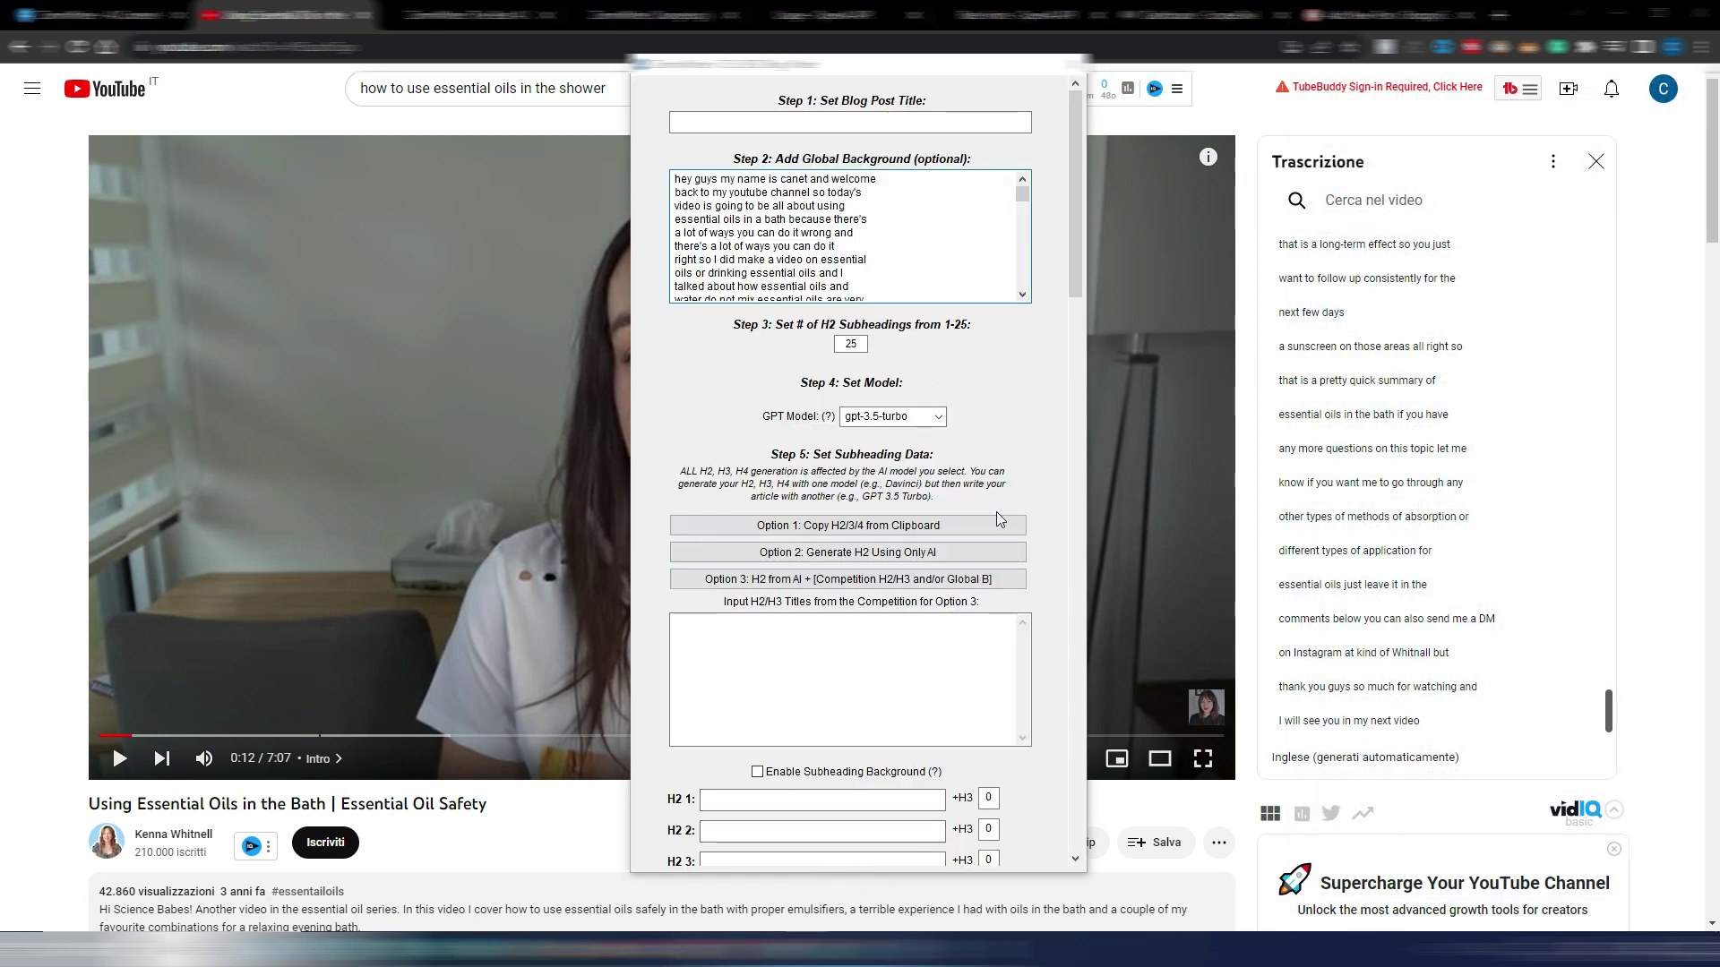
pyautogui.scroll(-3, 996, 512)
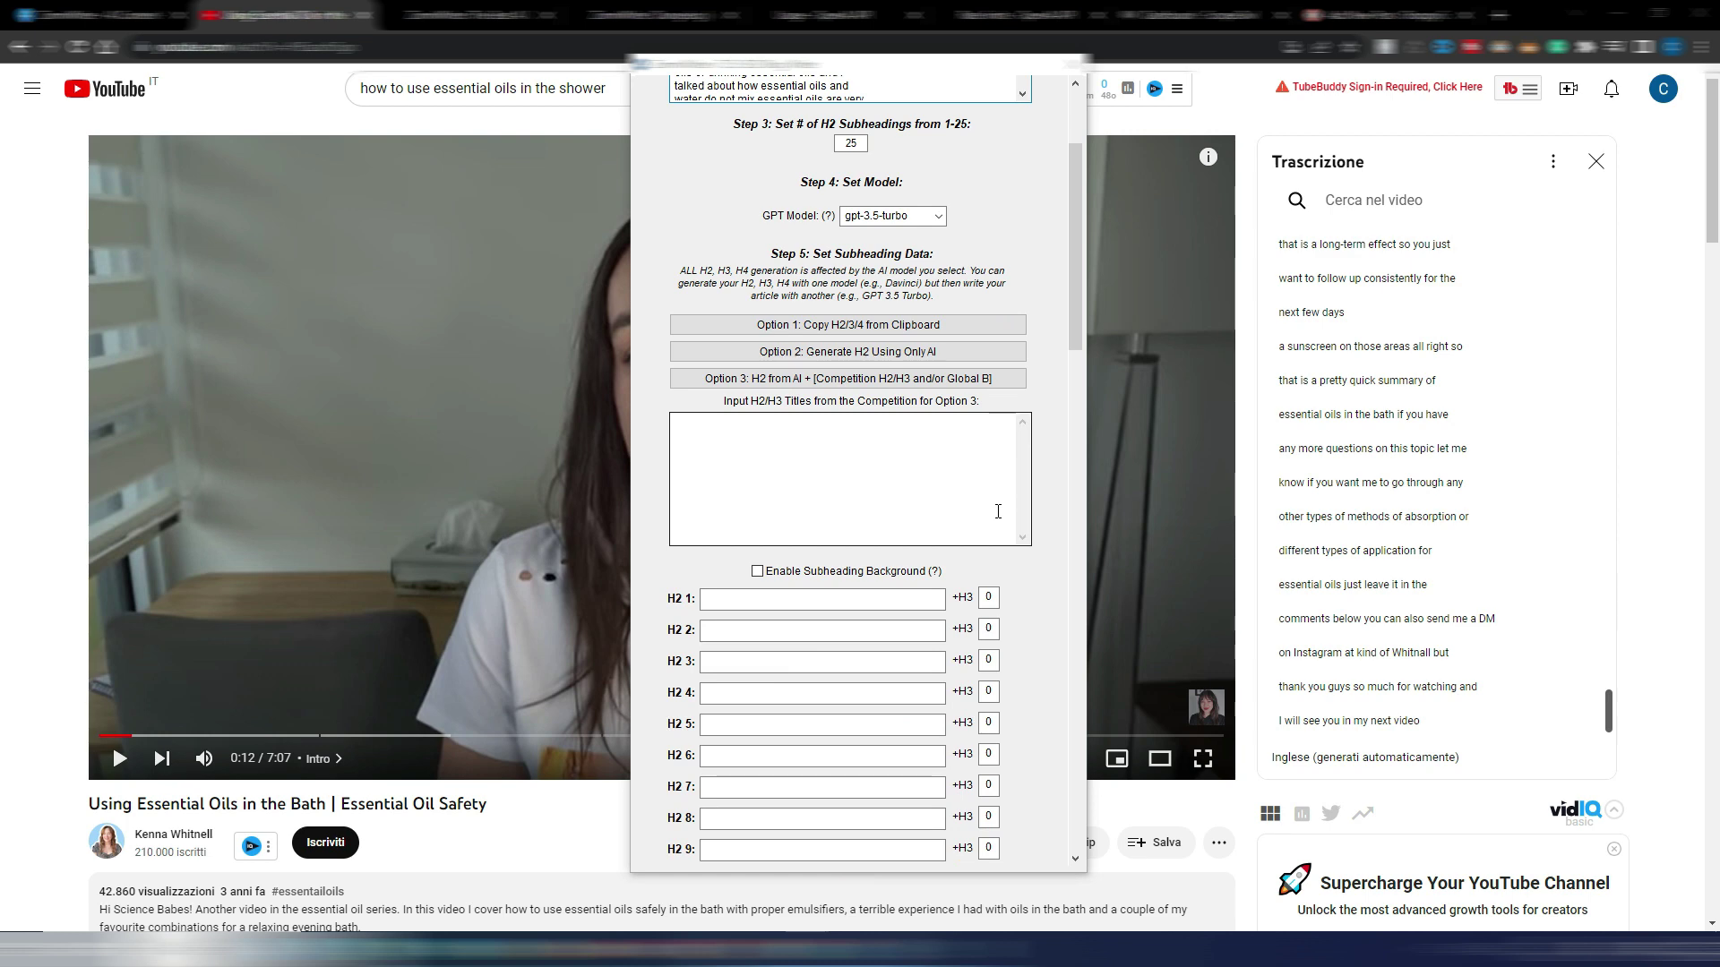
pyautogui.click(1074, 210)
pyautogui.moveTo(1074, 212)
pyautogui.mouseDown()
pyautogui.moveTo(1098, 690)
pyautogui.moveTo(1098, 562)
pyautogui.mouseUp()
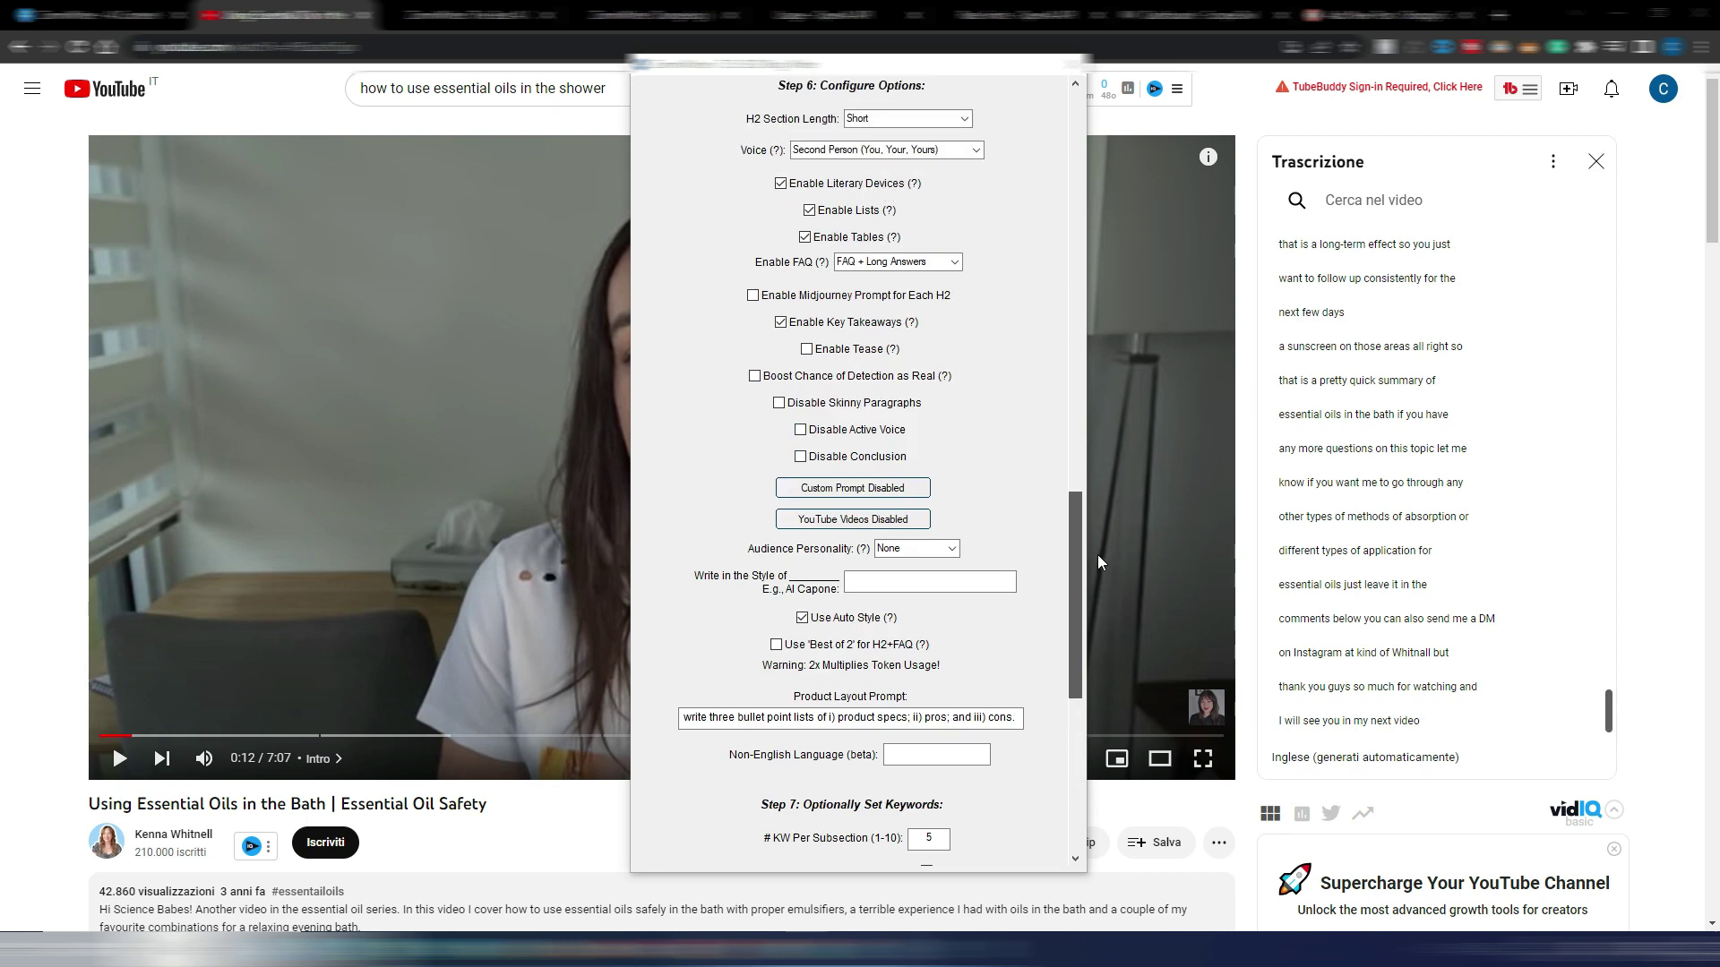
pyautogui.click(840, 523)
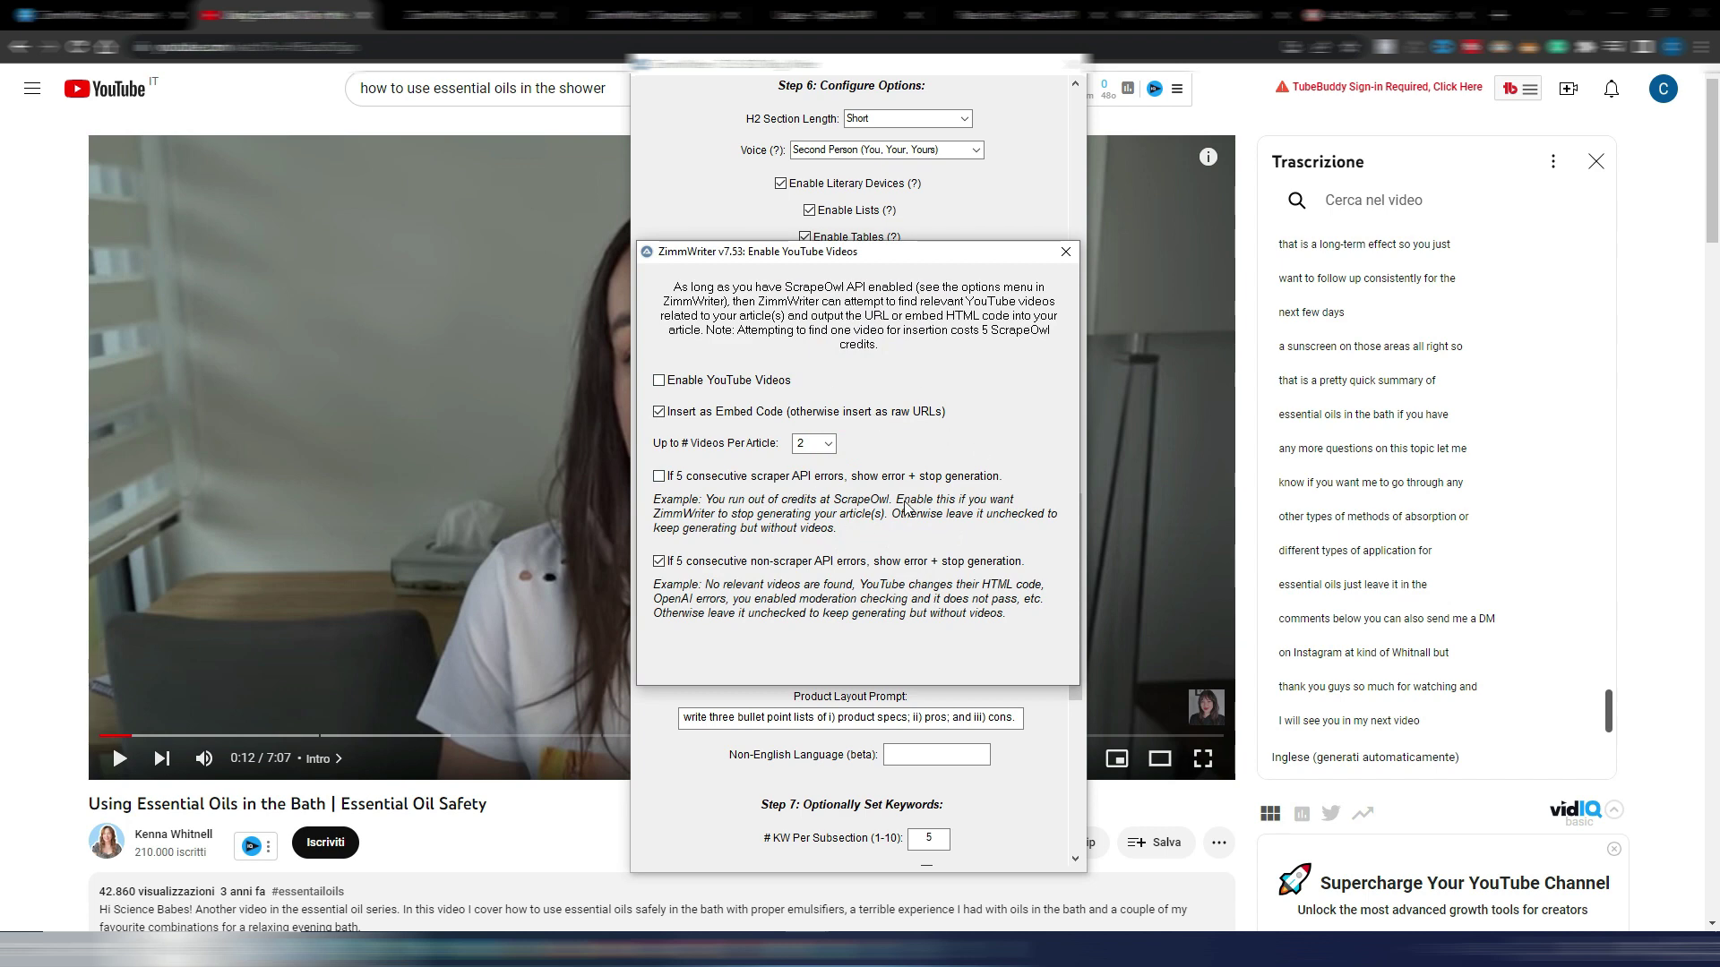
pyautogui.click(1065, 252)
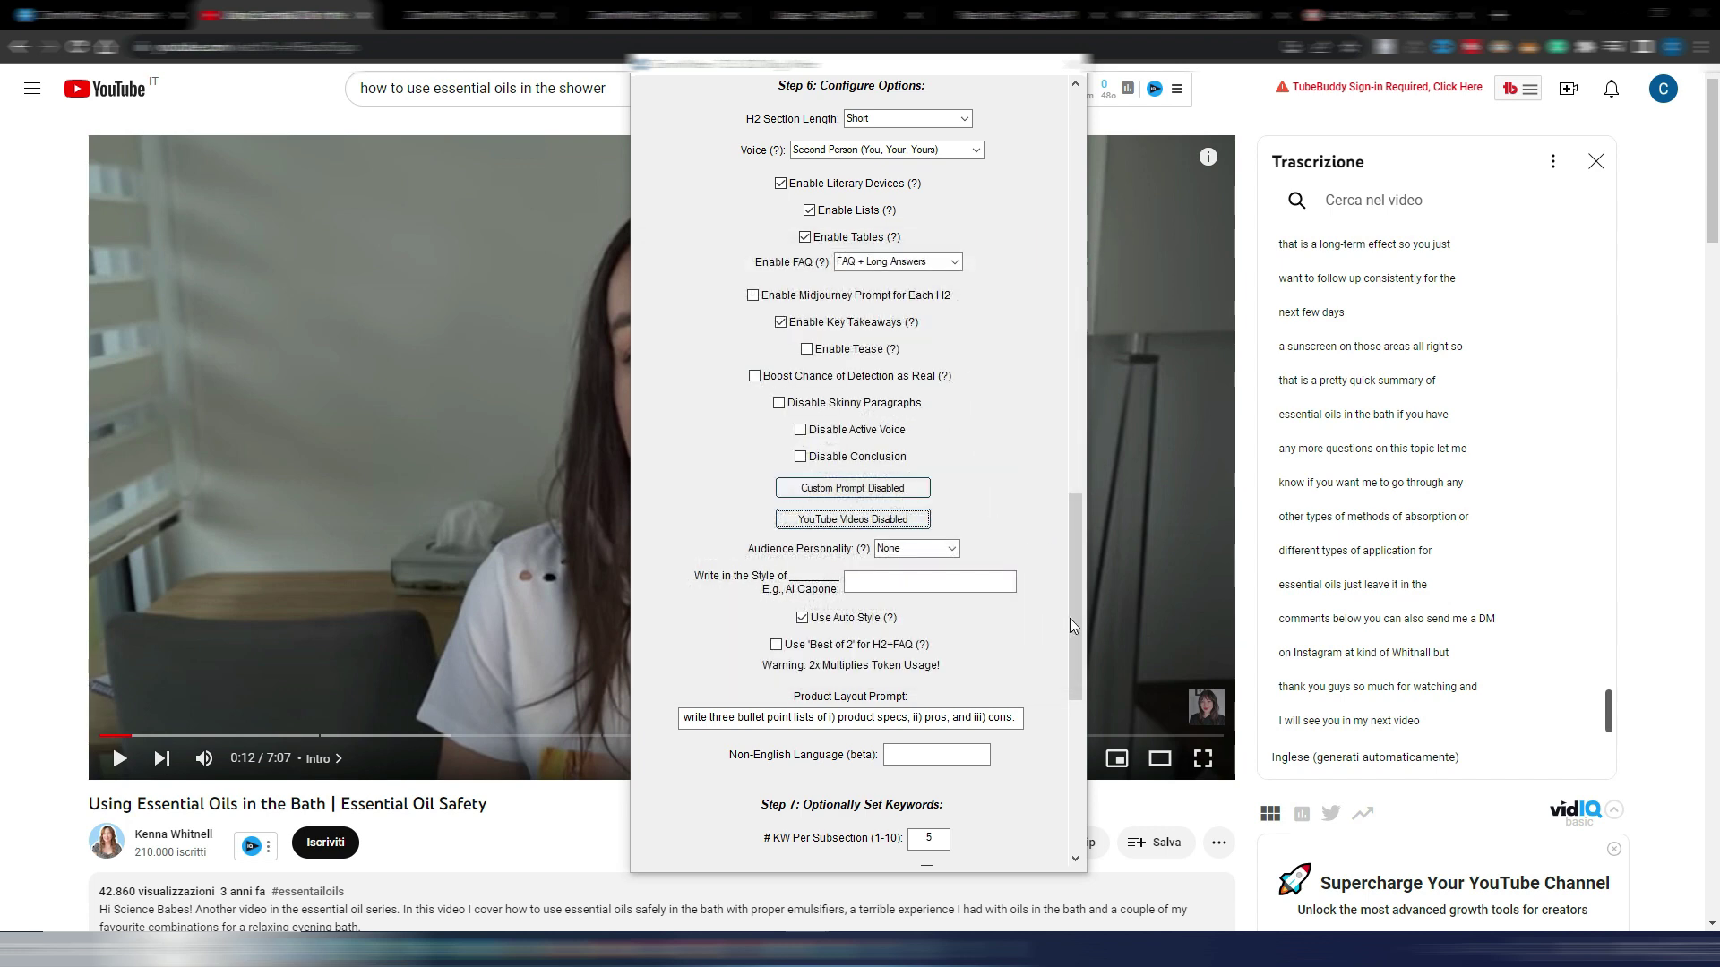
pyautogui.moveTo(1071, 625); pyautogui.dragTo(1137, 164)
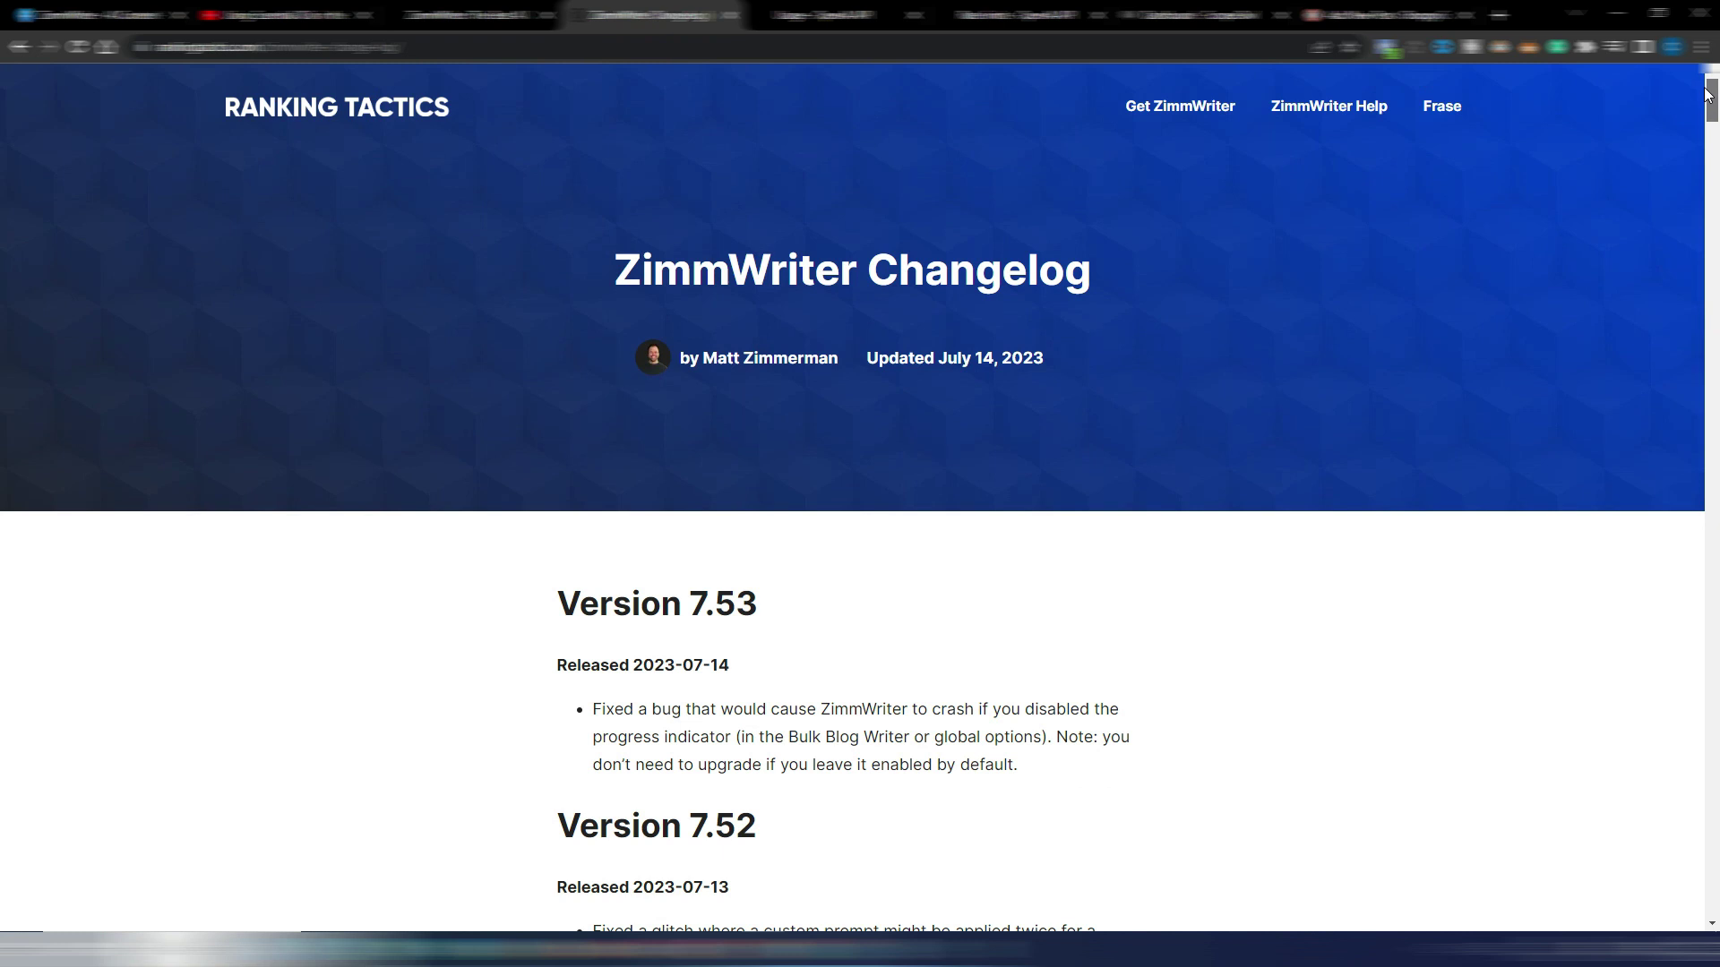
pyautogui.moveTo(1710, 92); pyautogui.dragTo(1711, 128)
pyautogui.scroll(2, 1691, 134)
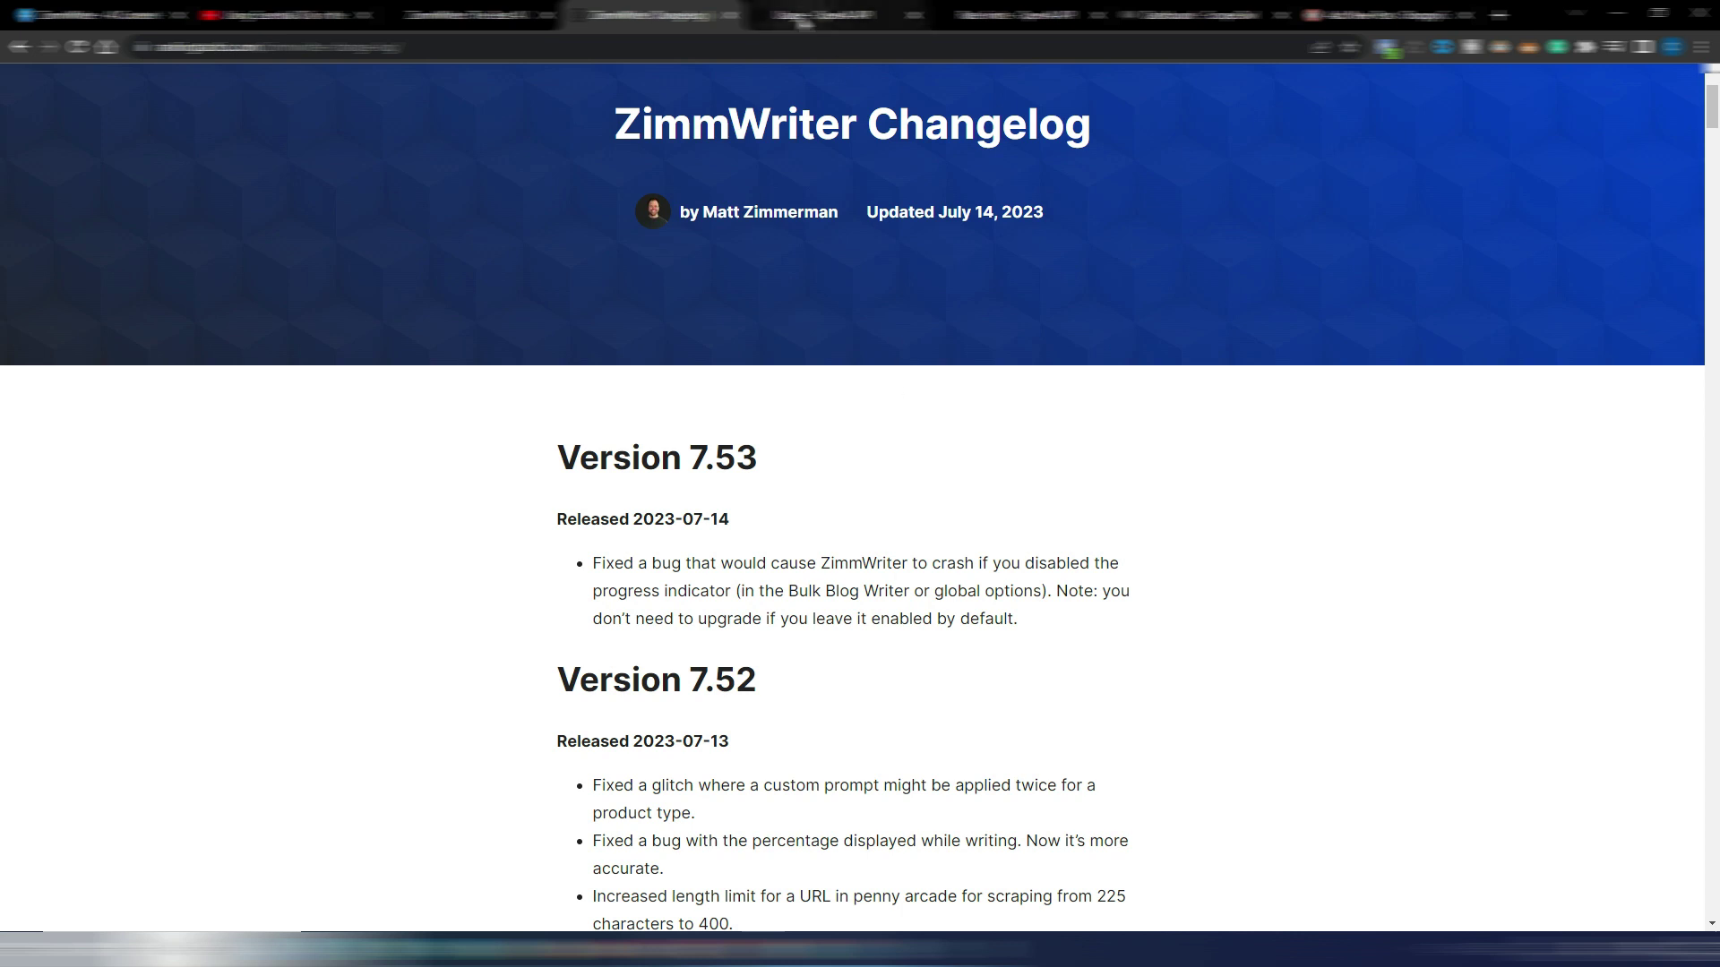
# - Leave the version 7.53 changelog for the OpenAI API usage page
pyautogui.click(821, 17)
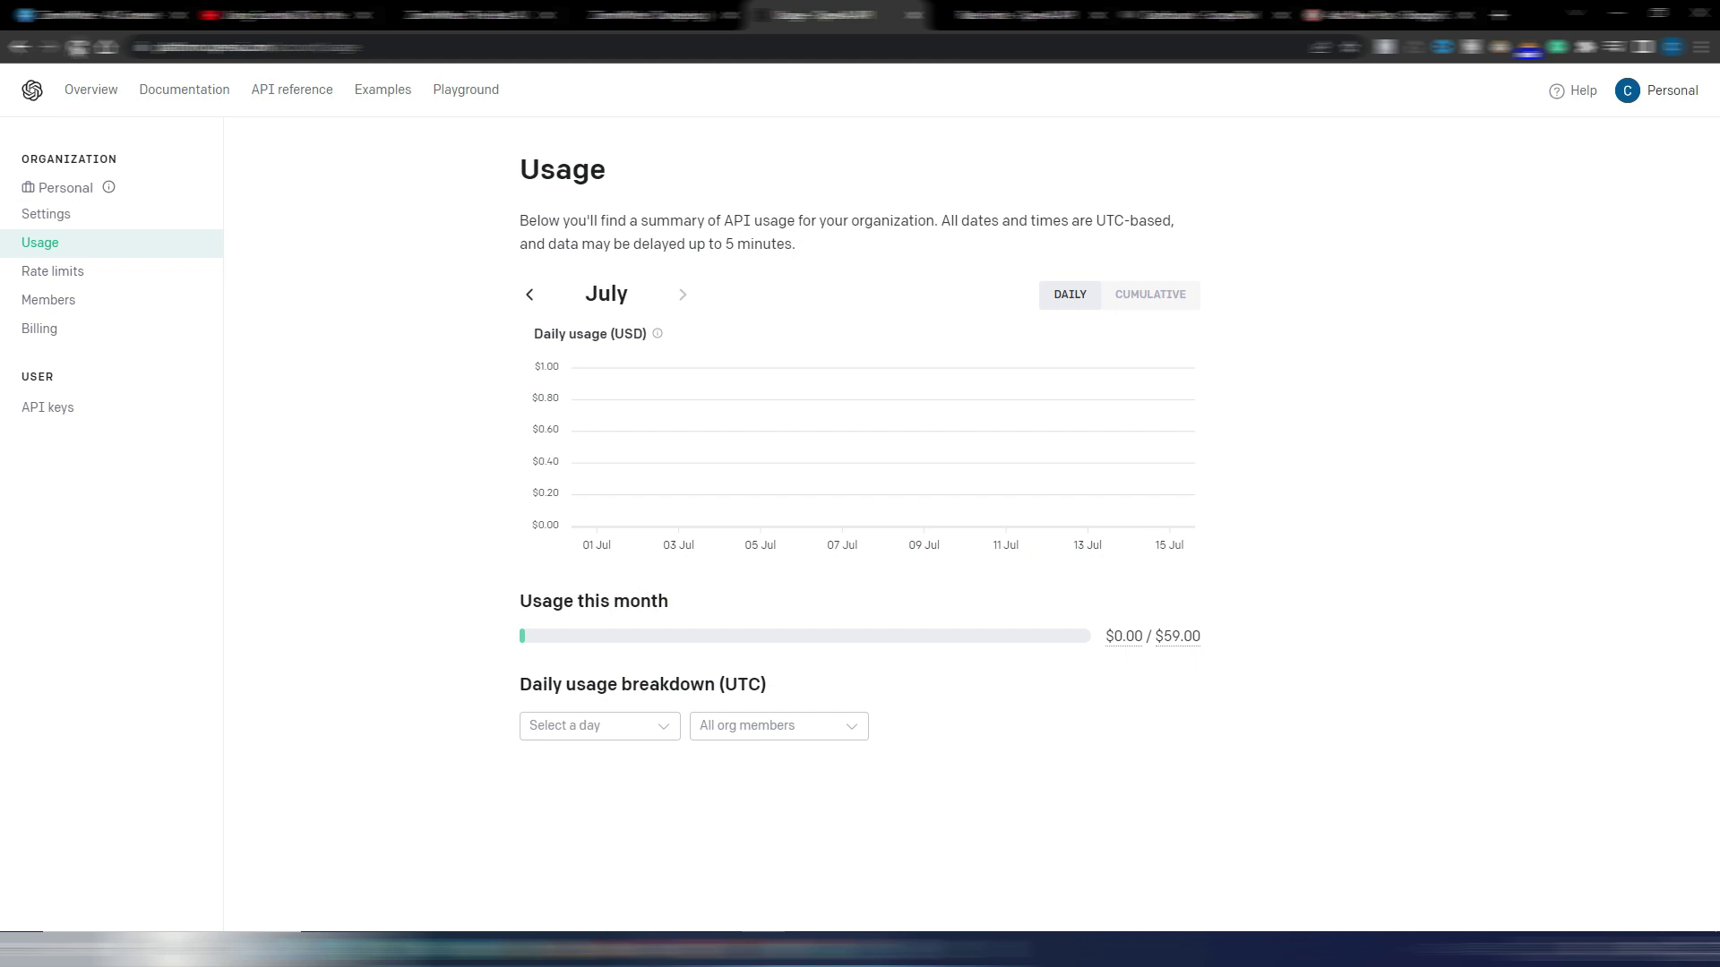
# - Refresh OpenAI usage to show $0.04 spent on 15 July, then view ZimmWriter's pricing
pyautogui.click(77, 47)
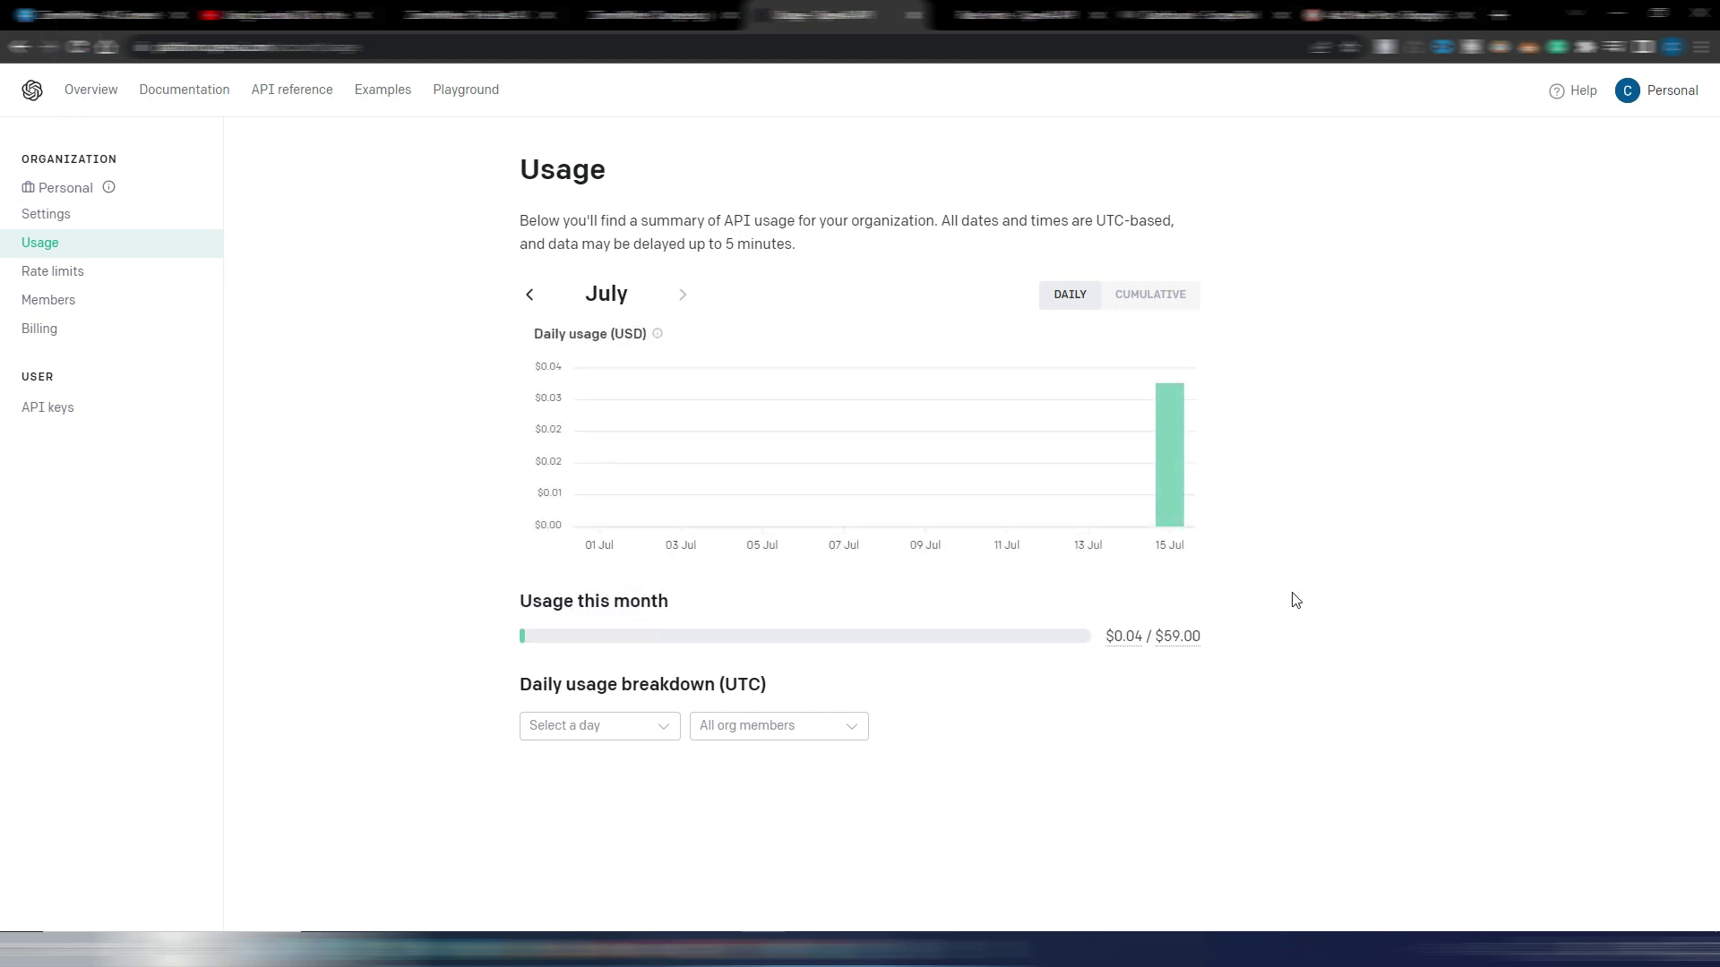
pyautogui.moveTo(1168, 455)
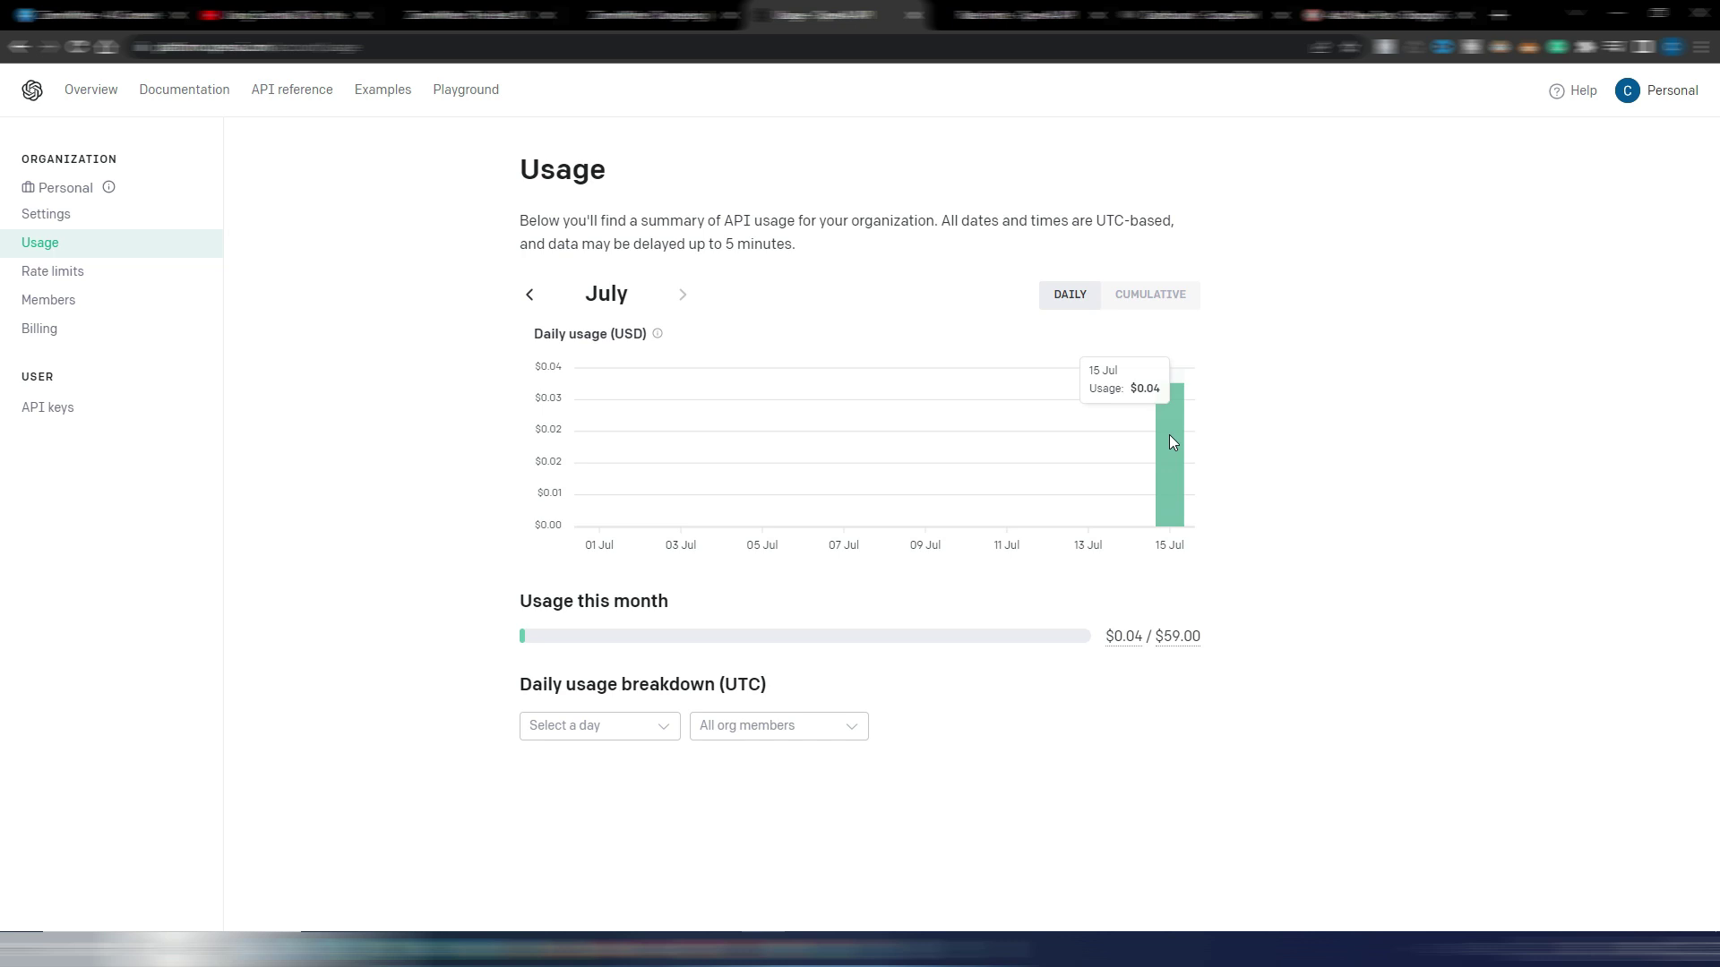
pyautogui.click(470, 17)
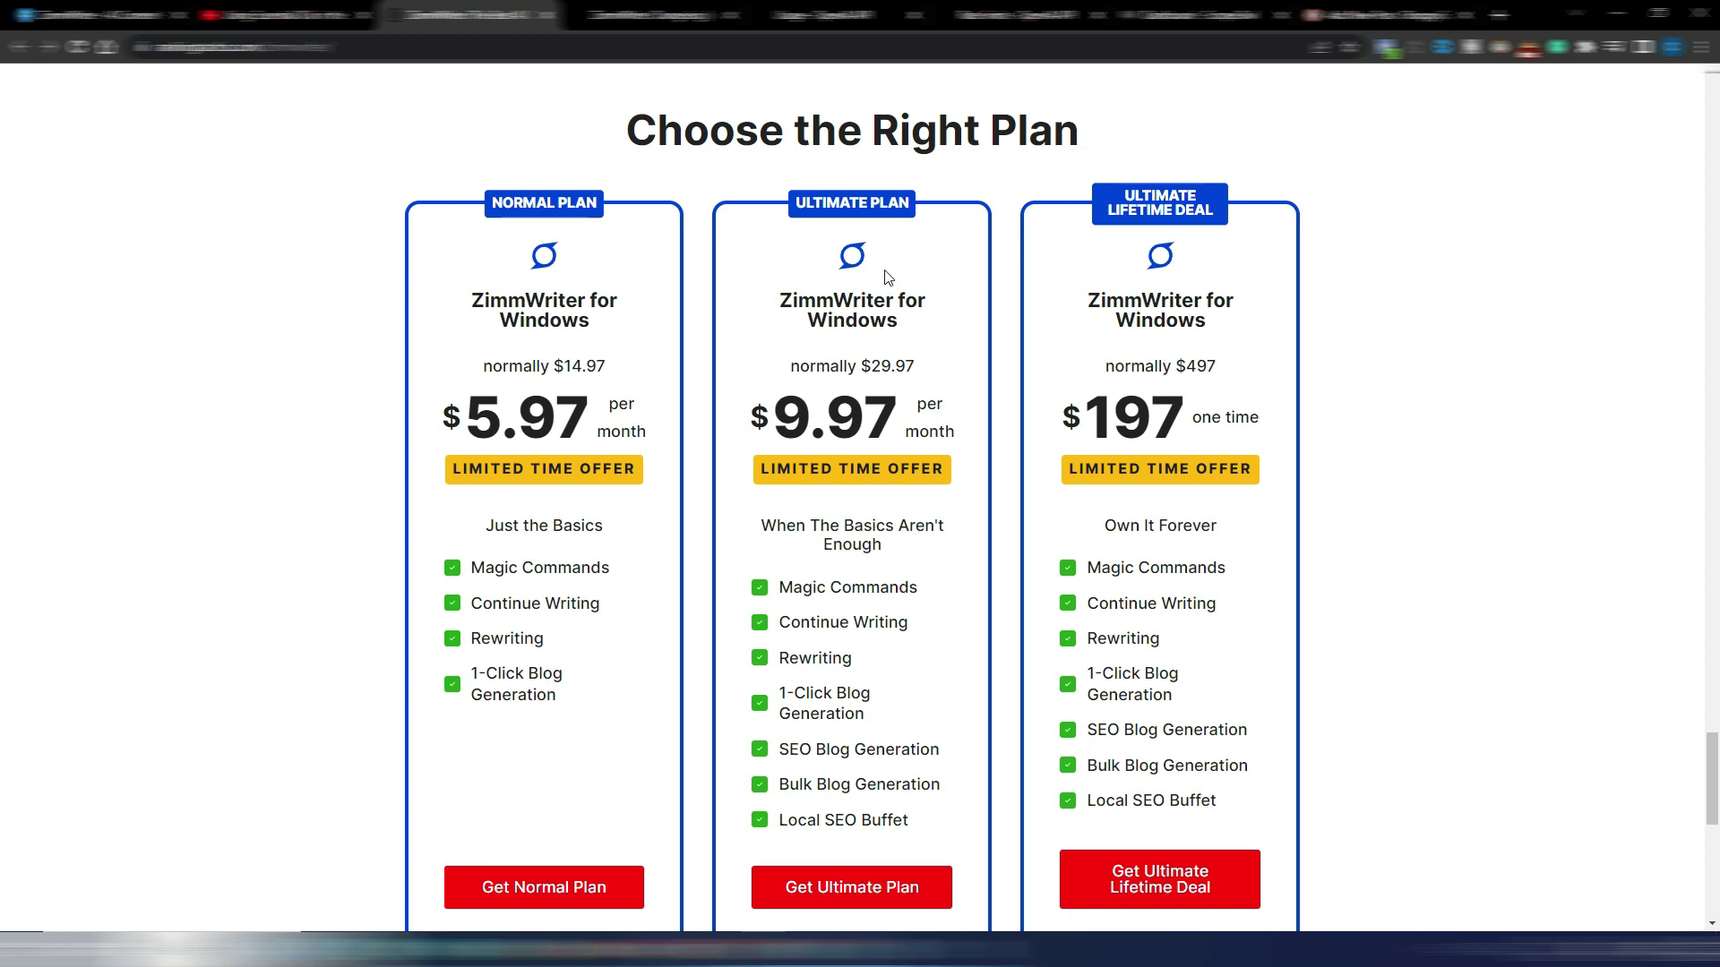
# - Recheck the OpenAI API spend, then return to the ZimmWriter pricing plans page
pyautogui.click(847, 17)
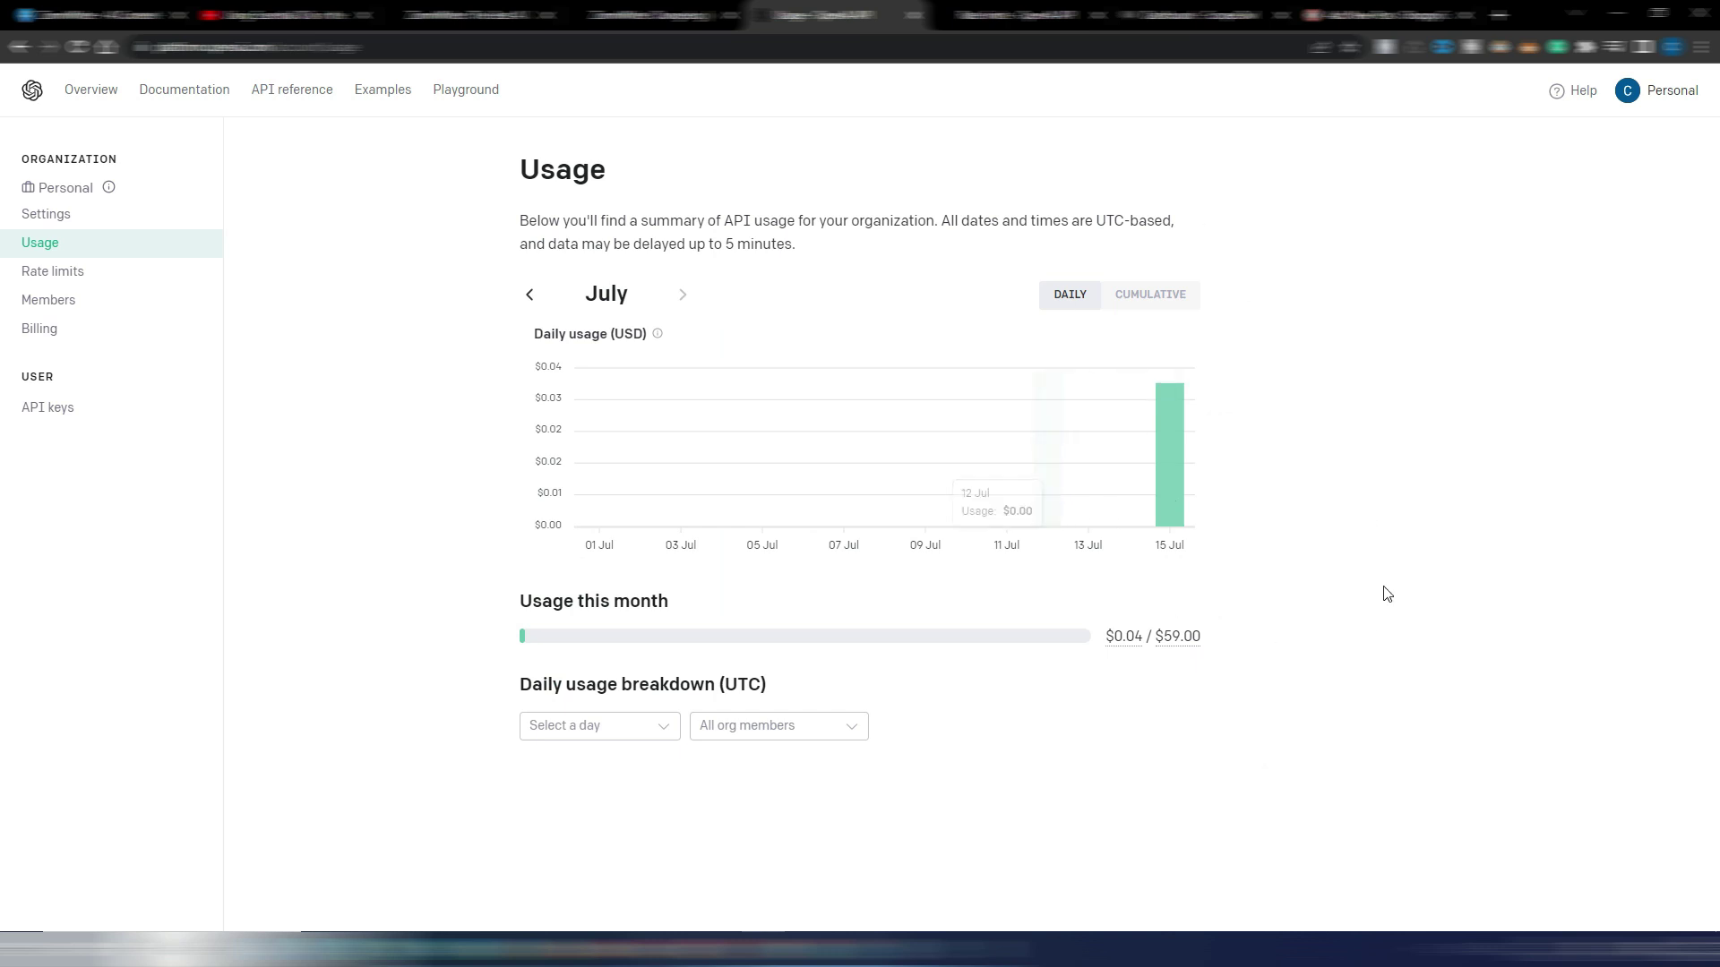
pyautogui.hotkey('ctrl', '3')
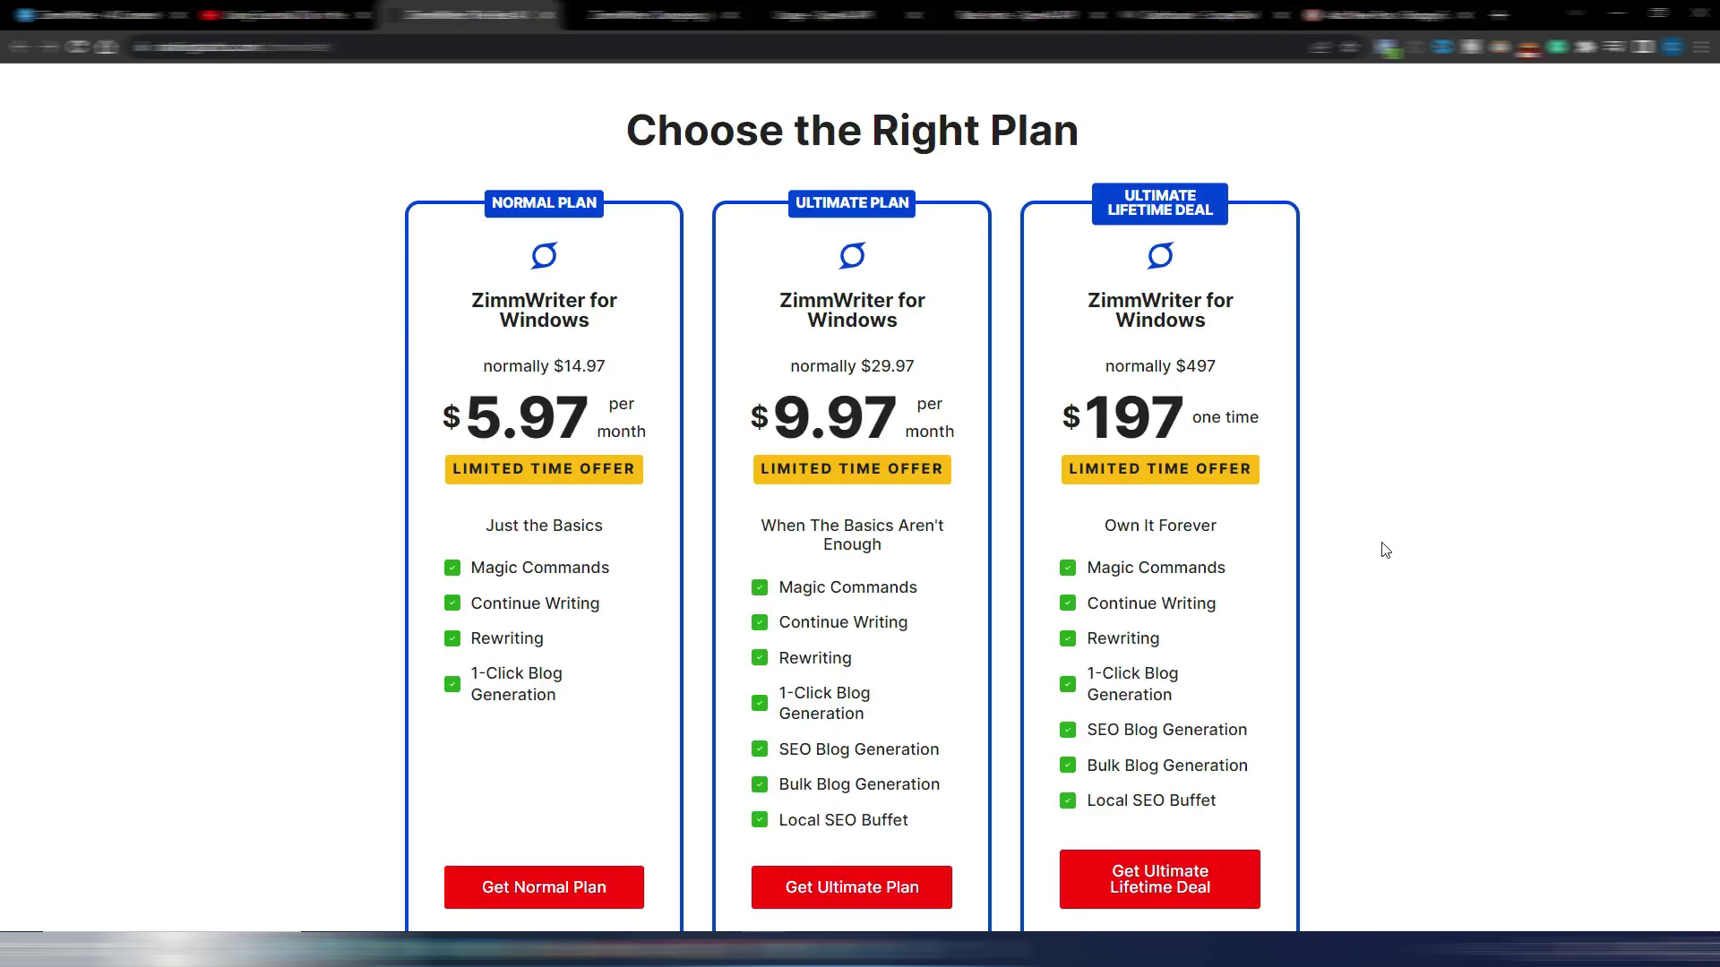
pyautogui.scroll(15, 1464, 577)
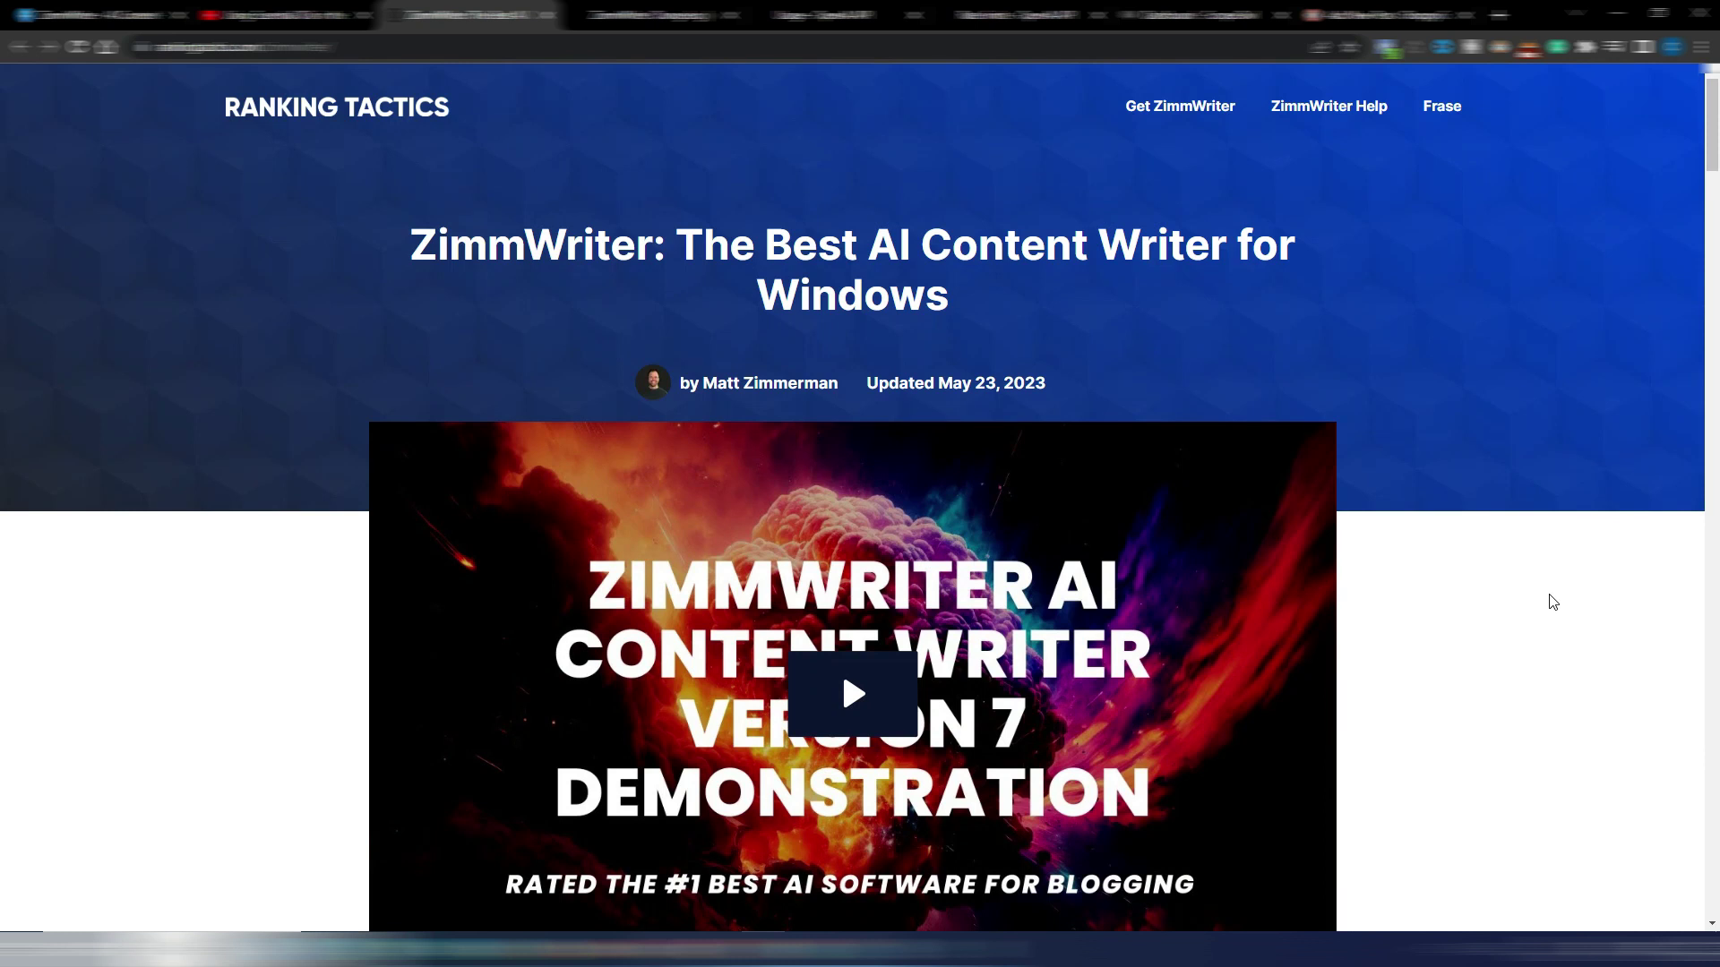